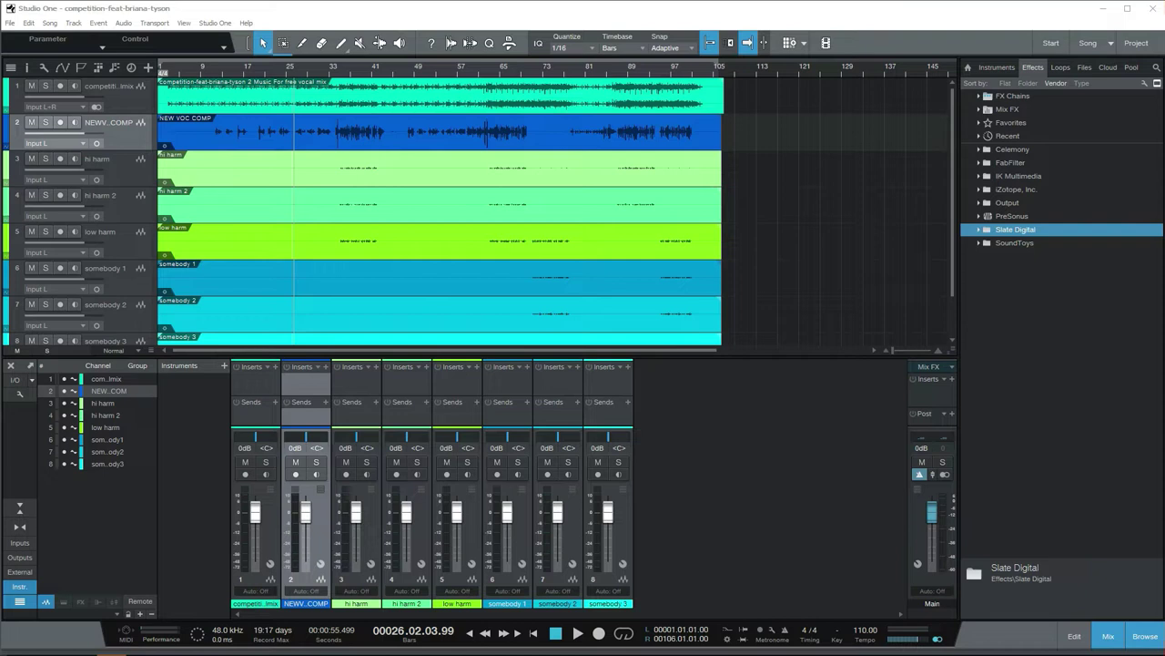
Save the song and hide the mixer so the arrangement fills the window.
left_click(9, 24)
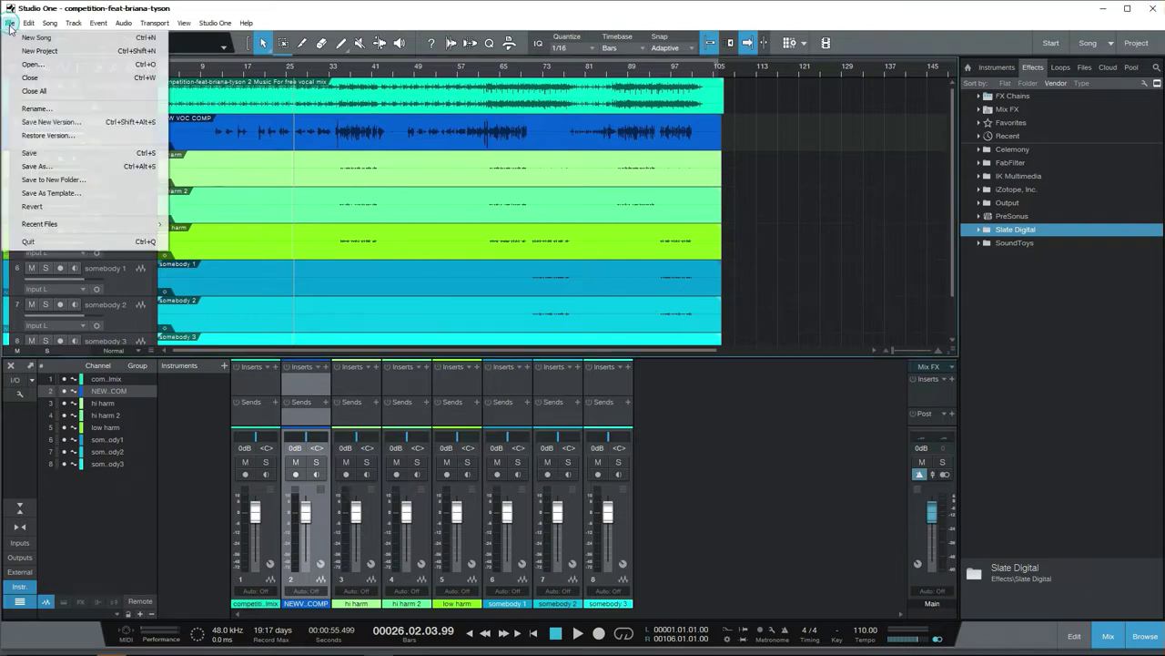
left_click(42, 153)
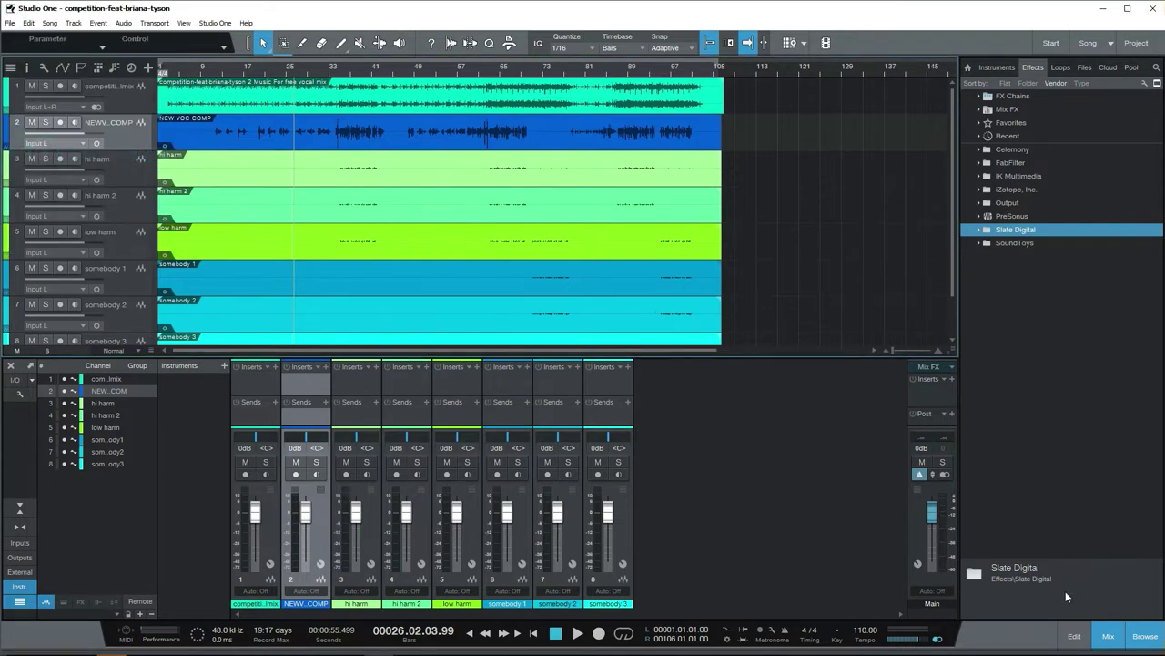
left_click(1108, 636)
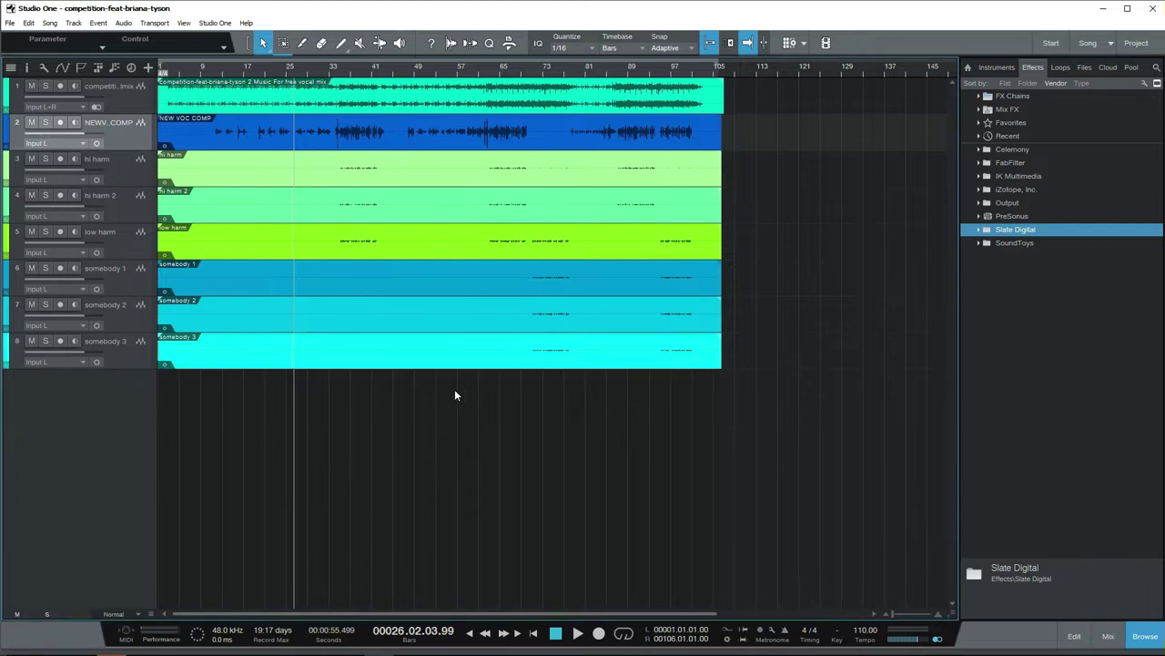
Audition the NEW VOC COMP track in solo from around bar 20.
left_click(46, 123)
left_click(261, 71)
left_click(46, 123)
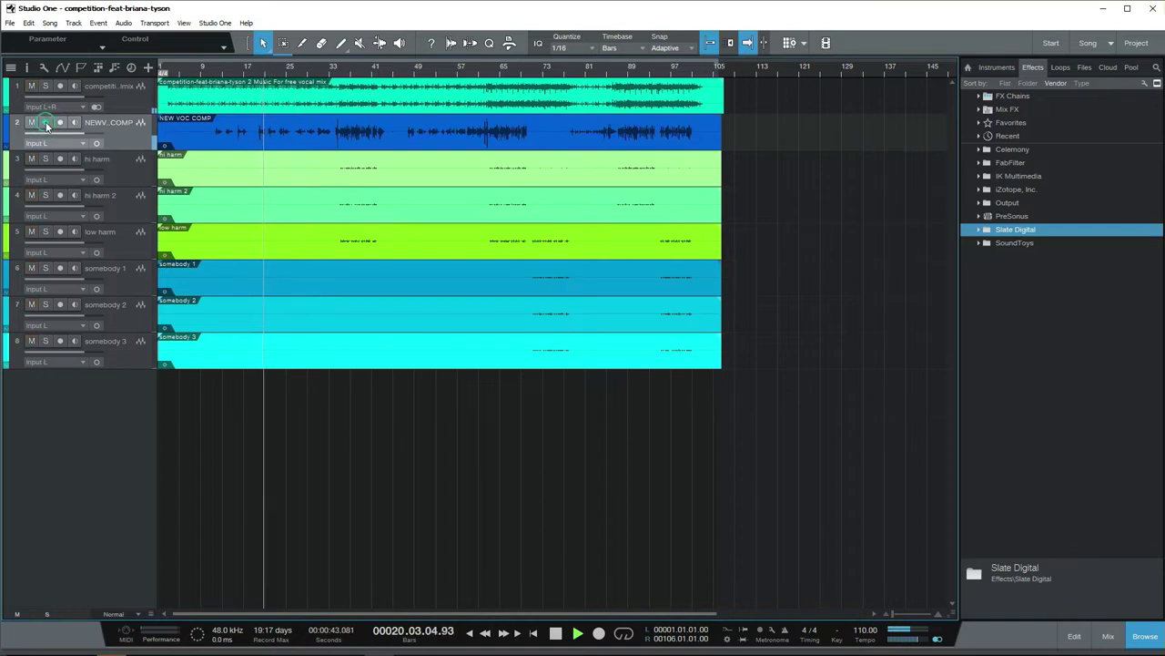
key("space")
Audition the hi harm and hi harm 2 tracks in solo from around bar 35.
left_click(119, 170)
left_click(46, 159)
left_click(339, 69)
key("space")
left_click(45, 196)
left_click(47, 196)
left_click(46, 159)
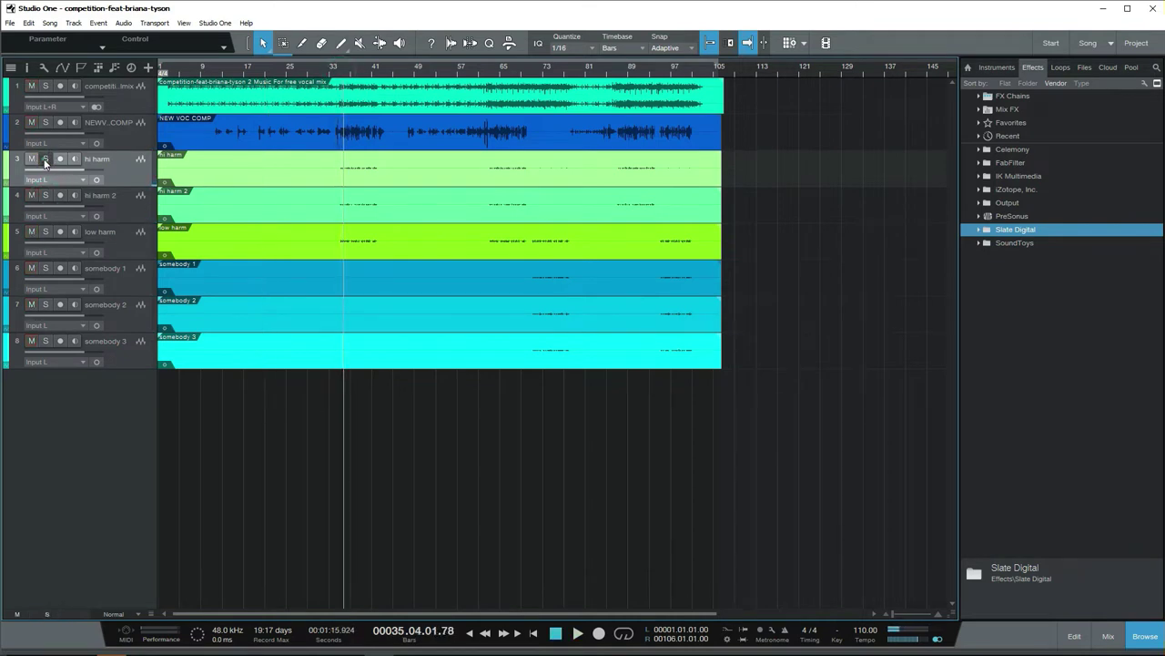
Move the low harm track above the hi harm track and audition it in solo.
left_click(121, 197)
left_click(122, 247)
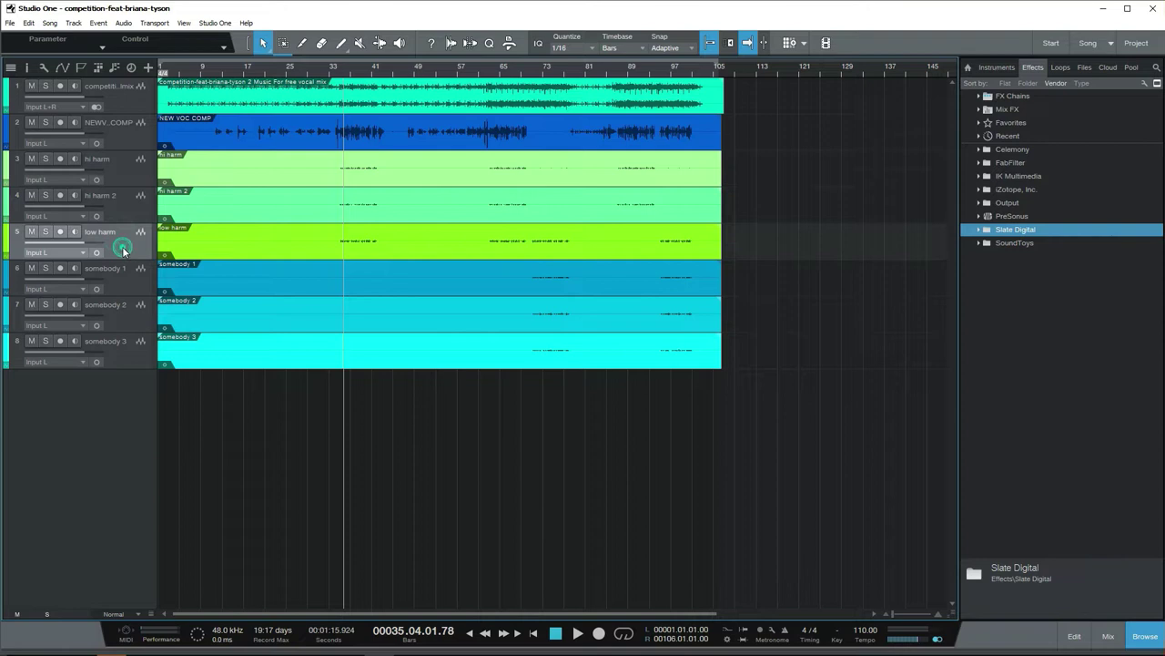
left_click_drag(130, 181, 129, 167)
left_click(45, 159)
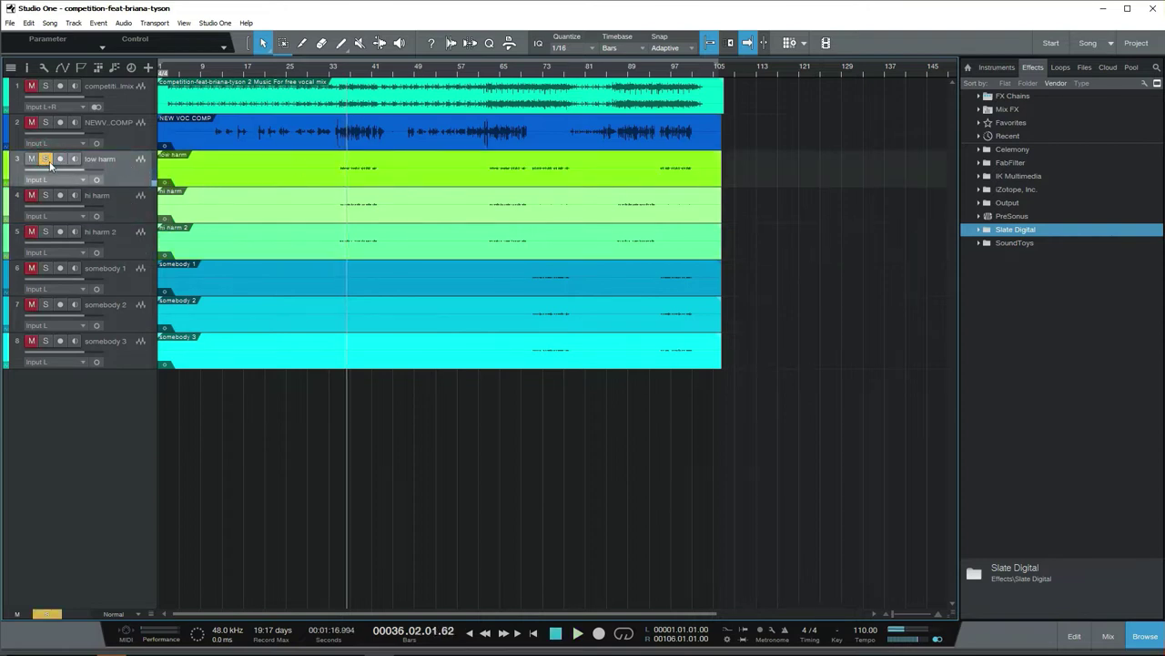
Mute all six backing vocal tracks, from low harm through somebody 3.
left_click(120, 211)
left_click(122, 235)
left_click(123, 272)
left_click(123, 309)
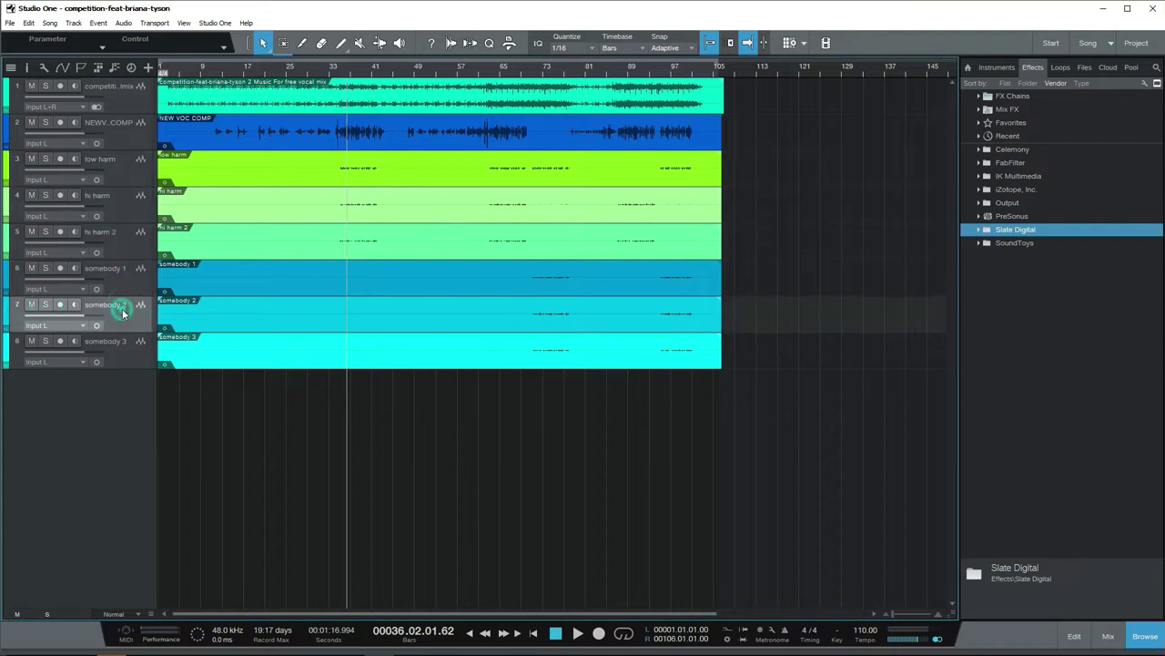
left_click(131, 176)
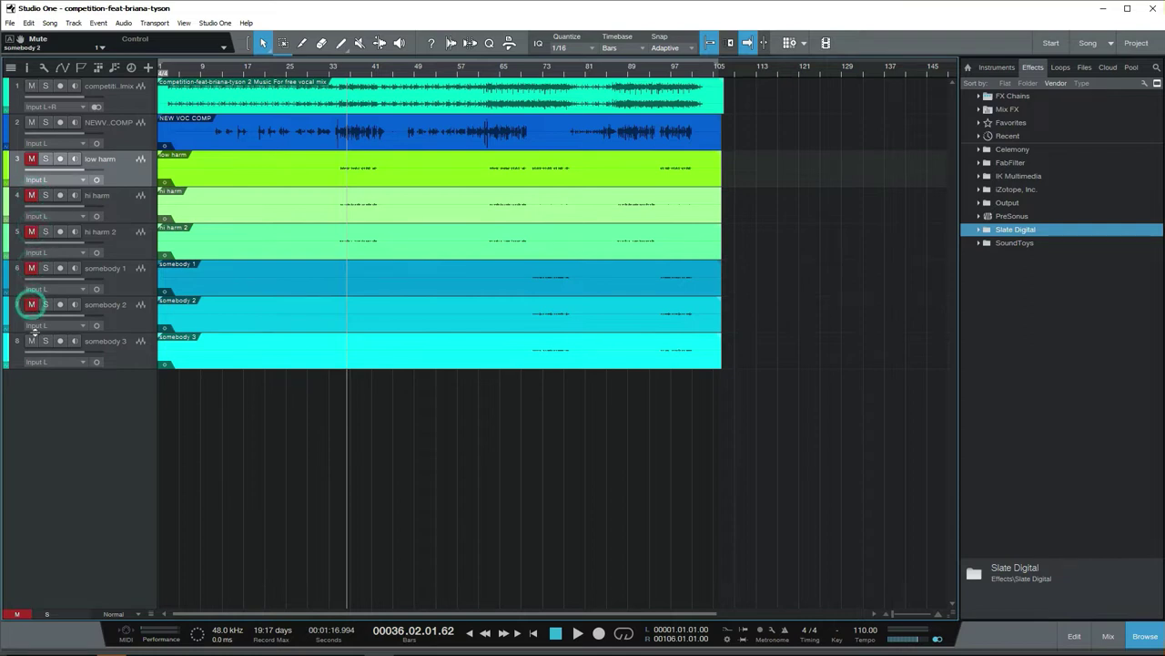
Color the six backing vocal tracks, low harm through somebody 3, purple.
left_click(134, 353)
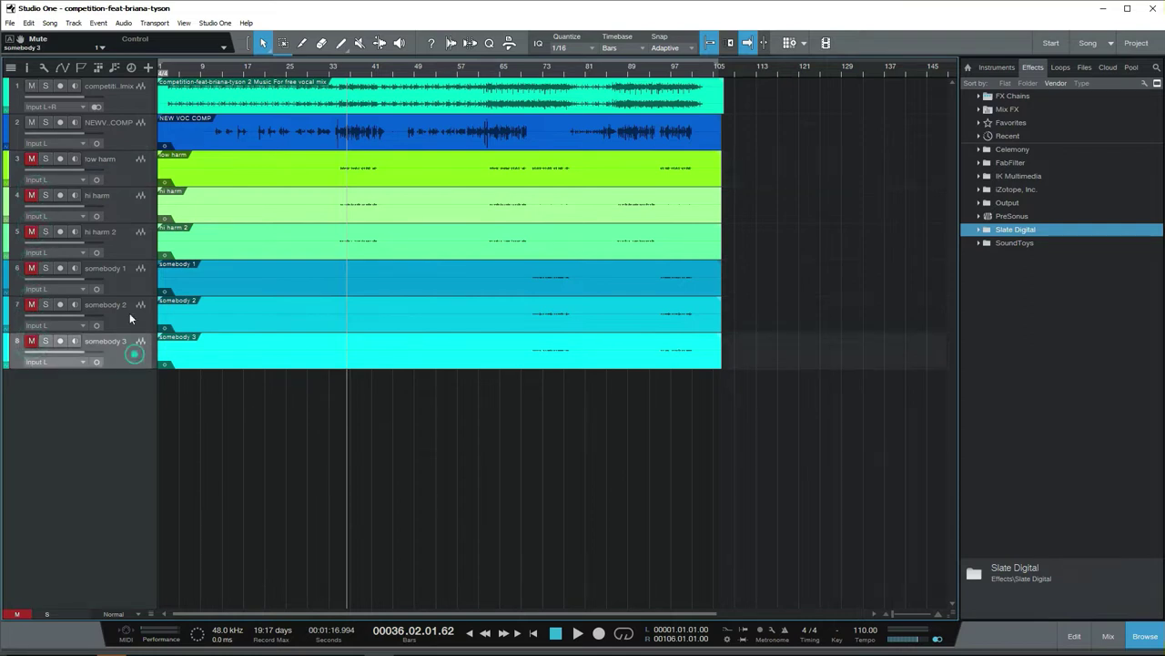
left_click(122, 178, "shift")
left_click(9, 157)
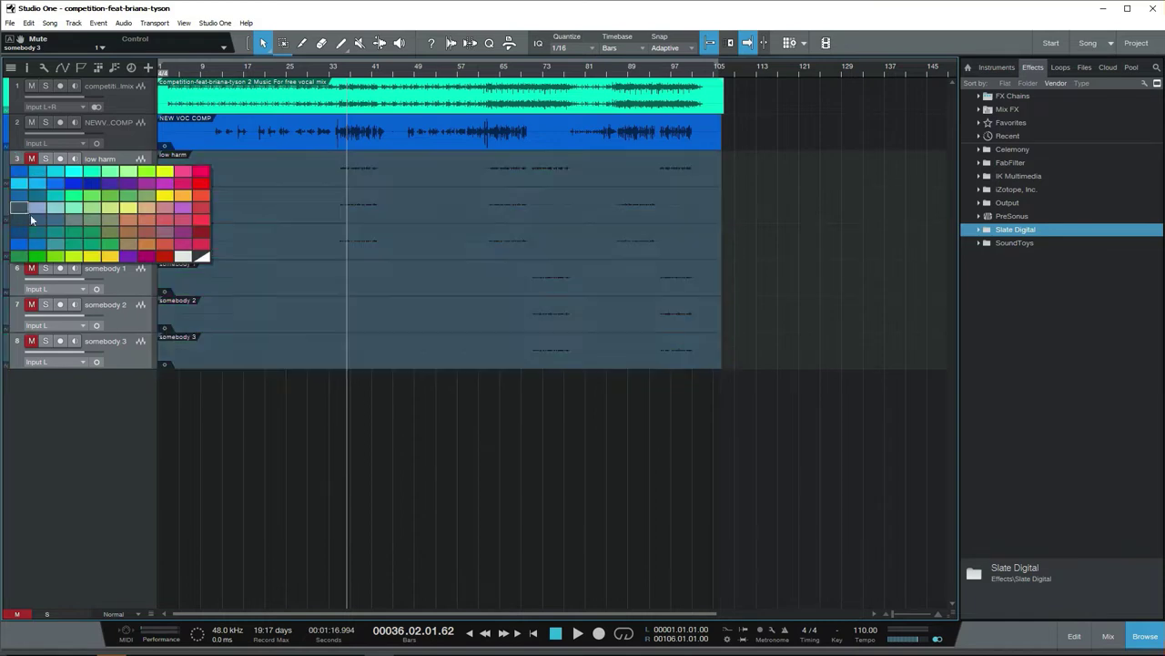
left_click(124, 257)
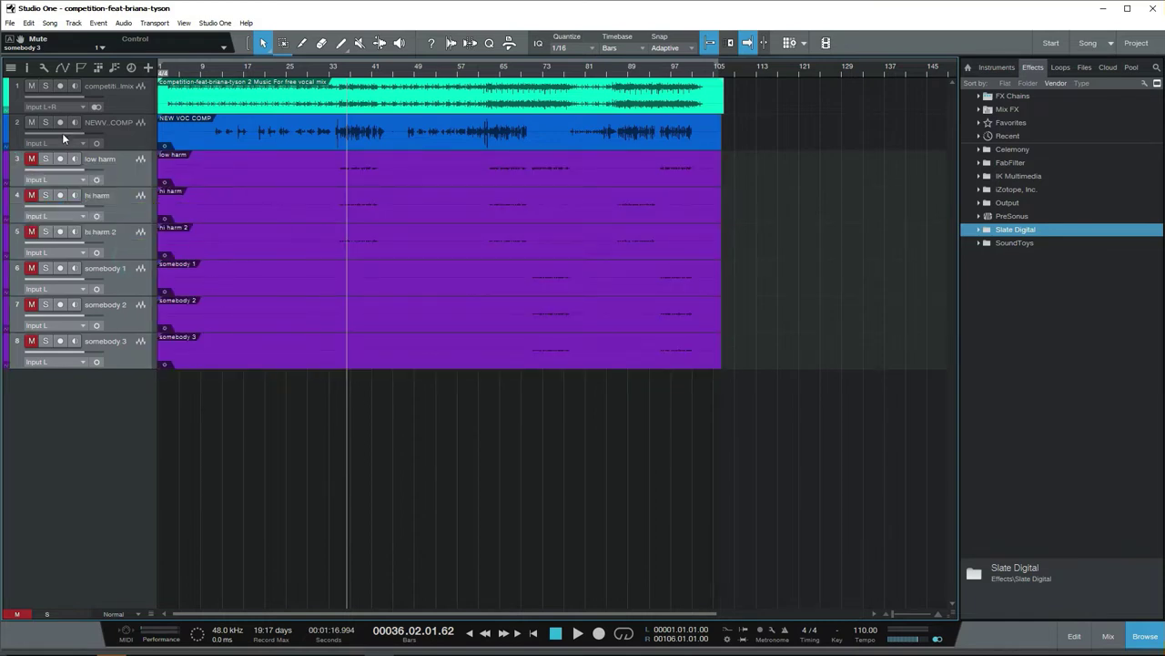
Change the color of the NEW VOC COMP track to bright green.
left_click(139, 144)
left_click(14, 127)
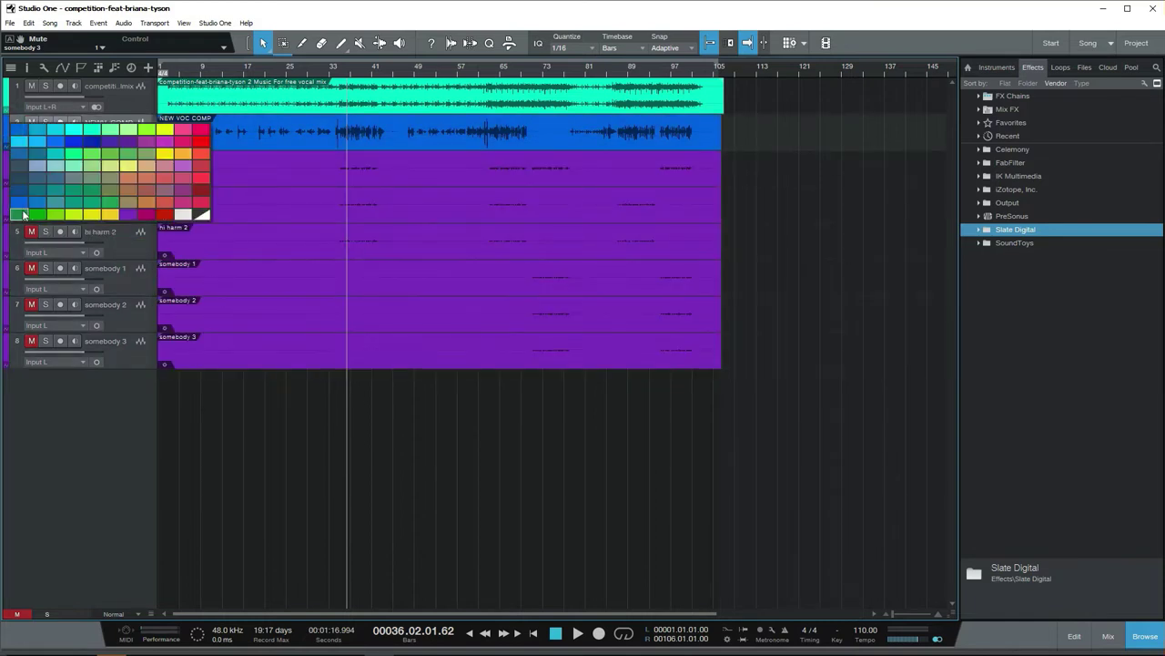
left_click(34, 215)
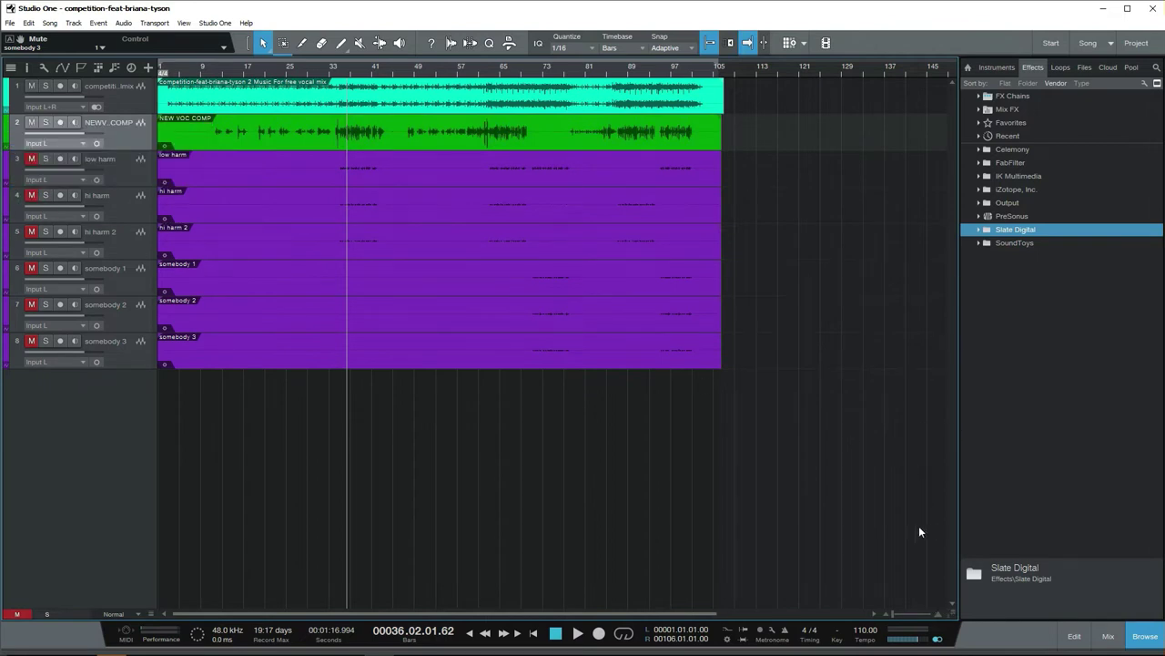
Enlarge the arrangement tracks to the Medium height.
scroll(726, 474, "up", 5)
scroll(726, 472, "down", 1)
scroll(727, 471, "up", 1)
scroll(728, 471, "down", 3)
scroll(728, 471, "up", 6)
scroll(727, 471, "down", 4)
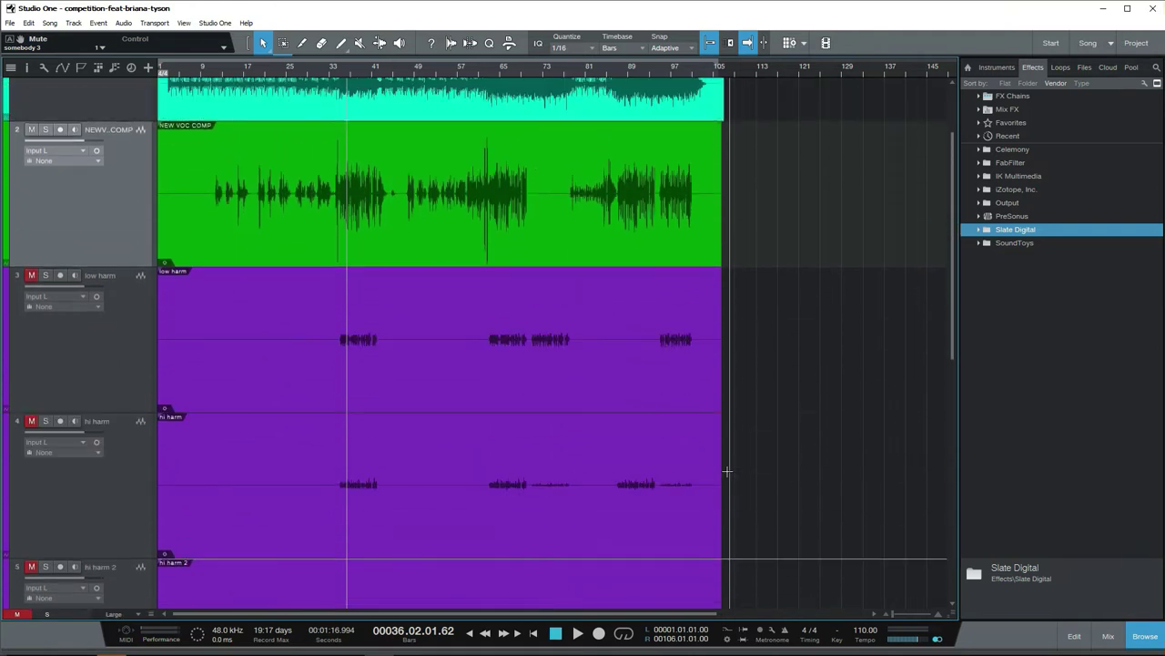
scroll(319, 291, "up", 1)
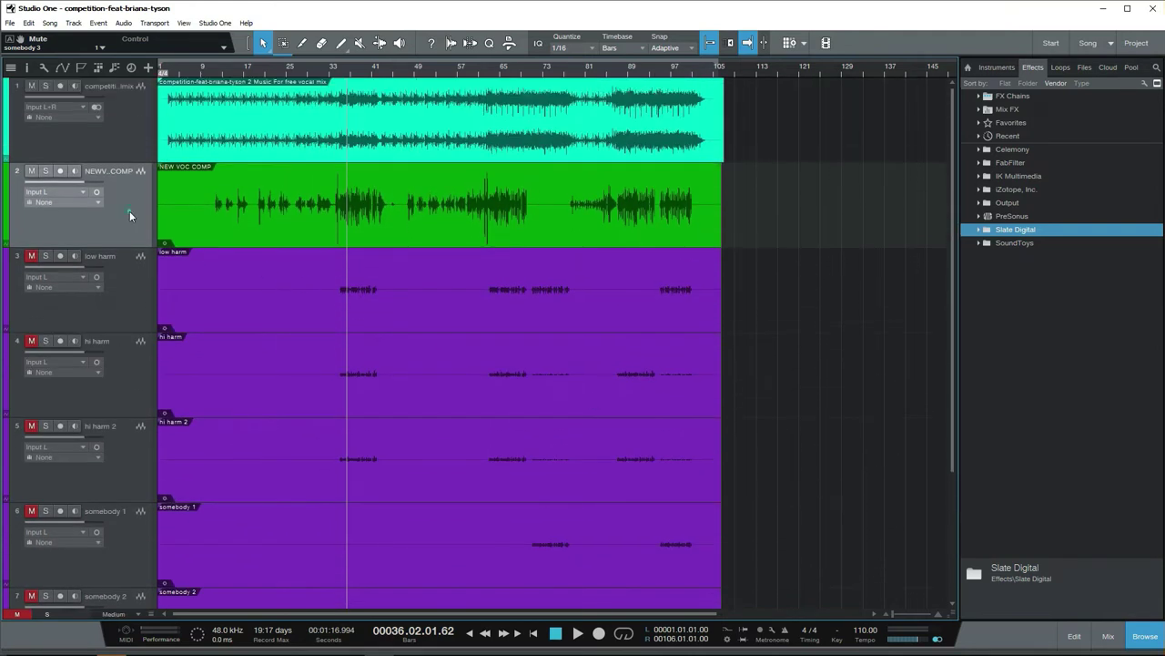
Solo the NEW VOC COMP track and place the playhead just before its first phrase, at about bar 11.
left_click(45, 170)
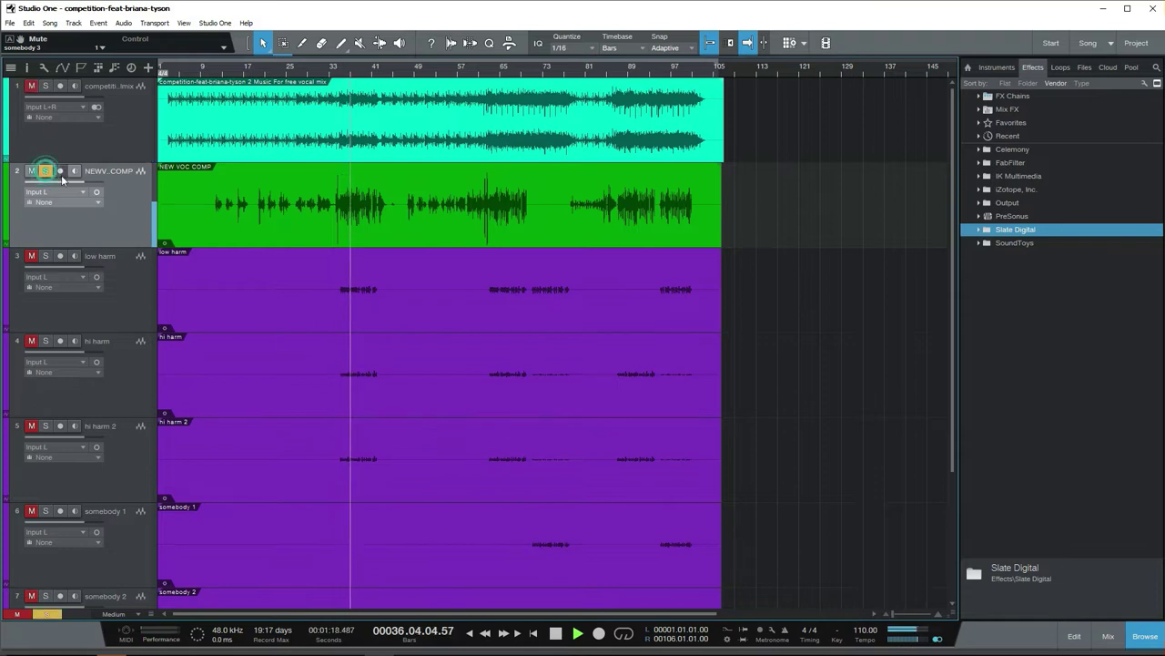
key("space")
left_click(208, 76)
left_click_drag(213, 76, 279, 77)
Show the mixer with taller insert slots and add the PreSonus Pro EQ to the NEW VOC COMP channel.
left_click(1110, 640)
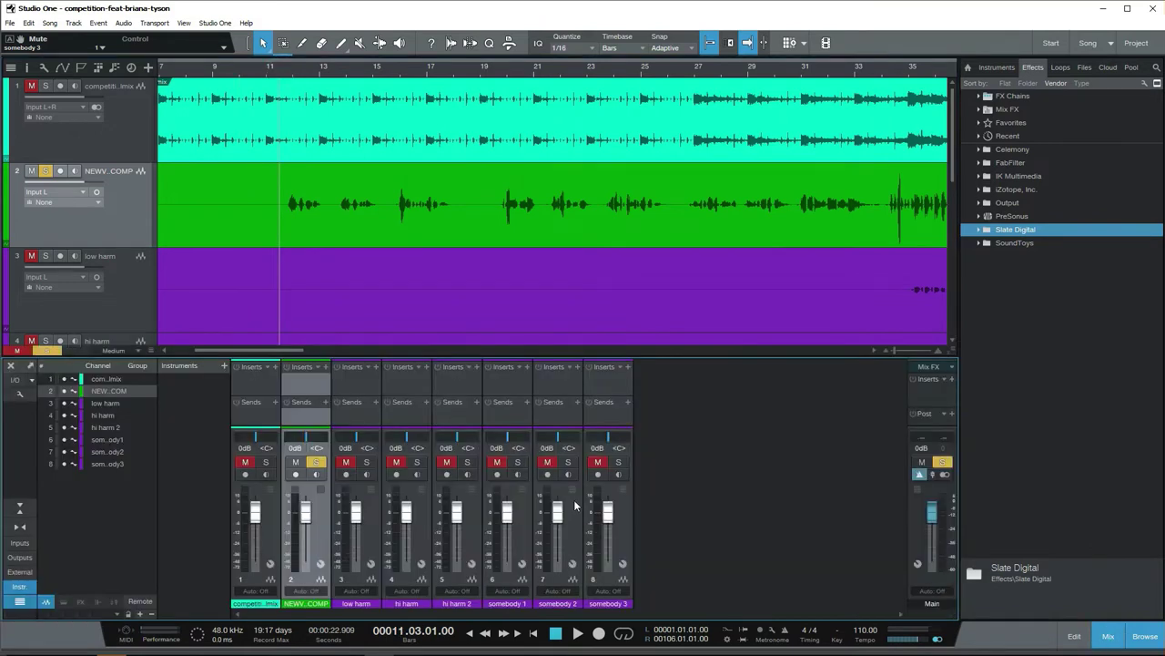
left_click_drag(324, 357, 324, 293)
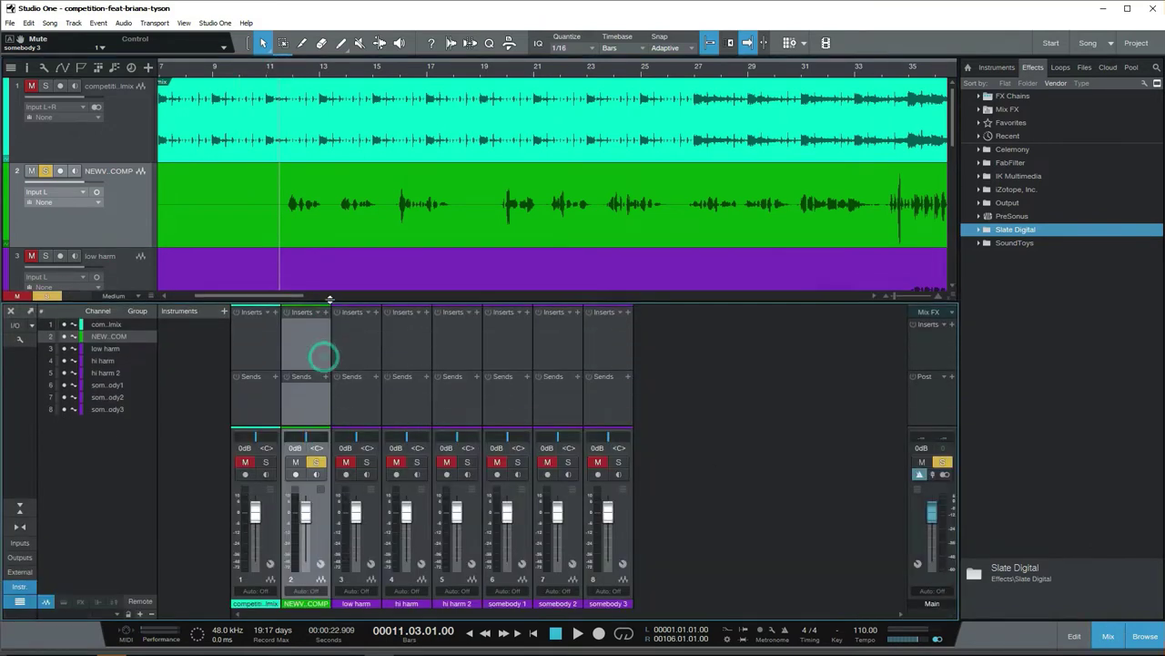
left_click(326, 300)
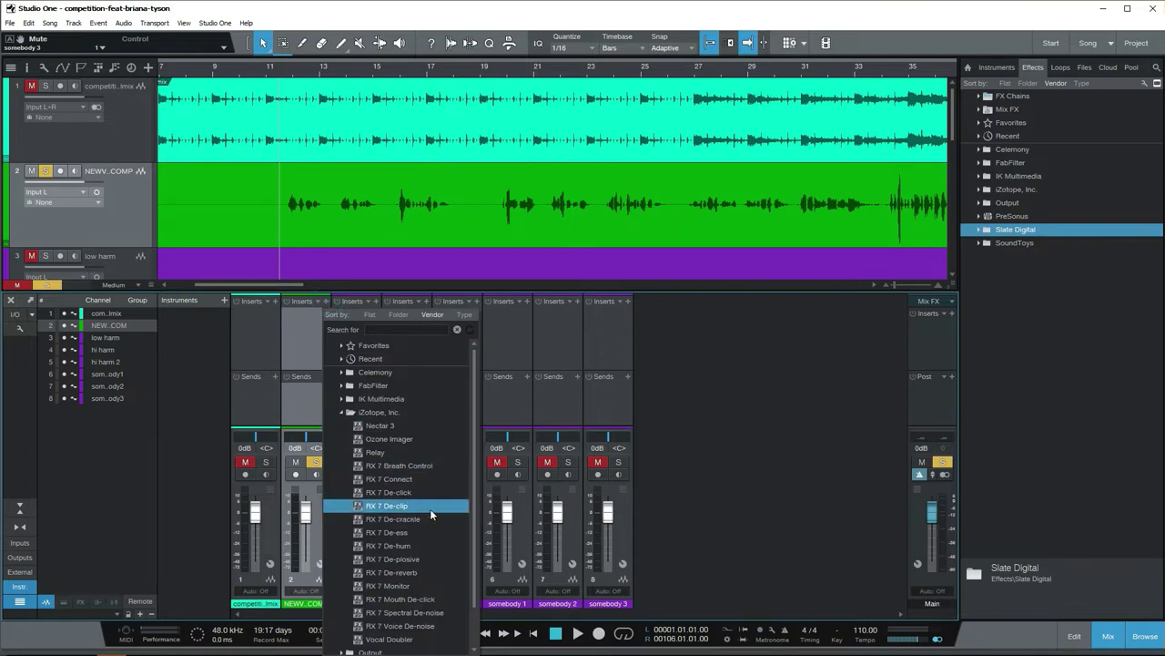
left_click(342, 411)
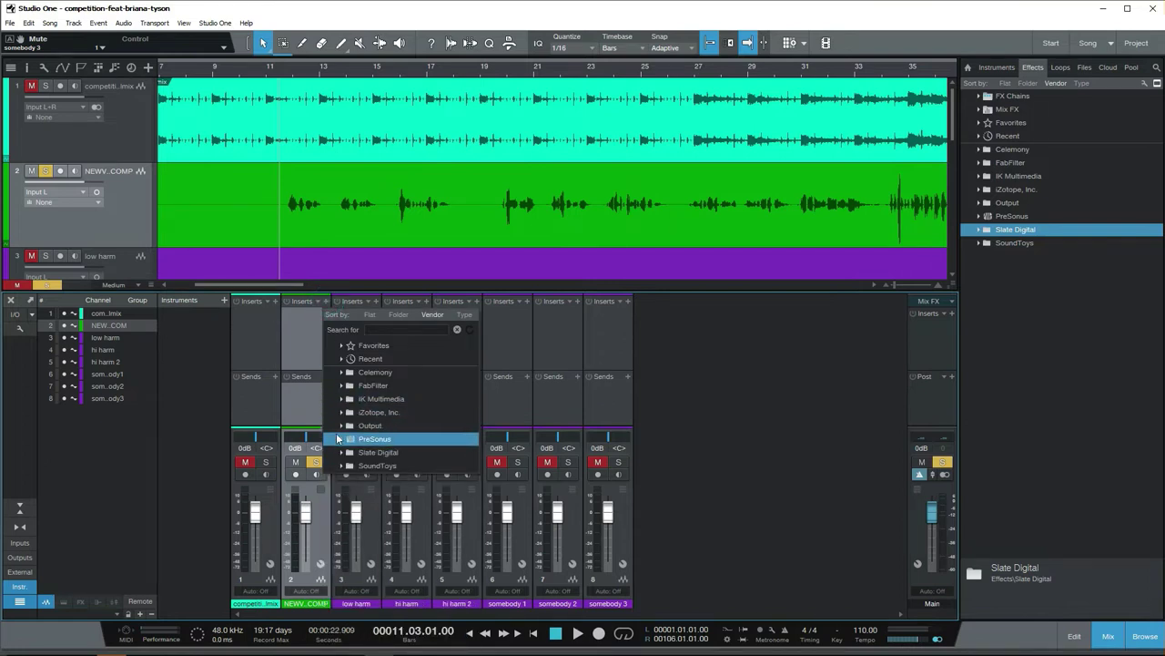
left_click(341, 439)
scroll(398, 440, "down", 4)
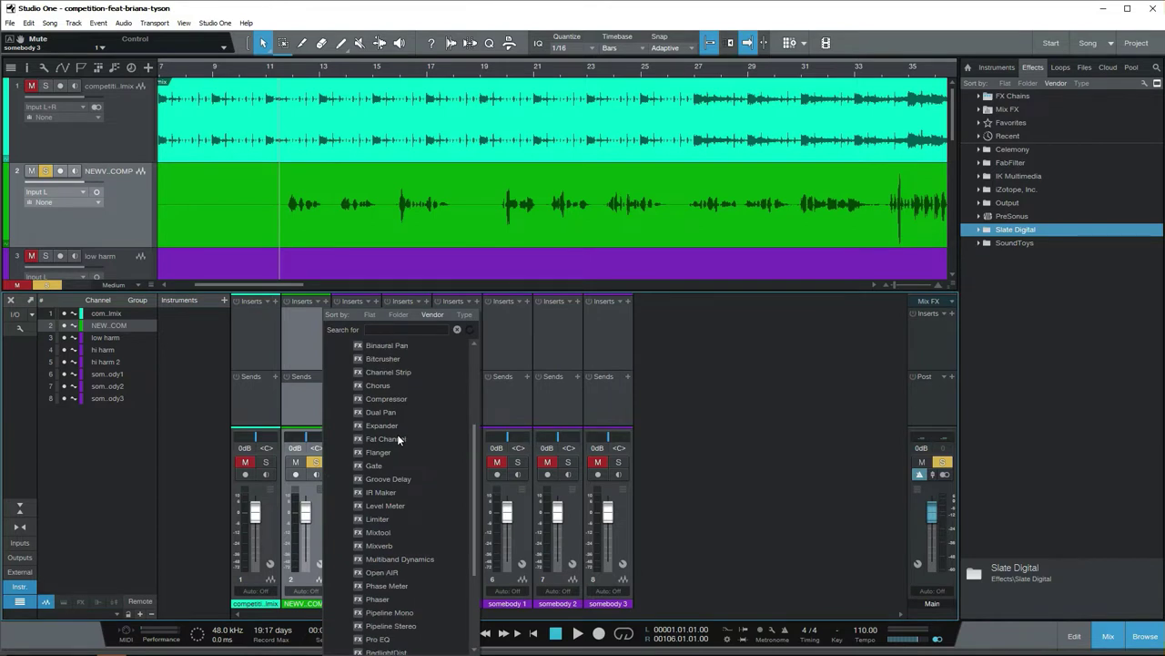
scroll(401, 441, "up", 2)
scroll(407, 446, "down", 5)
scroll(401, 497, "down", 1)
left_click(410, 501)
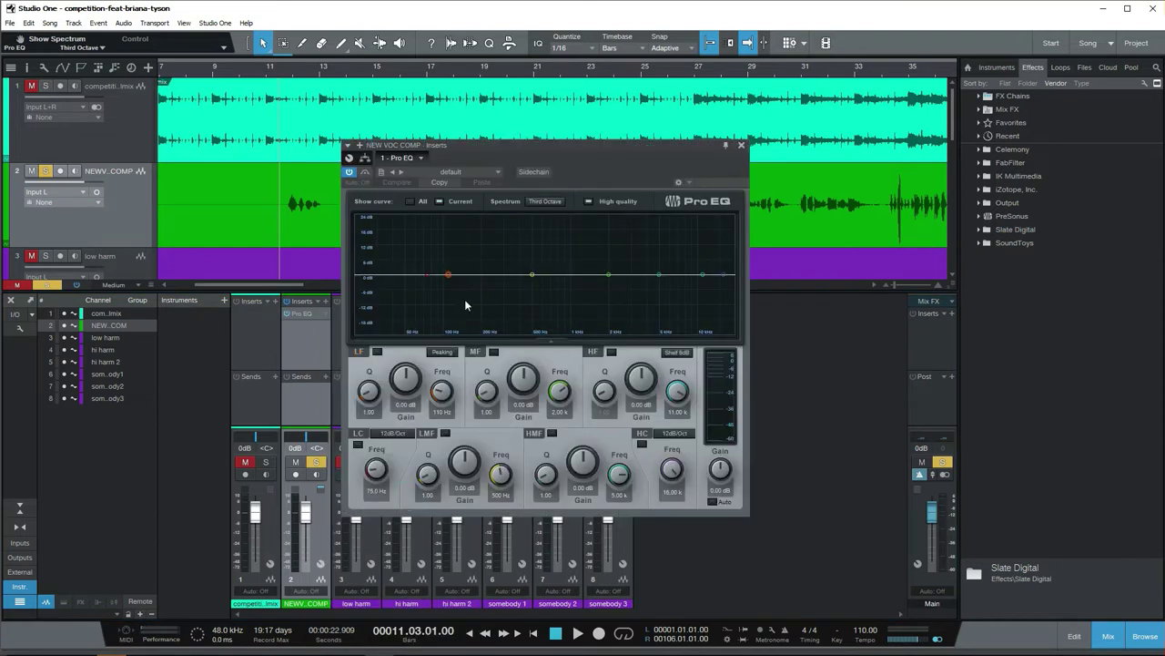
Enable the Pro EQ low cut and sweep it up to 191 Hz and down to 20 Hz while playing the vocal.
left_click_drag(513, 144, 437, 237)
left_click(353, 373)
left_click_drag(353, 374, 403, 369)
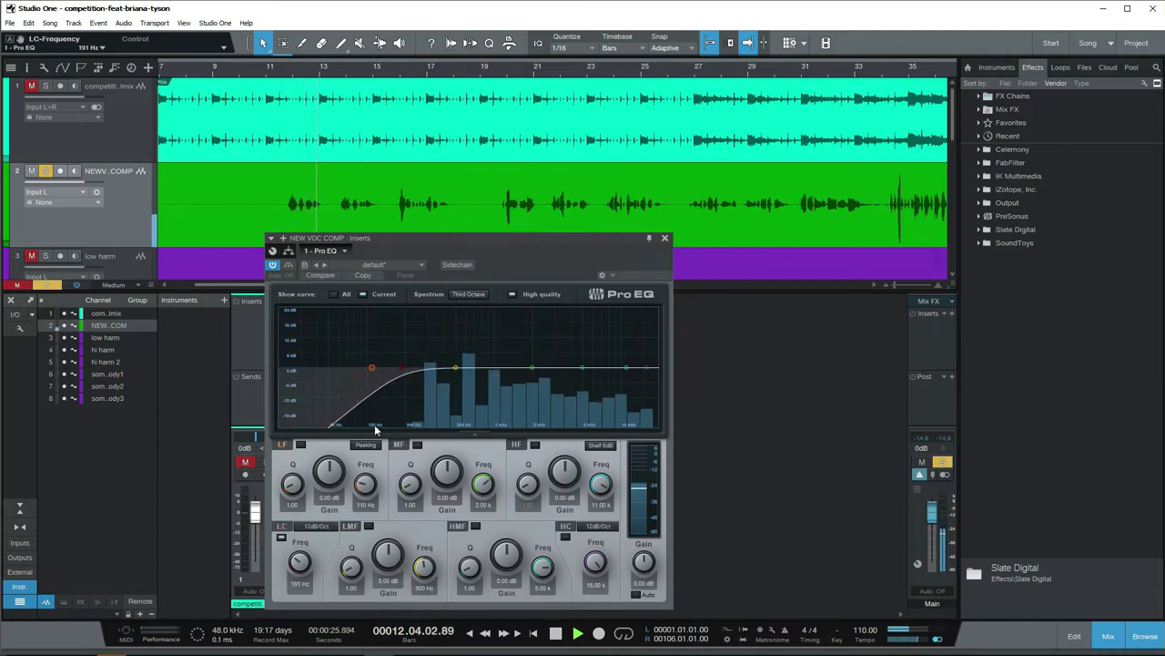
key("space")
key("space")
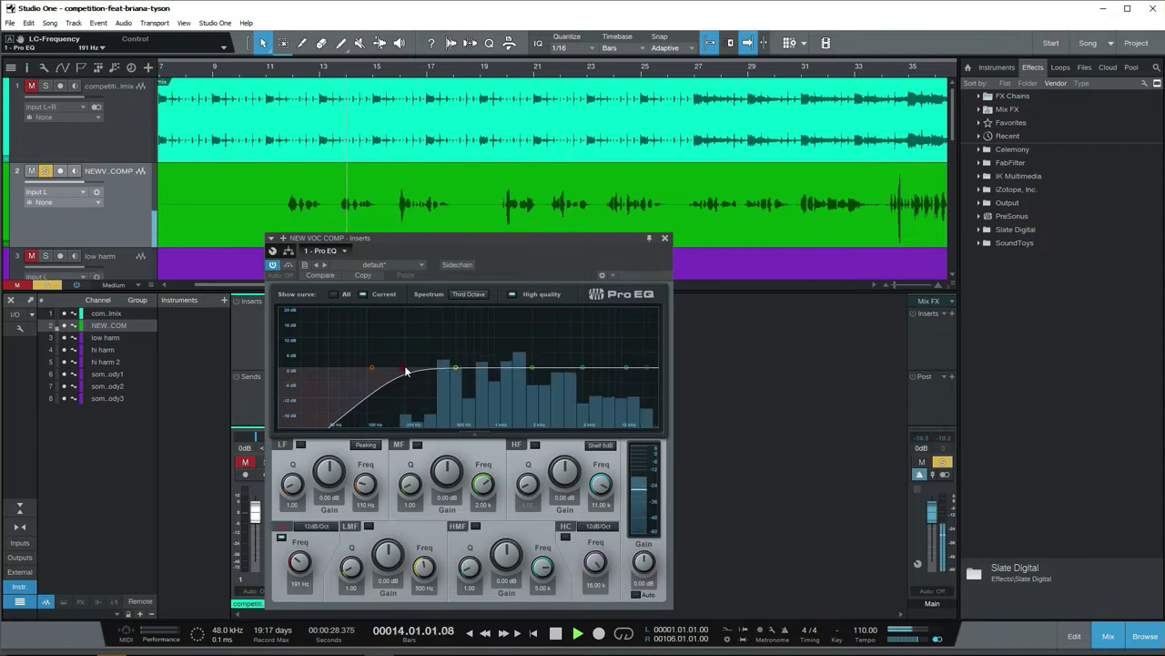
left_click_drag(406, 369, 307, 369)
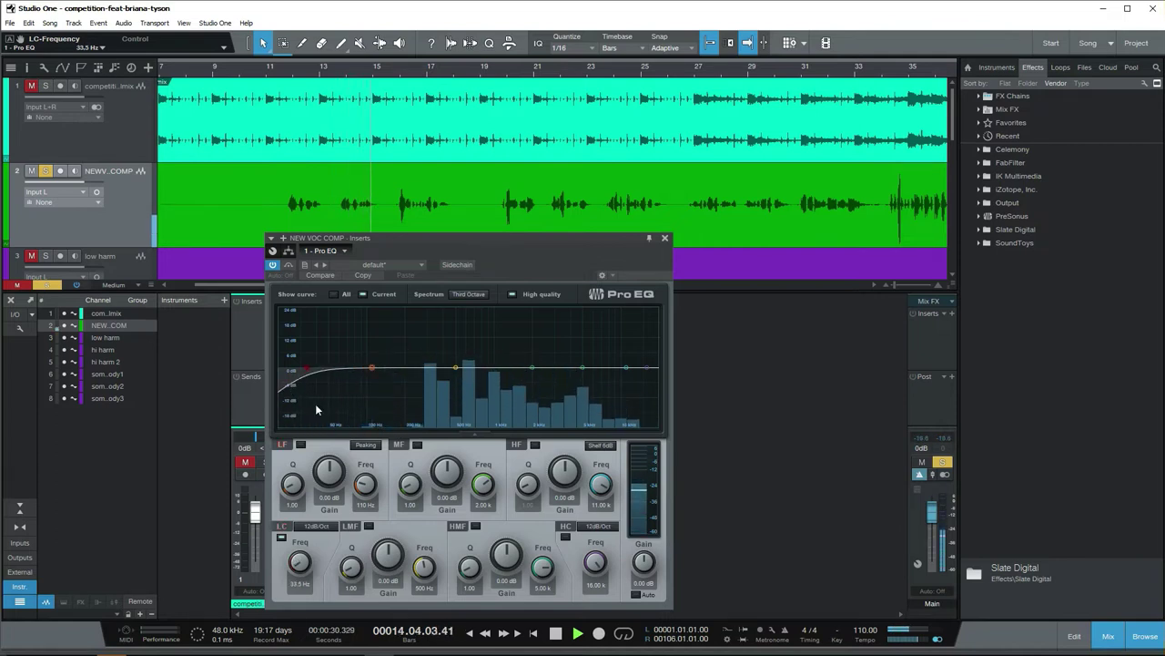
key("space")
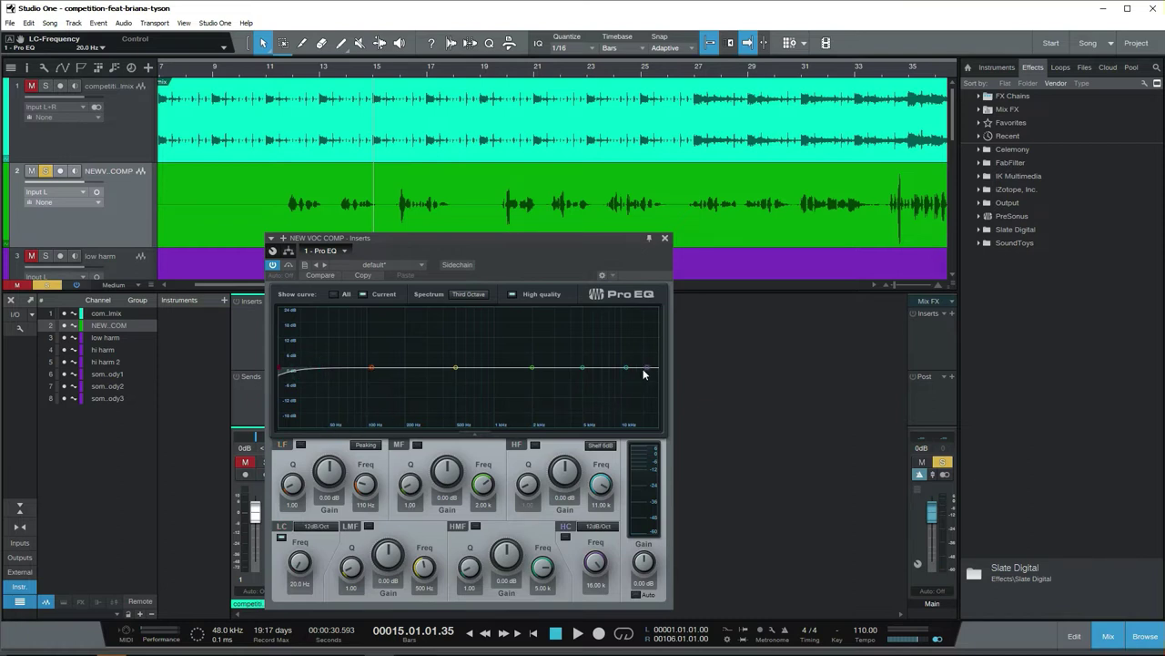
Enable the high cut with a 36 dB/Oct slope and lower it to 127 Hz to audition only the vocal's low end.
left_click_drag(646, 370, 584, 367)
left_click(598, 526)
left_click(608, 572)
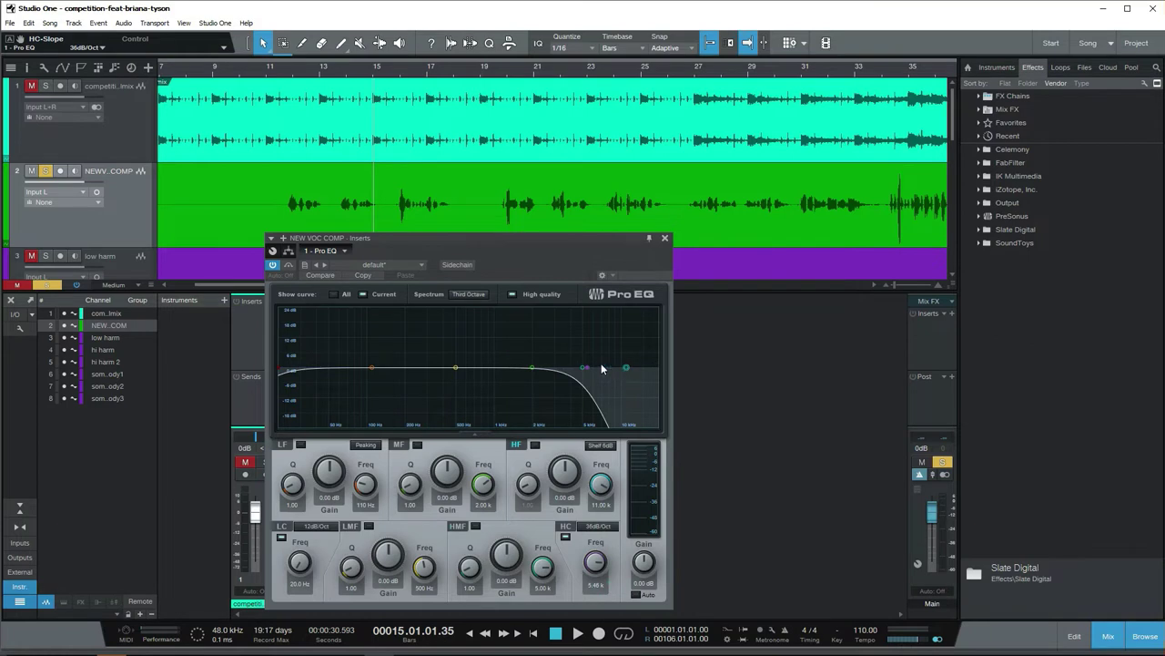
left_click_drag(589, 372, 380, 362)
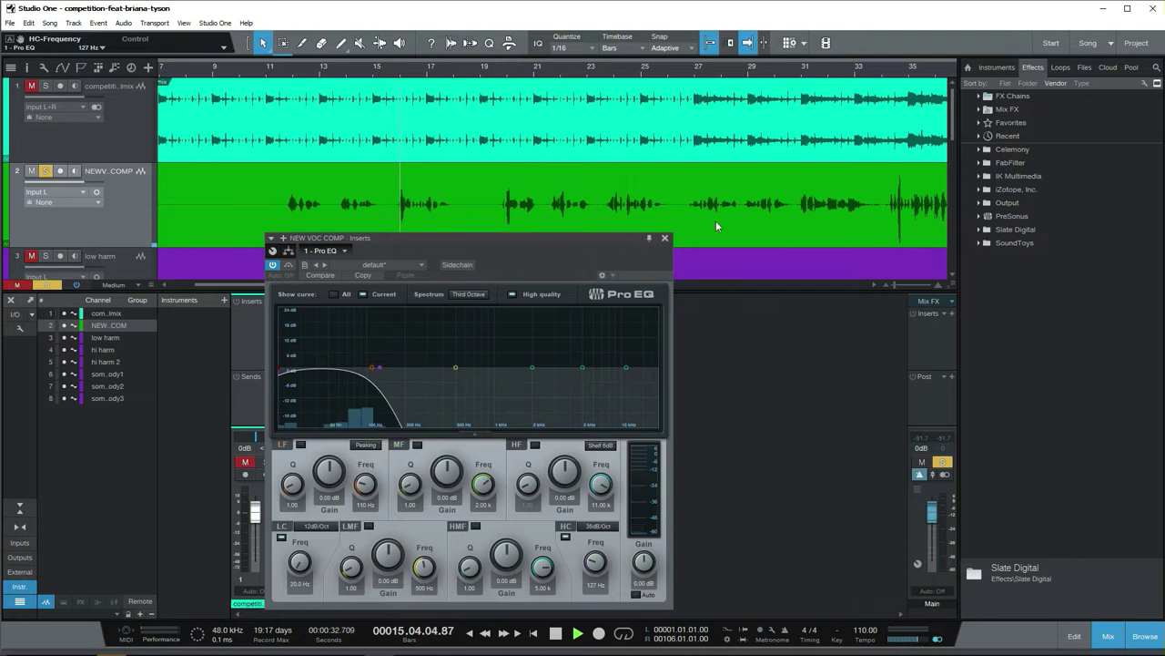
left_click(805, 73)
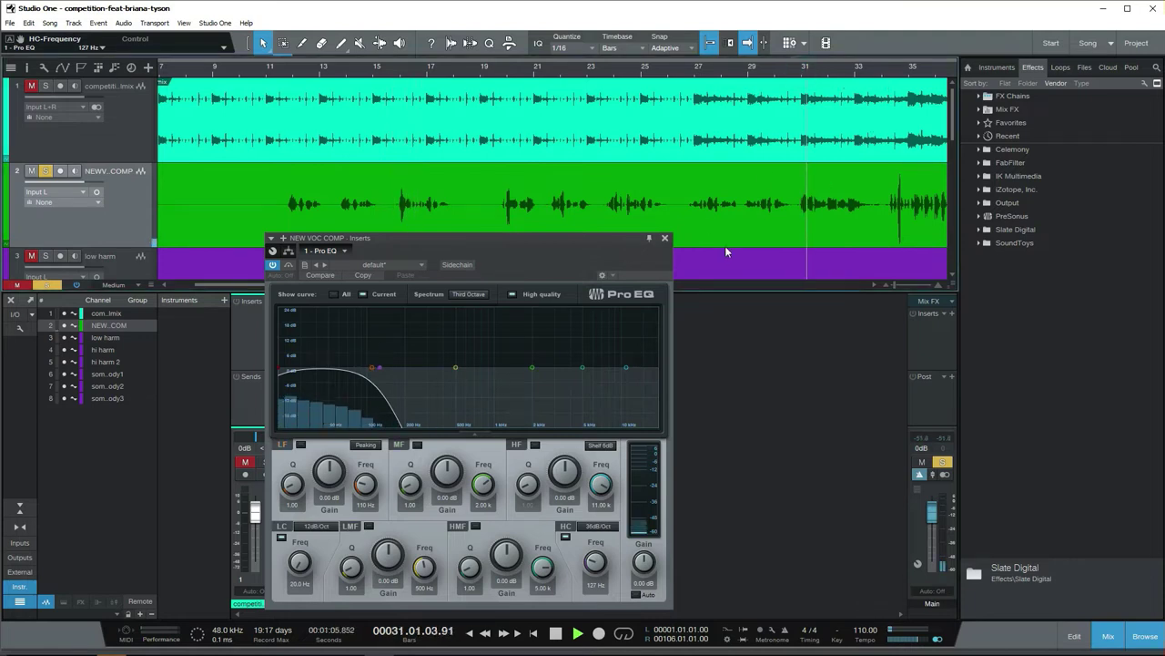
Raise the high cut frequency to 20 kHz and the low cut frequency to 61.4 Hz.
left_click_drag(381, 370, 660, 350)
left_click_drag(283, 372, 342, 375)
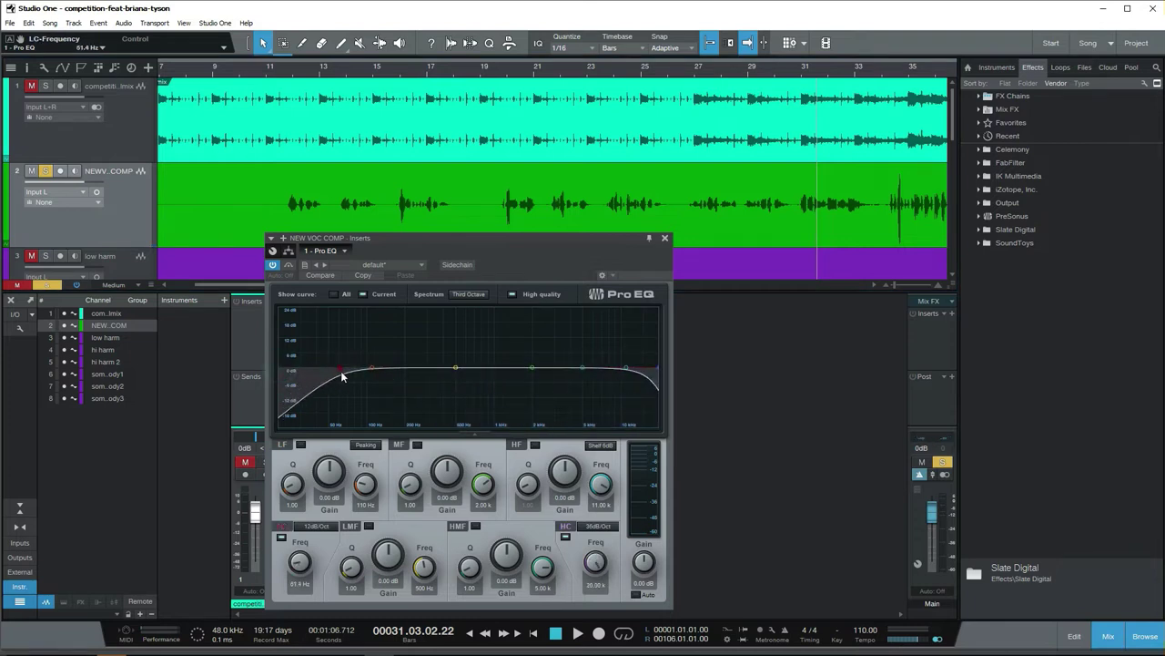
Set the low cut slope to 24 dB/Oct and raise its frequency to about 148 Hz.
left_click(316, 526)
left_click(330, 571)
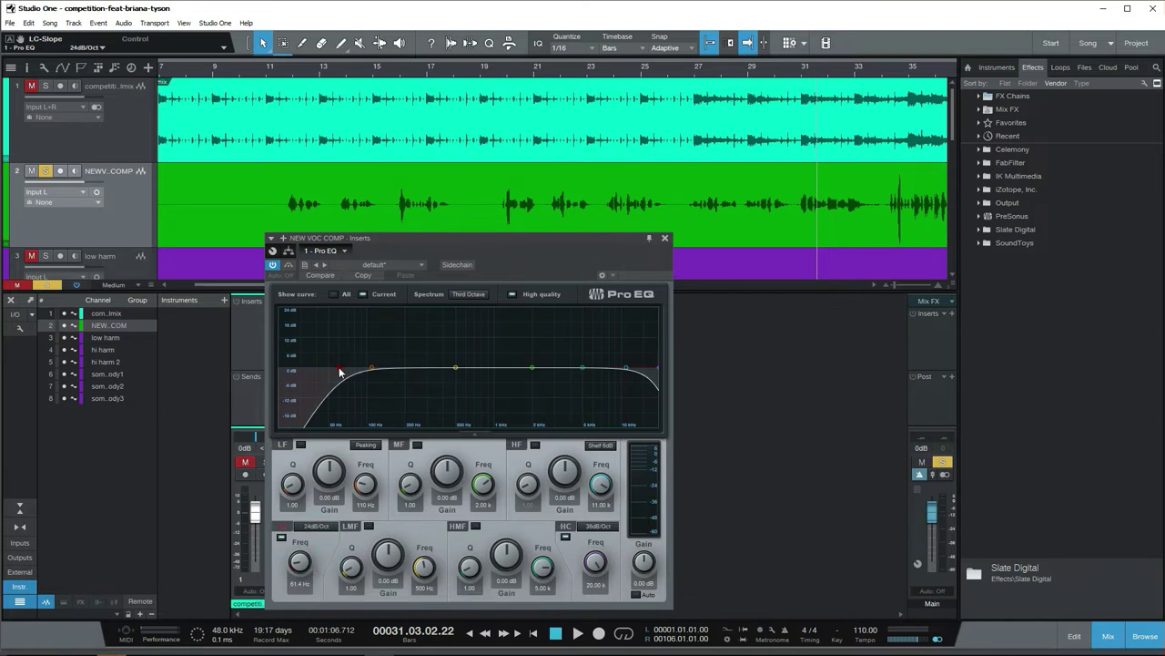
left_click_drag(340, 371, 361, 373)
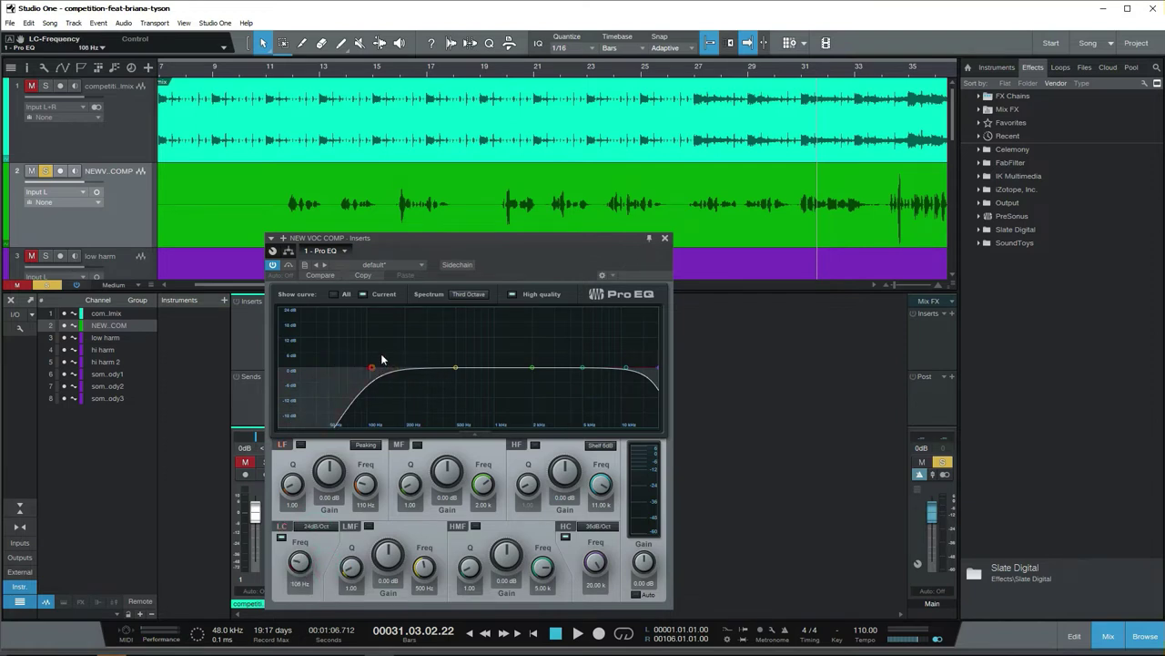
left_click_drag(460, 242, 496, 145)
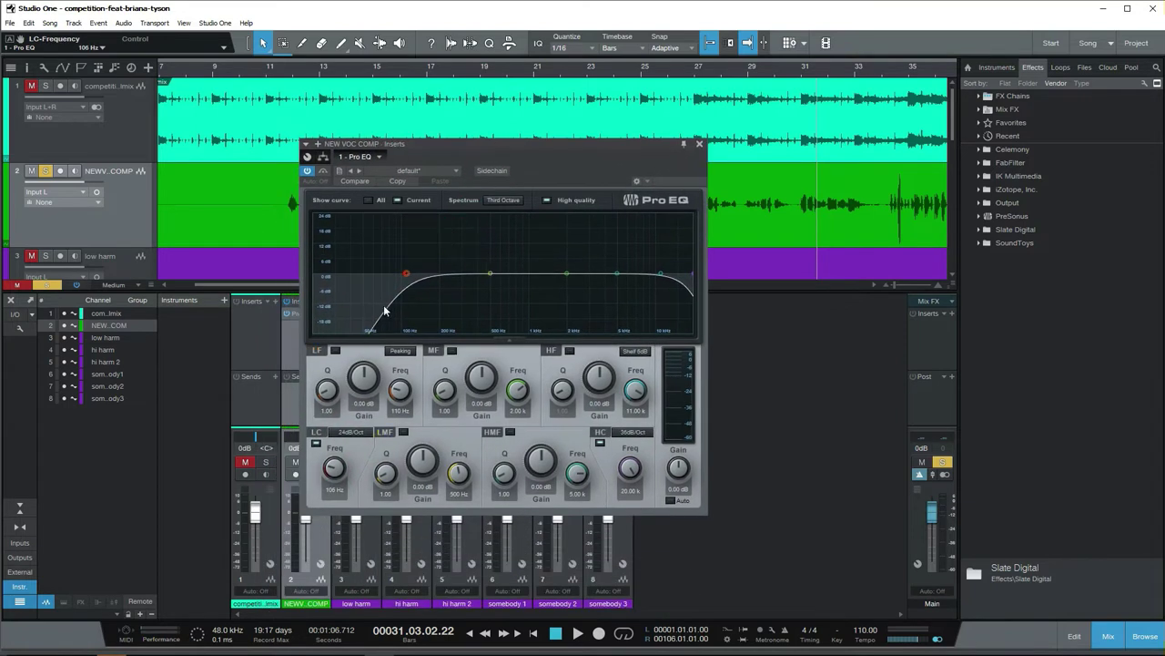
left_click_drag(422, 278, 423, 278)
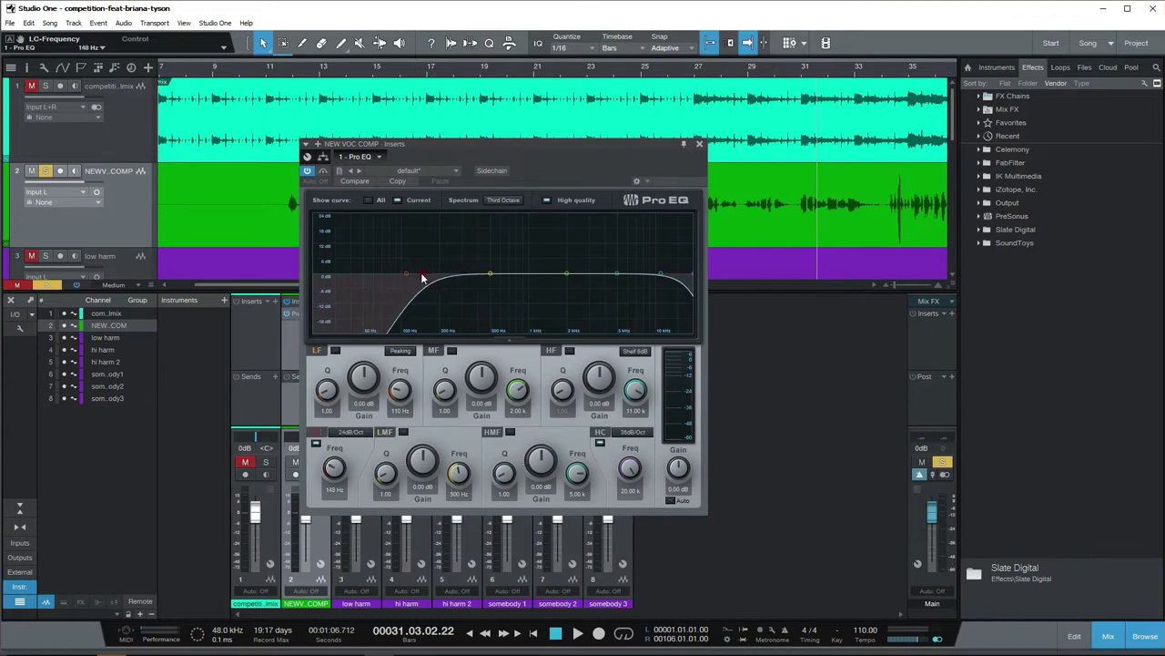
Turn off the Pro EQ high cut and raise the low cut frequency to 218 Hz while playing the vocal.
left_click_drag(694, 276, 661, 276)
left_click(661, 275)
left_click_drag(420, 277, 415, 275)
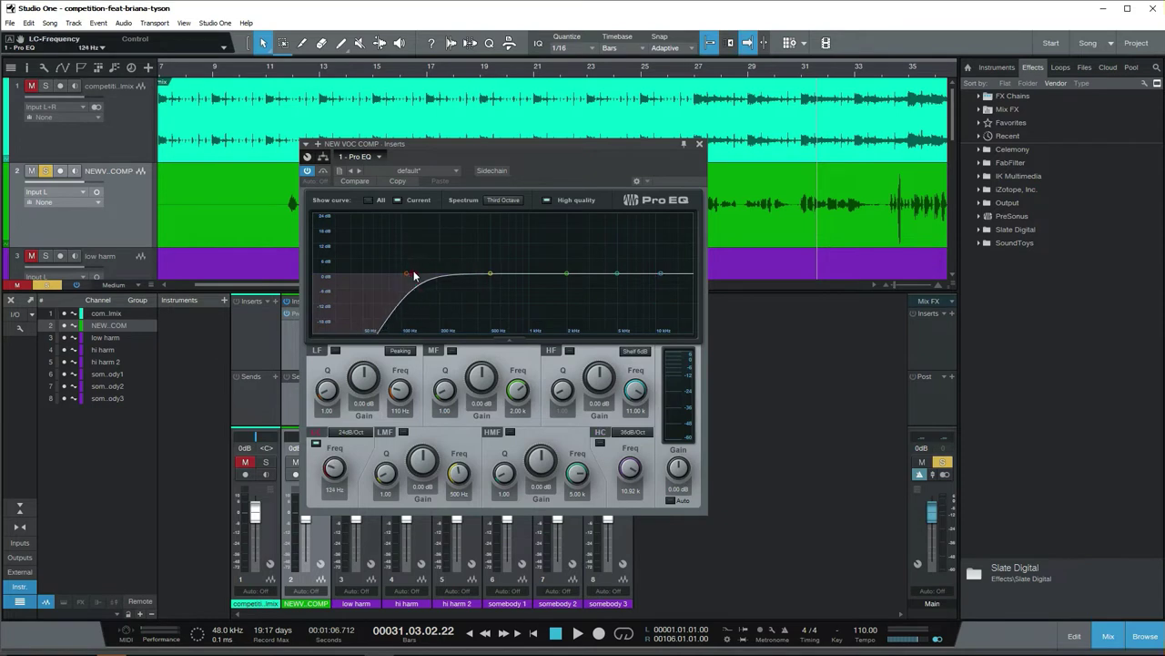
key("space")
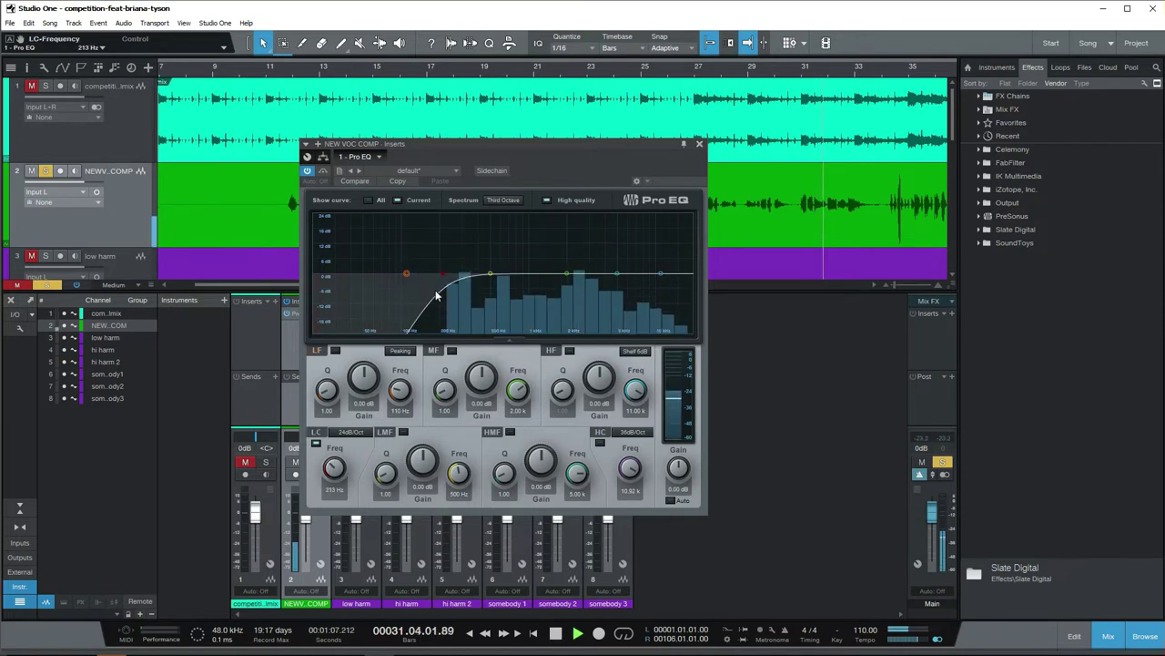
mouse_move(429, 278)
left_mouse_down()
mouse_move(389, 278)
mouse_move(445, 273)
left_mouse_up()
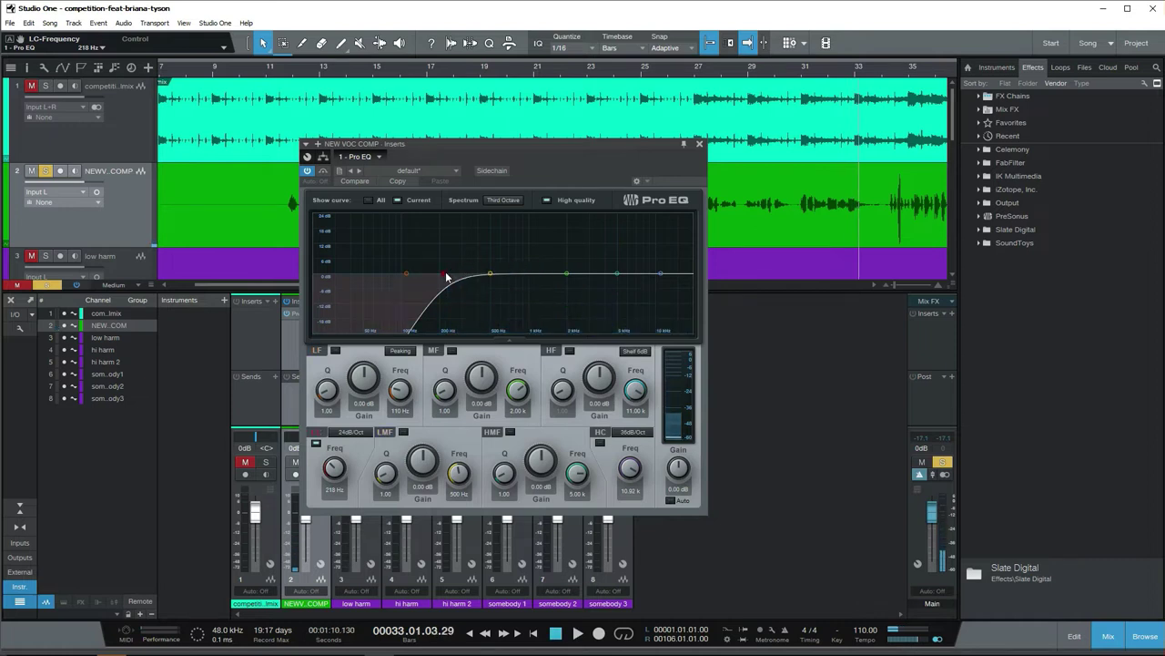
key("space")
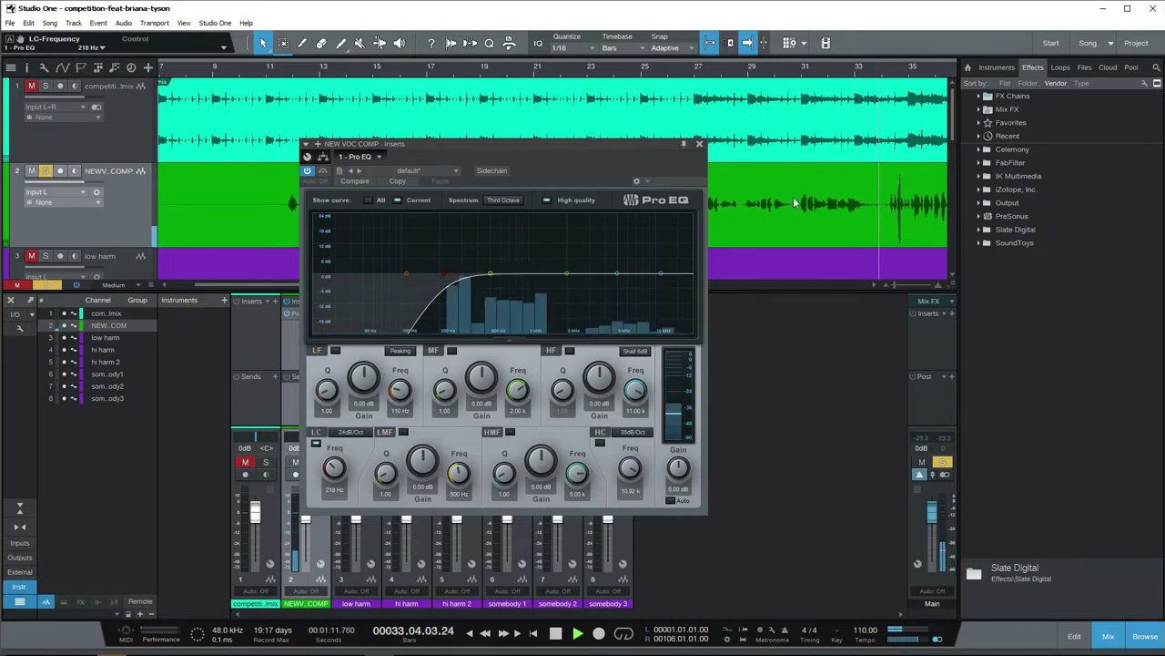
Sweep a narrow LMF boost through the vocal, then set the band to -5.18 dB at 560 Hz with a Q of 3.40.
left_click_drag(625, 144, 636, 202)
key("w")
key("w")
key("w")
key("w")
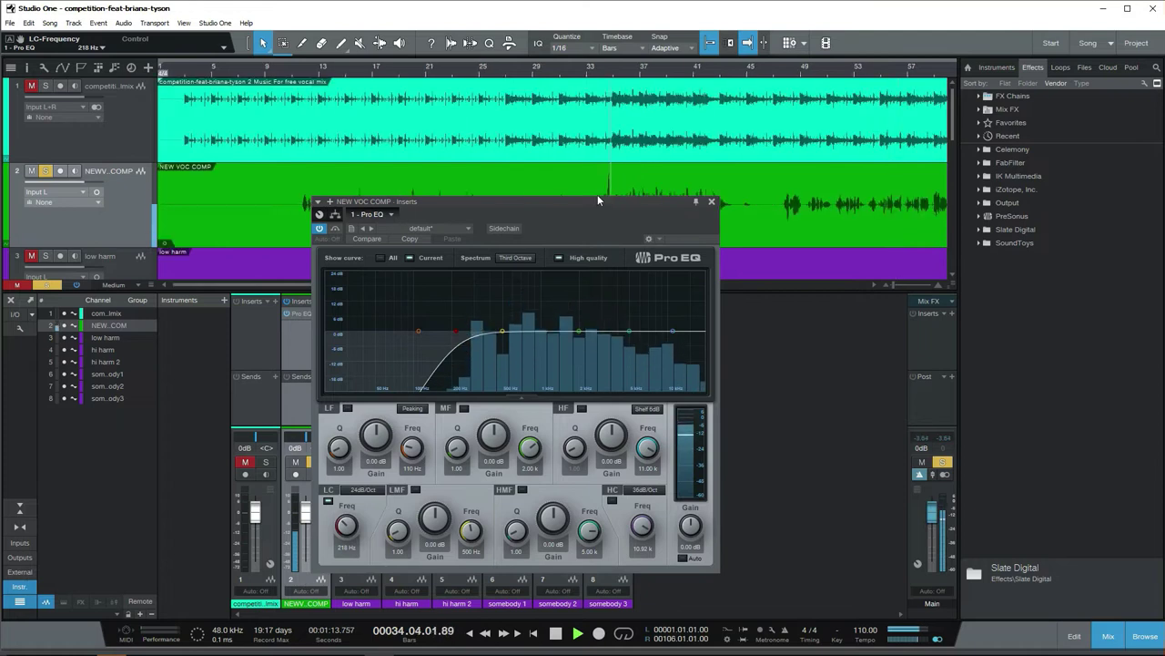
left_click_drag(539, 199, 564, 186)
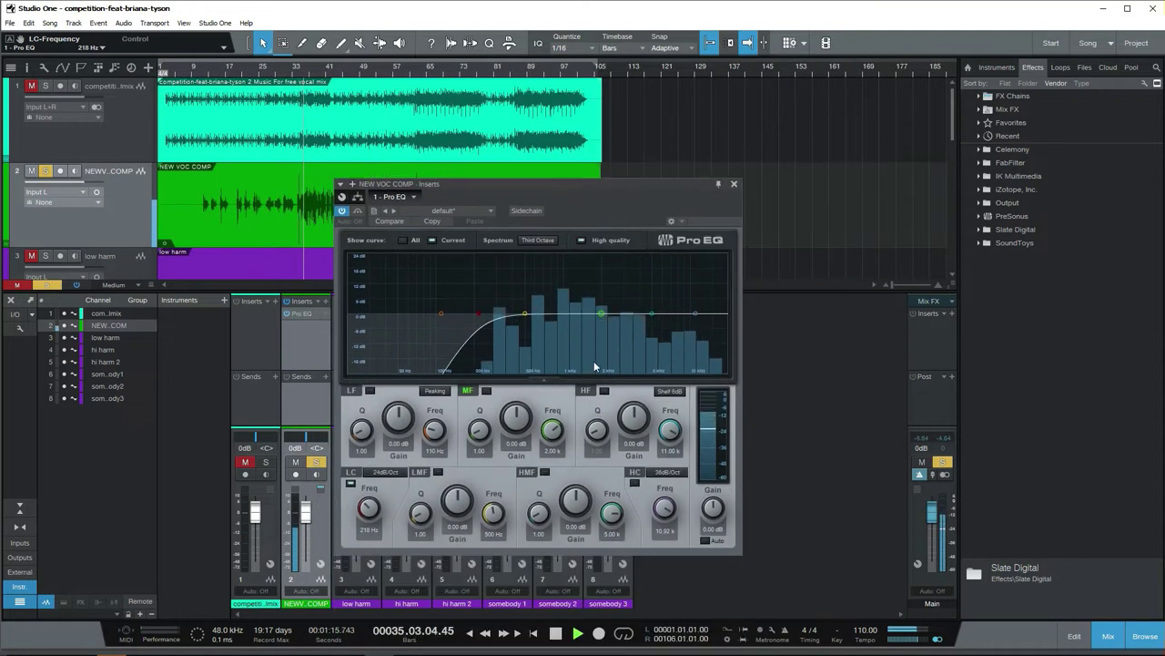
key("space")
left_click_drag(526, 314, 559, 277)
scroll(559, 277, "up", 4)
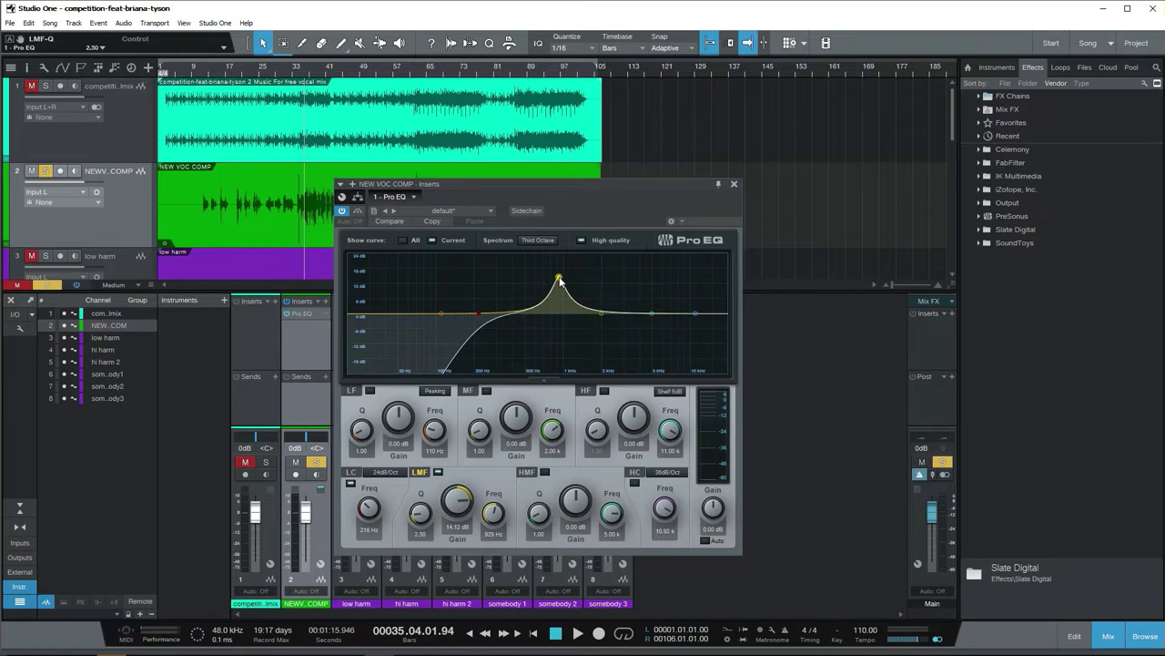
key("space")
left_click_drag(561, 281, 533, 307)
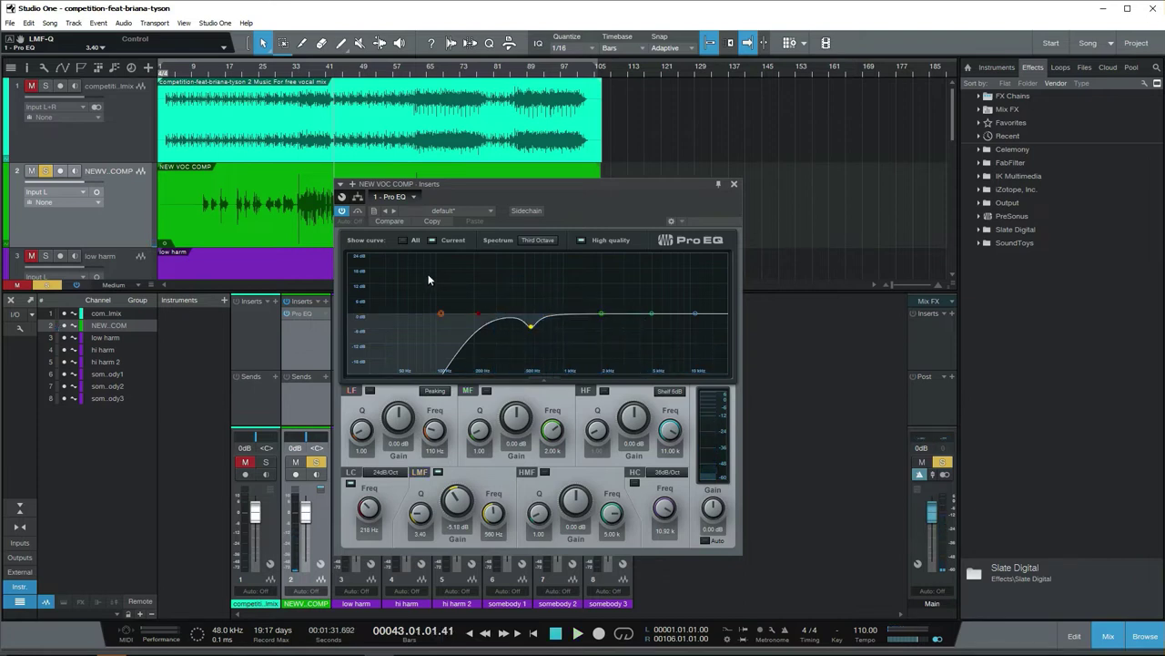
Sweep an MF boost from about 2 kHz to 3.33 kHz, then cut the band about 5.8 dB at 3.08 kHz with Q 3.70.
left_click_drag(602, 314, 601, 274)
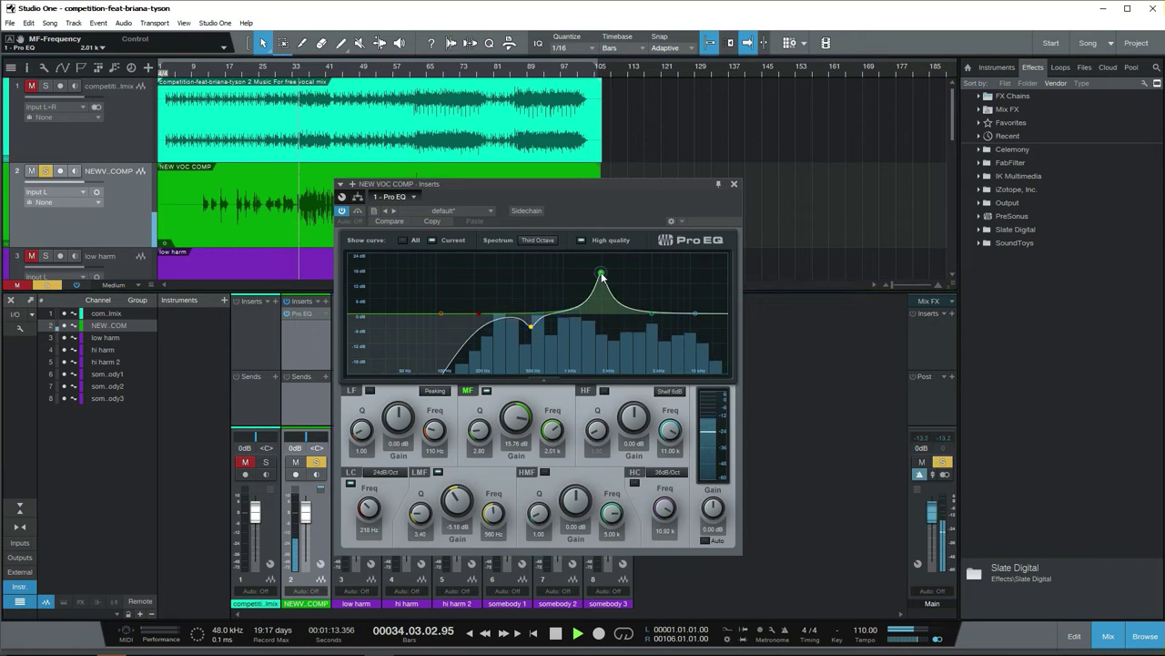
left_click_drag(602, 275, 628, 267)
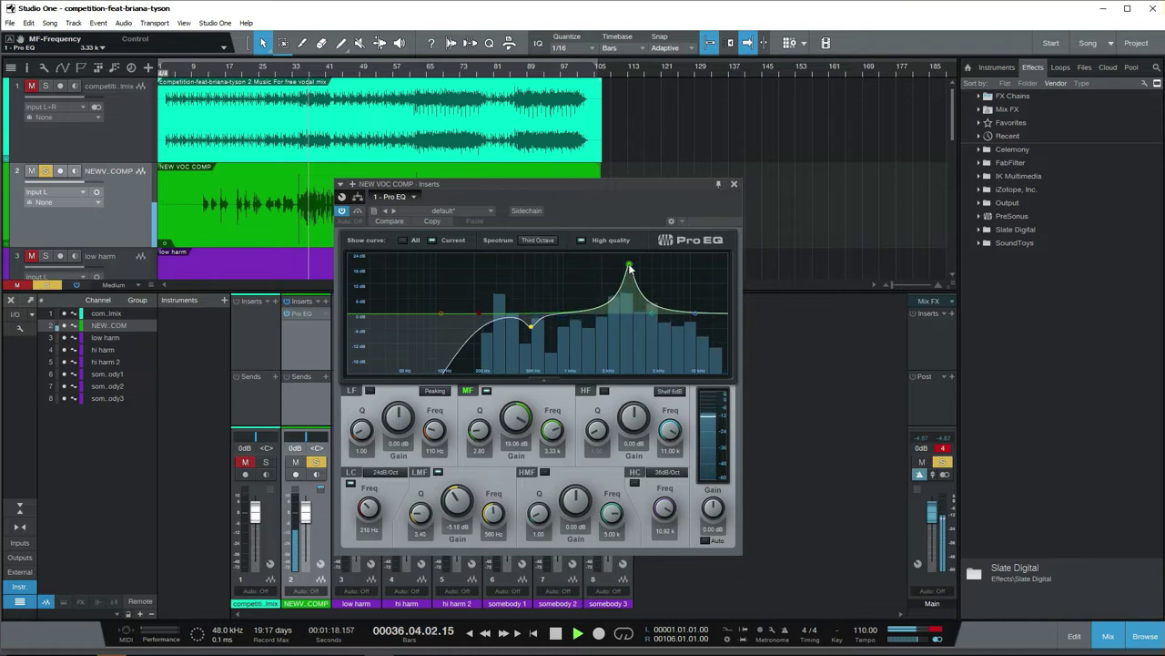
left_click_drag(629, 267, 626, 326)
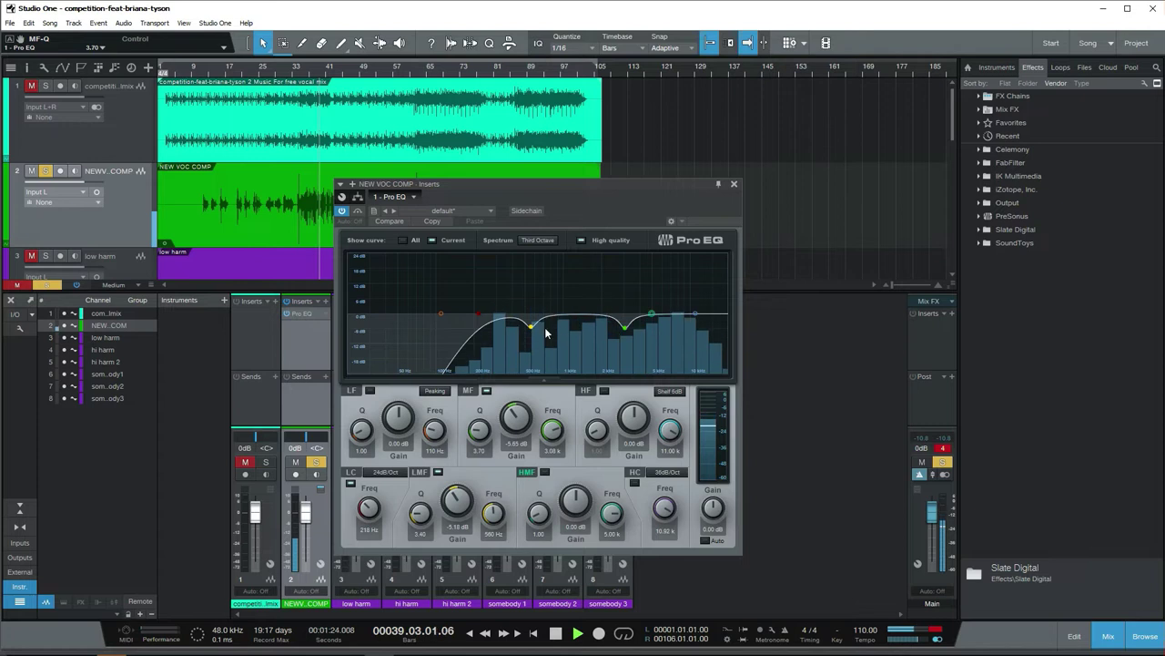
Cut the HMF band about 3 dB at 1.05 kHz with a Q of 4.60 while checking playback.
left_click_drag(651, 315, 566, 321)
key("space")
scroll(572, 286, "up", 3)
key("space")
key("space")
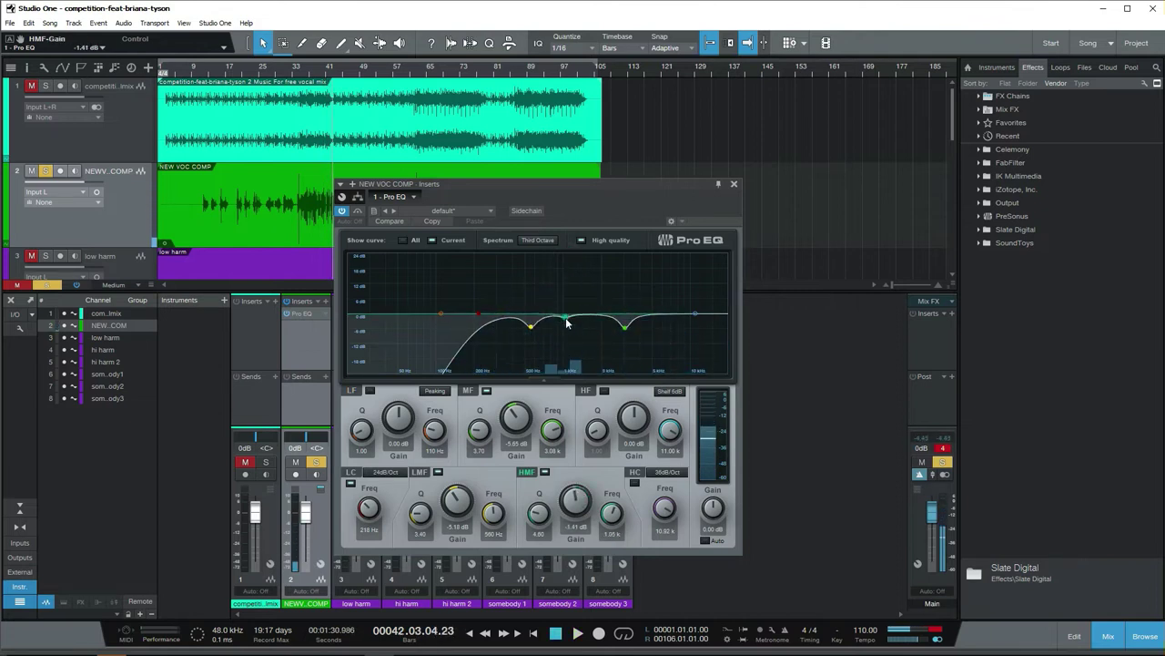
key("space")
Lower the low cut to 201 Hz and set the LF band to -0.94 dB at about 246 Hz, comparing against bypass.
mouse_move(479, 313)
left_mouse_down()
mouse_move(488, 296)
mouse_move(468, 307)
mouse_move(489, 304)
mouse_move(476, 315)
left_mouse_up()
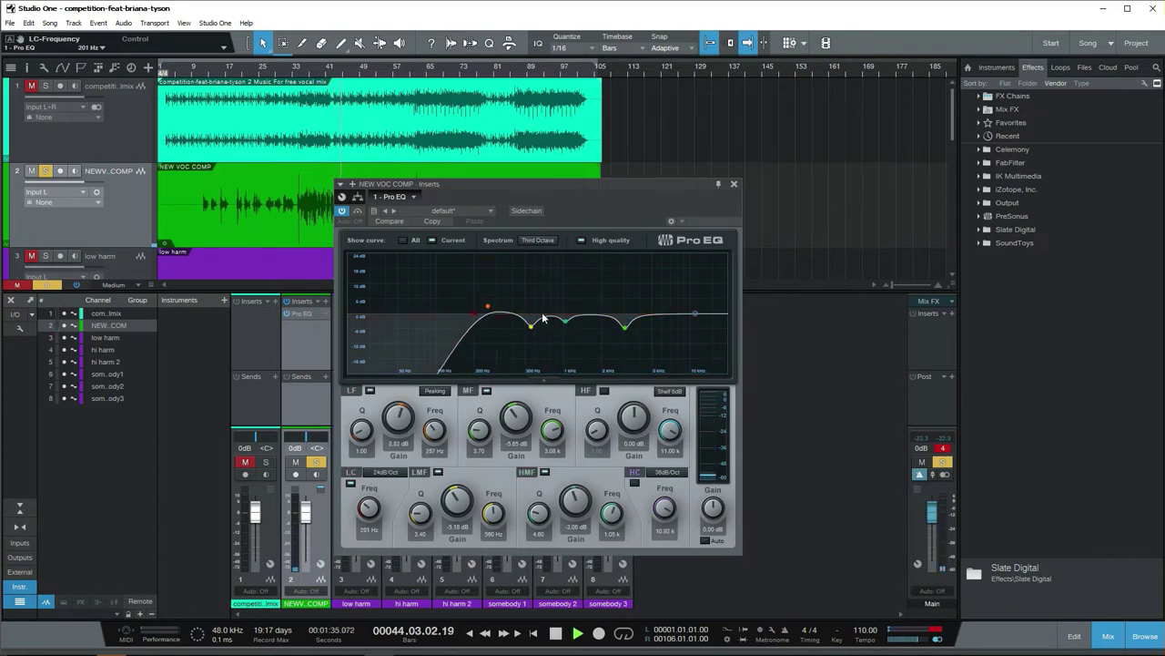
left_click(305, 72)
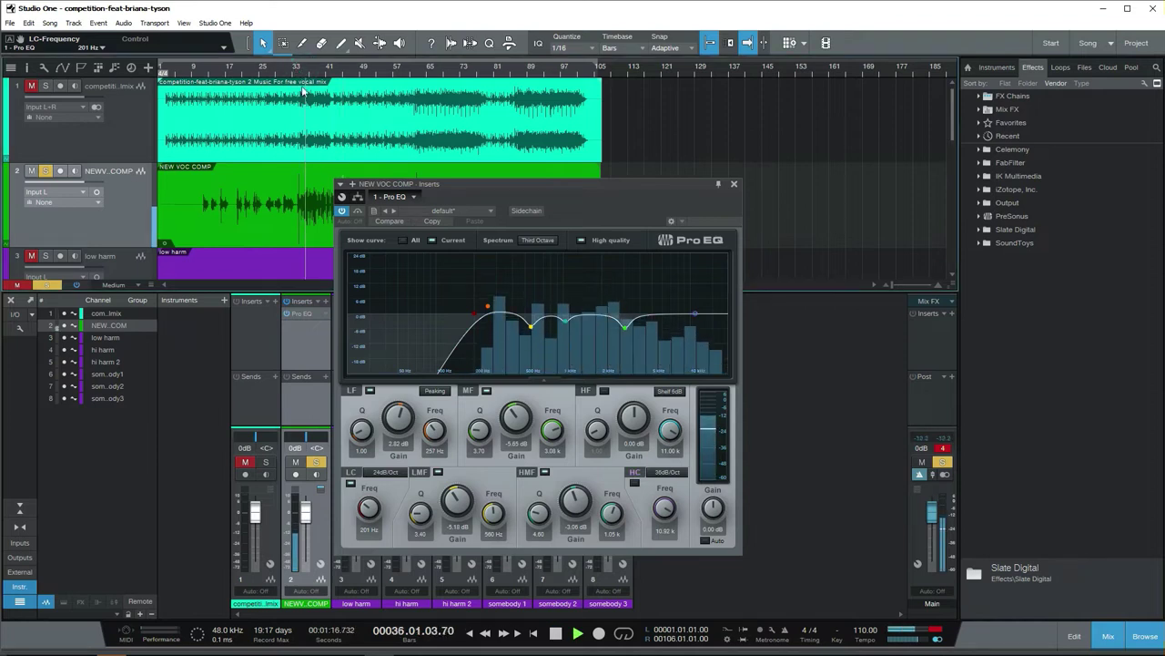
left_click(343, 213)
left_click(343, 212)
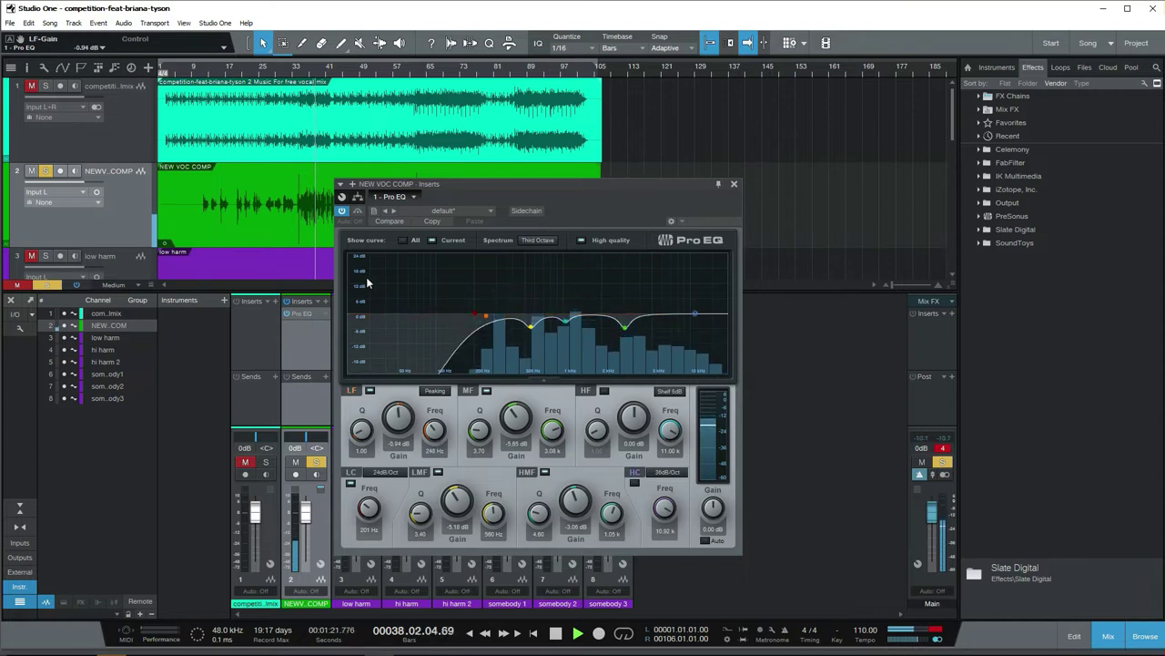
Compare the vocal with Pro EQ bypassed and active, then close the plug-in window and stop playback.
left_click(344, 212)
left_click(343, 212)
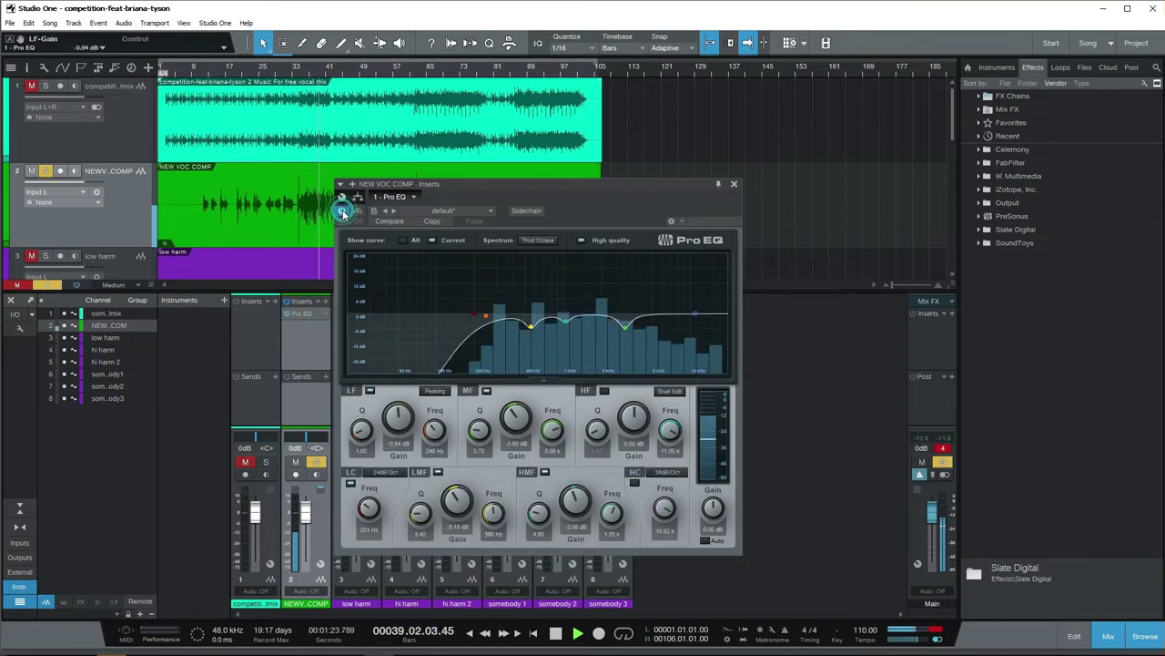
left_click(734, 183)
key("space")
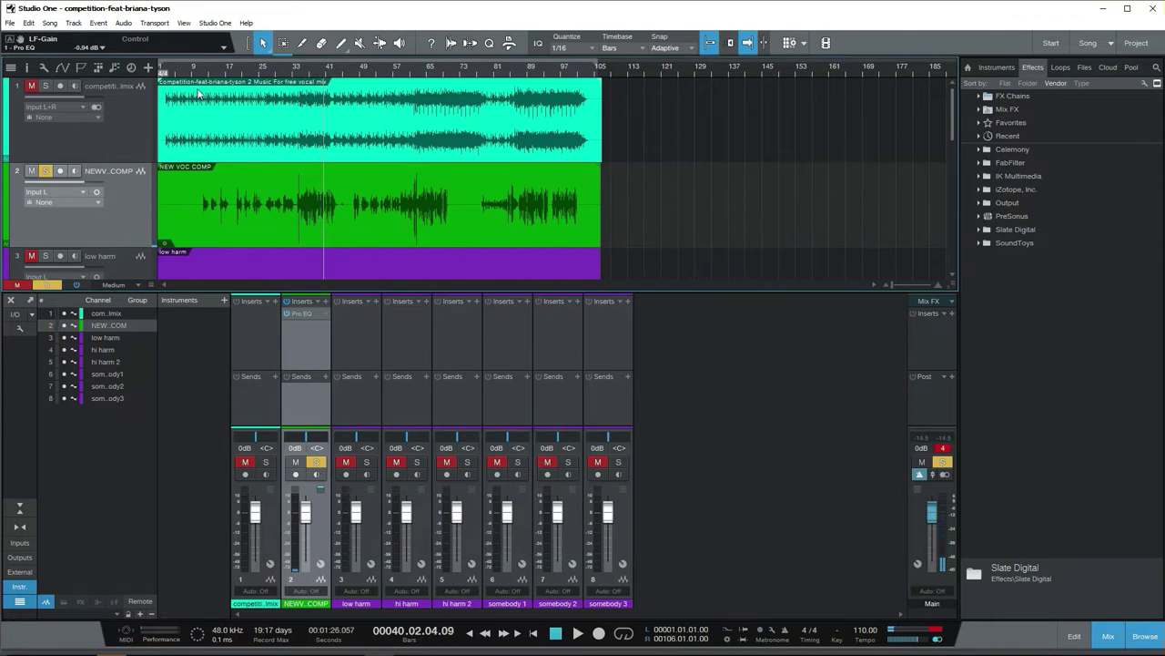
Play the vocal from just before bar 12 with its inserts bypassed and active to compare the EQ's effect.
left_click_drag(200, 69, 223, 124)
left_click(255, 69)
left_click(264, 67)
key("space")
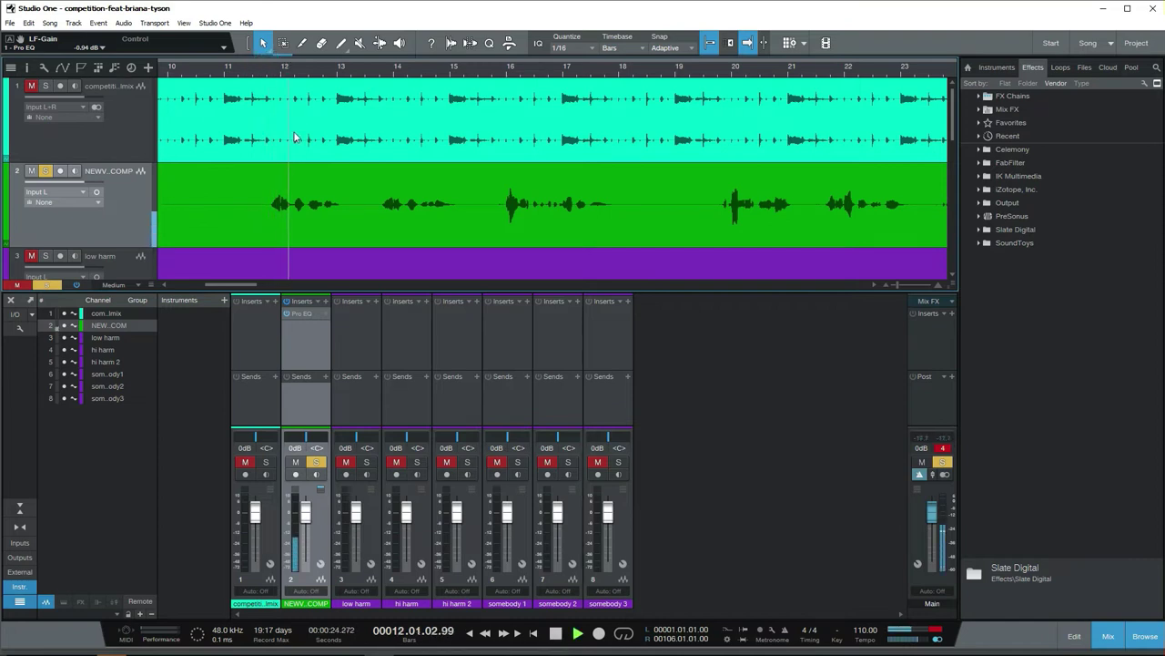
key("space")
left_click(287, 301)
key("space")
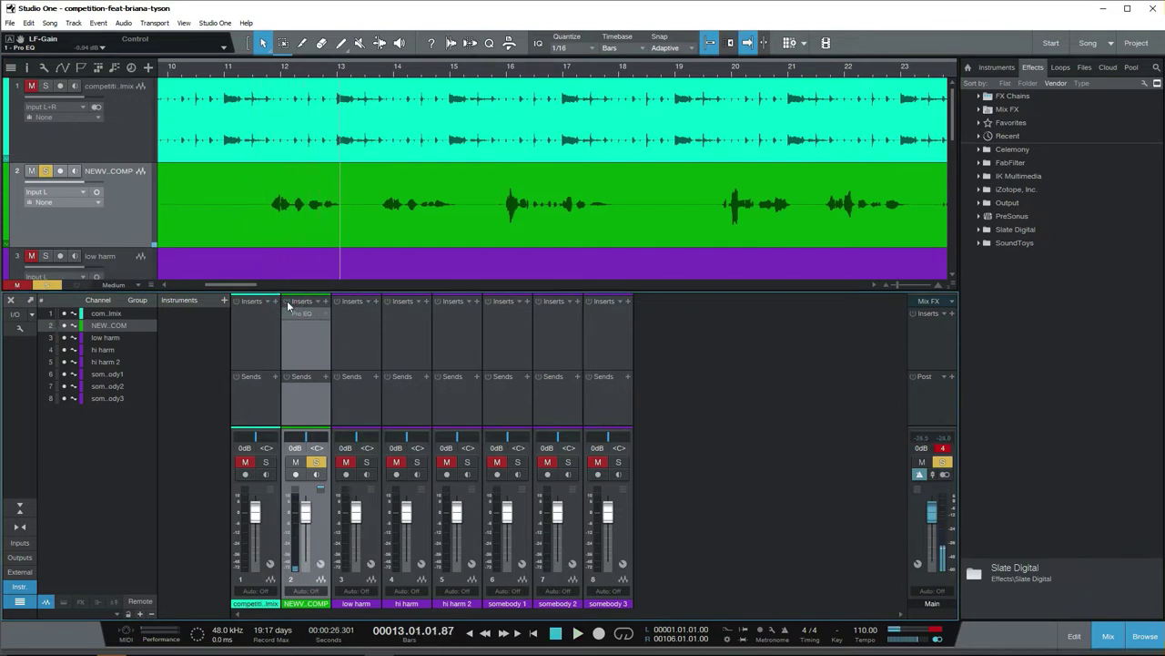
left_click(264, 74)
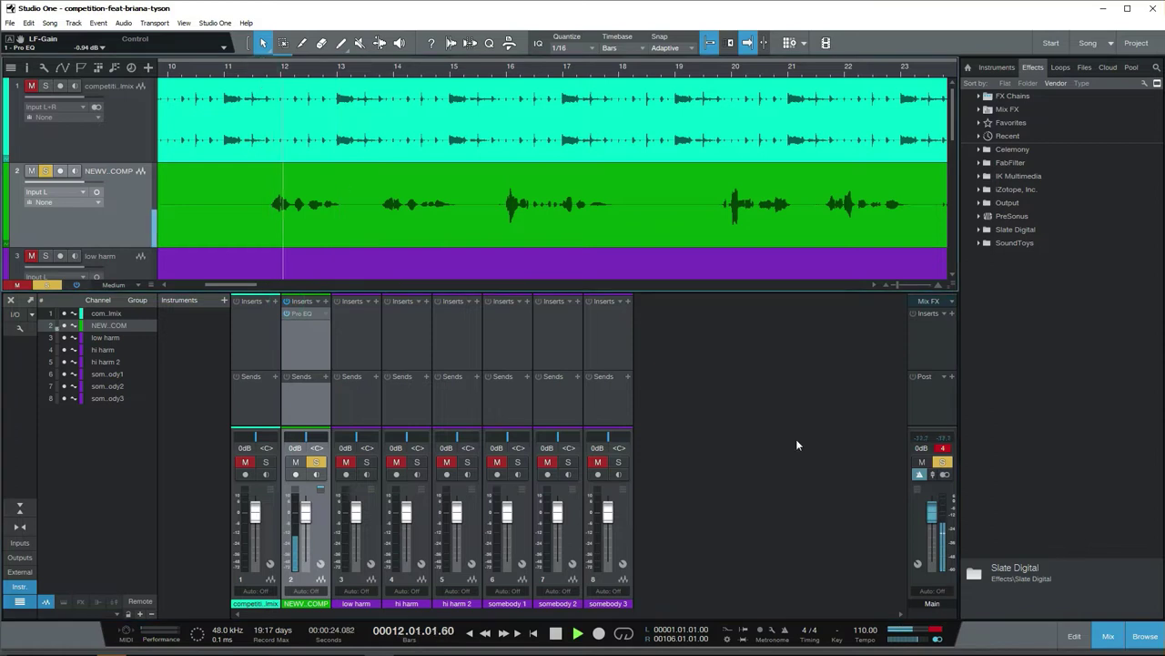
Clear the clip indicator, insert the PreSonus Limiter on the Main channel, and play the vocal through it.
left_click(934, 628)
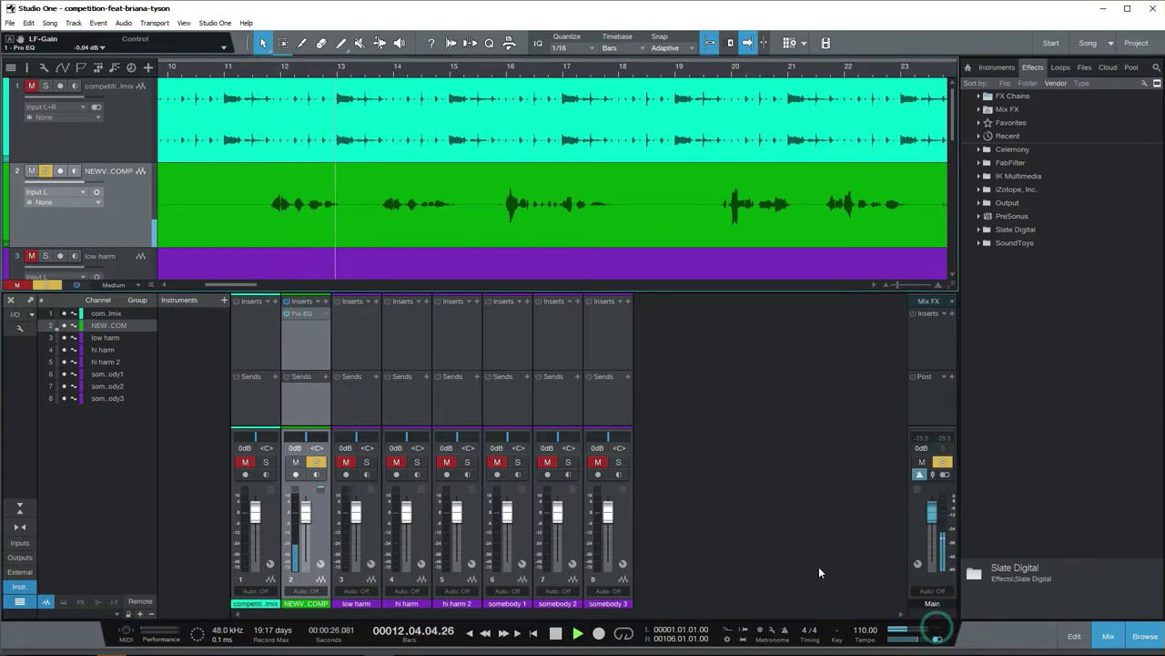
left_click(952, 312)
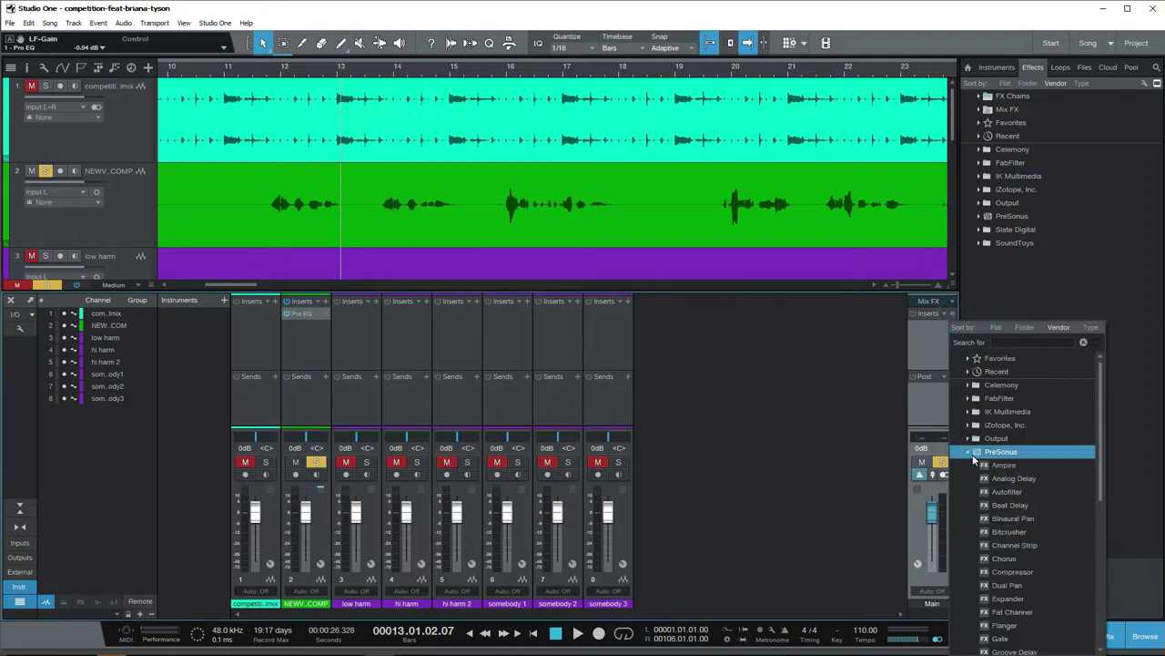
scroll(1010, 501, "down", 3)
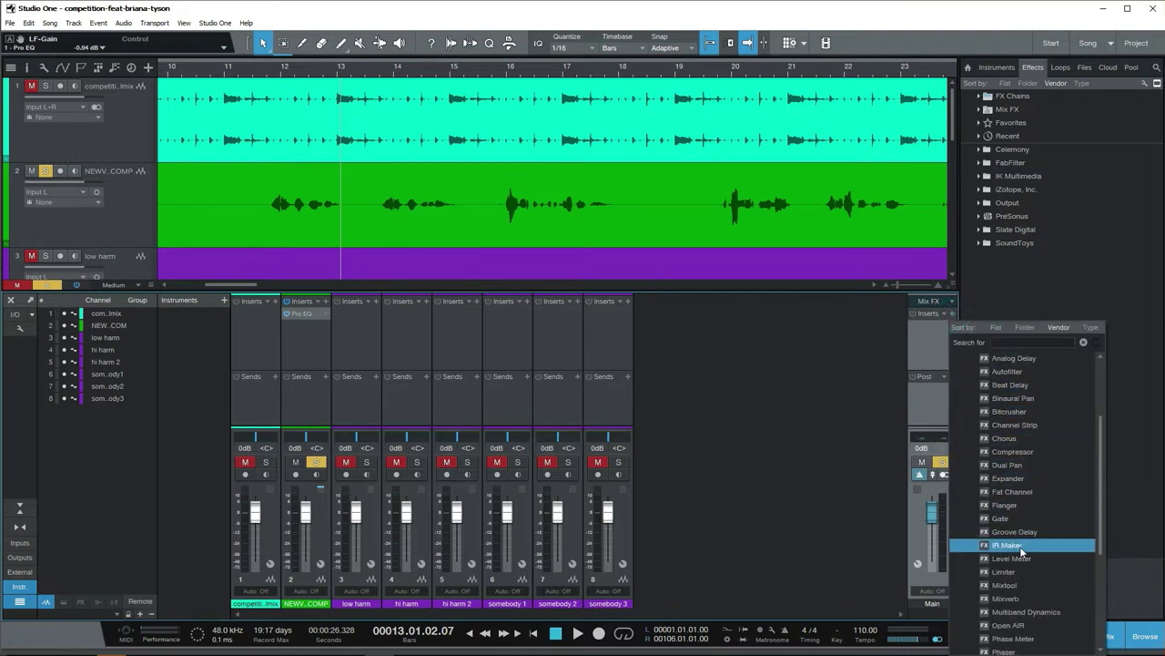
left_click(1017, 571)
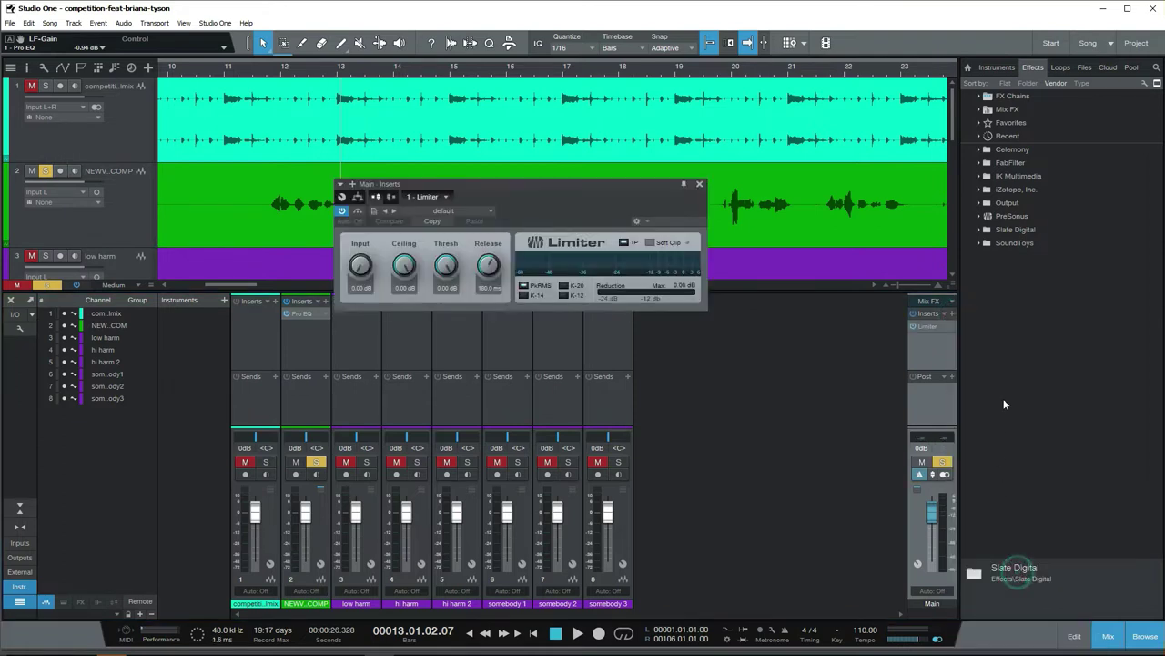
left_click(700, 184)
left_click(252, 69)
key("space")
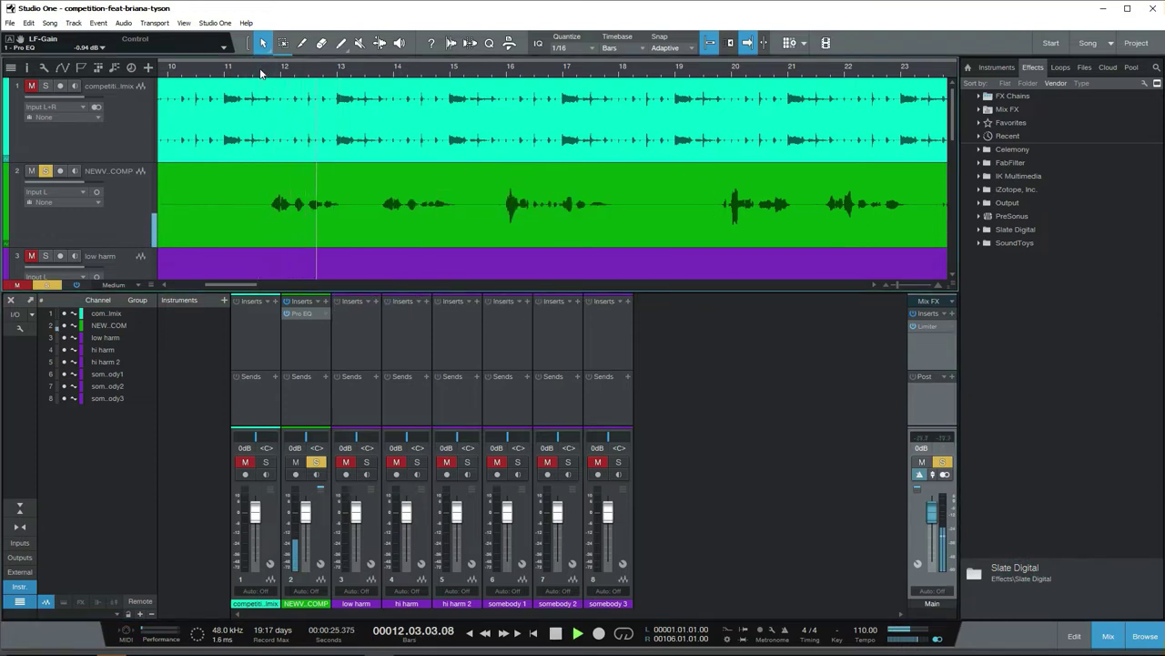
key("space")
Insert the IK Multimedia TR5 White 2A compressor after Pro EQ on the NEW VOC COMP channel.
left_click(298, 343)
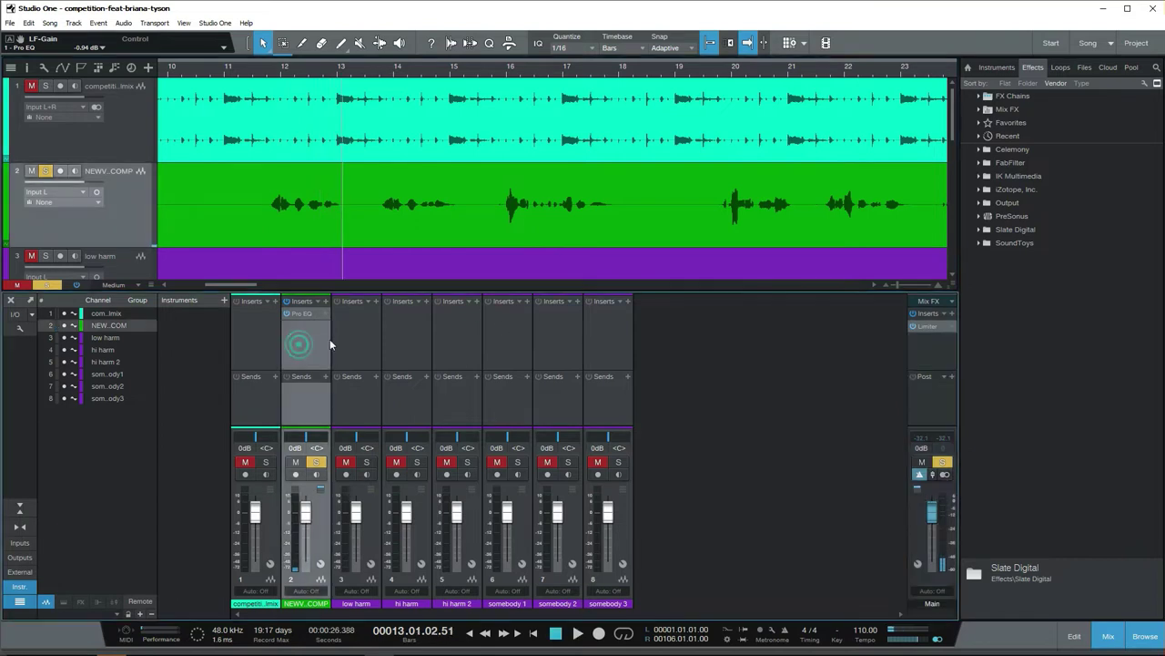
left_click(325, 300)
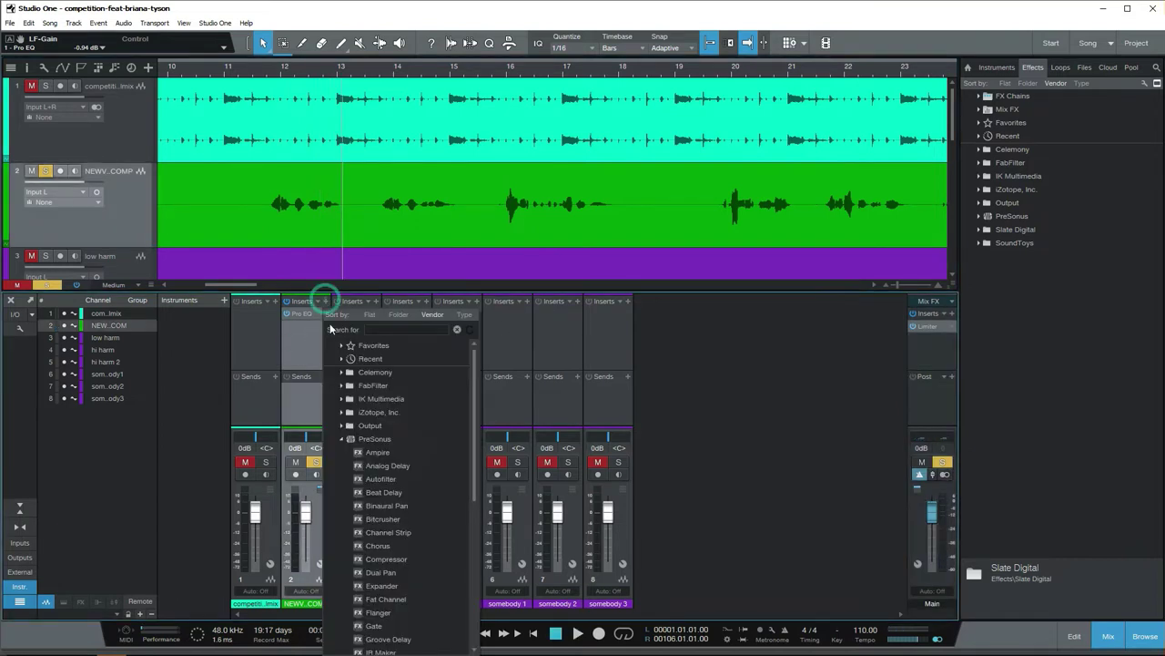
left_click(342, 439)
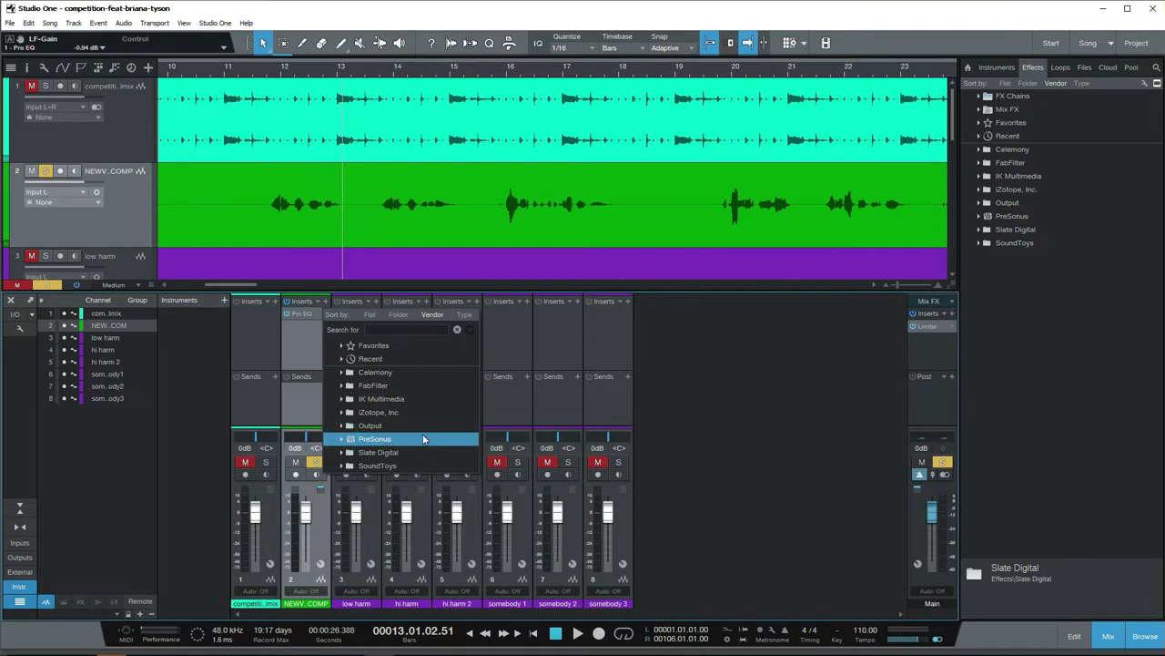
left_click(342, 399)
scroll(417, 408, "down", 3)
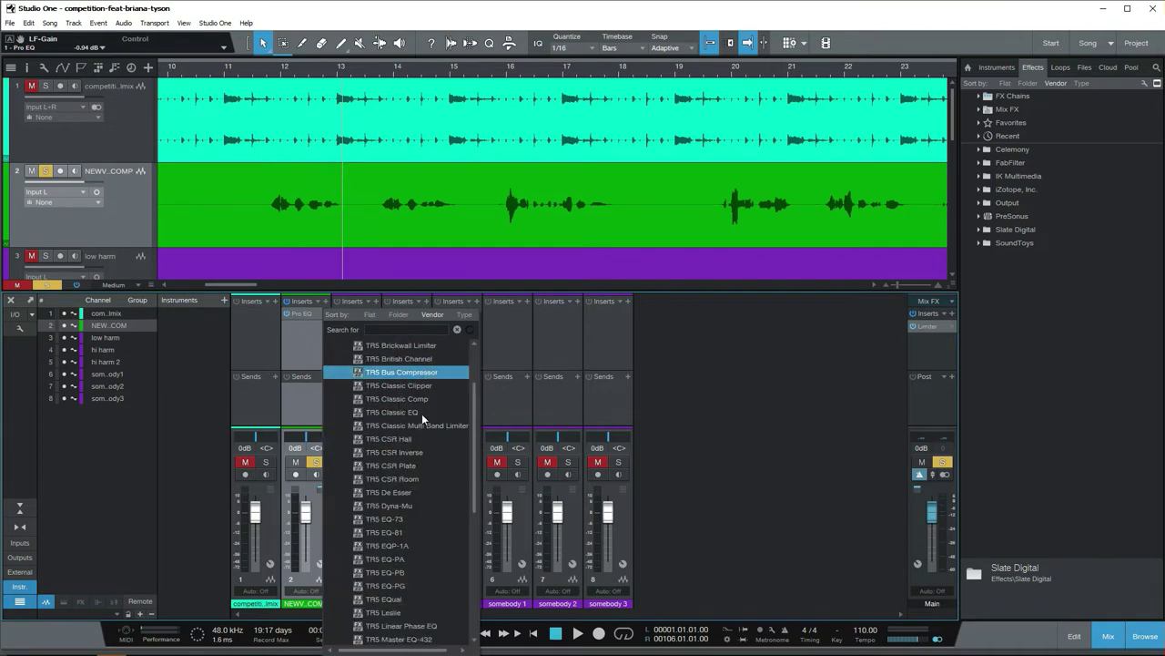
scroll(428, 479, "down", 1)
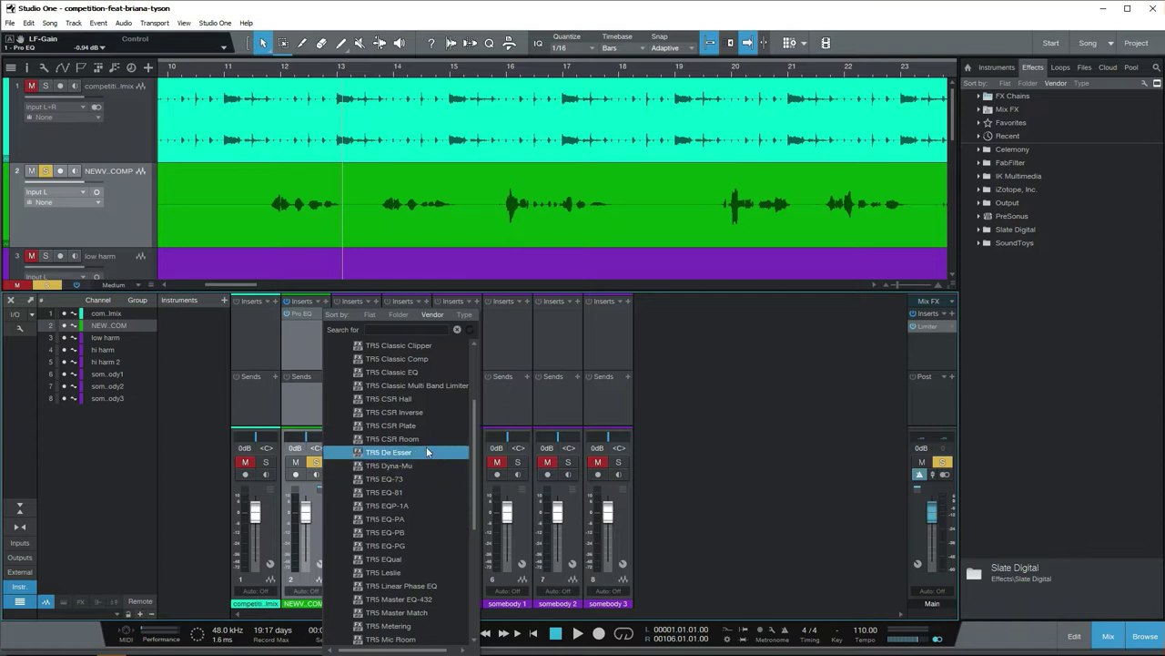
scroll(420, 541, "down", 6)
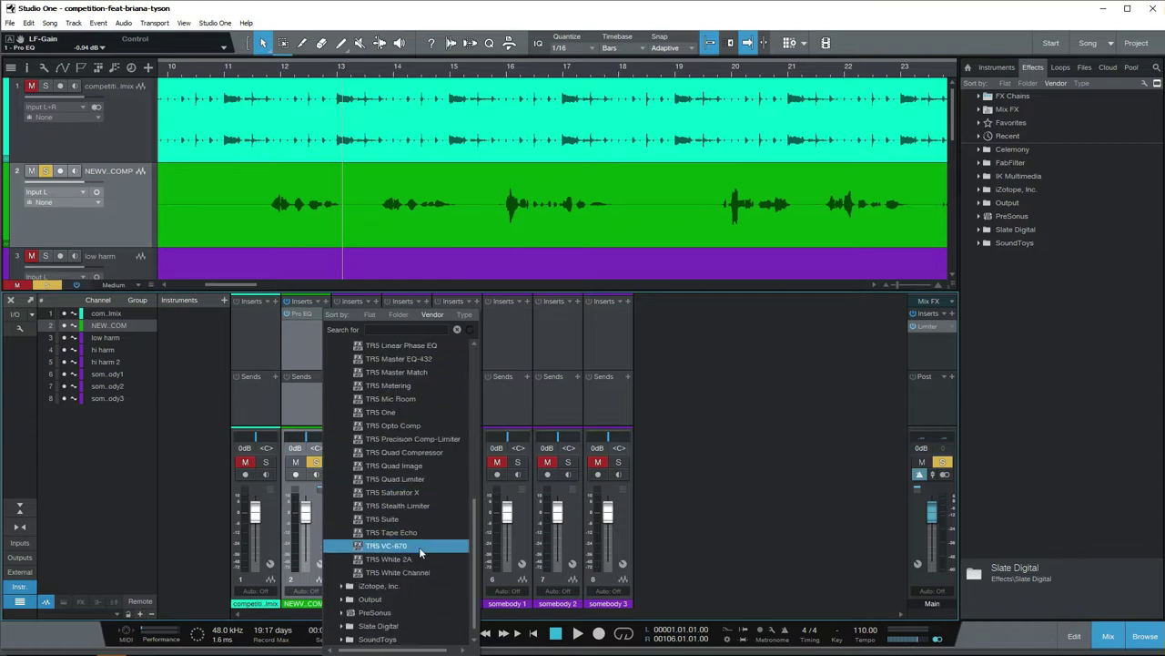
left_click(419, 557)
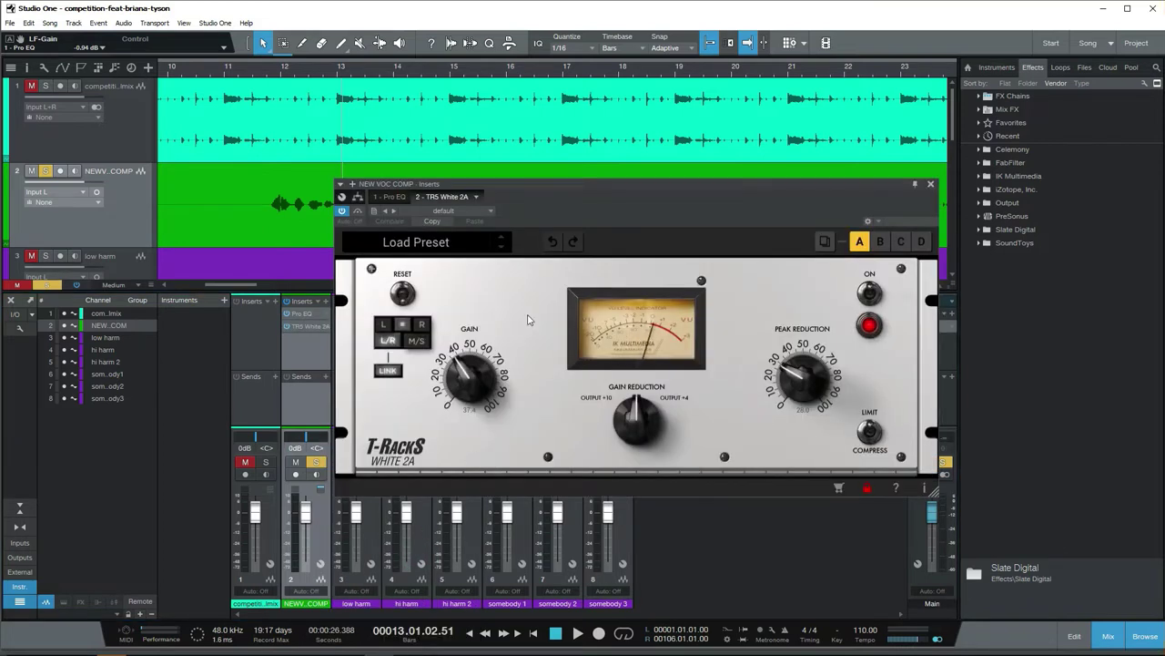
Audition the vocal through the White 2A and raise its peak reduction to 37.2.
left_click_drag(605, 191, 474, 189)
key("space")
key("space")
key("space")
key("space")
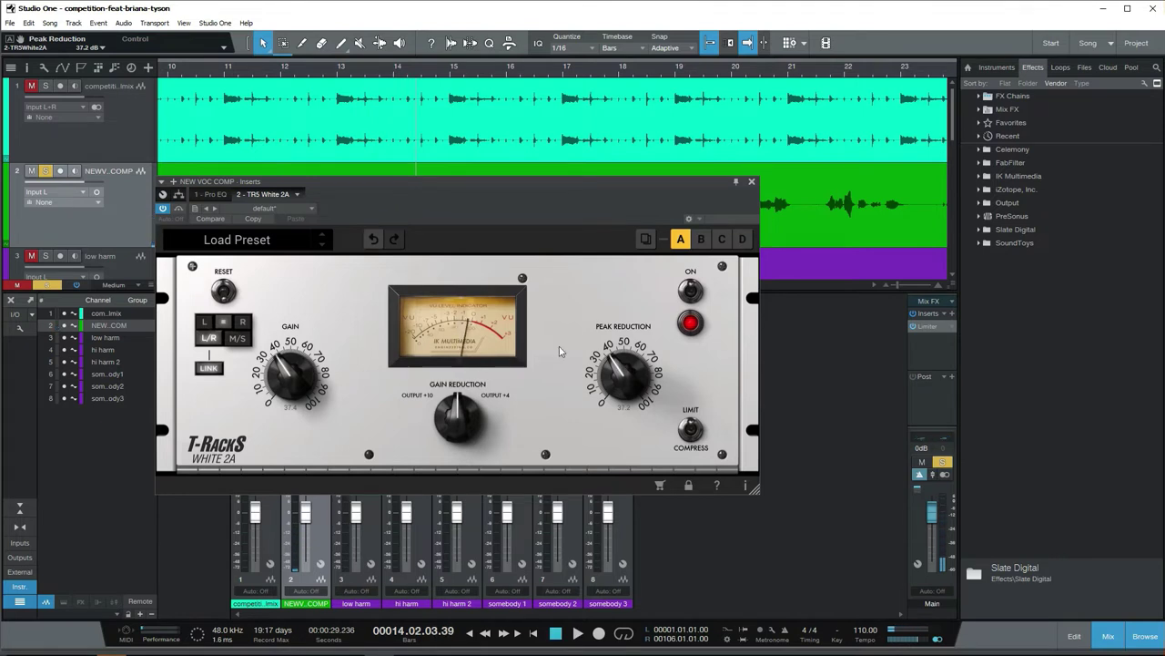
Try a White 2A peak reduction of 51.2, then settle on about 43 with the gain at about 39 during playback.
left_click_drag(458, 421, 447, 398)
mouse_move(622, 373)
left_mouse_down()
mouse_move(632, 318)
mouse_move(616, 372)
mouse_move(623, 382)
mouse_move(634, 353)
mouse_move(626, 380)
left_mouse_up()
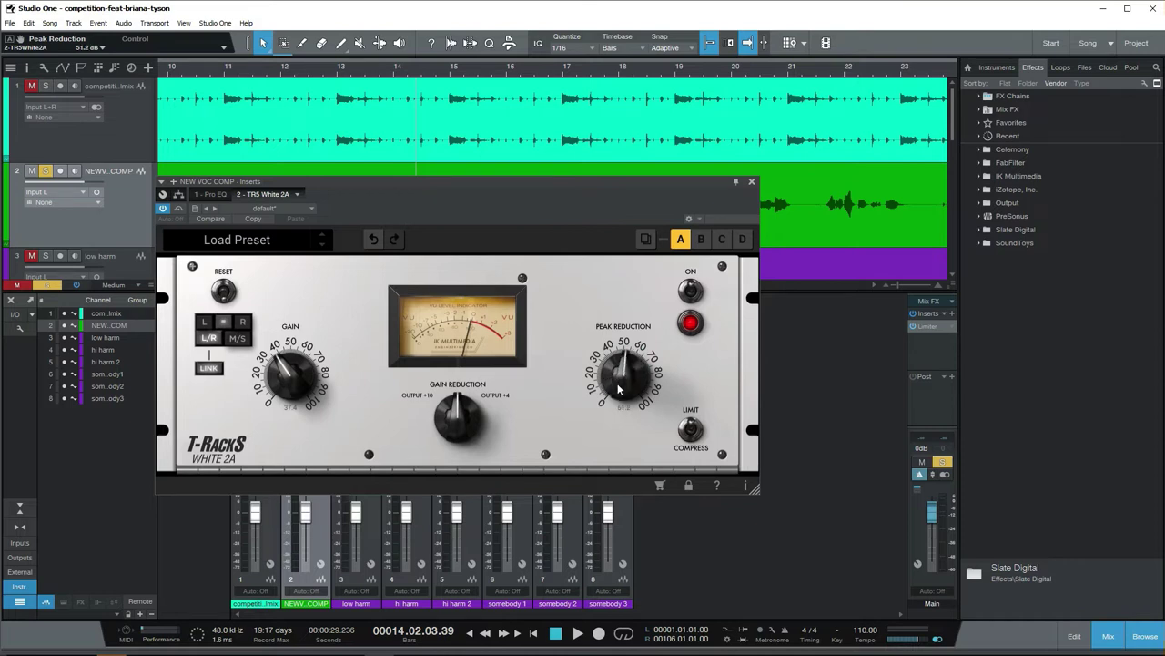
mouse_move(294, 382)
left_mouse_down()
mouse_move(296, 353)
mouse_move(290, 405)
left_mouse_up()
left_click_drag(612, 371, 612, 381)
left_click_drag(302, 384, 298, 369)
left_click_drag(623, 377, 623, 414)
left_click_drag(463, 181, 507, 255)
left_click_drag(627, 393, 662, 367)
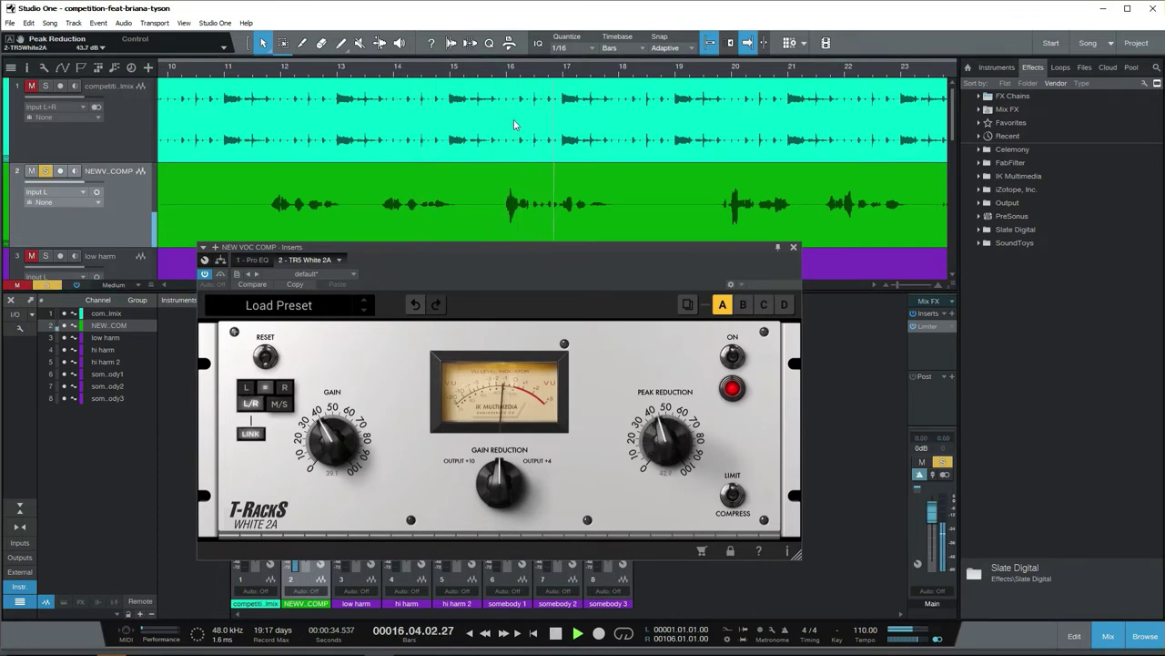
Raise the White 2A's peak reduction slightly, stop playback, return to just before bar 16, and set the mode to Compress.
left_click_drag(666, 439, 667, 434)
key("space")
left_click(492, 71)
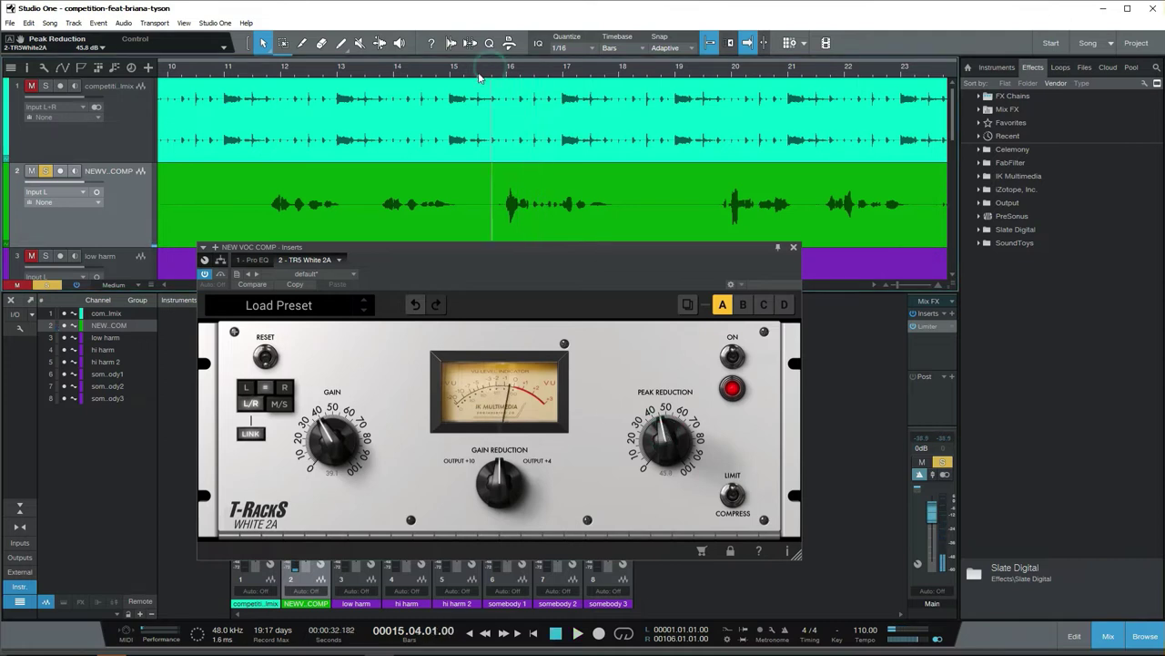
left_click(736, 497)
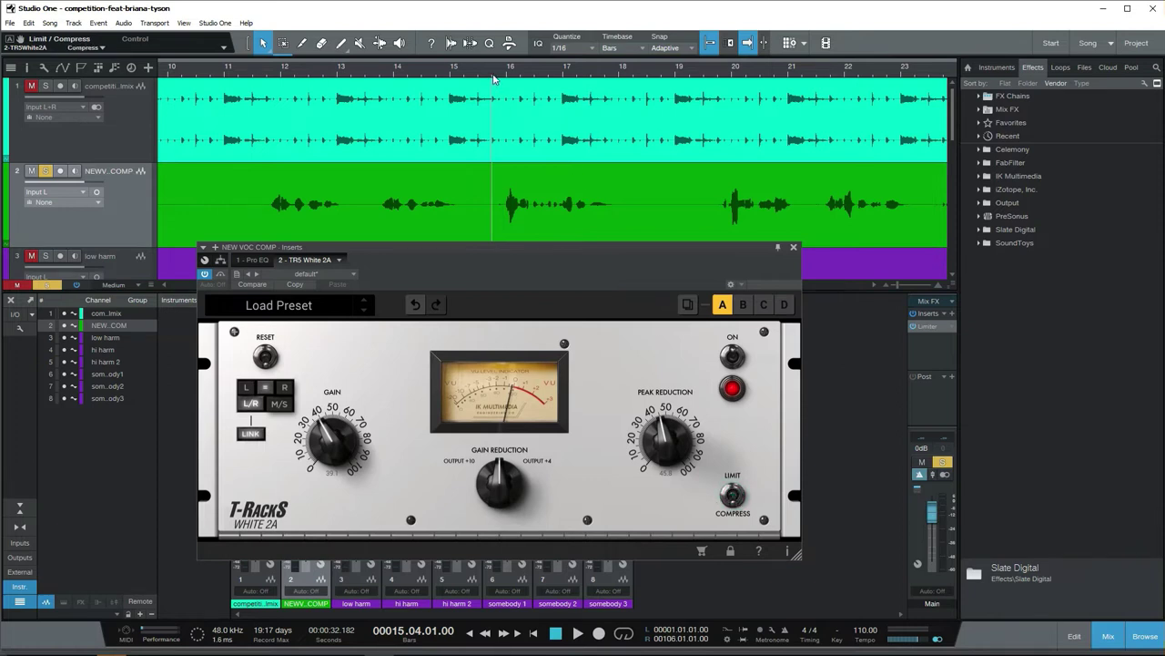
Play the vocal phrase at bar 16 with the White 2A switched off, and continue playback with it switched on.
left_click(734, 356)
key("space")
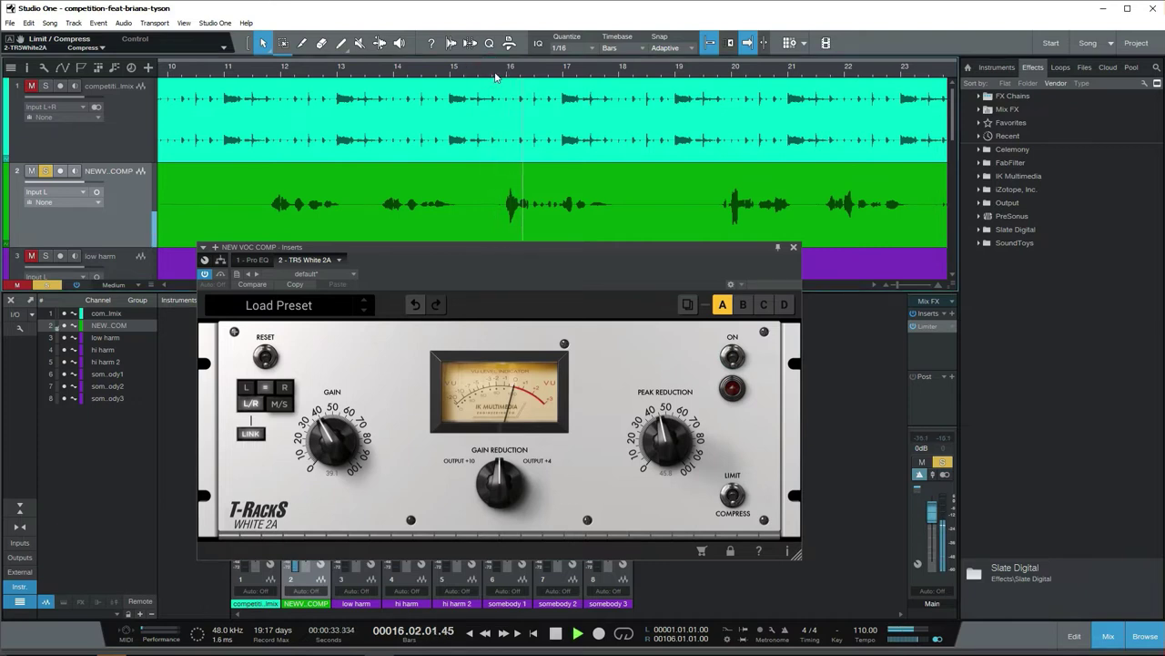
key("space")
left_click(734, 356)
key("space")
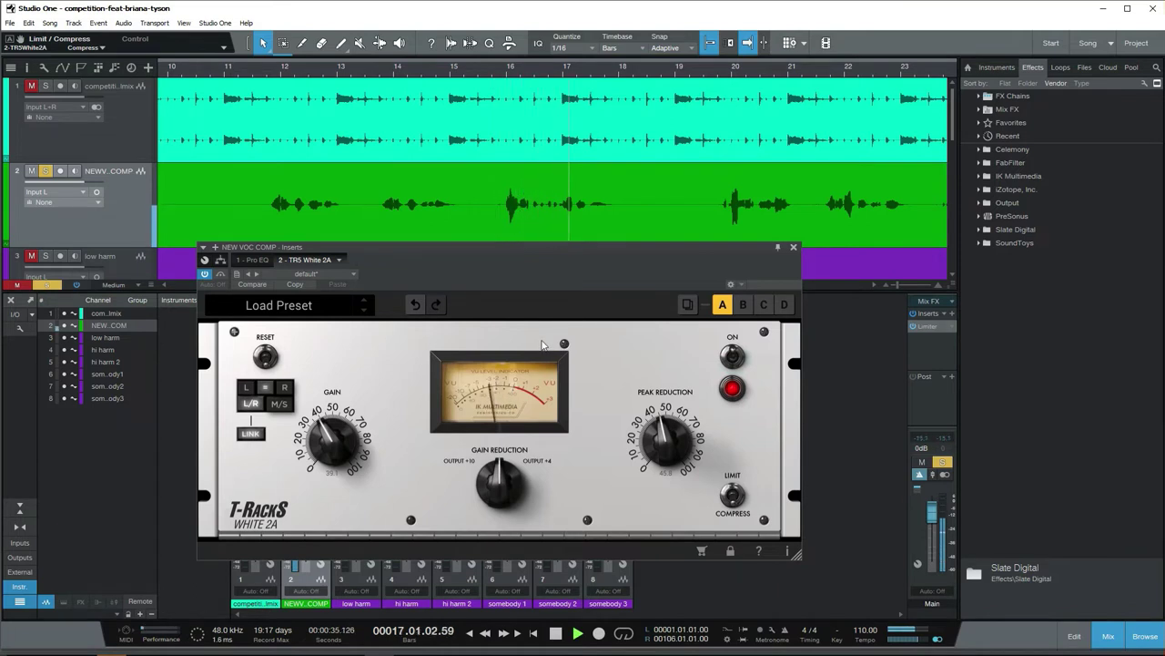
Play the louder vocal section from bar 34 through the White 2A.
key("w")
key("w")
key("w")
key("space")
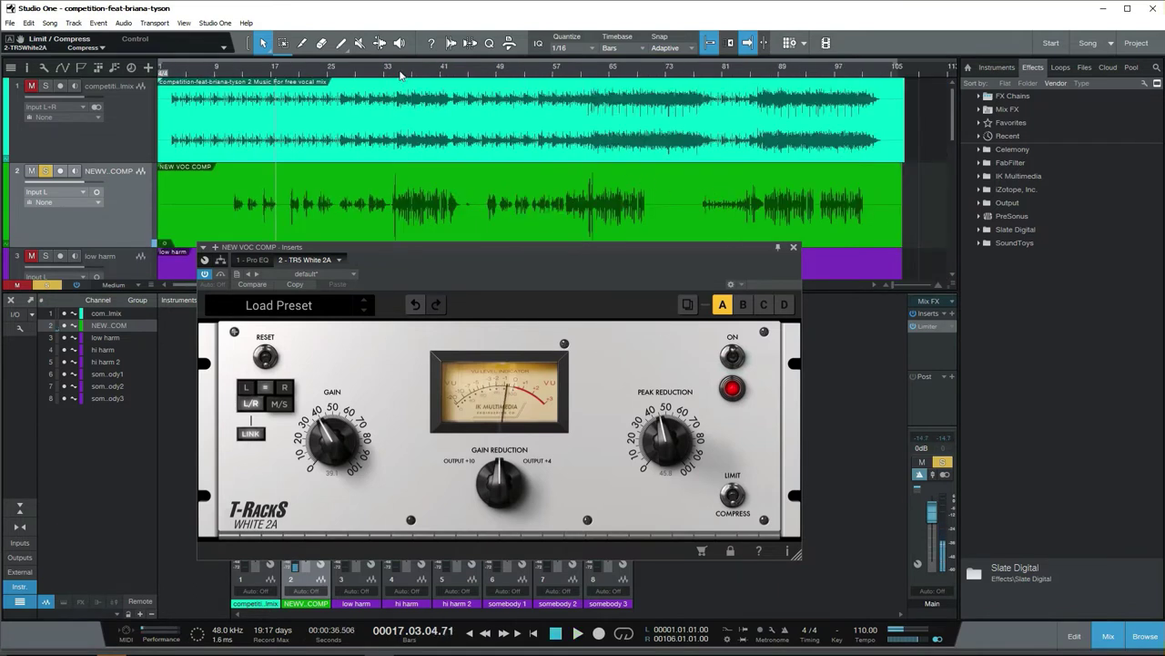
scroll(400, 73, "up", 5)
left_click(326, 75)
key("space")
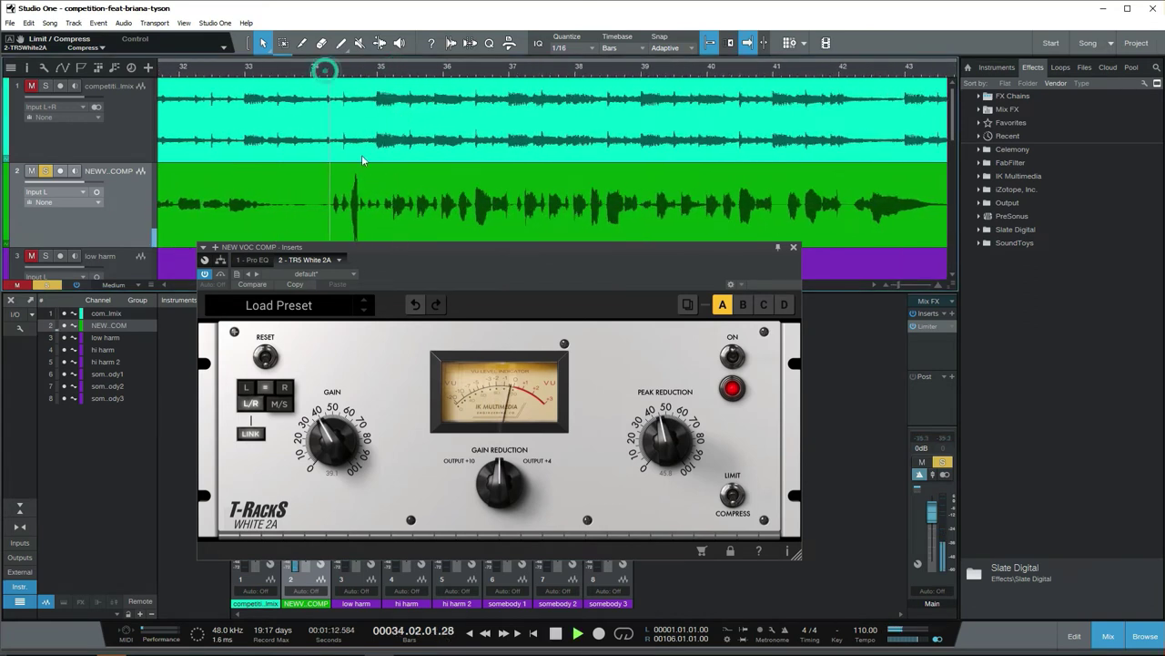
Audition the bar 34 vocal with the White 2A switched off, return to the start of the section, and switch it back on.
key("space")
left_click(733, 355)
key("space")
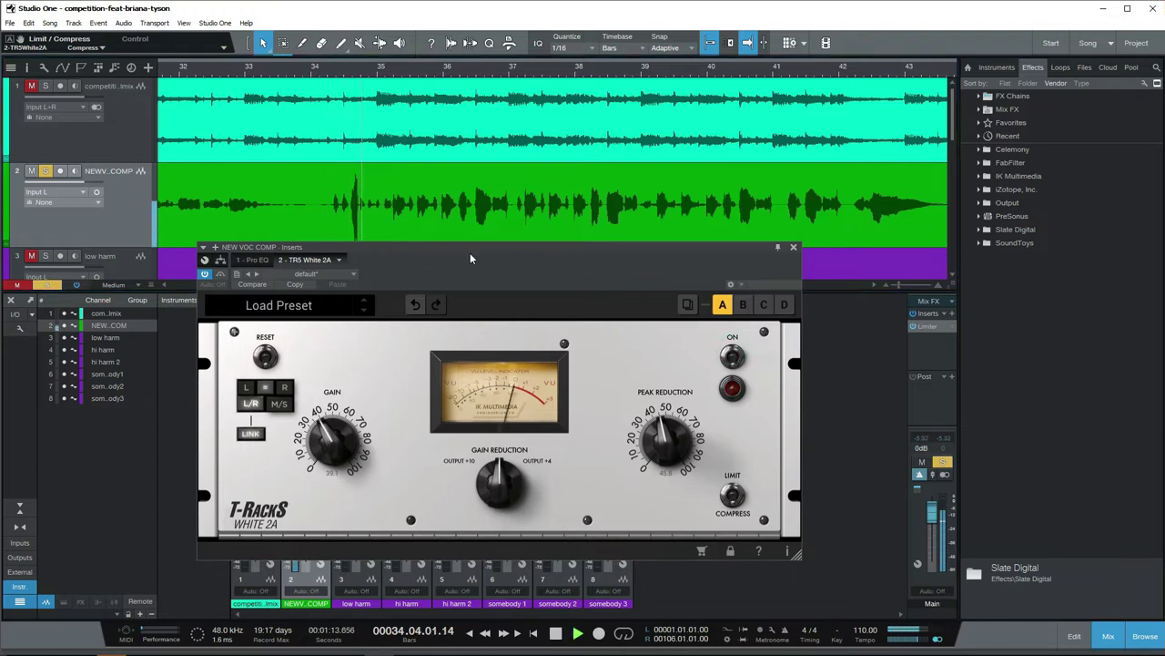
key("space")
left_click(328, 73)
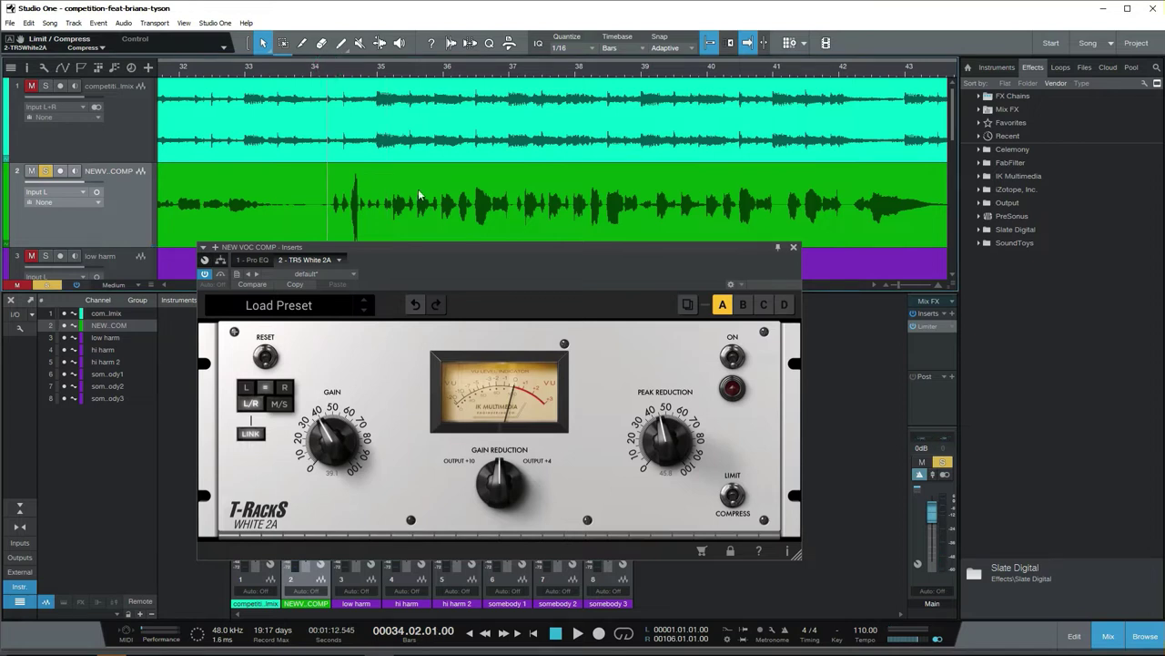
left_click(724, 357)
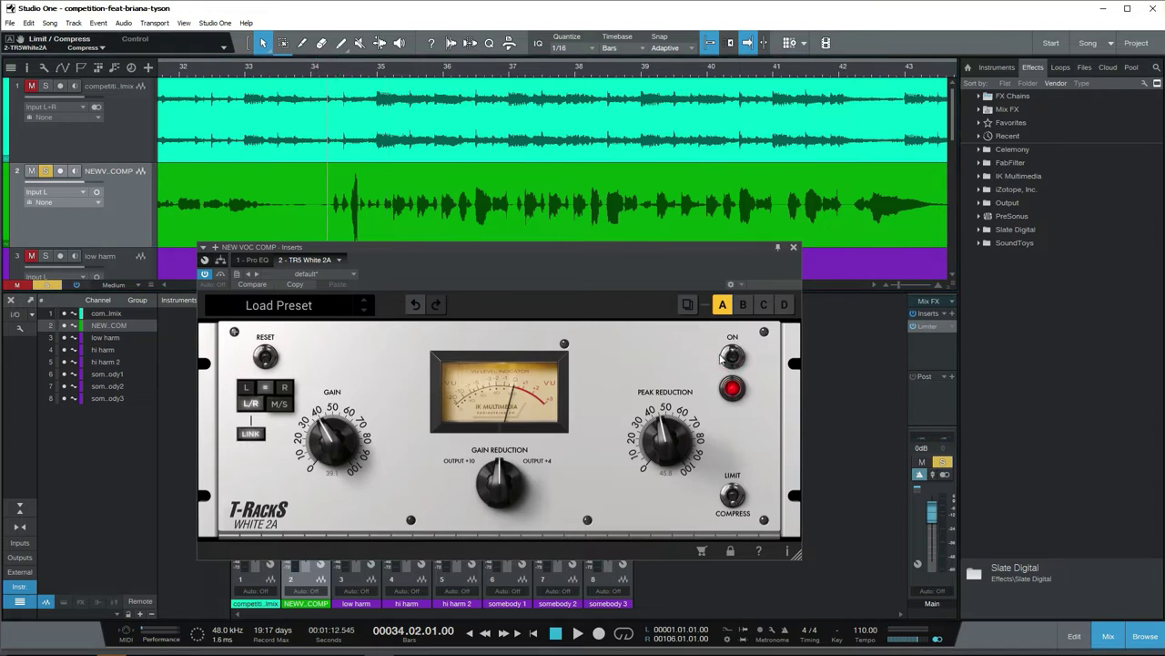
Raise the White 2A's peak reduction to about 49 and its gain to 50.4 while playing the vocal from bar 34.
scroll(667, 441, "up", 3)
key("space")
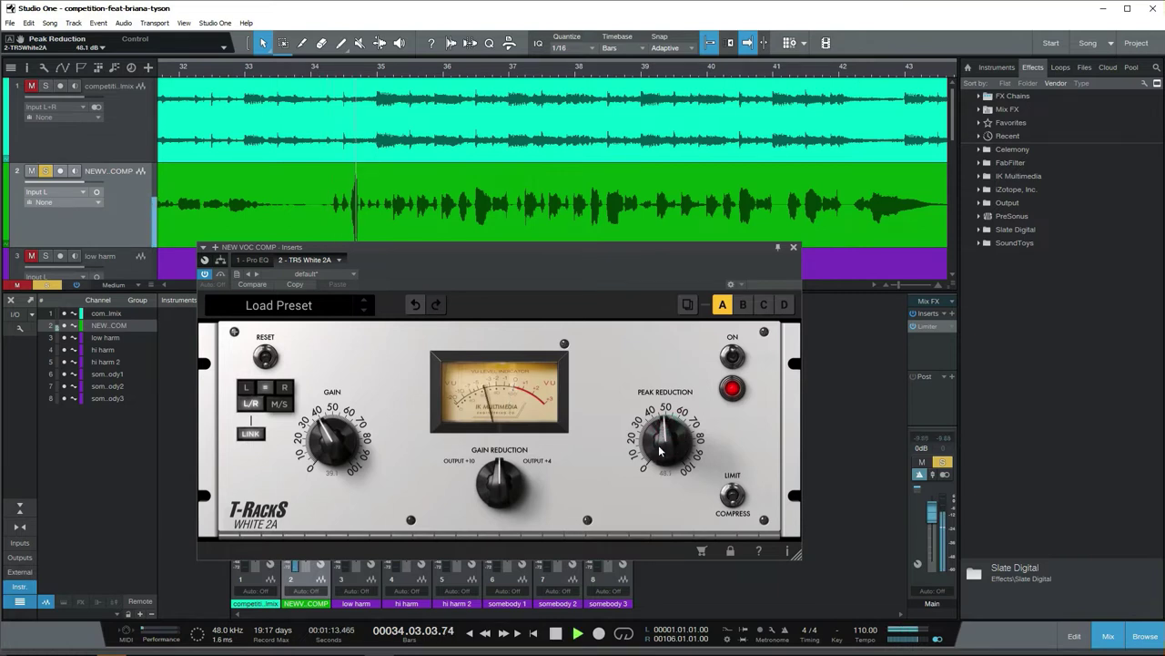
scroll(663, 447, "up", 2)
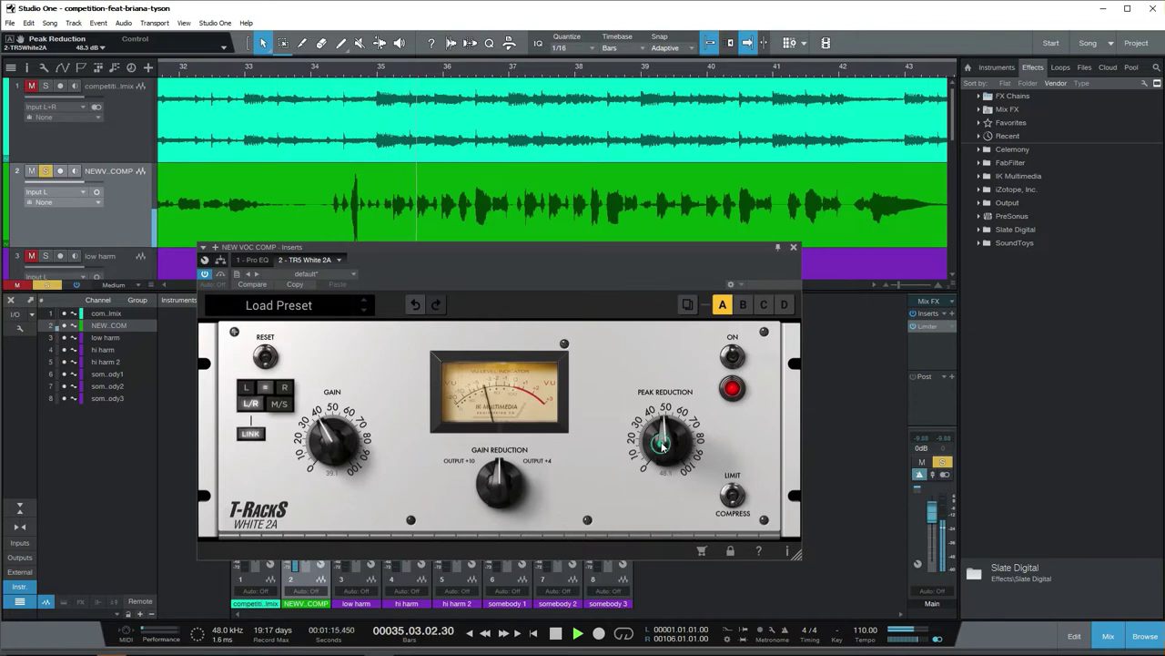
scroll(338, 433, "up", 5)
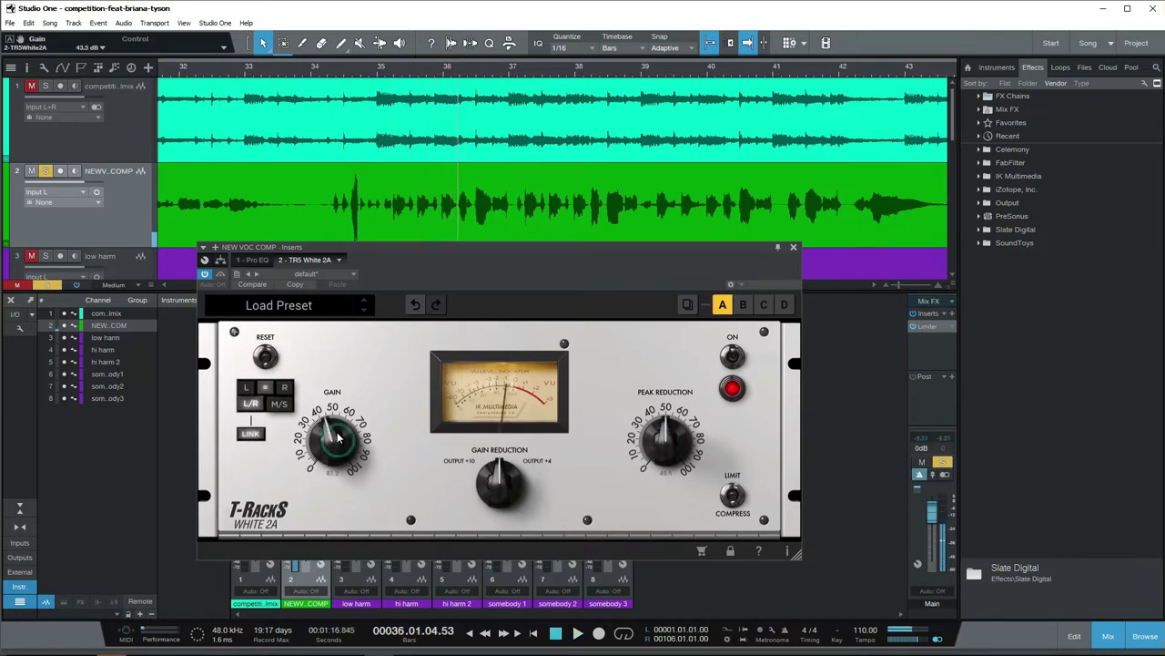
left_click_drag(334, 437, 334, 434)
key("space")
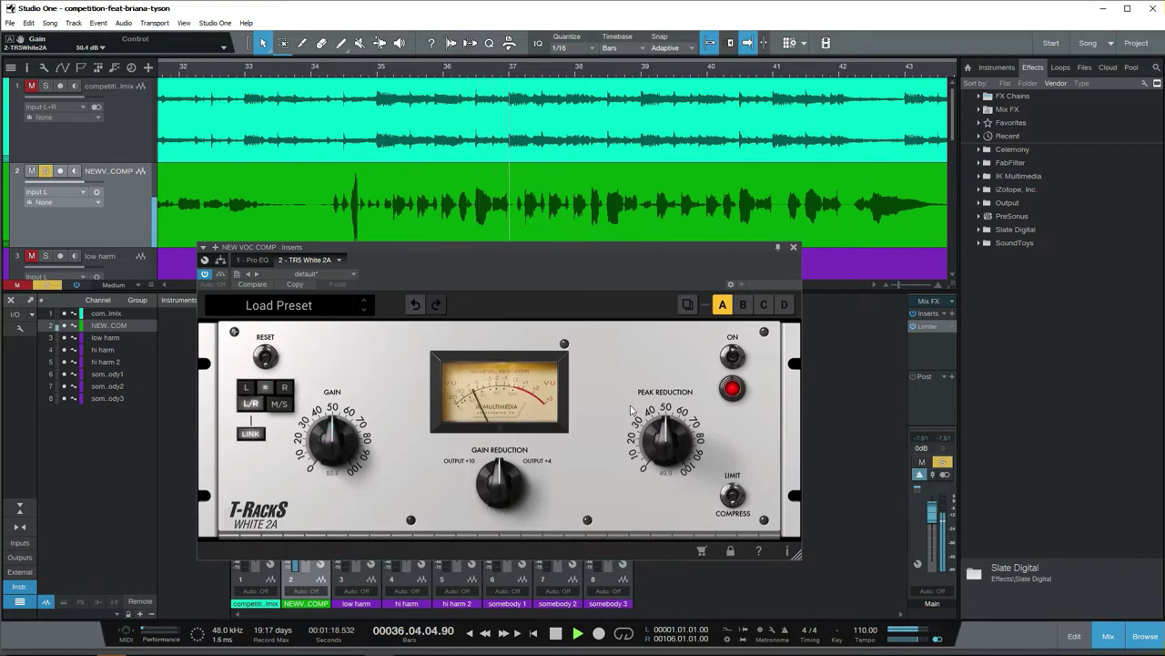
Compare the vocal with the White 2A off and on, raise its gain to 52.8, and close the plug-in window.
left_click(733, 356)
left_click(733, 356)
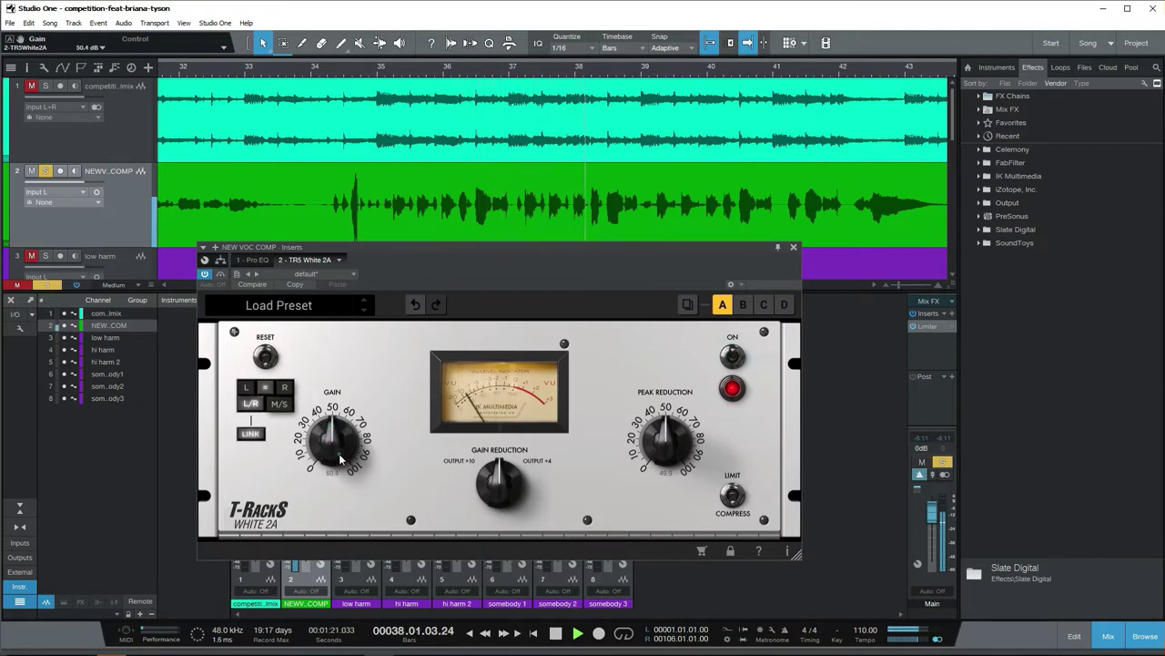
left_click(793, 247)
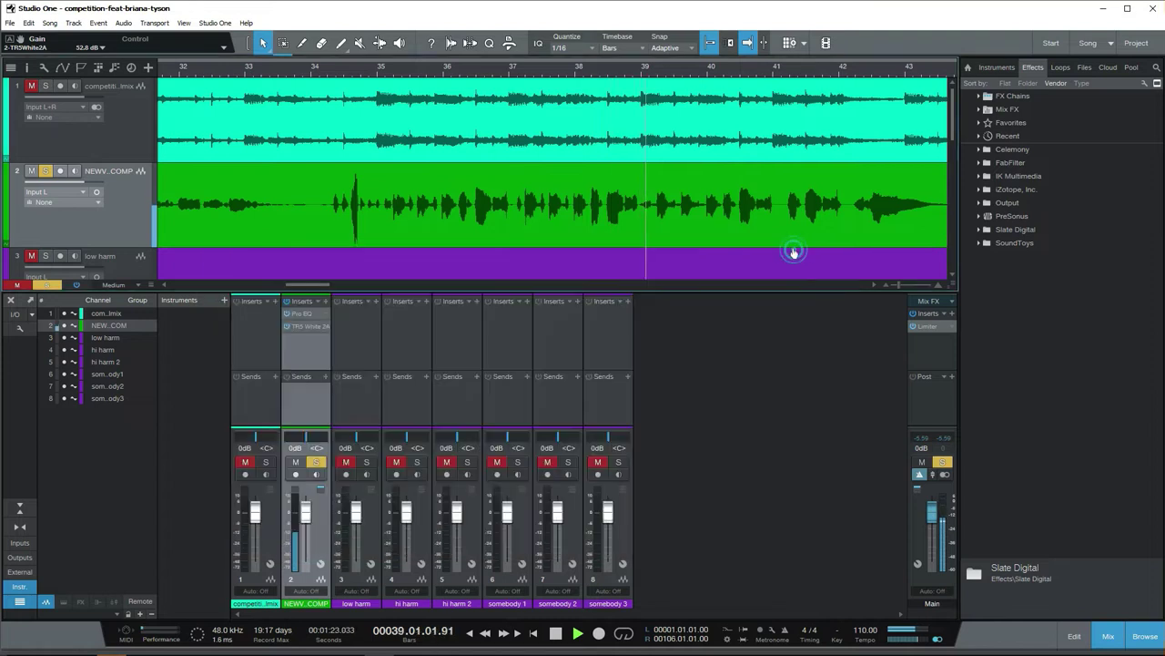
Compare the vocal from bar 34 with all NEW VOC COMP inserts bypassed and active, then stop playback.
scroll(575, 214, "down", 8)
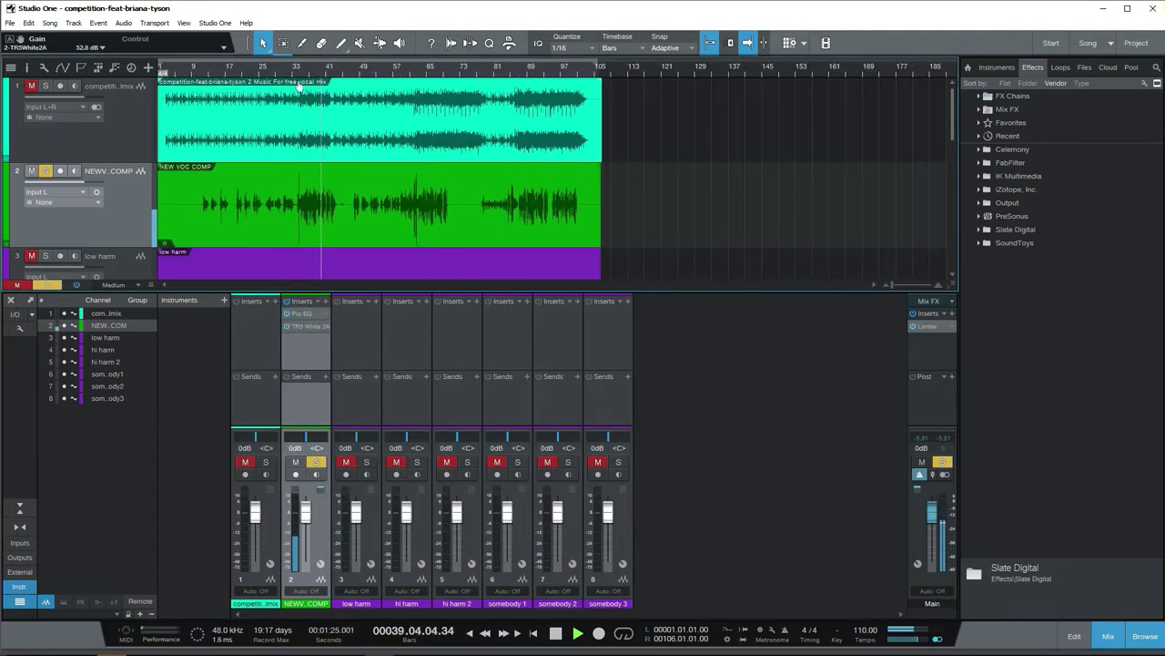
left_click(251, 73)
left_click(238, 73)
left_click(298, 74)
key("e")
key("e")
key("e")
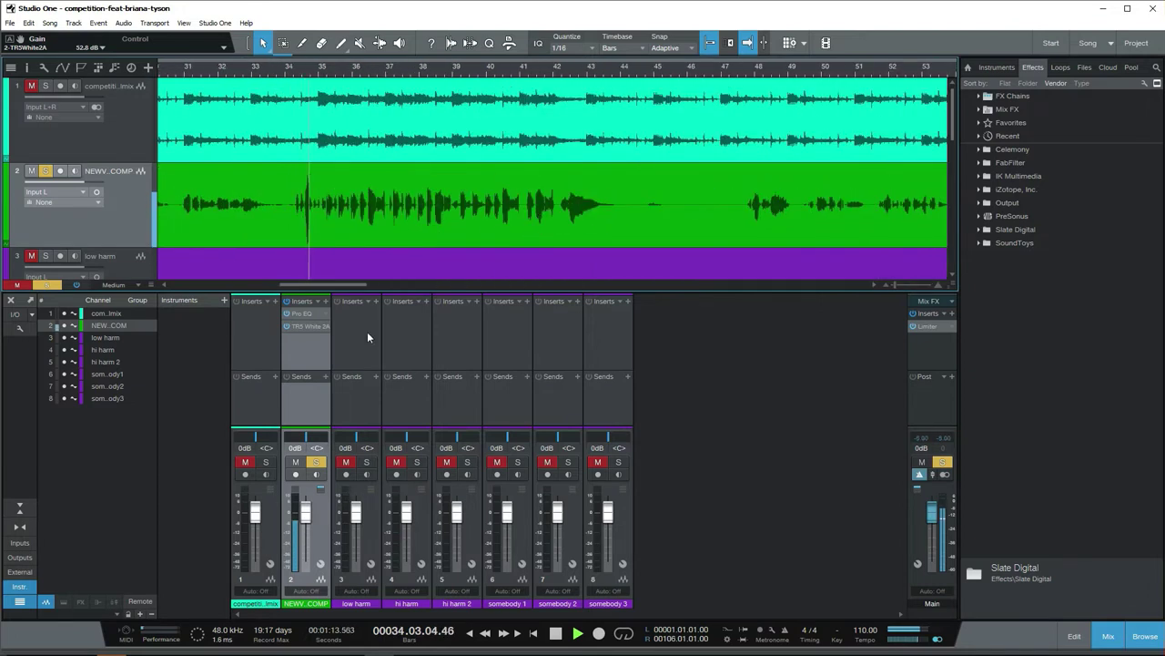
left_click(287, 301)
left_click(291, 76)
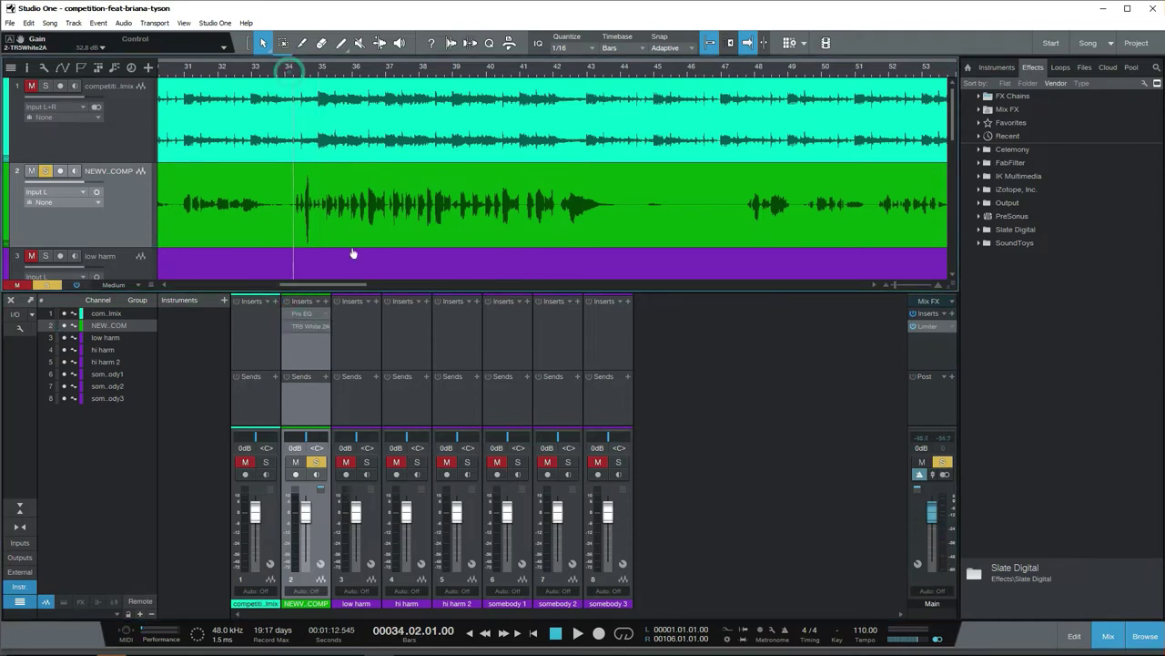
left_click(287, 301)
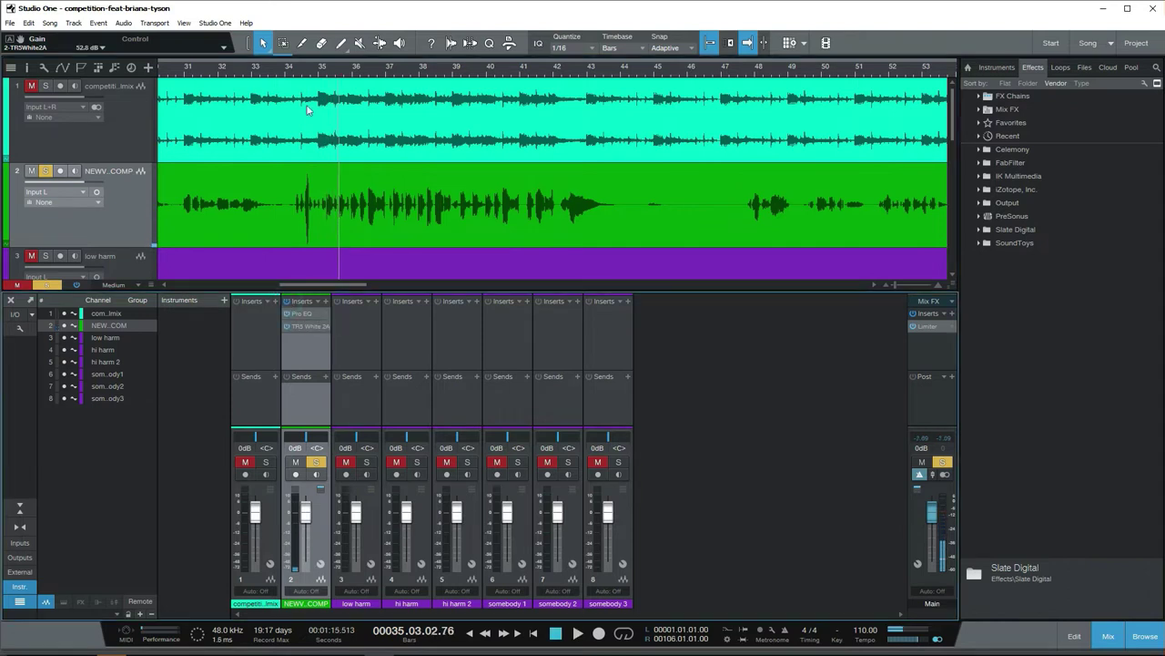
left_click(294, 75)
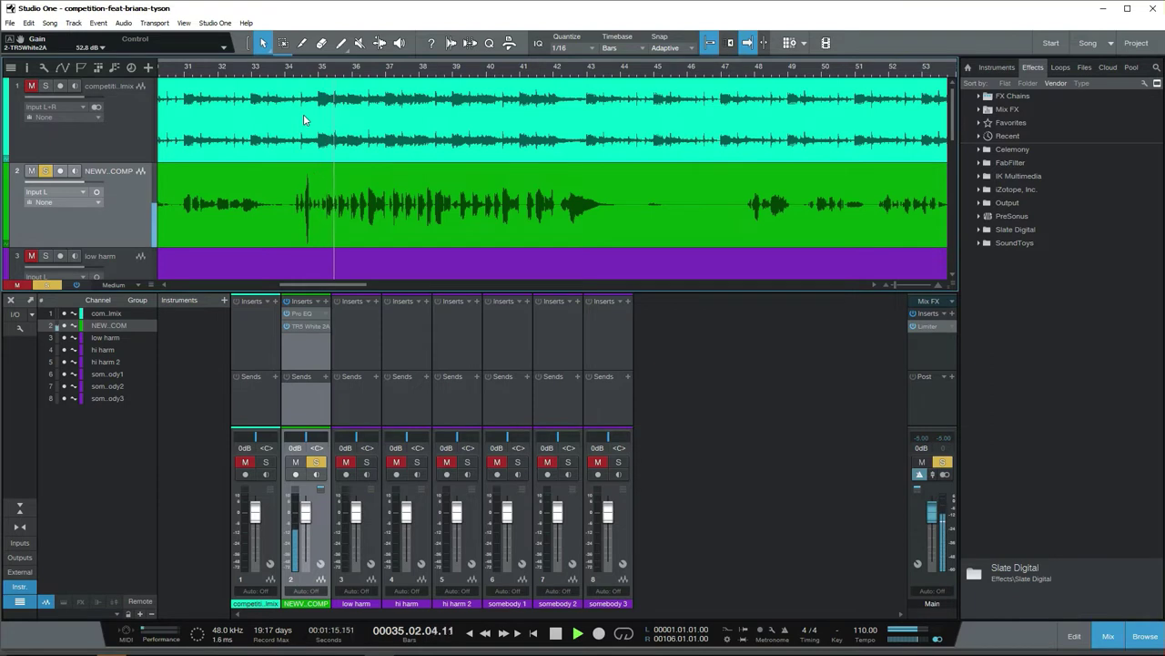
key("space")
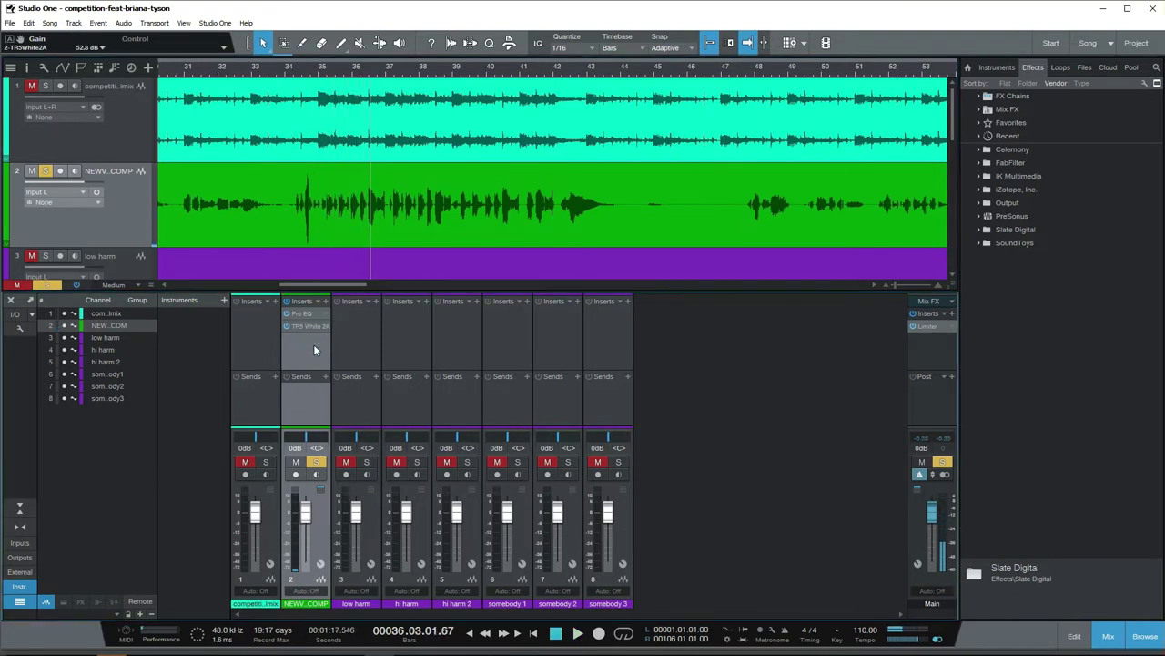
Insert the TR5 EQP-1A equalizer after the White 2A on the NEW VOC COMP channel and move its window up.
left_click(327, 300)
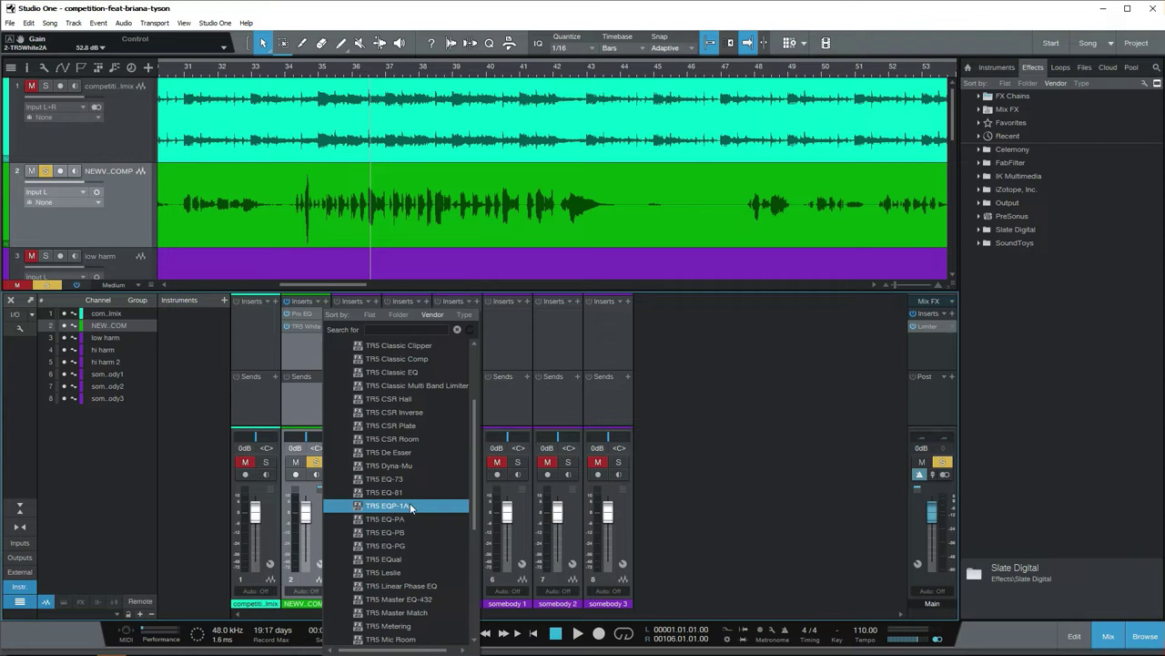
left_click(410, 503)
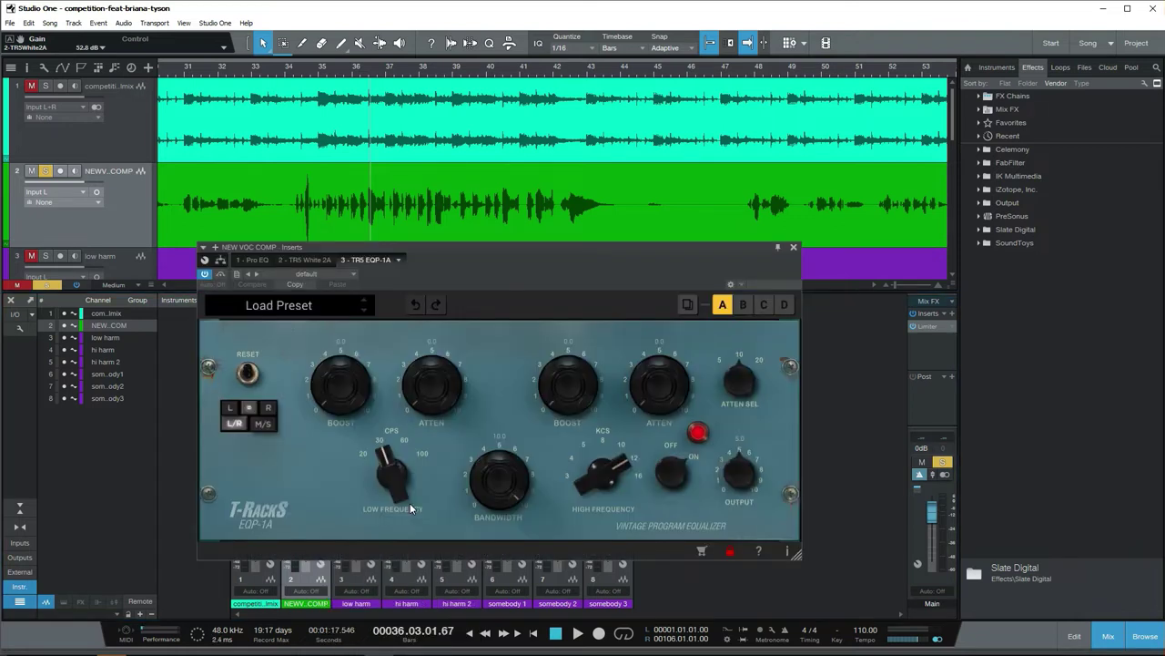
left_click_drag(521, 244, 537, 152)
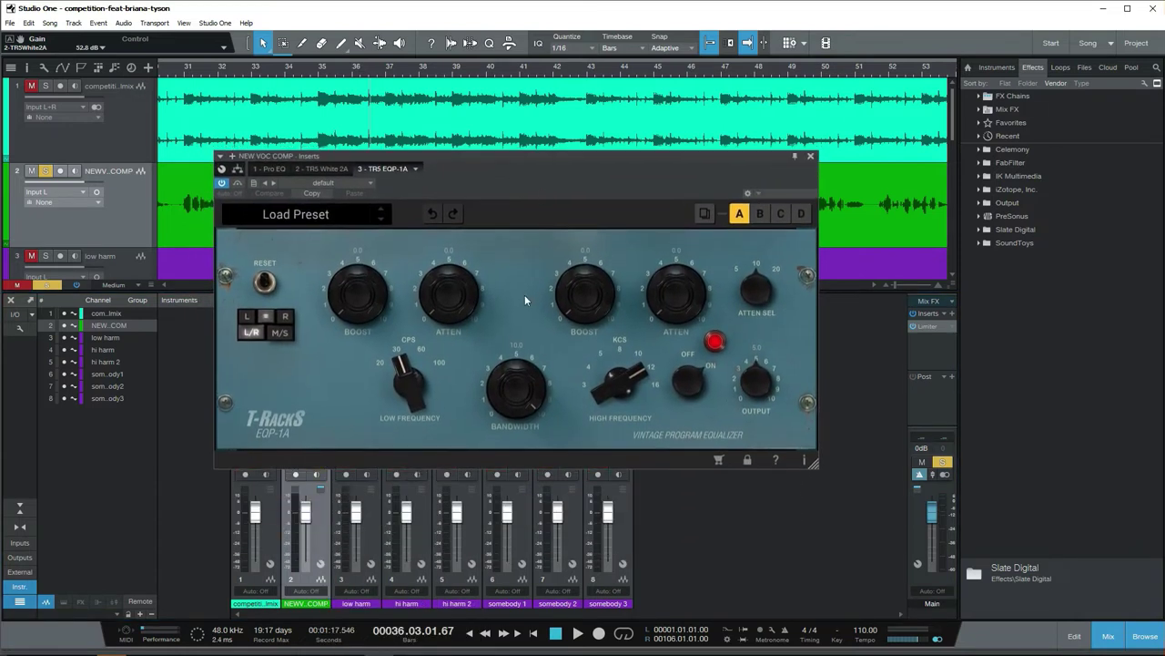
Try the EQP-1A's low and high boost and attenuation controls, and set the low frequency to 20 CPS.
left_click_drag(355, 302, 379, 188)
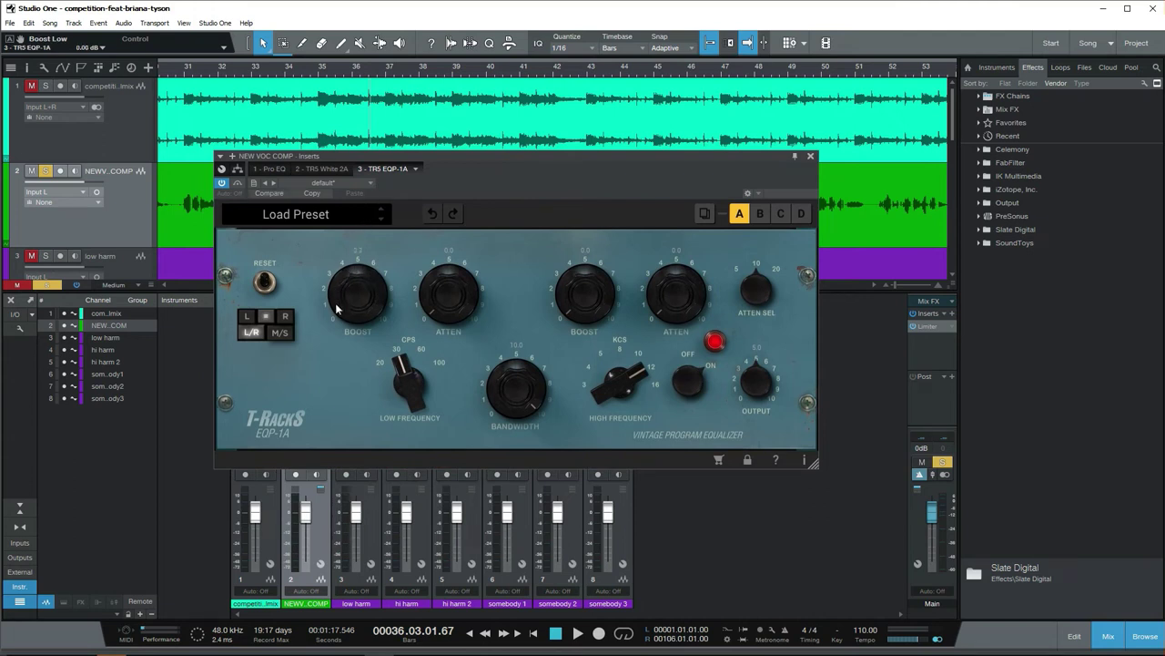
left_click_drag(462, 301, 463, 216)
mouse_move(576, 311)
left_mouse_down()
mouse_move(593, 255)
mouse_move(592, 295)
left_mouse_up()
left_click_drag(605, 214, 569, 317)
left_click_drag(680, 312, 707, 204)
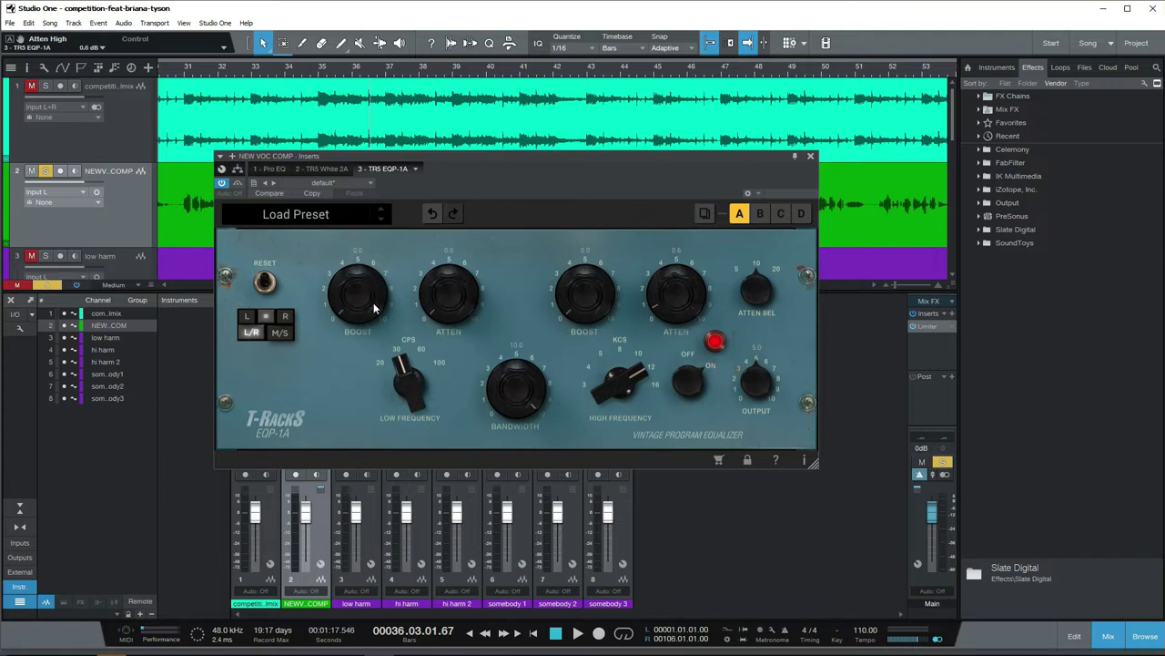
mouse_move(410, 390)
left_mouse_down()
mouse_move(416, 344)
mouse_move(401, 401)
left_mouse_up()
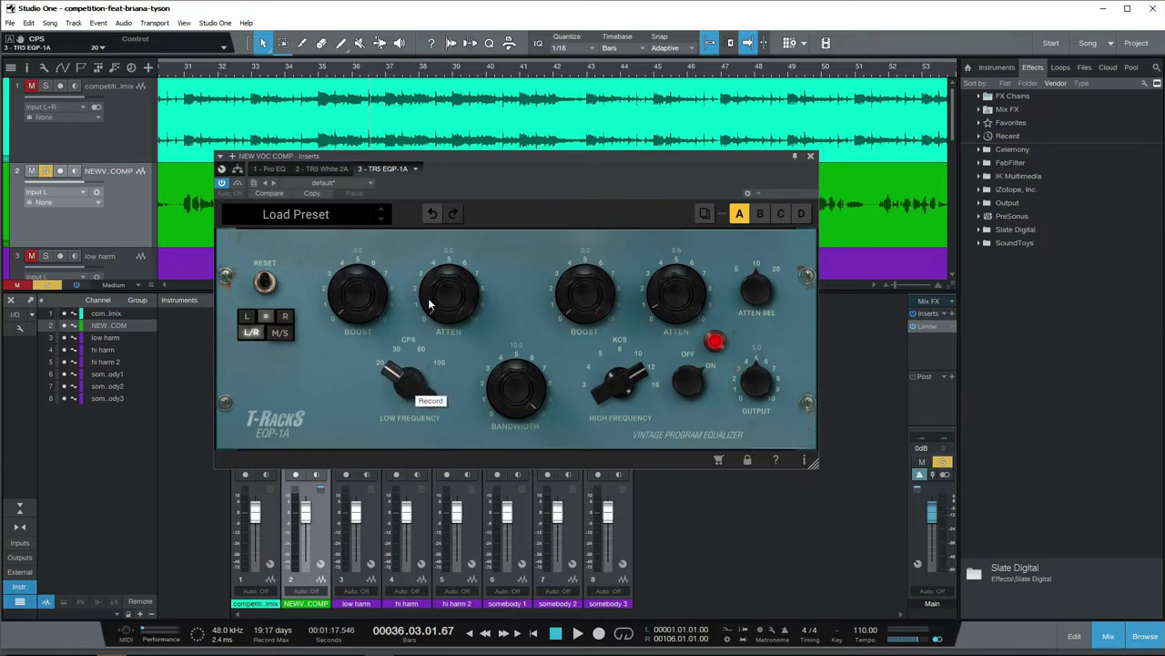
Examine the vocal channel's Pro EQ curve for the existing low cut and band reductions, then close its window.
left_click_drag(457, 156, 674, 82)
left_click(307, 311)
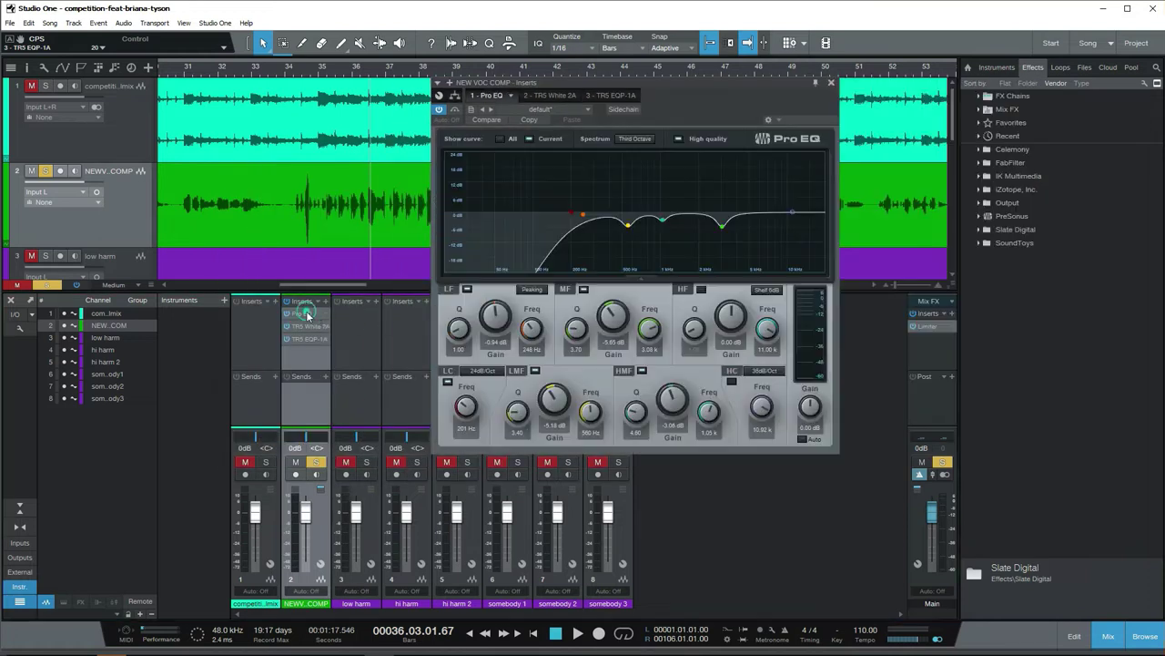
left_click_drag(684, 83, 425, 85)
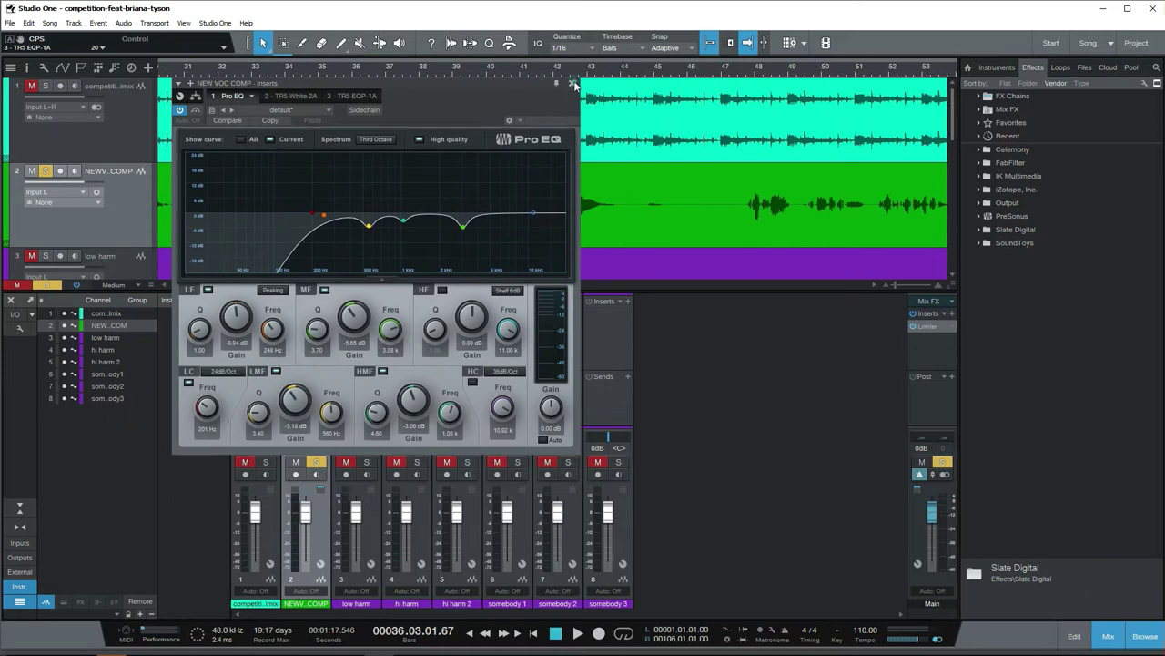
left_click(571, 83)
left_click(306, 314)
left_click(572, 83)
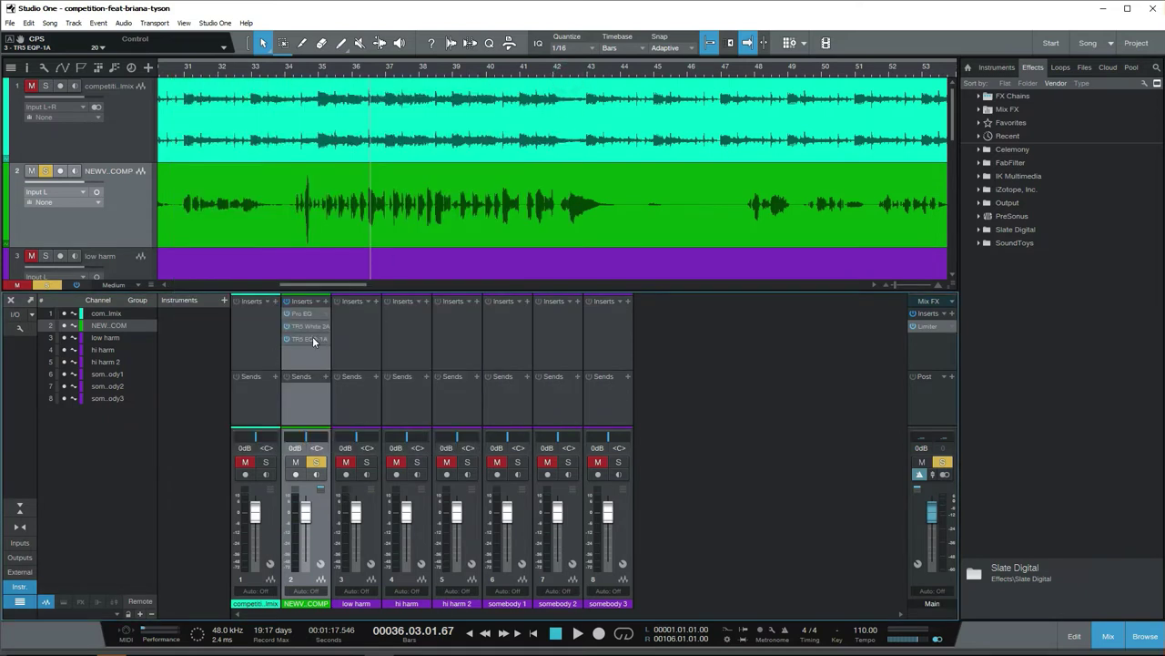
Reopen the EQP-1A, try its low boost with the low frequency at 100 CPS, and set the low frequency to 30 CPS.
left_click(312, 337)
left_click_drag(642, 317, 673, 160)
left_click_drag(591, 233, 598, 146)
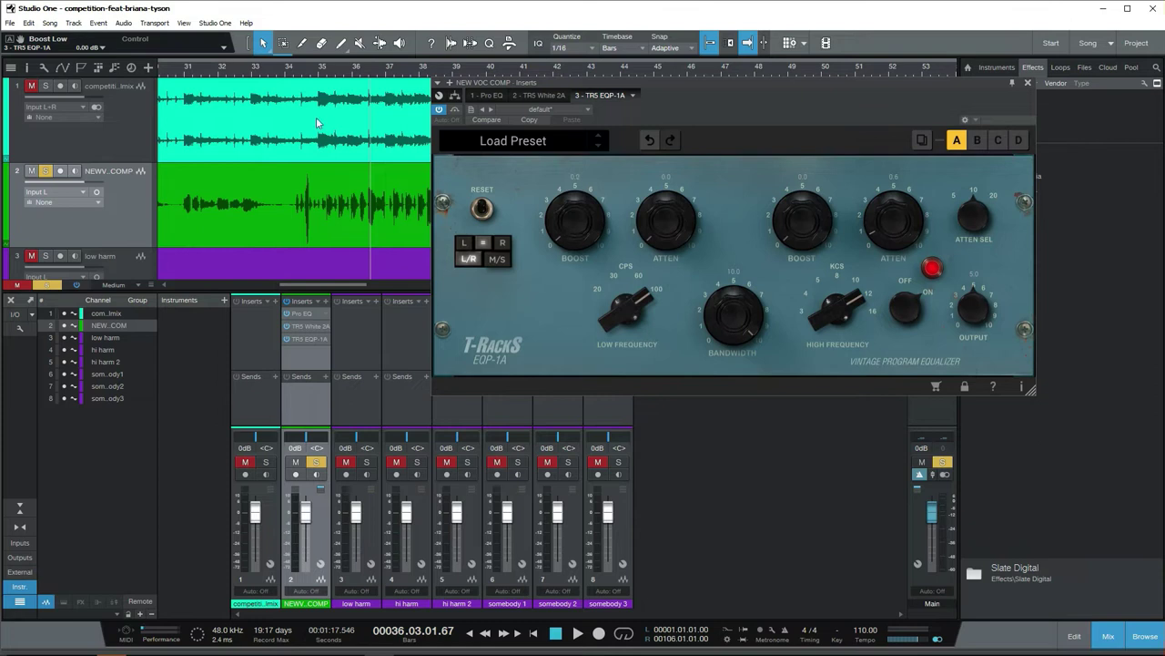
left_click(292, 70)
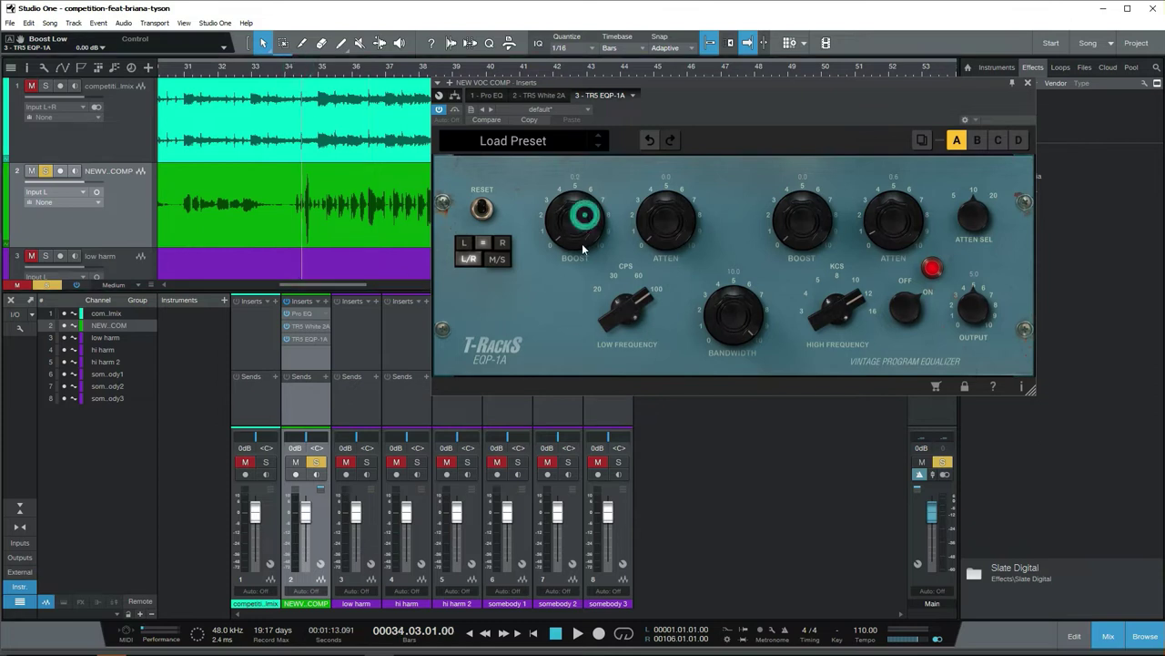
left_click_drag(589, 235, 585, 231)
left_click_drag(630, 305, 618, 397)
Play the vocal from bar 34 and raise the EQP-1A's low attenuation to 5.46 dB.
left_click(675, 192)
left_click_drag(675, 192, 637, 230)
left_click(293, 69)
key("space")
left_click_drag(666, 233, 686, 174)
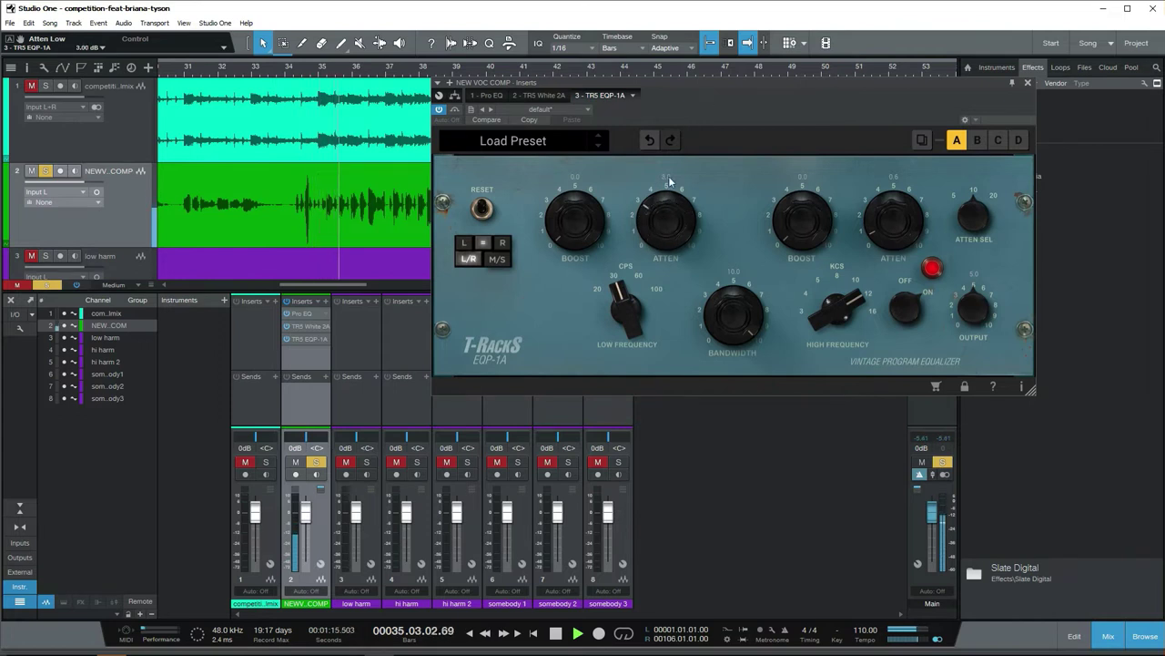
mouse_move(659, 224)
left_mouse_down()
mouse_move(660, 211)
mouse_move(673, 213)
left_mouse_up()
Play the vocal from bar 31, raise the EQP-1A's high boost, and set its high attenuation to 5.3 dB.
left_click(181, 68)
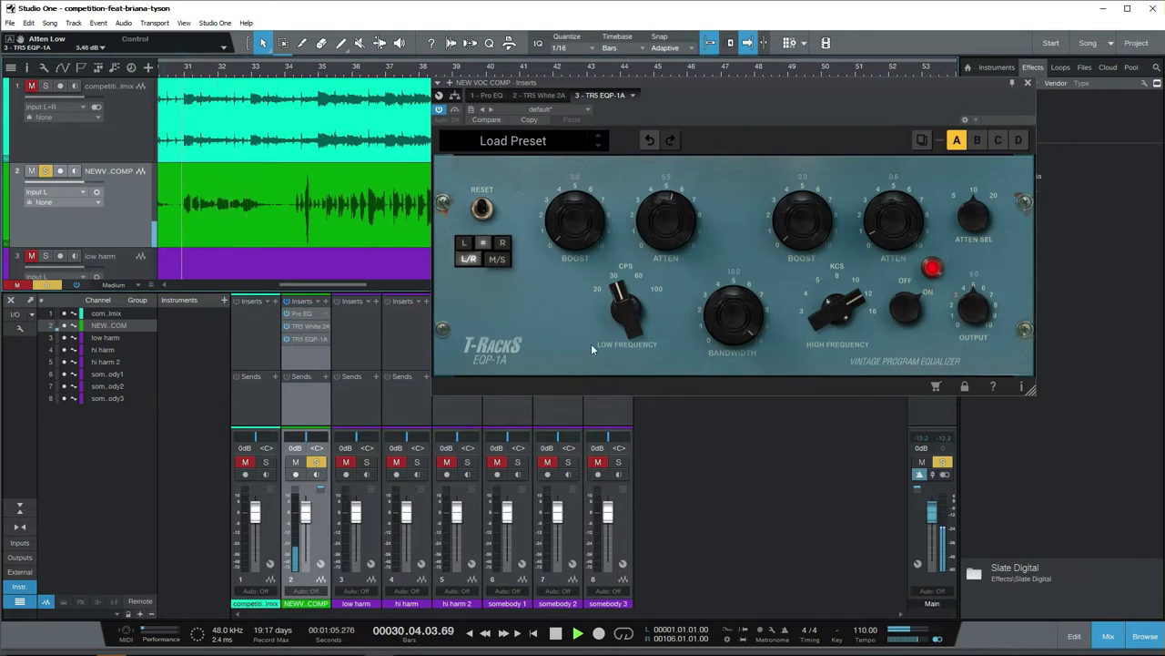
left_click_drag(805, 233, 813, 150)
left_click_drag(892, 220, 900, 141)
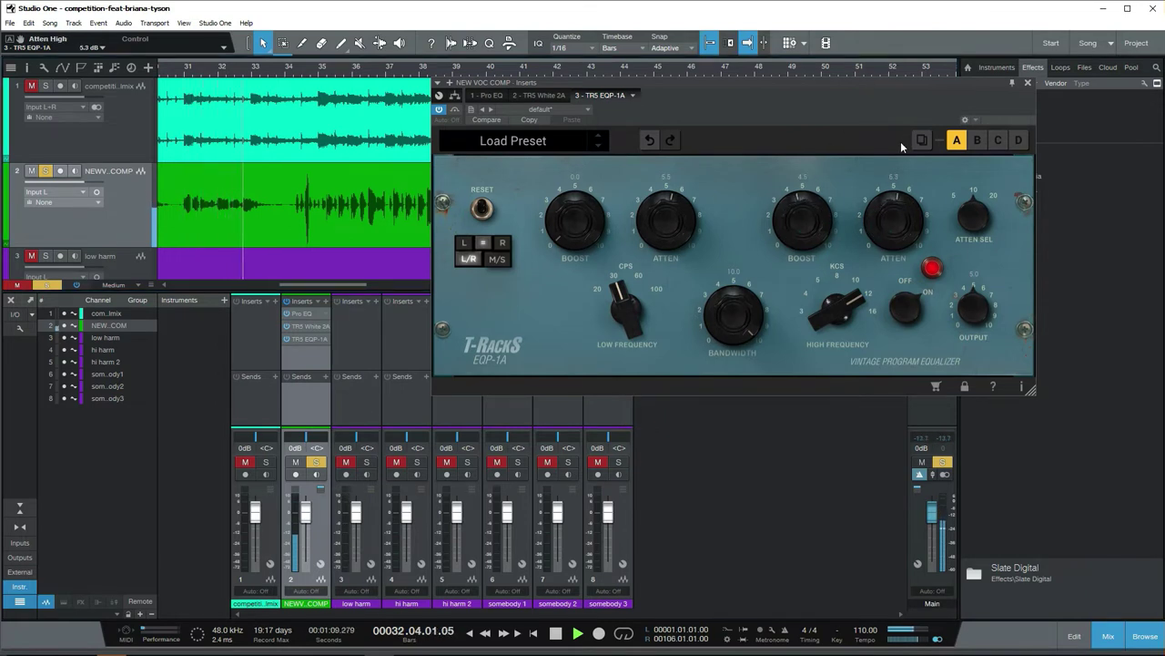
Raise the EQP-1A's high boost to 5.22 dB and return the playhead to just before bar 31.
left_click_drag(801, 218, 802, 213)
left_click_drag(761, 81, 631, 154)
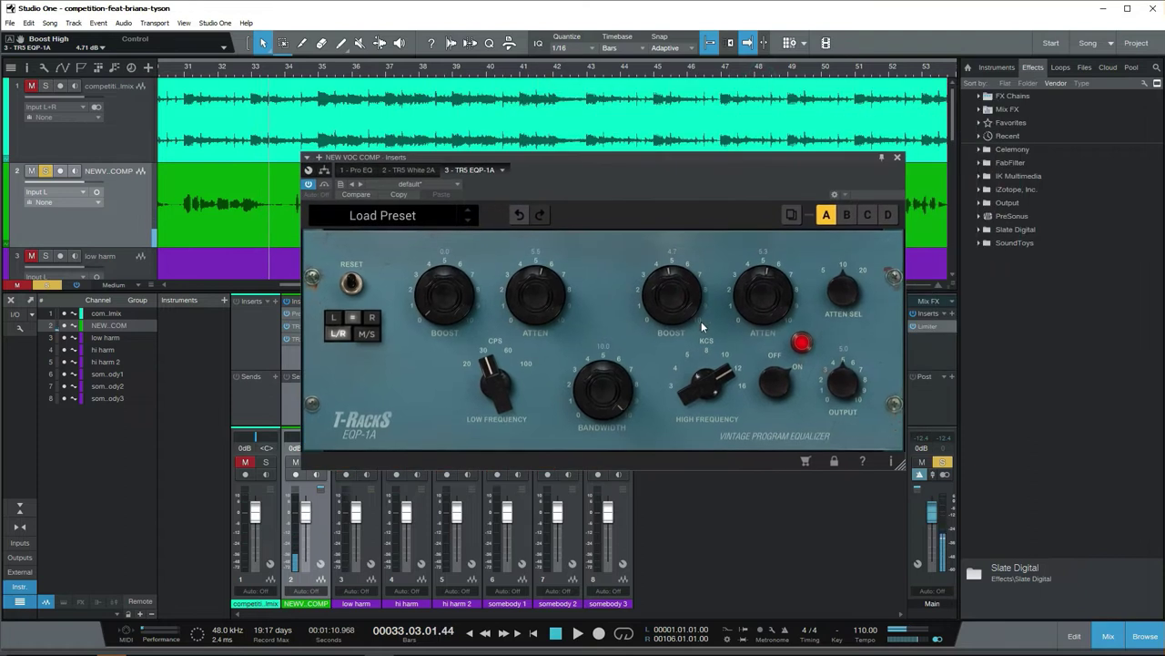
mouse_move(669, 295)
left_mouse_down()
mouse_move(699, 248)
mouse_move(661, 297)
left_mouse_up()
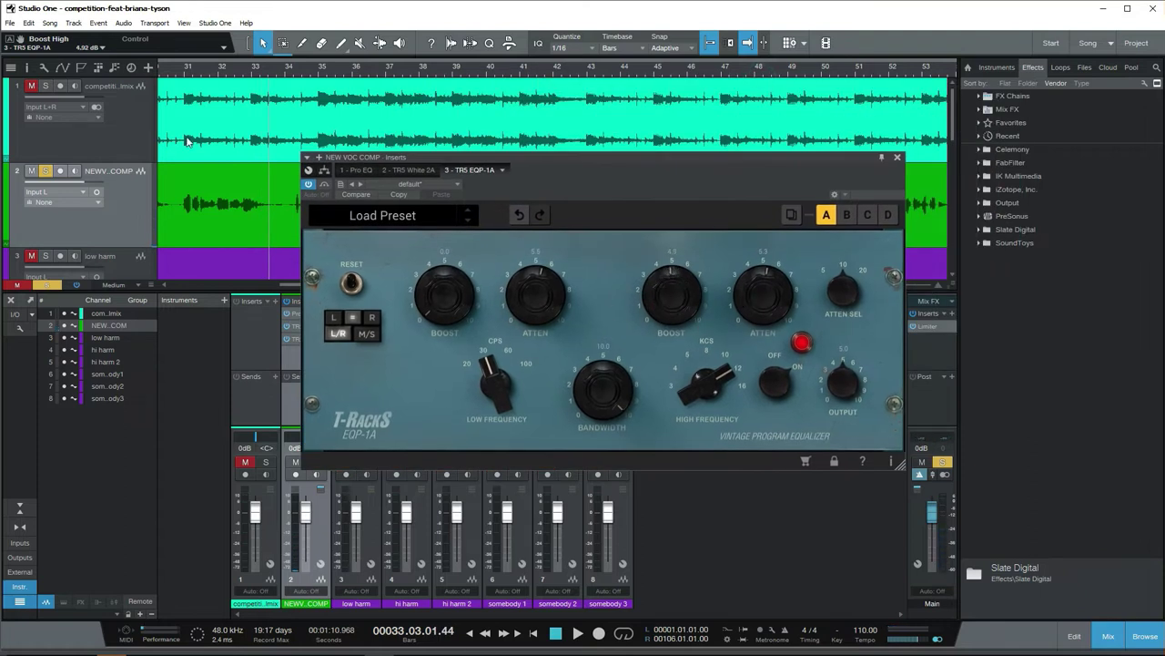
left_click(179, 79)
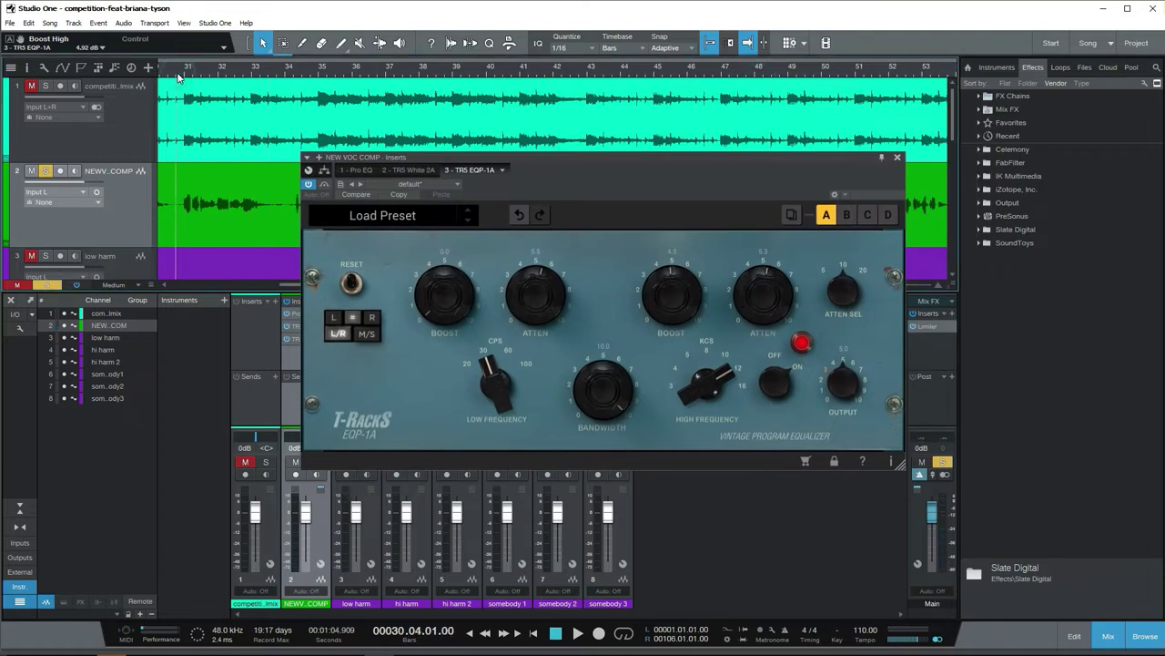
scroll(662, 307, "down", 2)
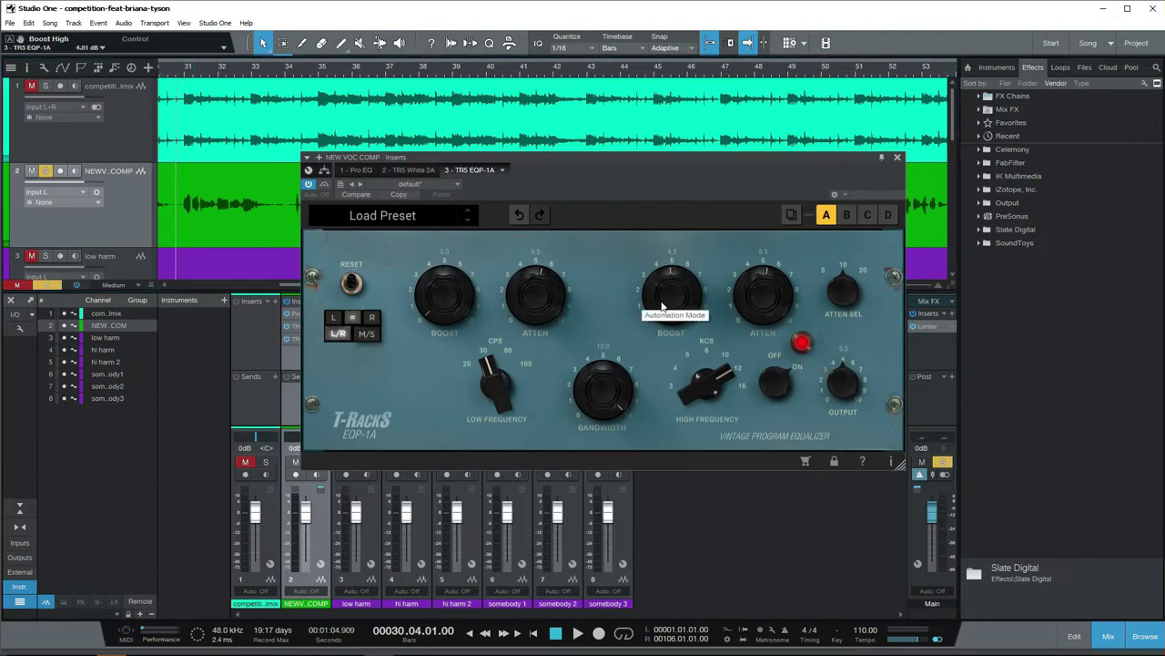
left_click_drag(671, 293, 658, 326)
scroll(673, 293, "down", 5)
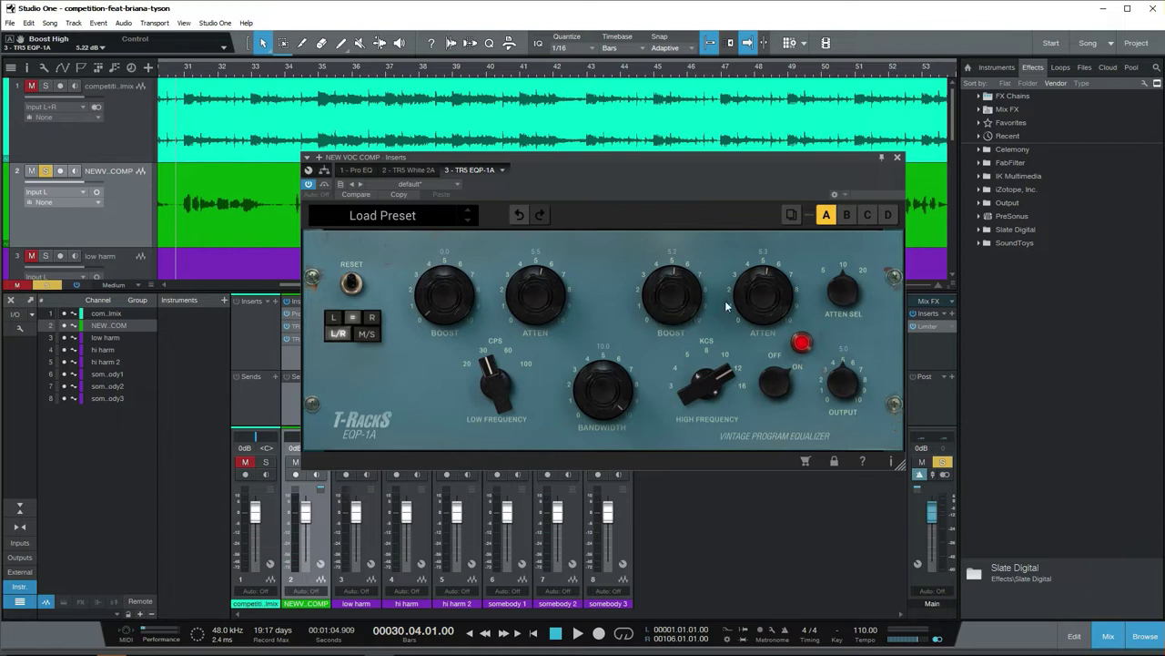
Loop a short vocal passage from 31.02.03.43 to 31.03.02.00 and play it with looping enabled.
left_click_drag(177, 72, 199, 89)
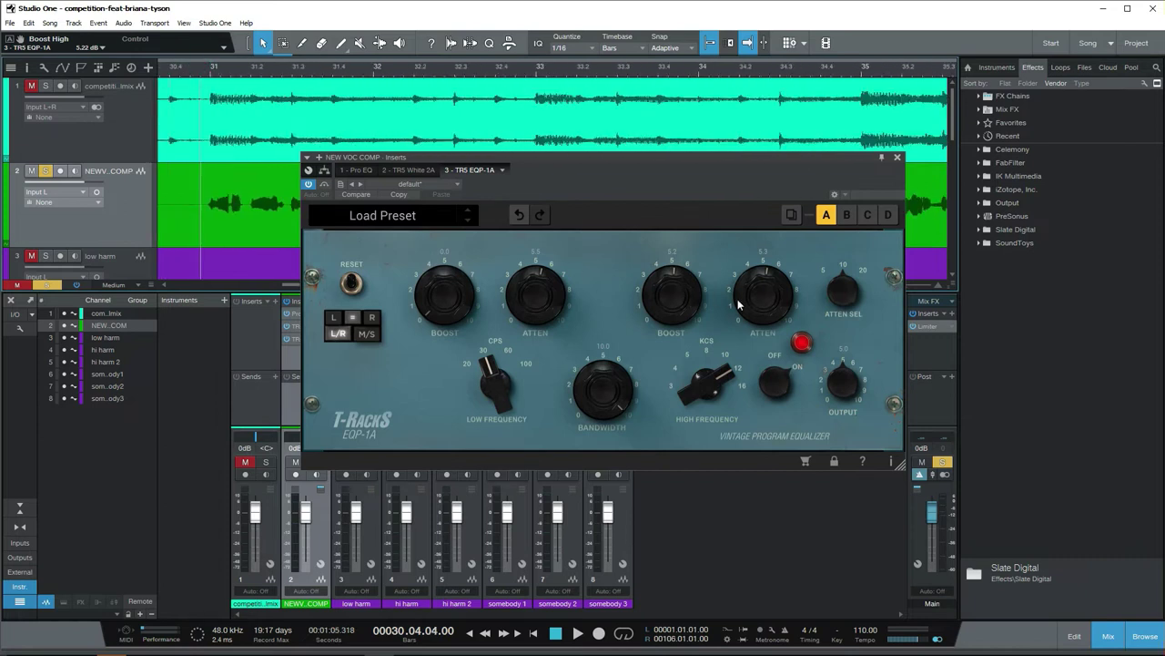
left_click_drag(697, 180, 632, 373)
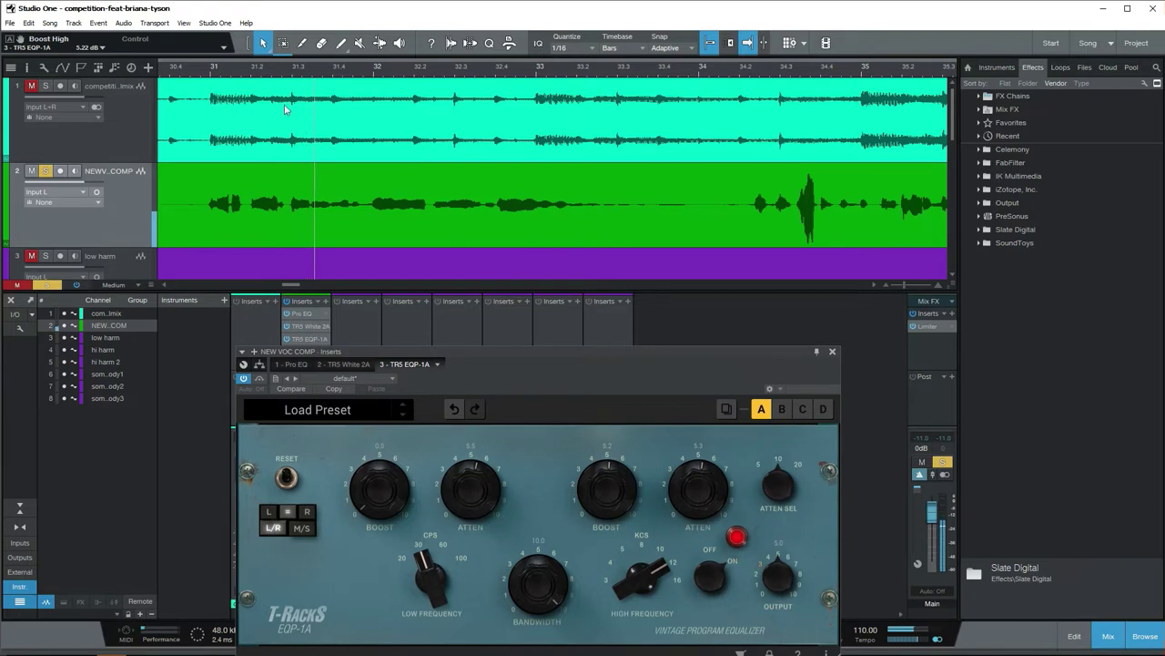
left_click_drag(257, 76, 275, 107)
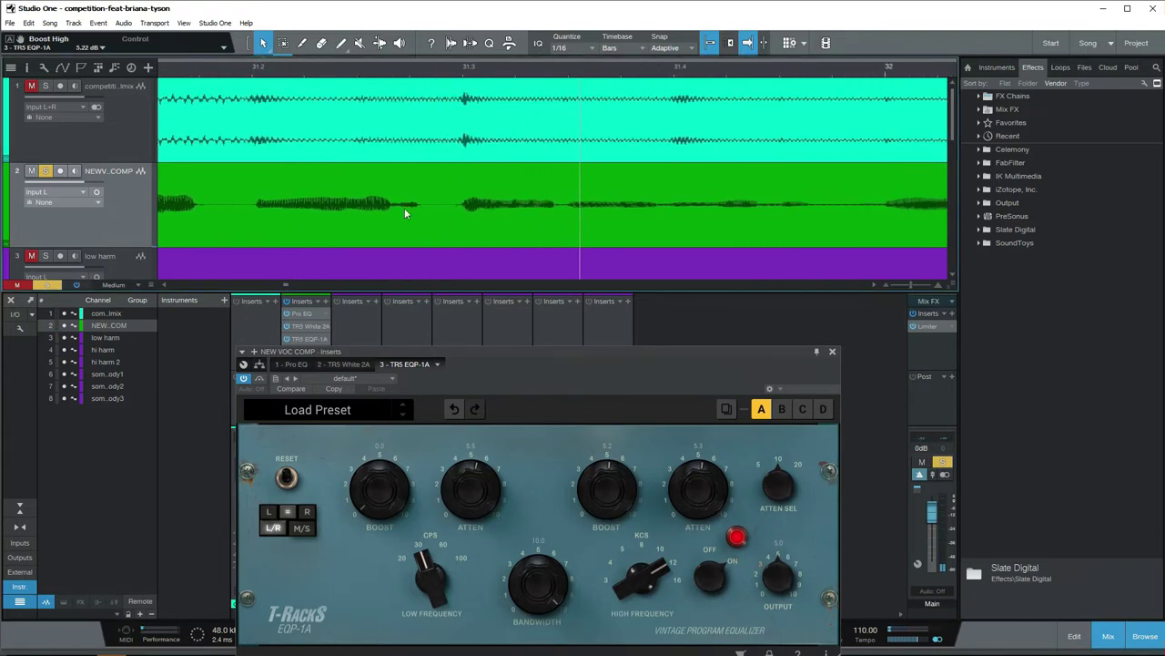
left_click(381, 71)
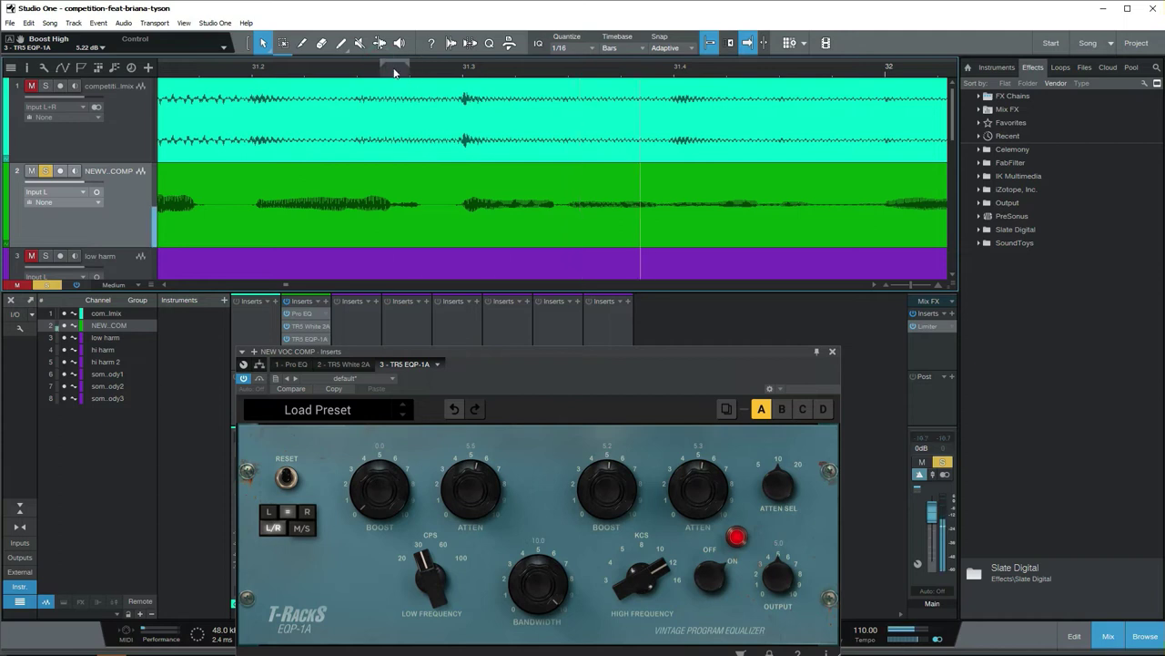
left_click_drag(693, 357, 1003, 158)
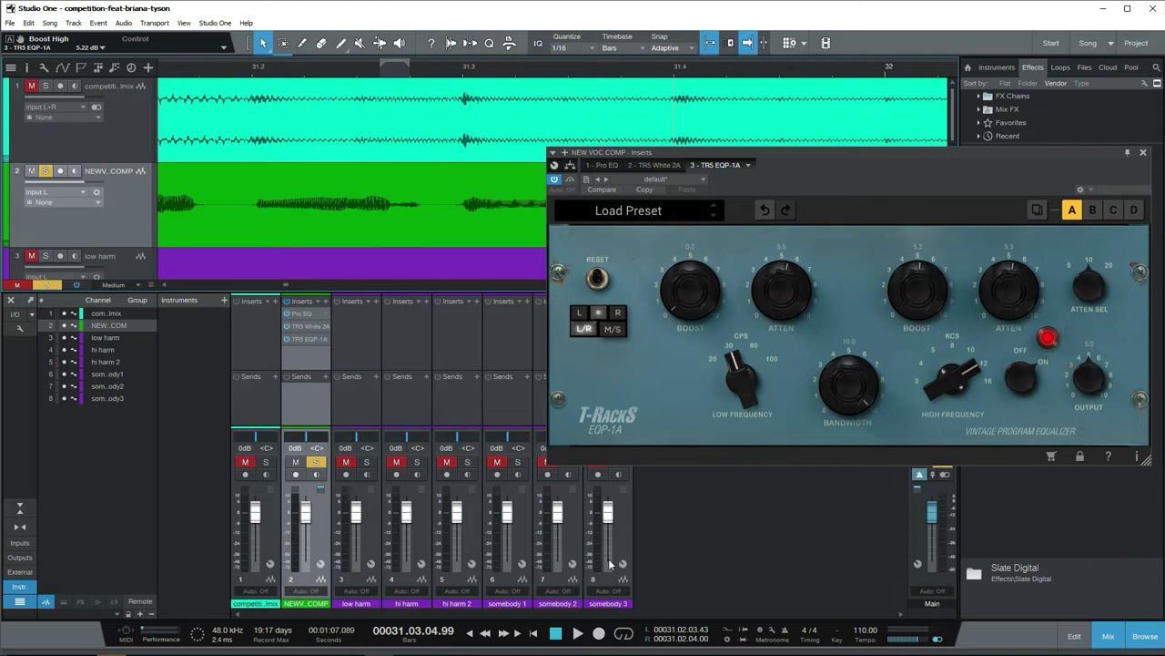
left_click_drag(412, 62, 514, 65)
left_click(623, 632)
key("space")
left_click(384, 71)
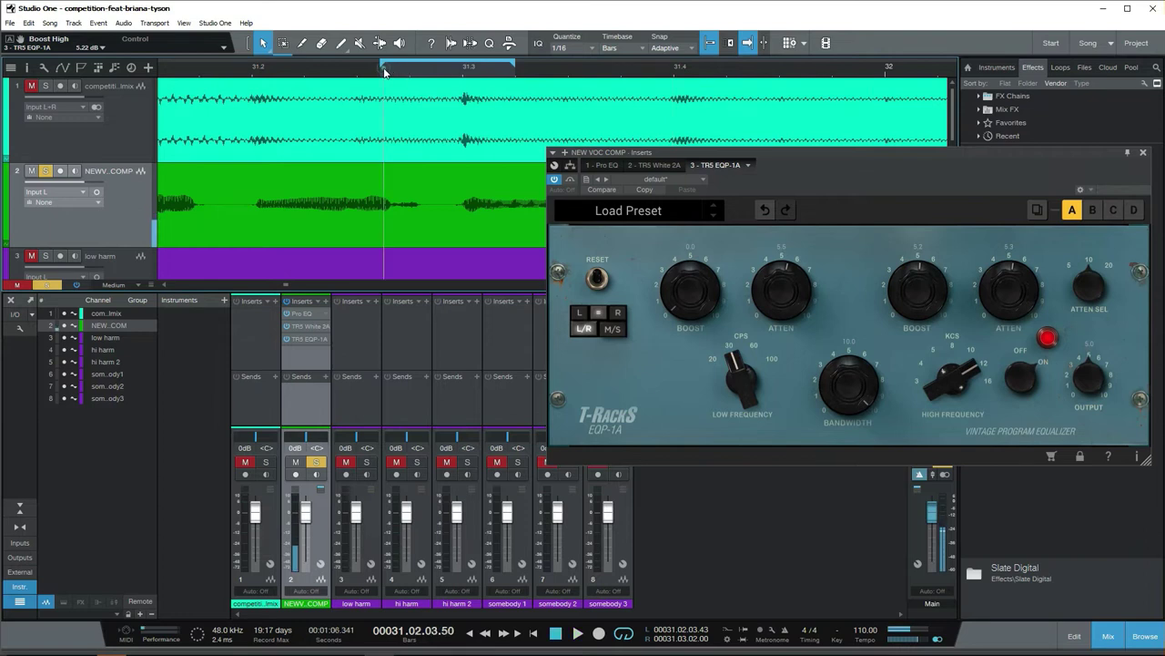
During the looped passage, try extreme high attenuation, set it to 0 dB, and sweep the high boost from 0 to 5.67 dB.
left_click_drag(1003, 303, 1032, 224)
left_click_drag(1021, 281, 1004, 406)
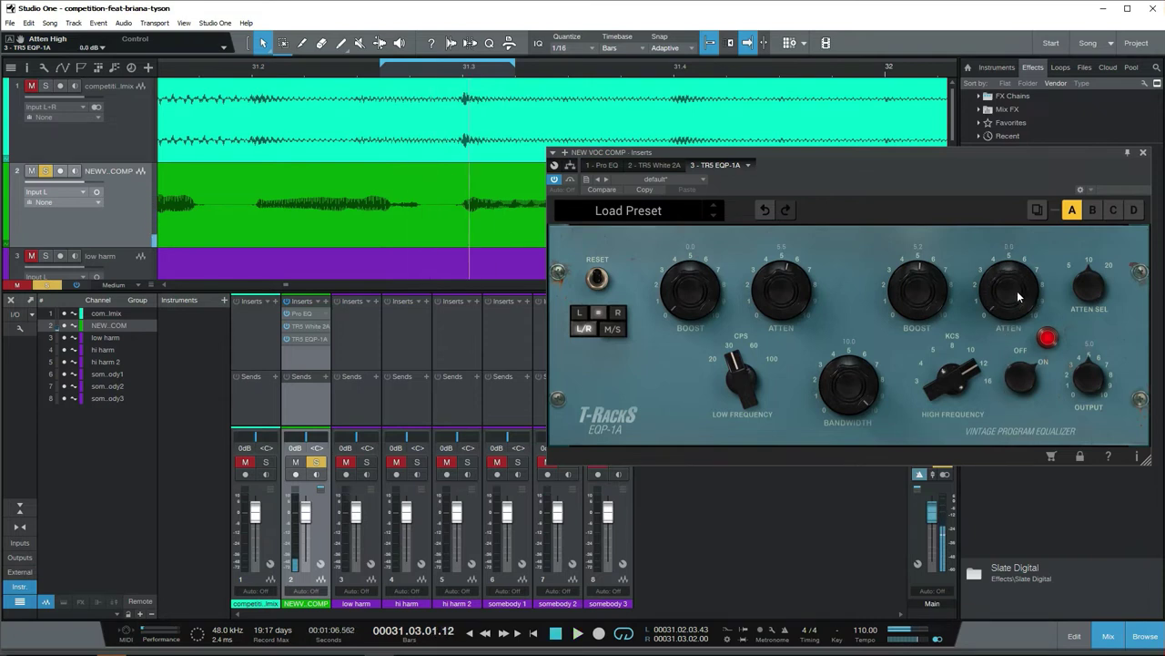
left_click_drag(917, 301, 911, 367)
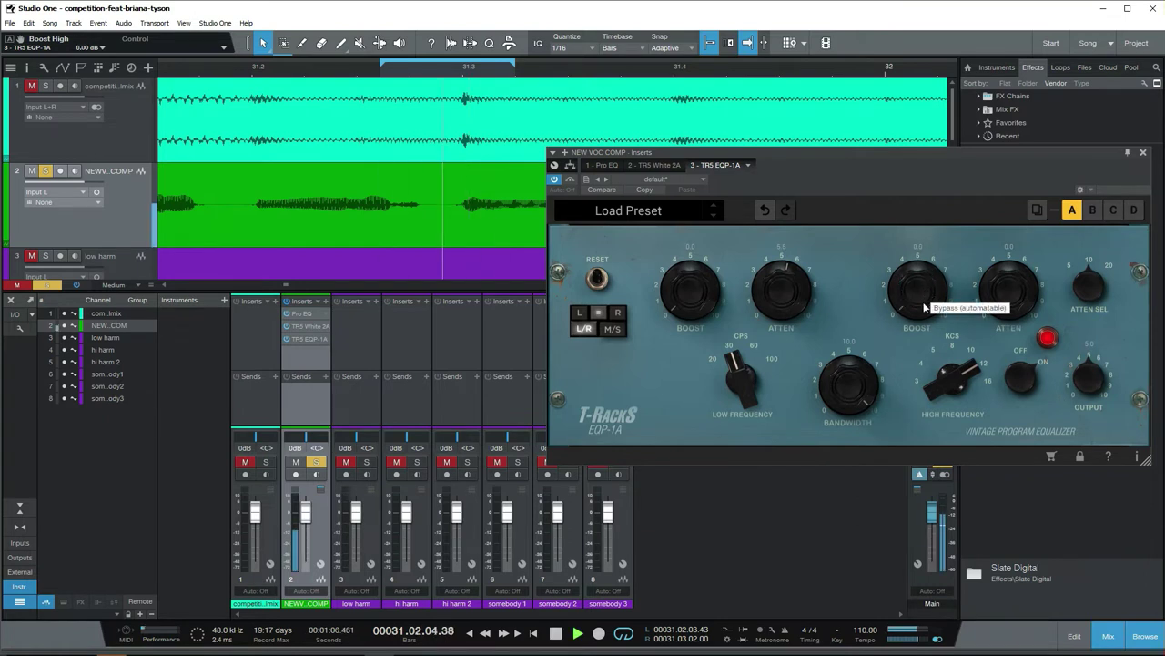
left_click_drag(923, 300, 941, 196)
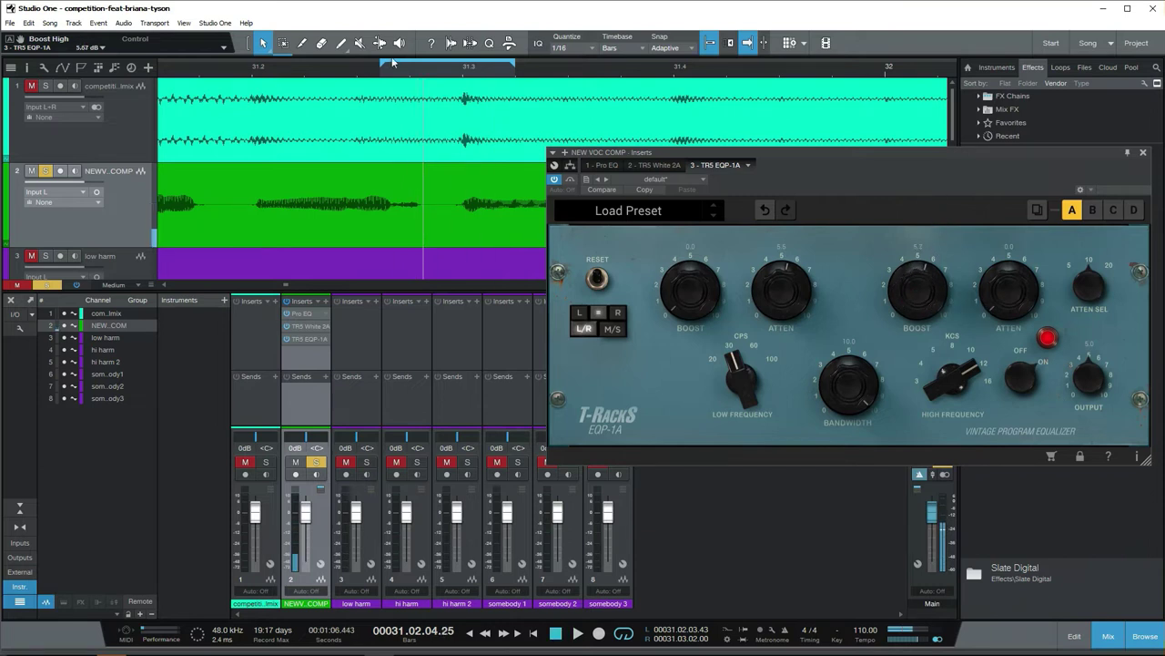
Extend the loop range to run from 30.04.02.00 to 32.03.04.00 around the vocal phrase.
left_click_drag(381, 62, 221, 62)
key("w")
key("w")
key("w")
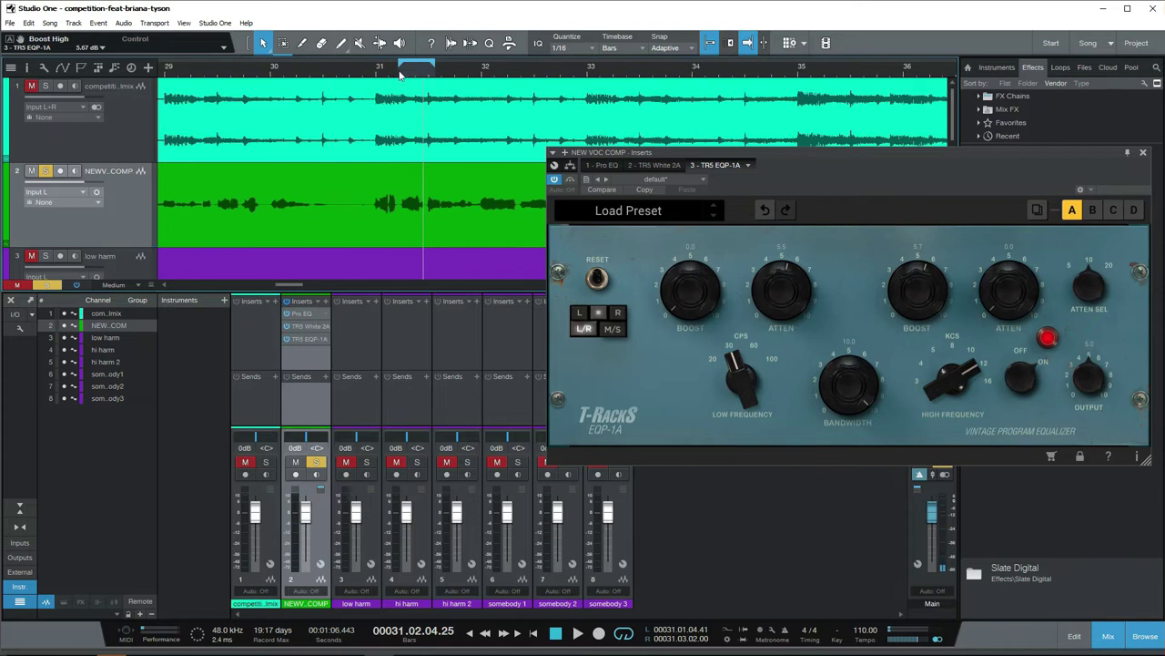
left_click_drag(399, 67, 351, 71)
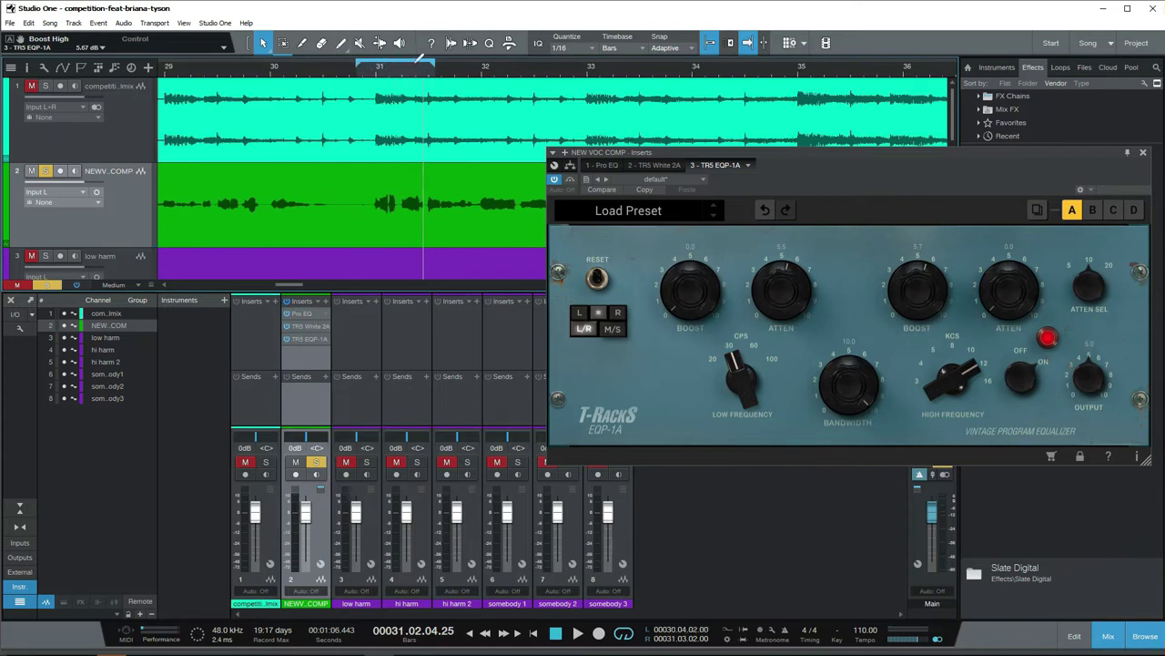
left_click_drag(433, 64, 553, 65)
Play the extended loop, raise the EQP-1A's high boost to 6.08 dB, and set its high attenuation to 3.1 dB.
key("space")
mouse_move(904, 297)
left_mouse_down()
mouse_move(933, 262)
mouse_move(916, 294)
left_mouse_up()
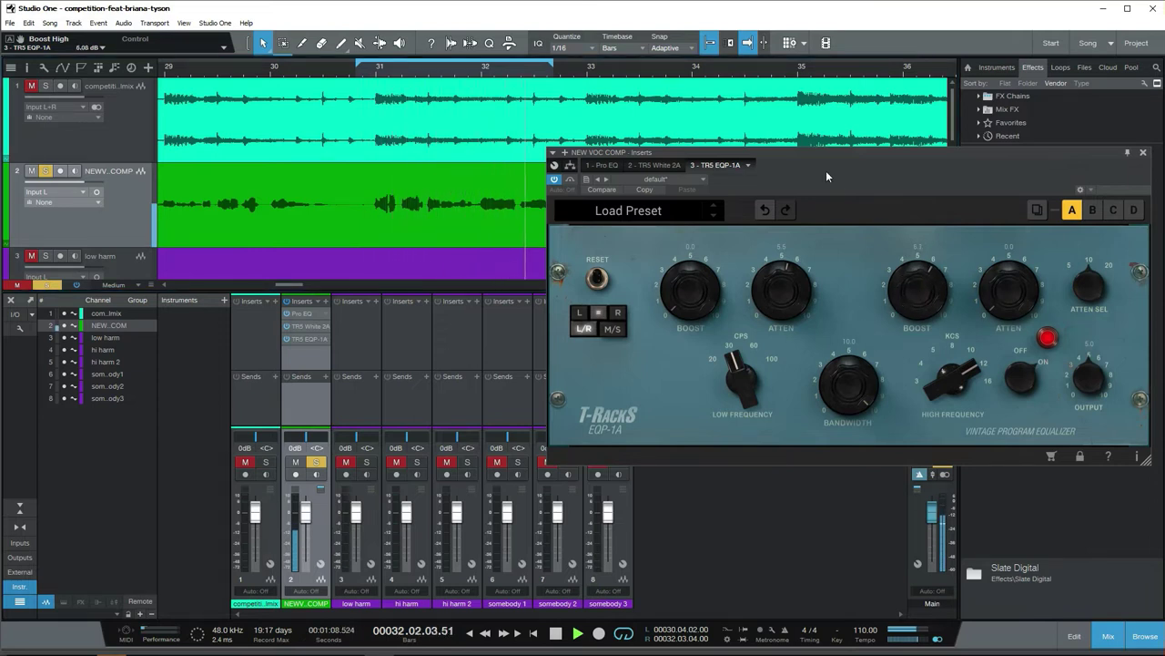
left_click_drag(806, 151, 724, 170)
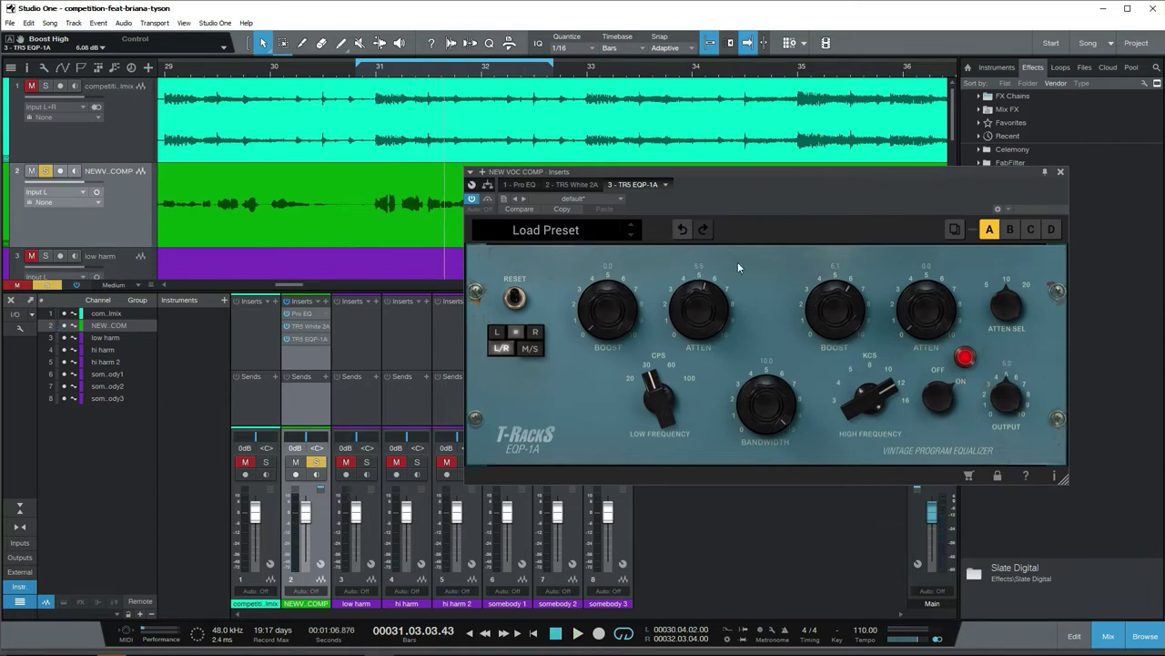
left_click_drag(904, 324, 926, 296)
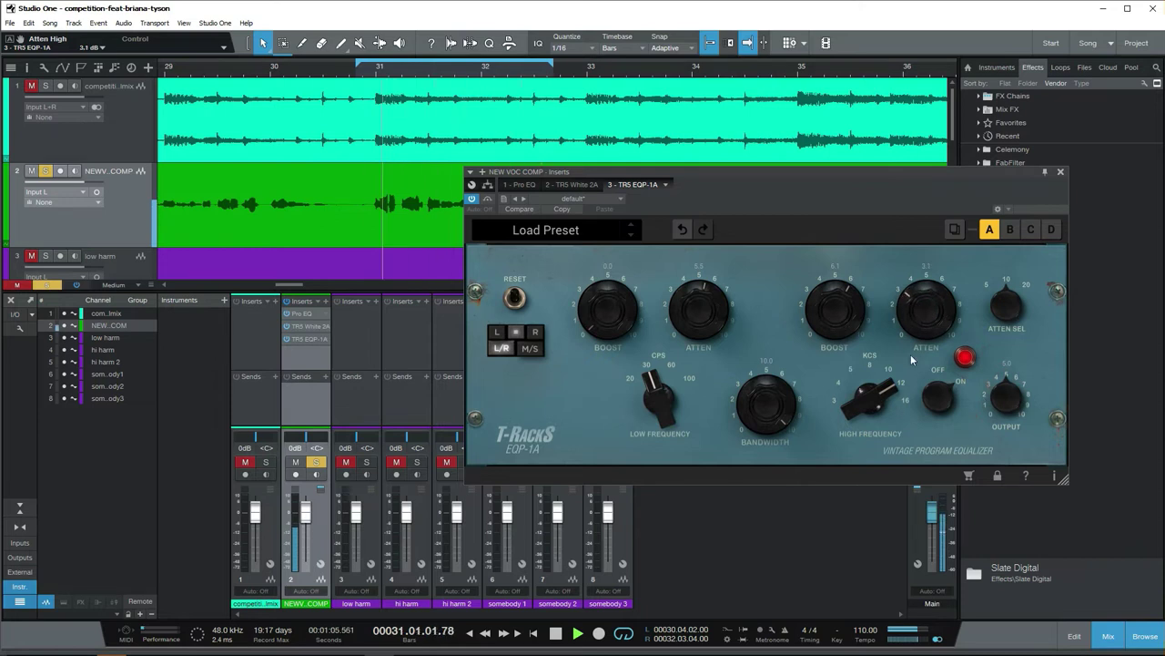
left_click_drag(799, 181, 646, 180)
key("space")
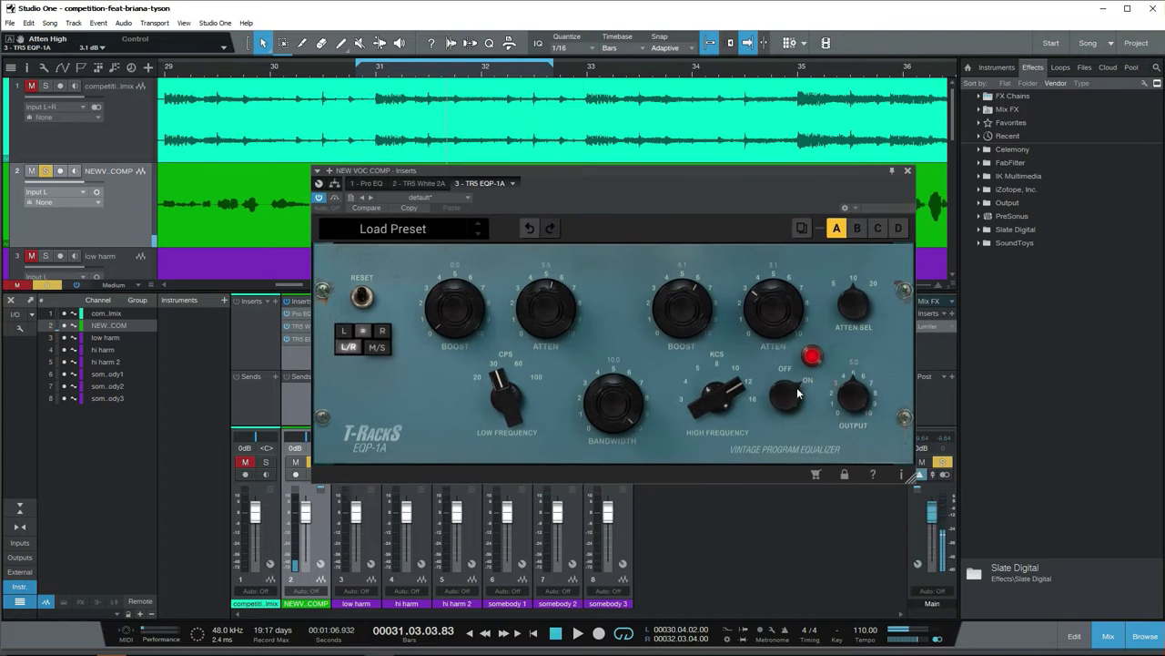
Compare the looped vocal with the EQP-1A switched on and off.
left_click(787, 397)
left_click(788, 397)
key("space")
left_click(789, 398)
Move the loop range to the louder vocal section from 34.01.02.00 to bar 40 and place the playhead at its start.
key("w")
key("w")
key("w")
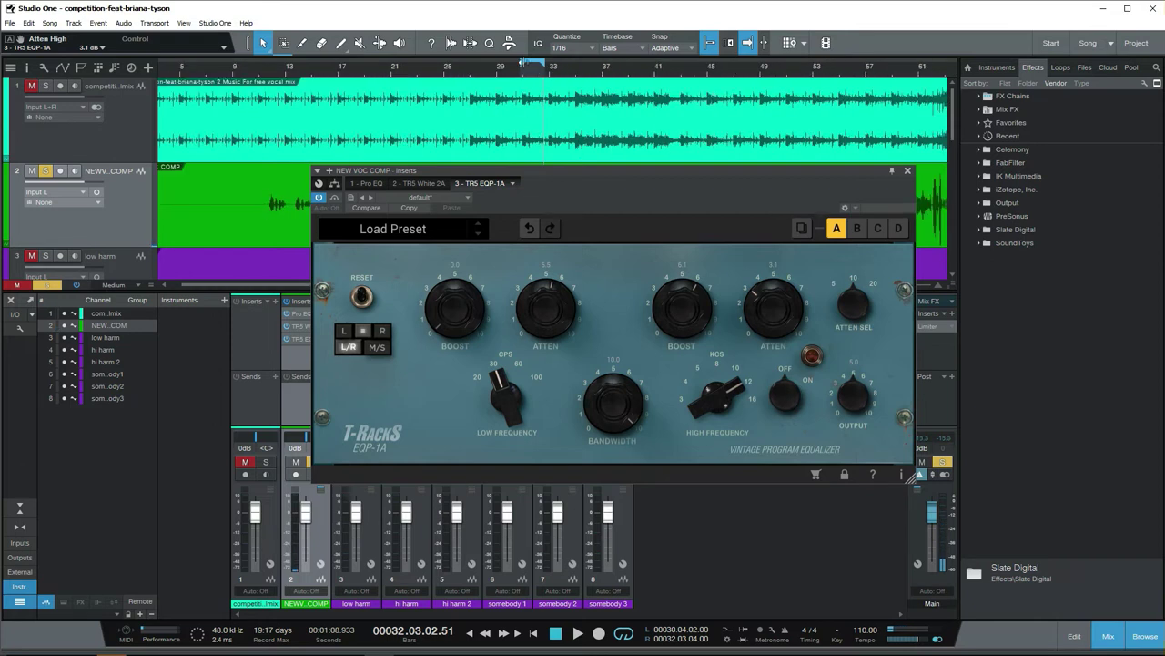
left_click_drag(542, 167, 484, 238)
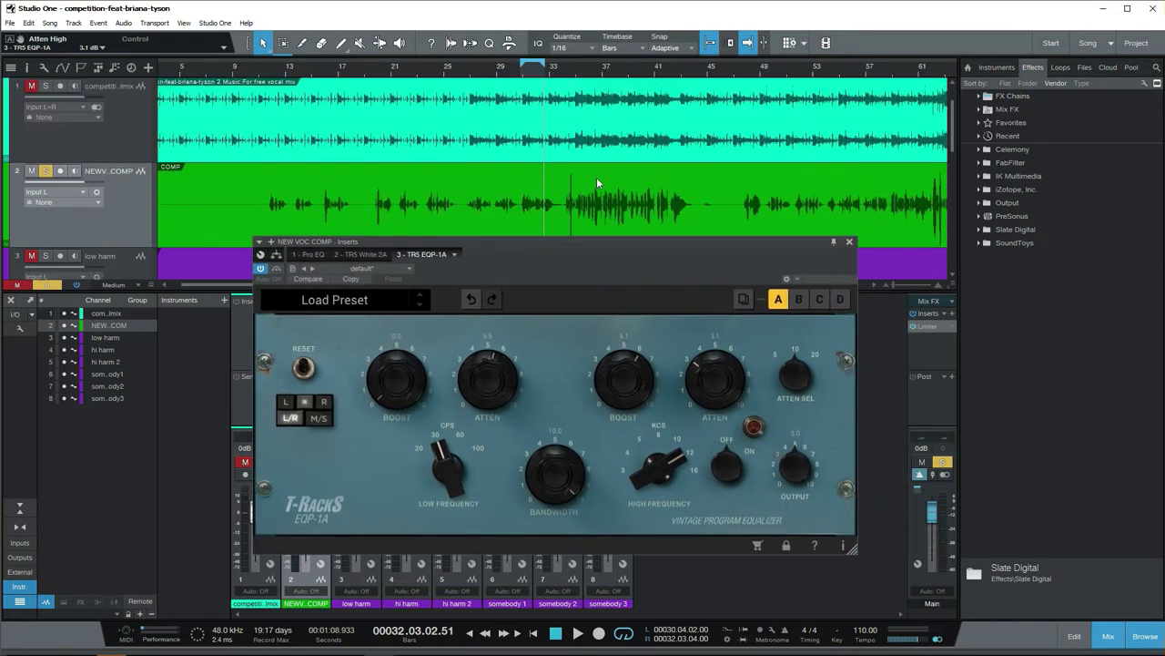
key("space")
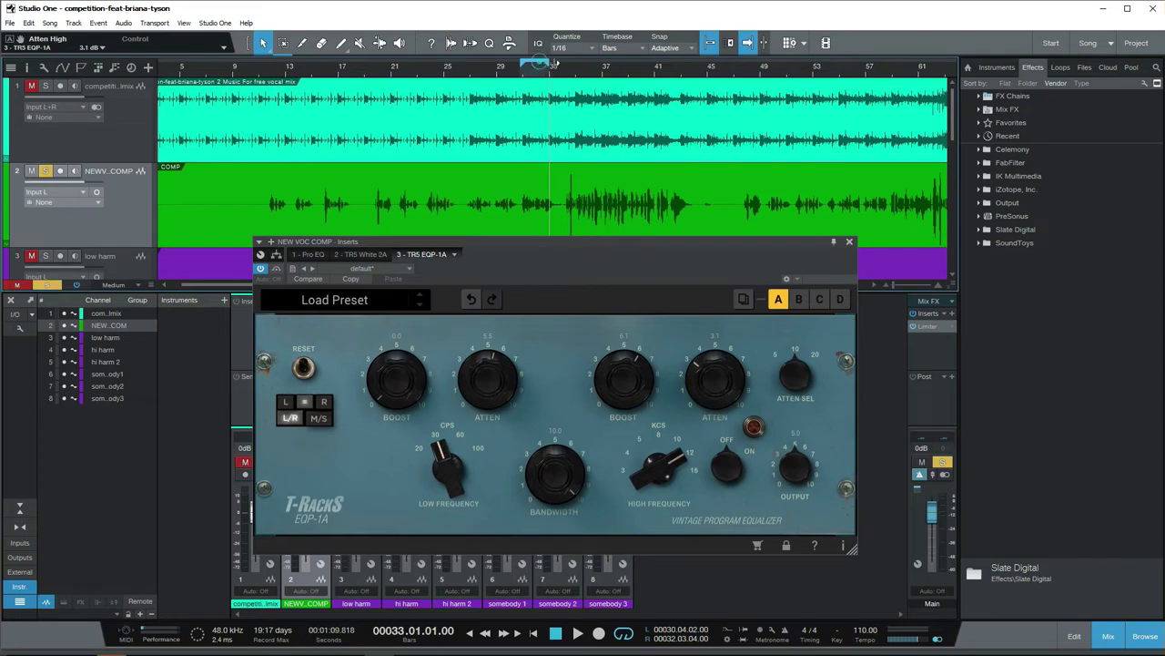
left_click_drag(553, 64, 618, 73)
left_click_drag(524, 65, 584, 108)
key("e")
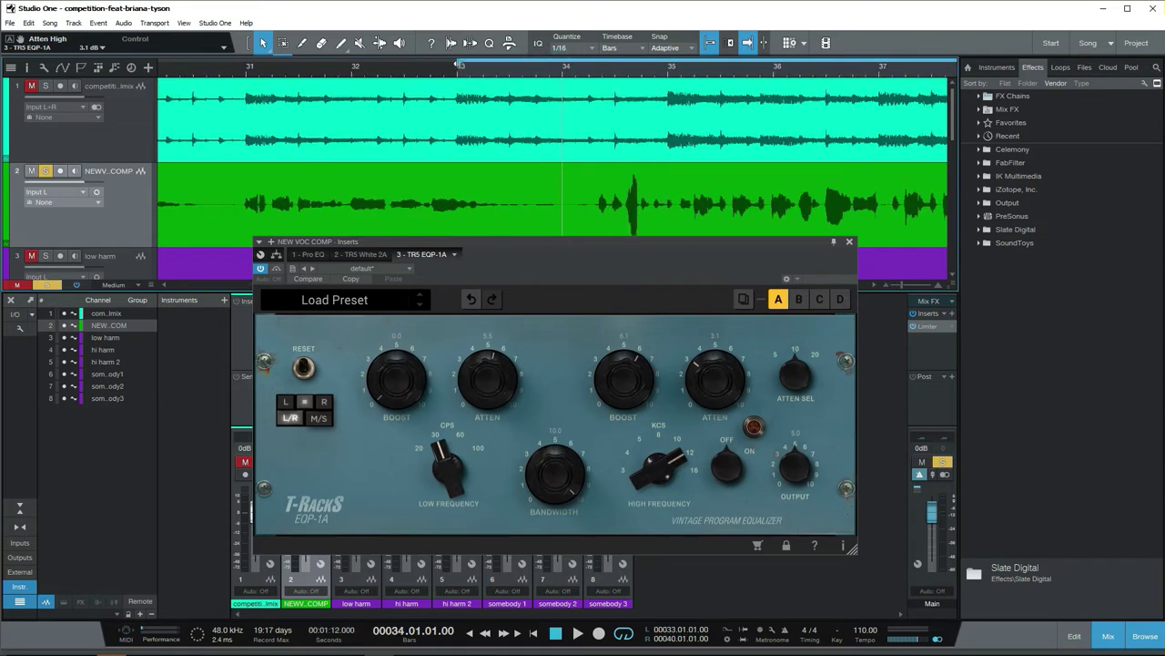
left_click_drag(458, 65, 555, 69)
left_click(575, 71)
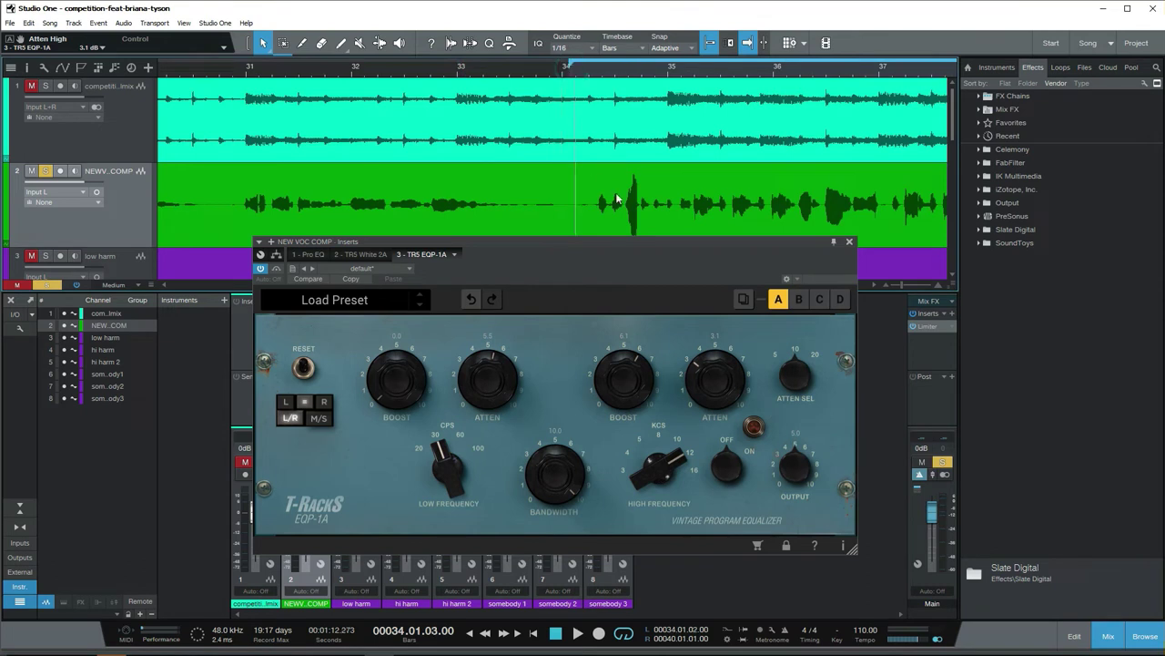
Play the loop from bar 34 with the EQP-1A bypassed, switch the EQP-1A on for comparison, and stop playback.
scroll(623, 200, "down", 2)
left_click(733, 467)
left_click(734, 468)
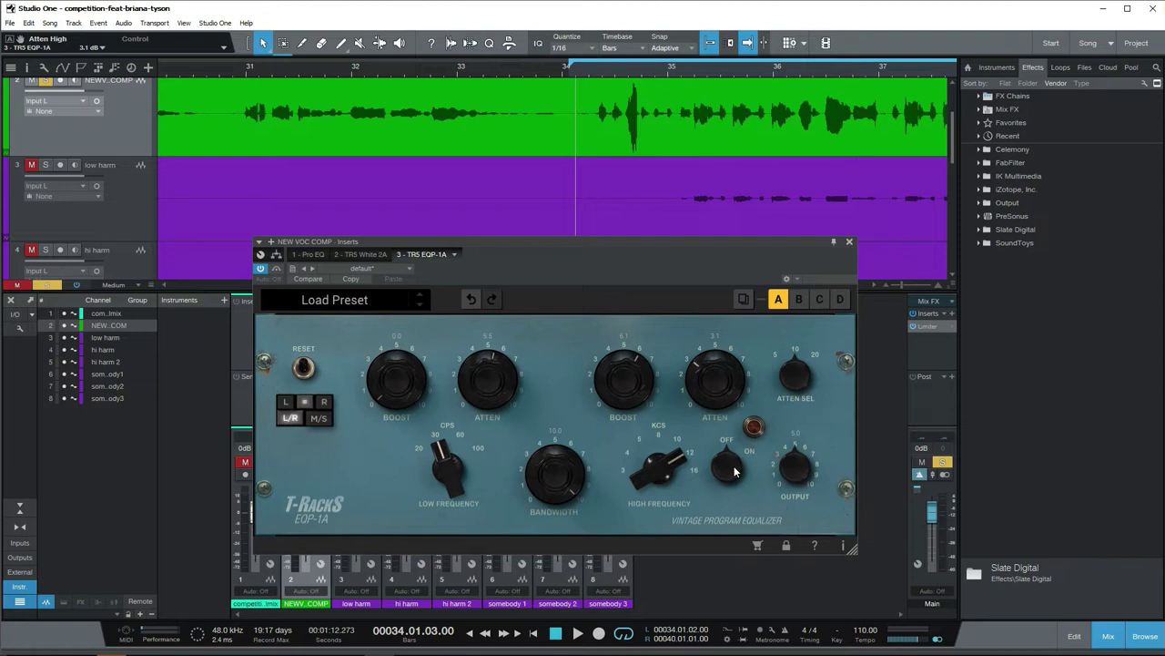
scroll(661, 171, "up", 1)
key("space")
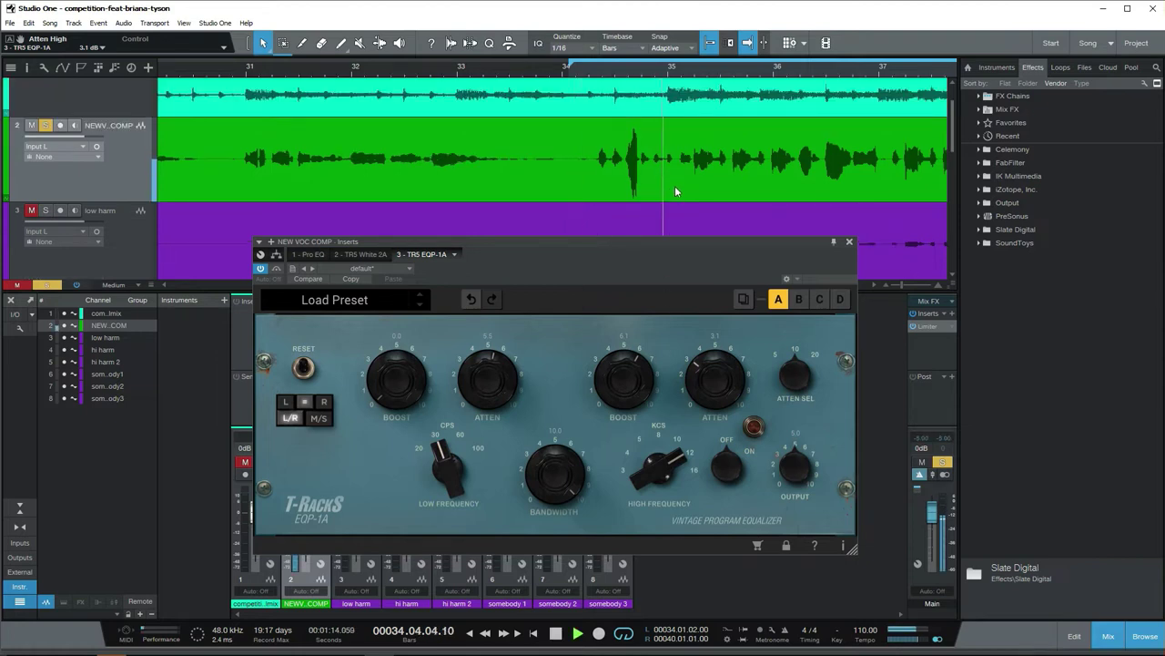
key("space")
left_click(726, 464)
left_click(575, 77)
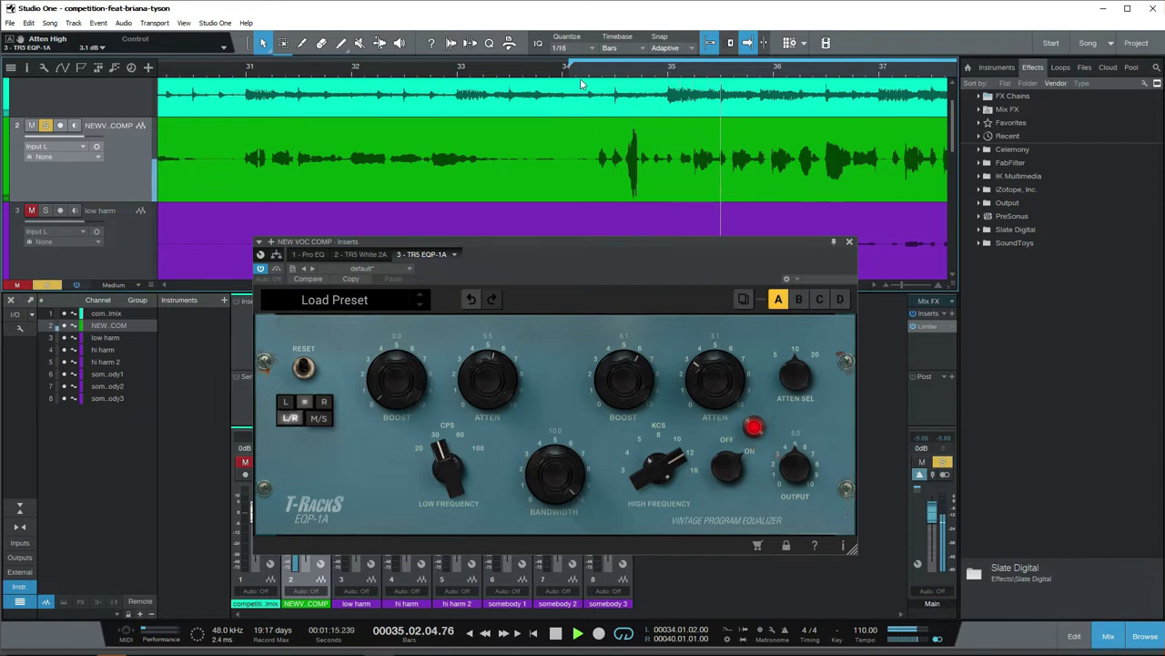
key("space")
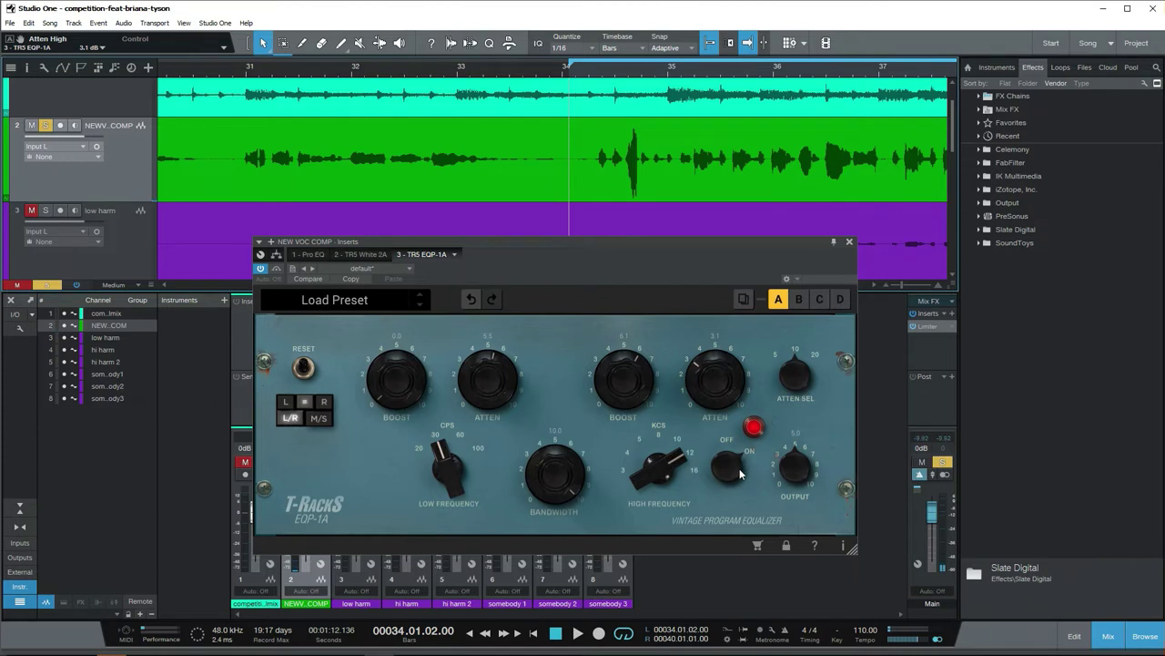
Replay the loop, lower the EQP-1A's high boost to 4.92 dB, and switch the unit off and on to compare the sound.
key("space")
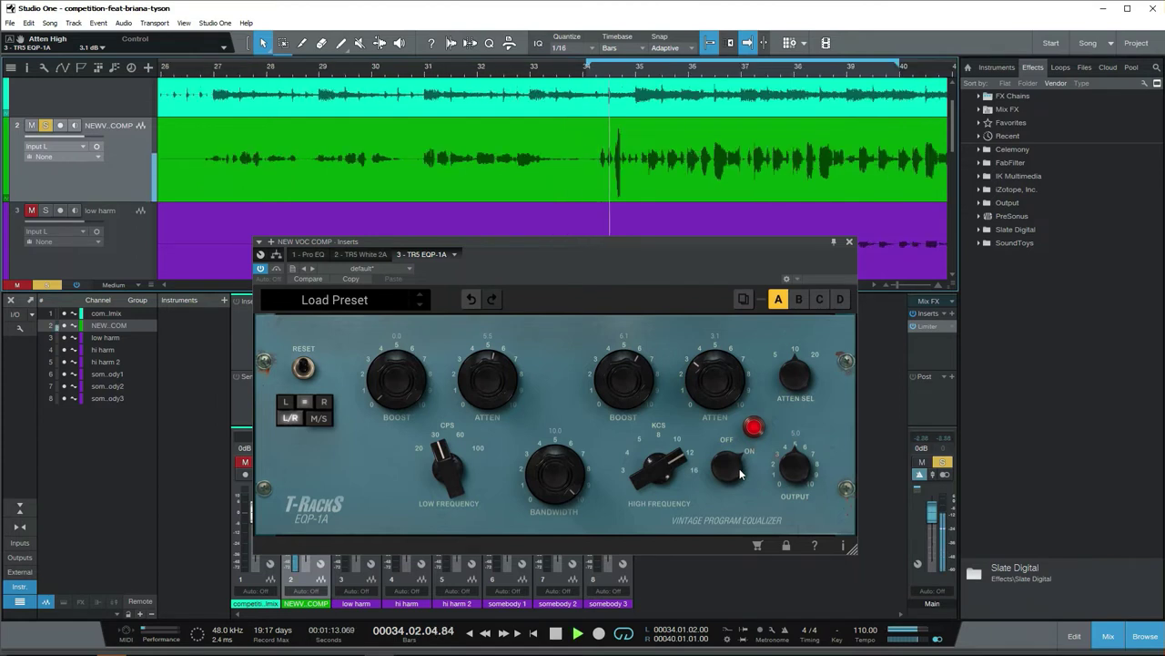
left_click(733, 469)
key("w")
left_click(739, 469)
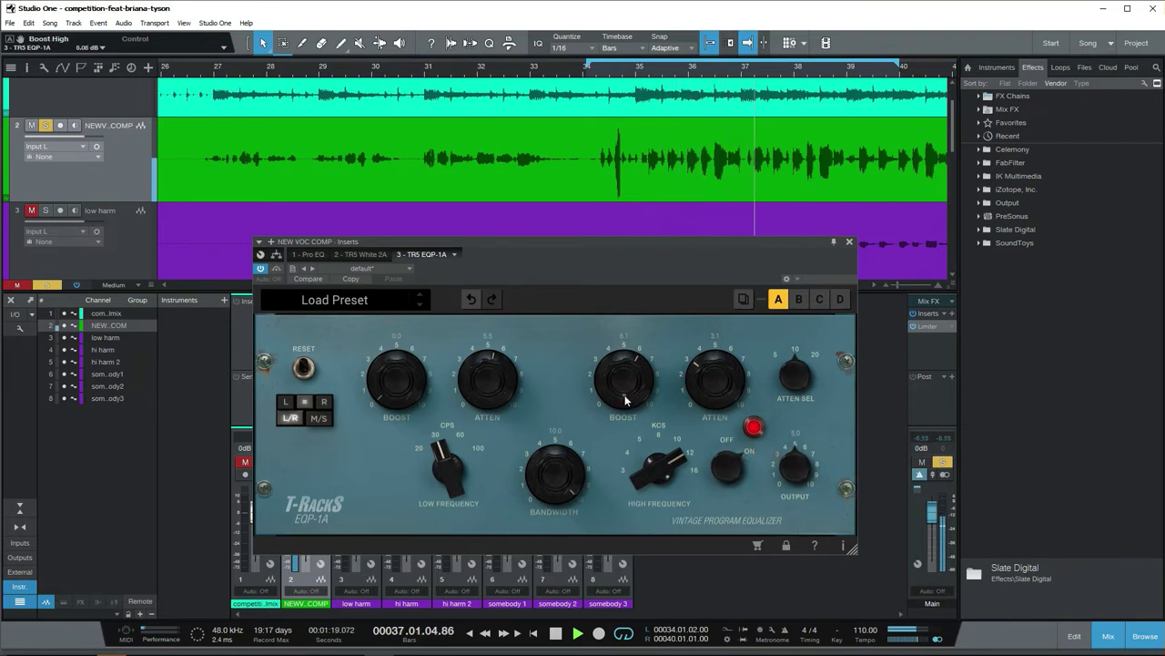
left_click(726, 464)
left_click(727, 467)
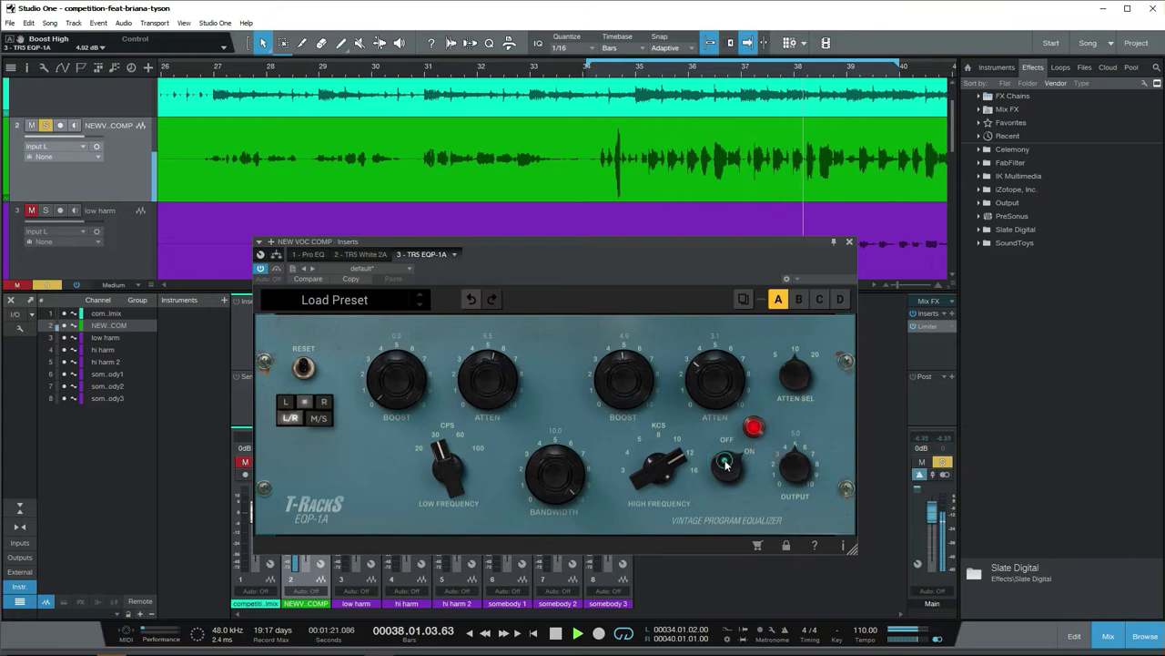
key("w")
key("w")
key("w")
left_click(729, 468)
left_click(728, 468)
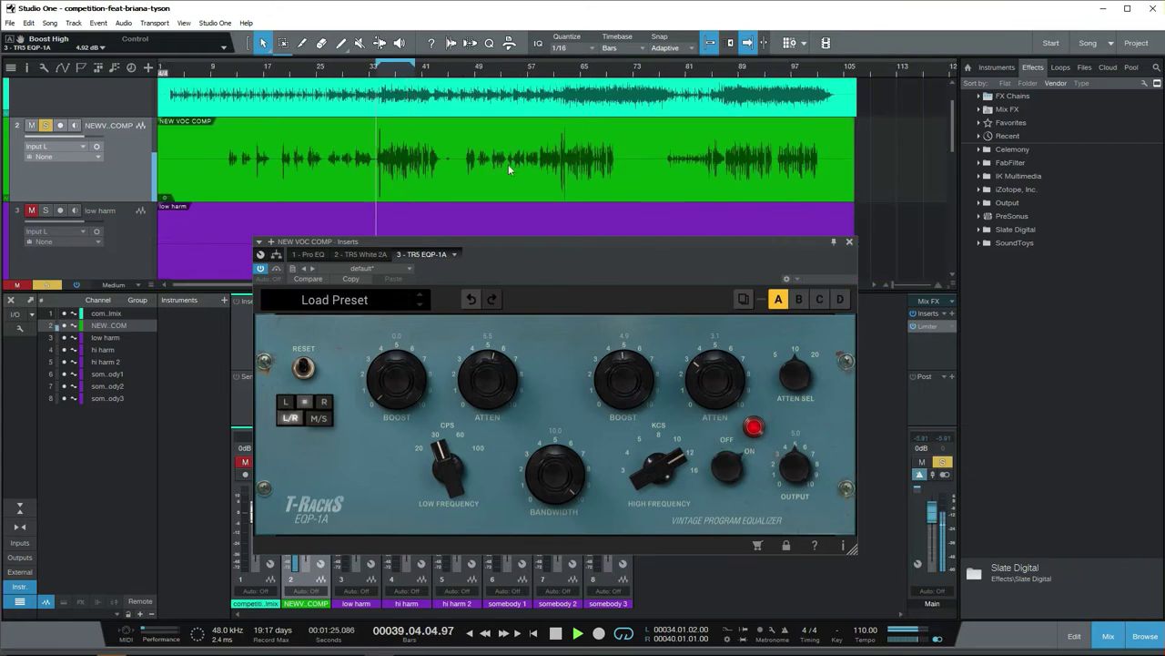
Extend the loop's end to bar 46 and close the EQP-1A window.
left_click_drag(418, 66, 457, 66)
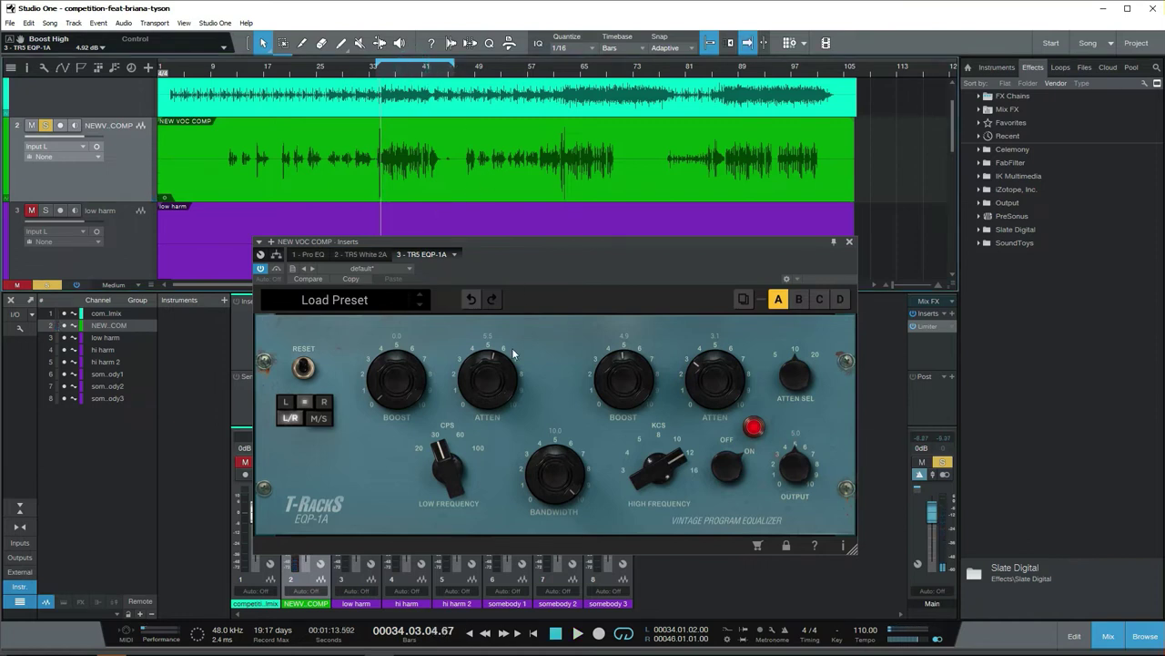
left_click(849, 241)
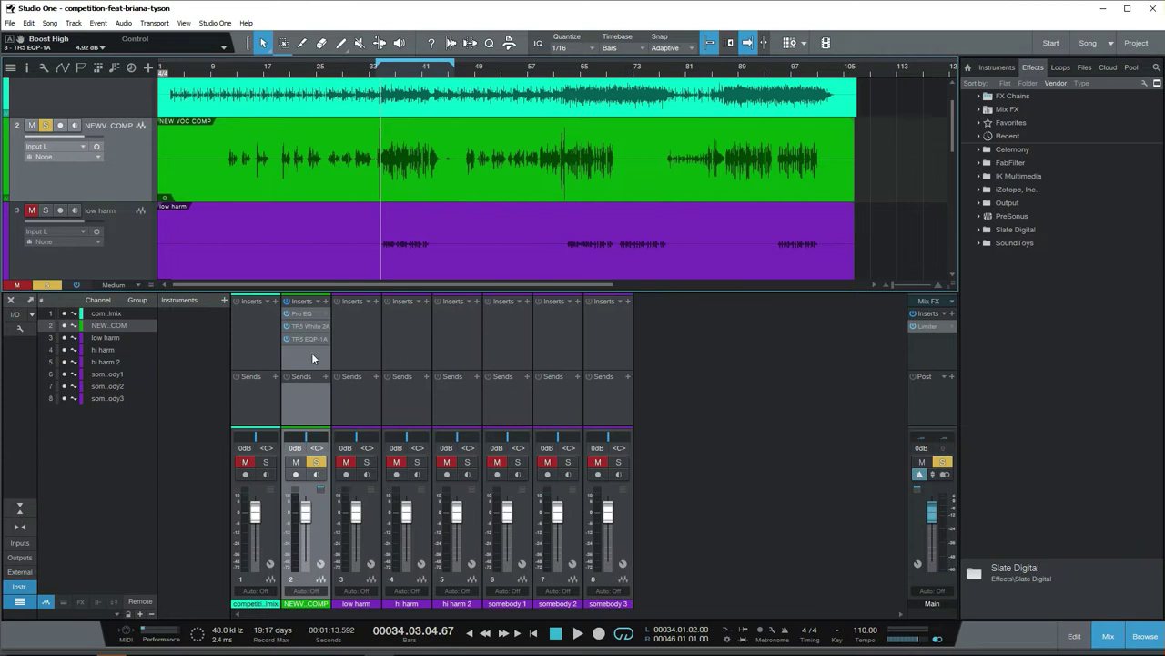
Enlarge the mixer console, insert FabFilter Pro-DS after the EQP-1A on the NEW VOC COMP channel, and move its window clear of the inserts.
left_click_drag(340, 294, 353, 245)
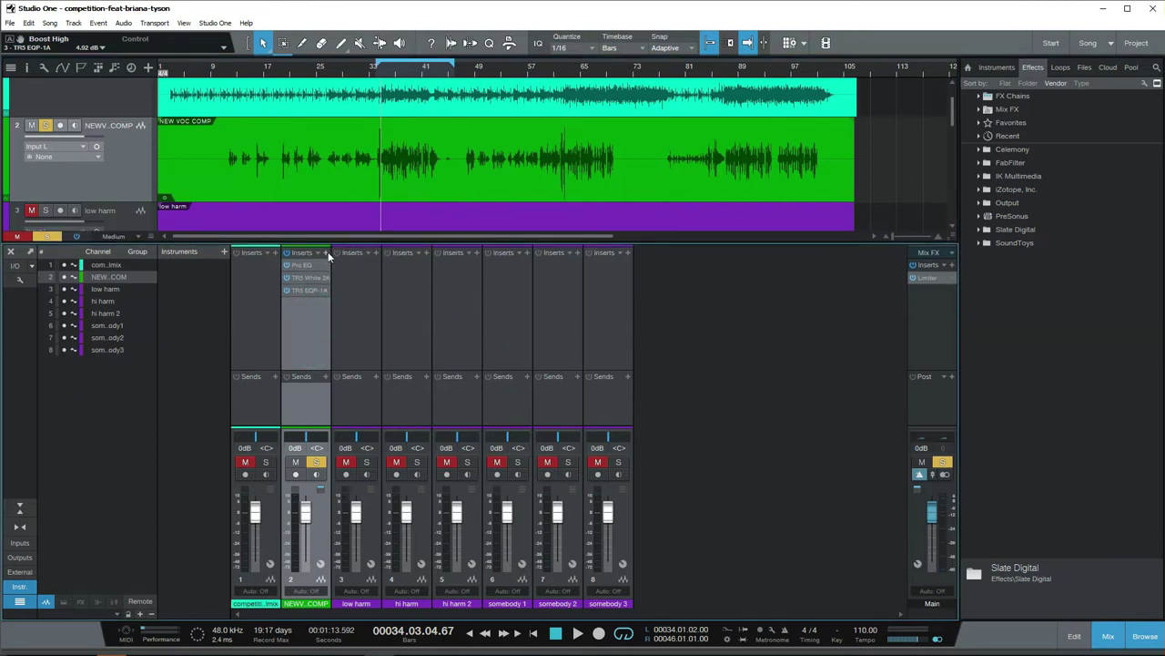
left_click(327, 254)
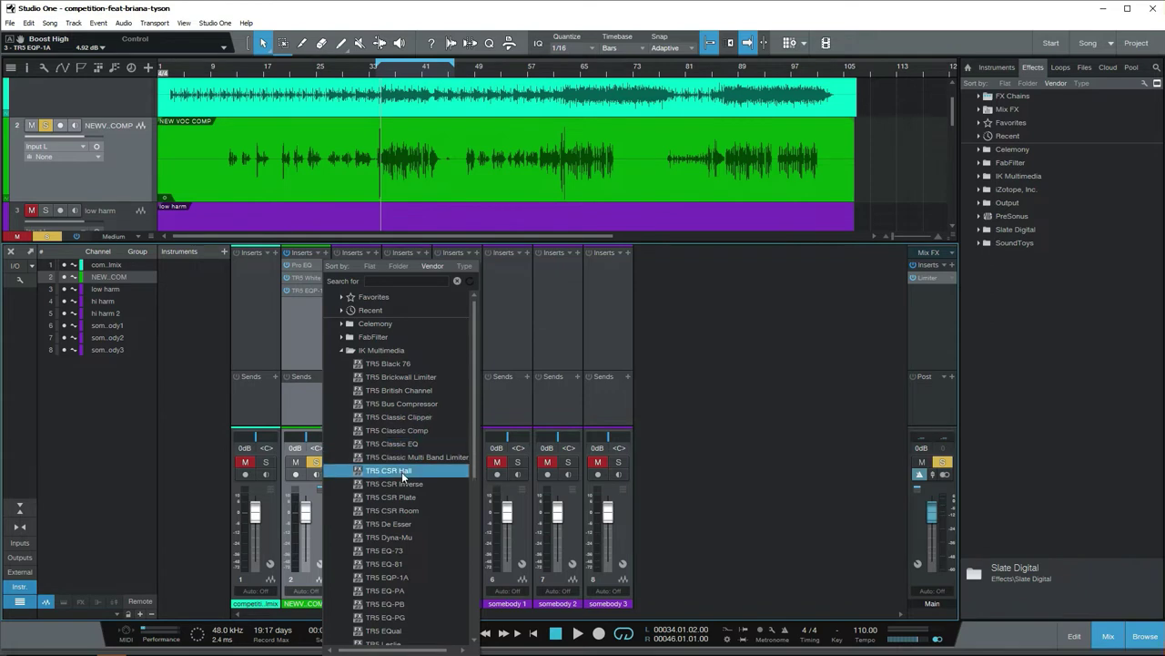
left_click(341, 350)
left_click(341, 337)
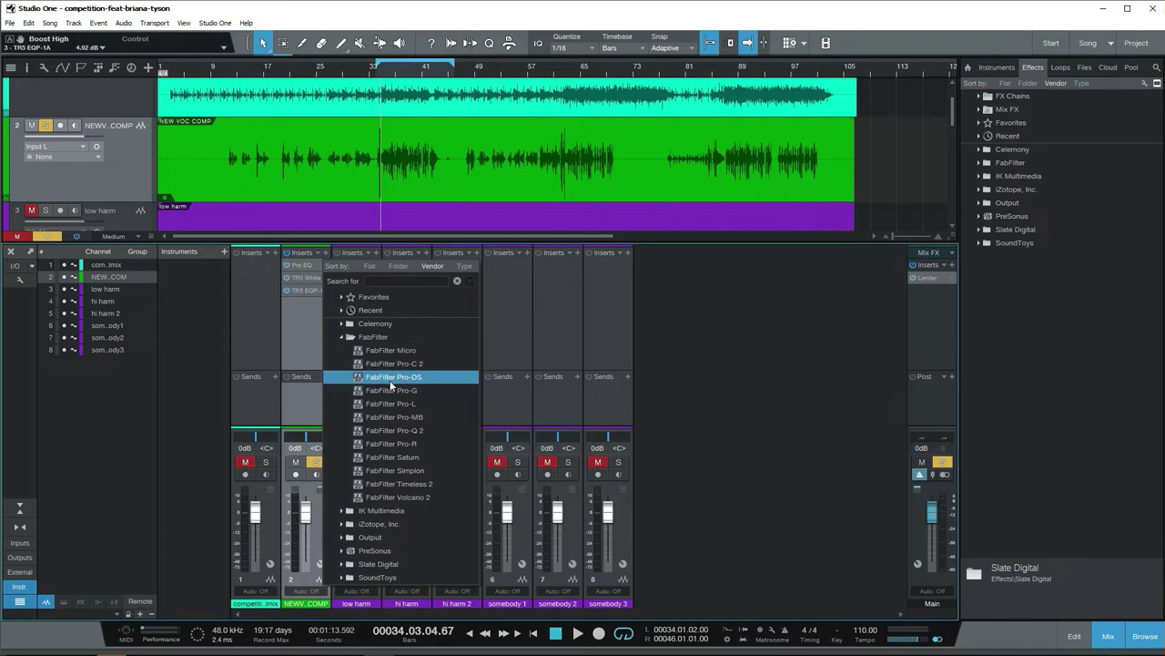
left_click(412, 377)
left_click_drag(464, 245, 713, 126)
Play the vocal and set the Pro-DS detection band to 4.887 kHz at its low end and 11.56 kHz at its high end.
left_click_drag(593, 375, 584, 376)
key("space")
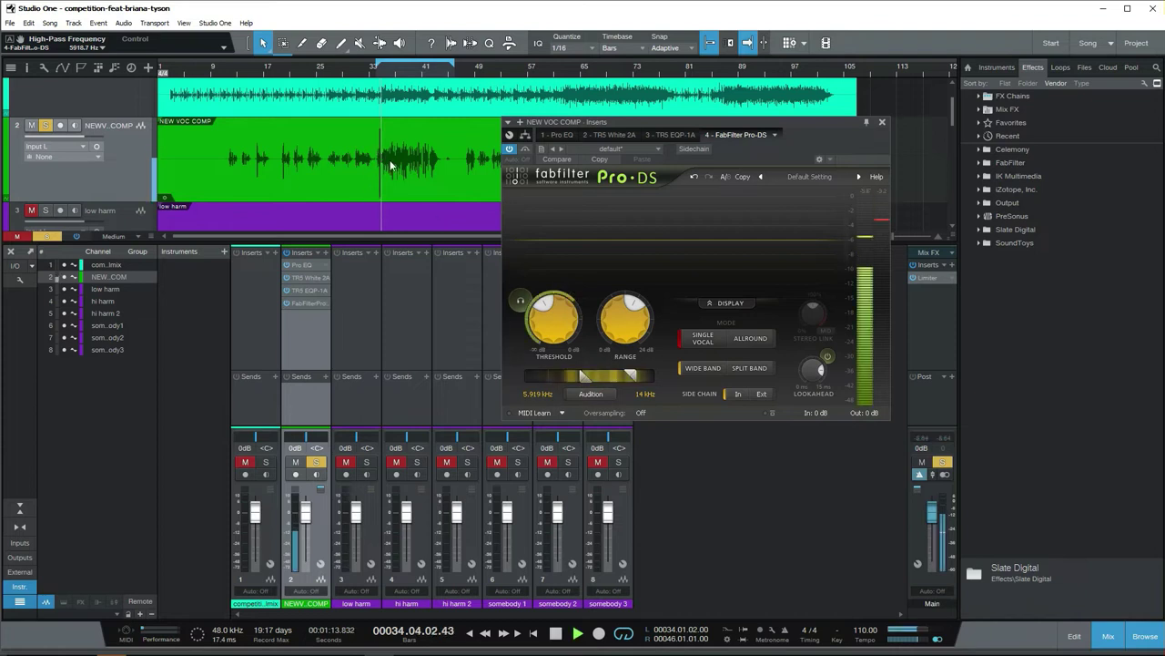
left_click_drag(596, 376, 586, 374)
key("space")
Extend the loop's start back to bar 33 and play the vocal from there.
left_click_drag(377, 64, 370, 66)
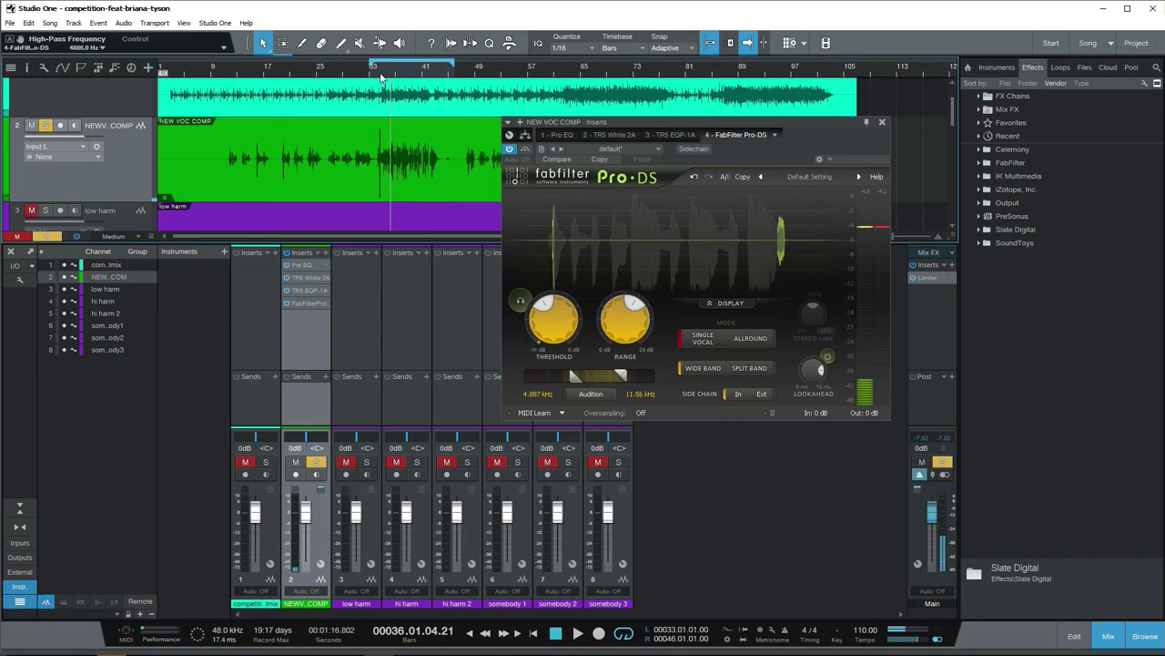
left_click(372, 72)
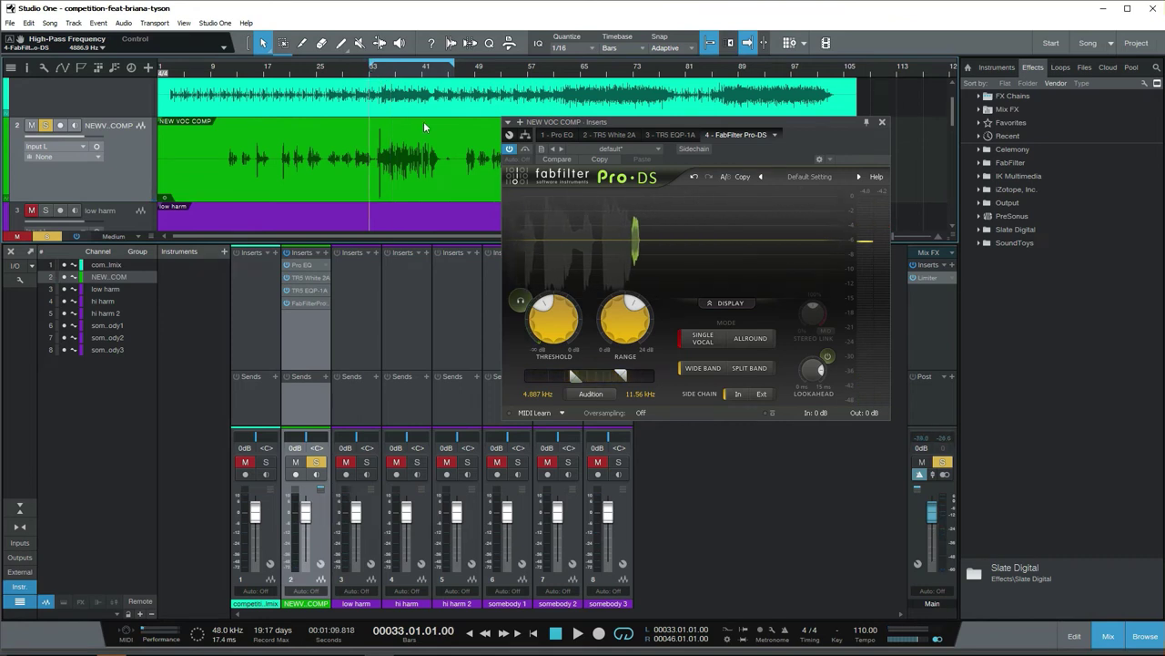
key("w")
key("e")
key("e")
key("e")
key("e")
key("e")
key("w")
key("w")
key("w")
key("w")
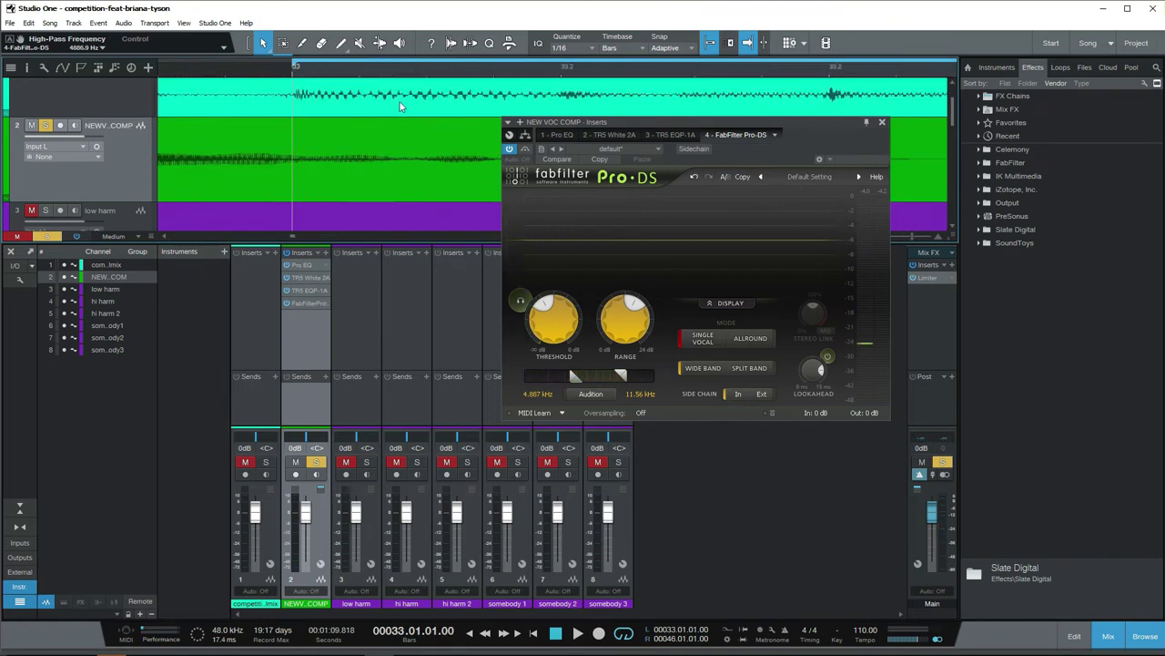
key("space")
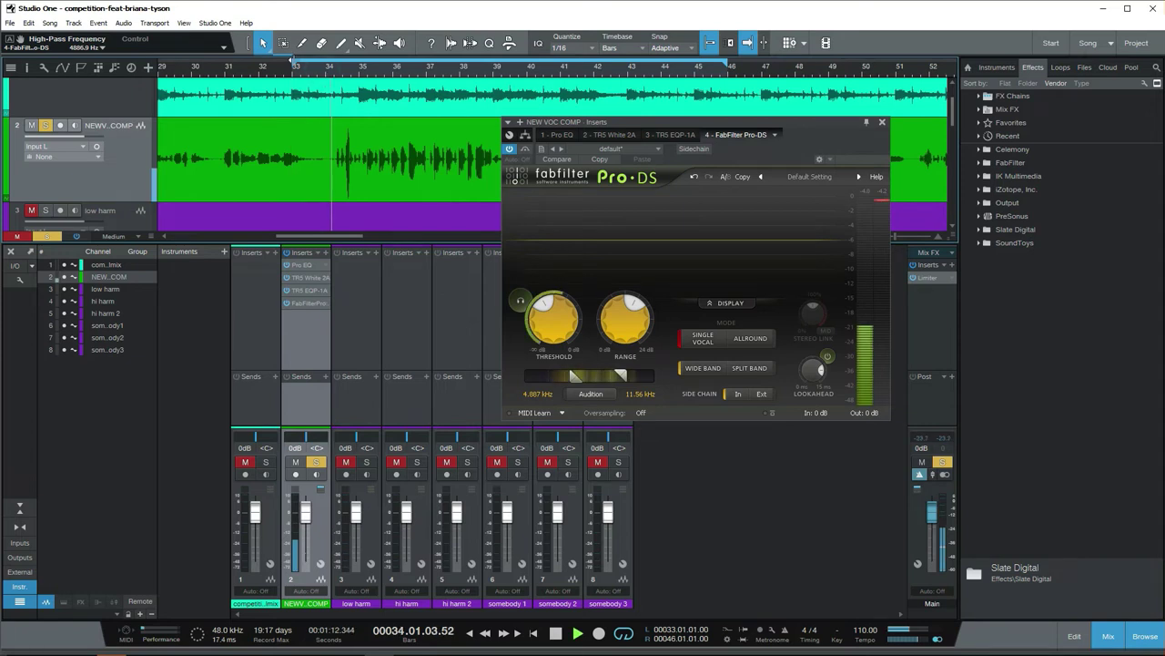
Set the loop's start to bar 34 and lower the Pro-DS high-pass frequency to 4.182 kHz while the vocal plays.
left_click_drag(322, 64, 325, 64)
key("e")
key("e")
key("w")
key("w")
key("w")
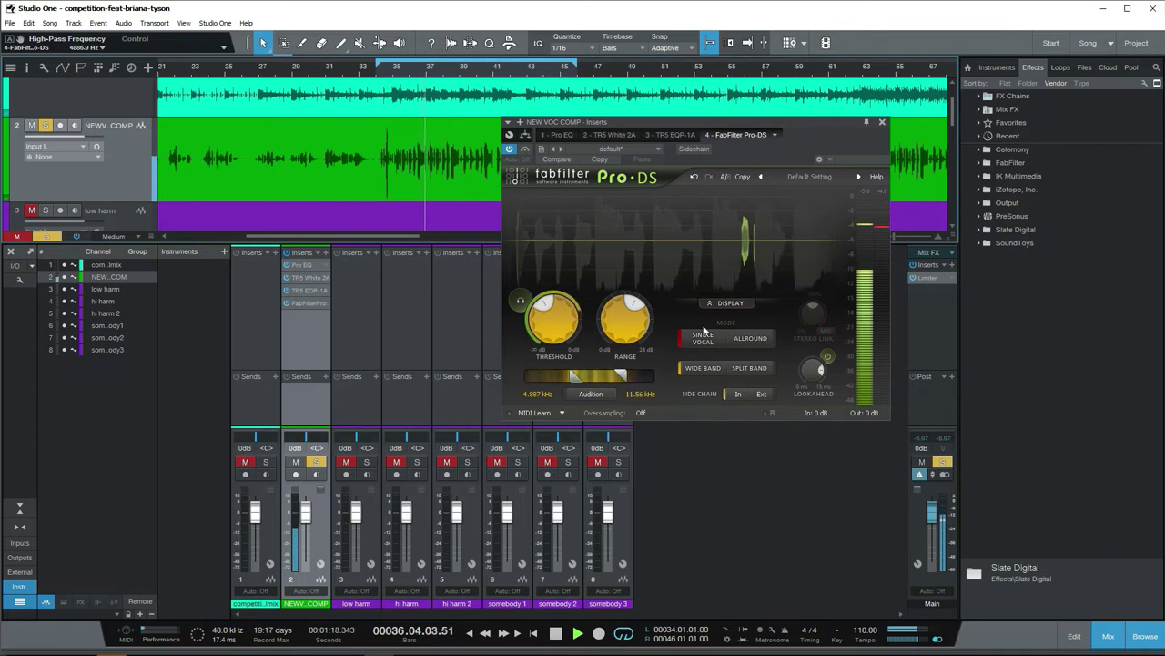
left_click_drag(571, 374, 565, 374)
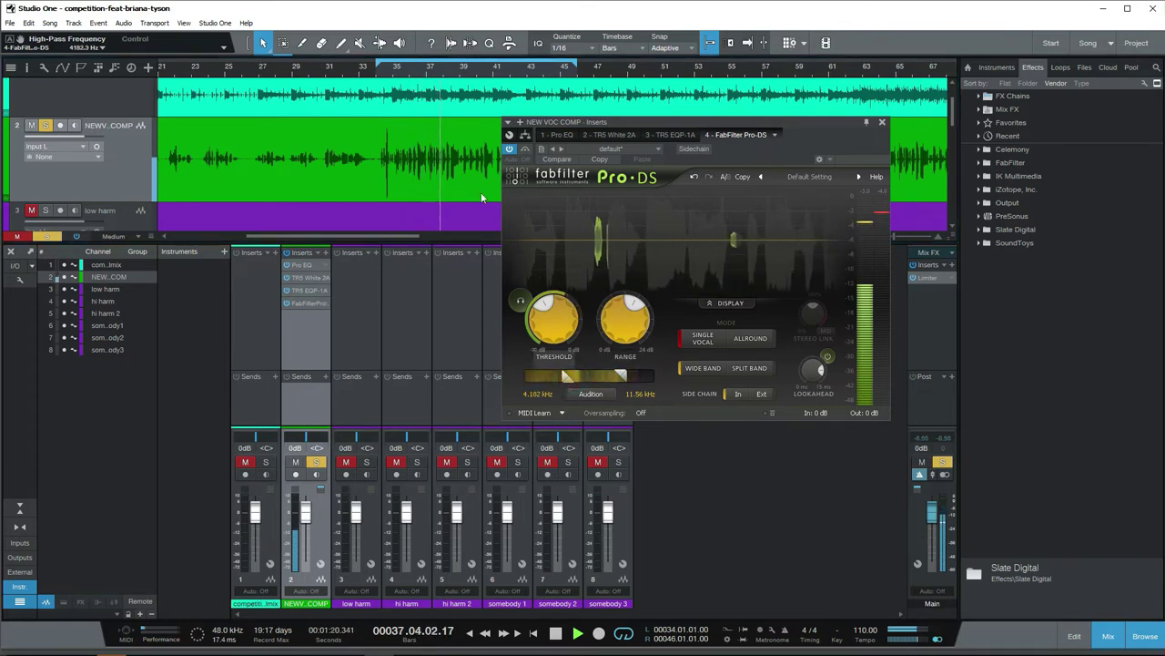
Move the loop's start to 38.04.01.00 and play the sibilant vocal phrase from there.
left_click(474, 70)
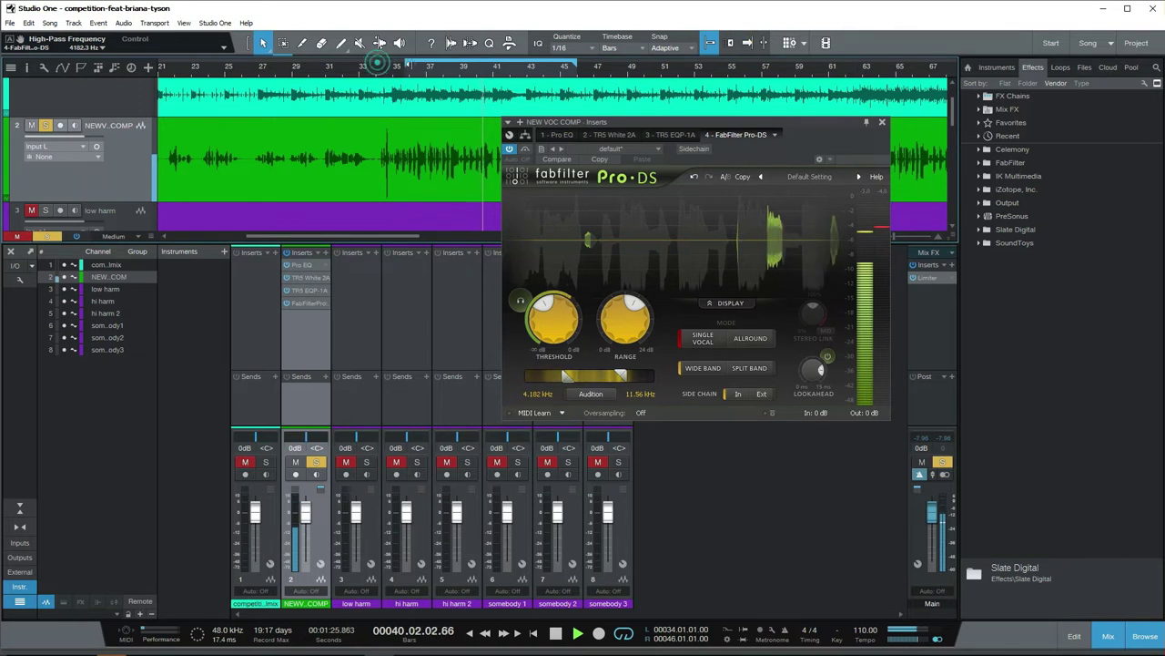
left_click_drag(378, 67, 456, 67)
key("space")
key("space")
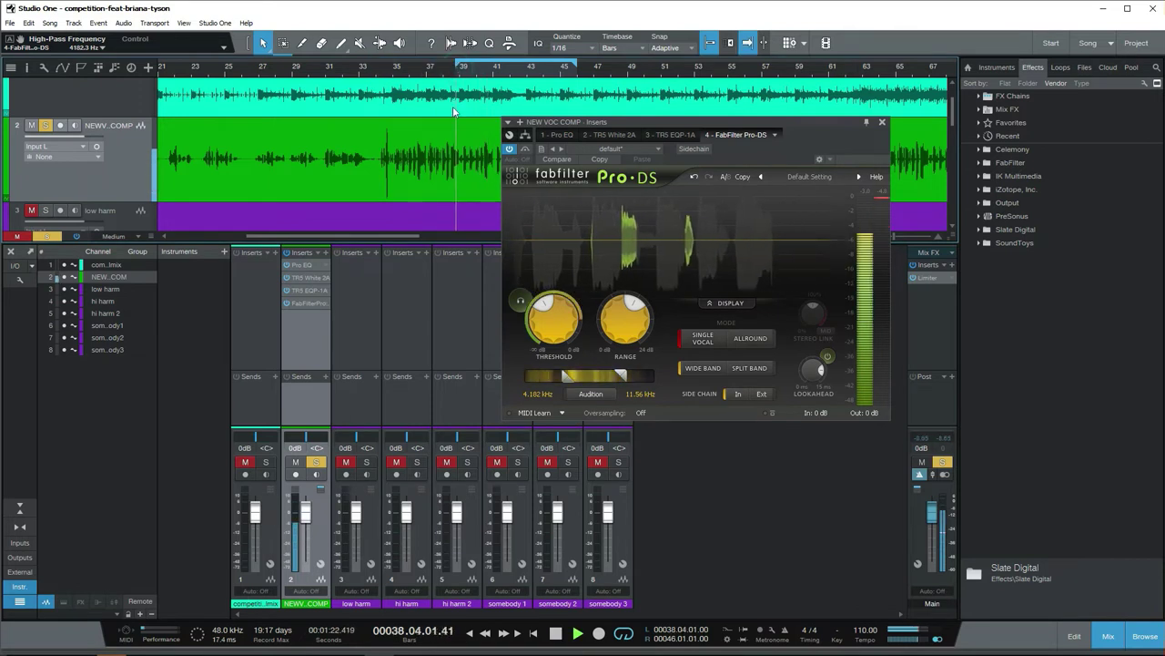
key("e")
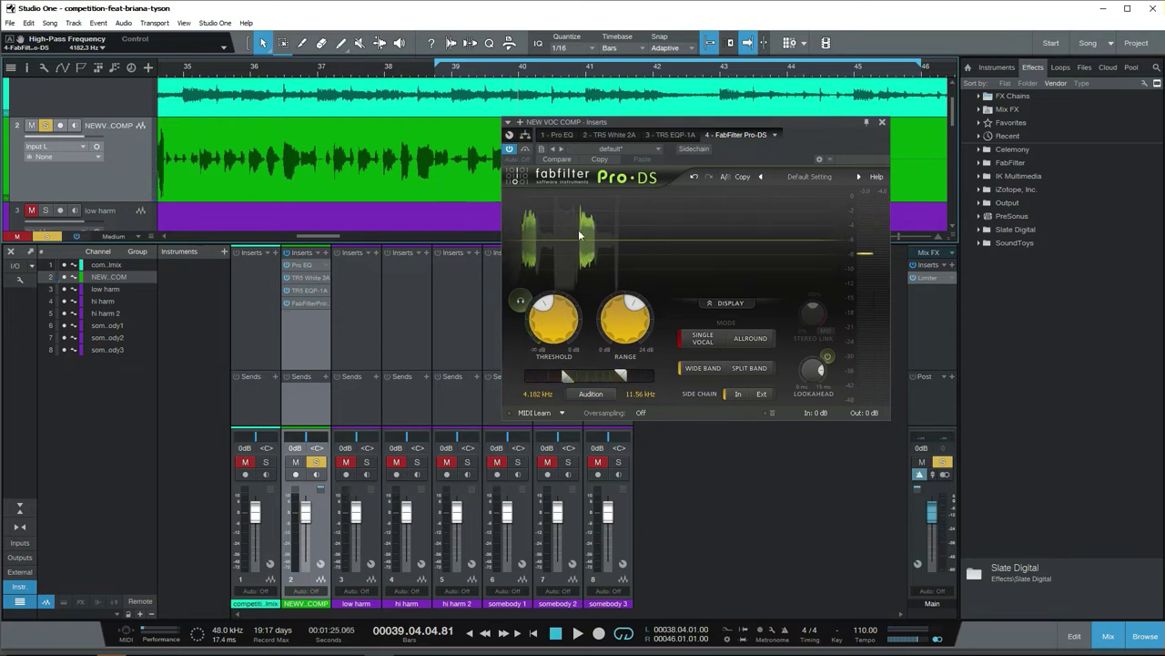
Compare the loop with Pro-DS off and on, and set its detection band to 4.83–10.01 kHz.
left_click(287, 304)
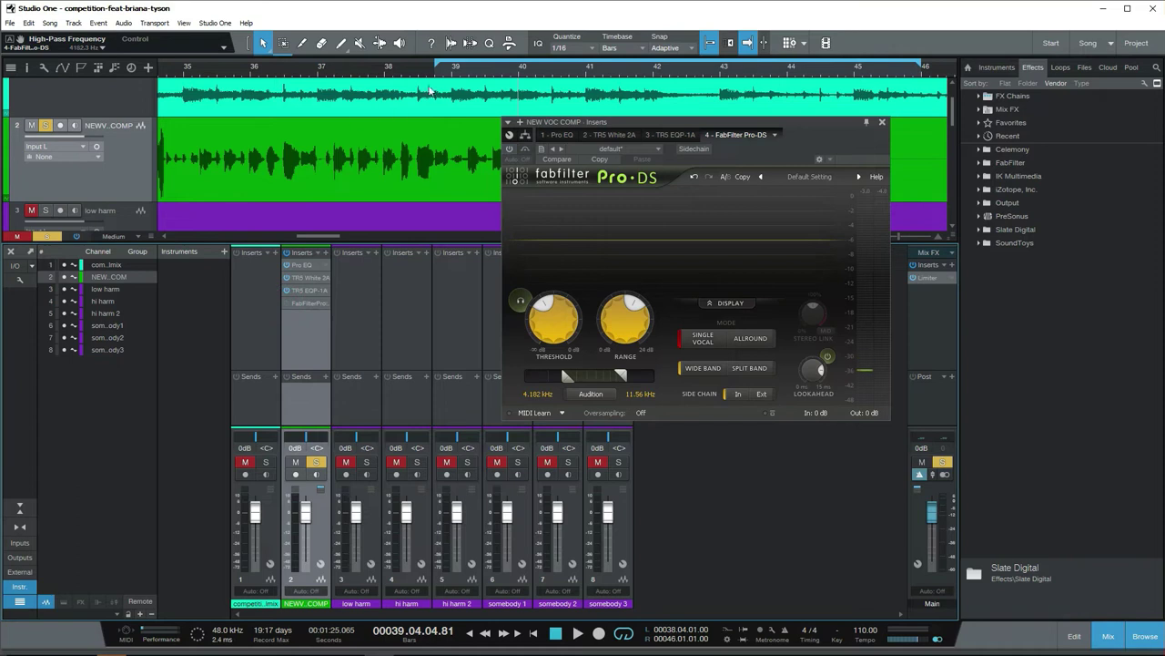
key("space")
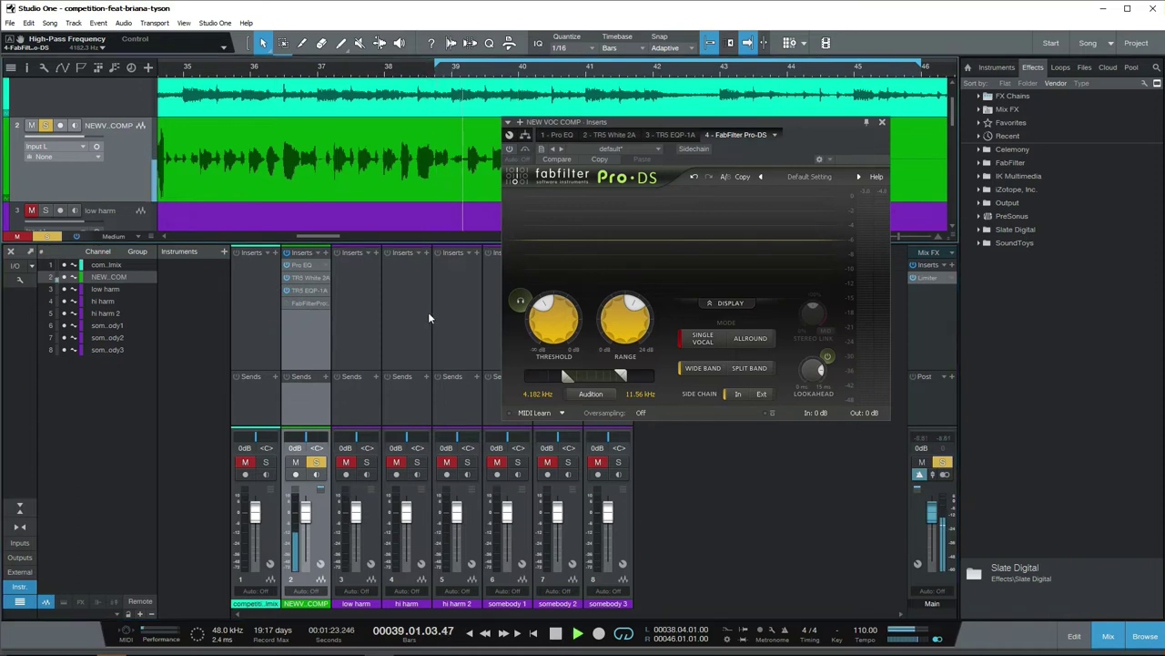
left_click(287, 304)
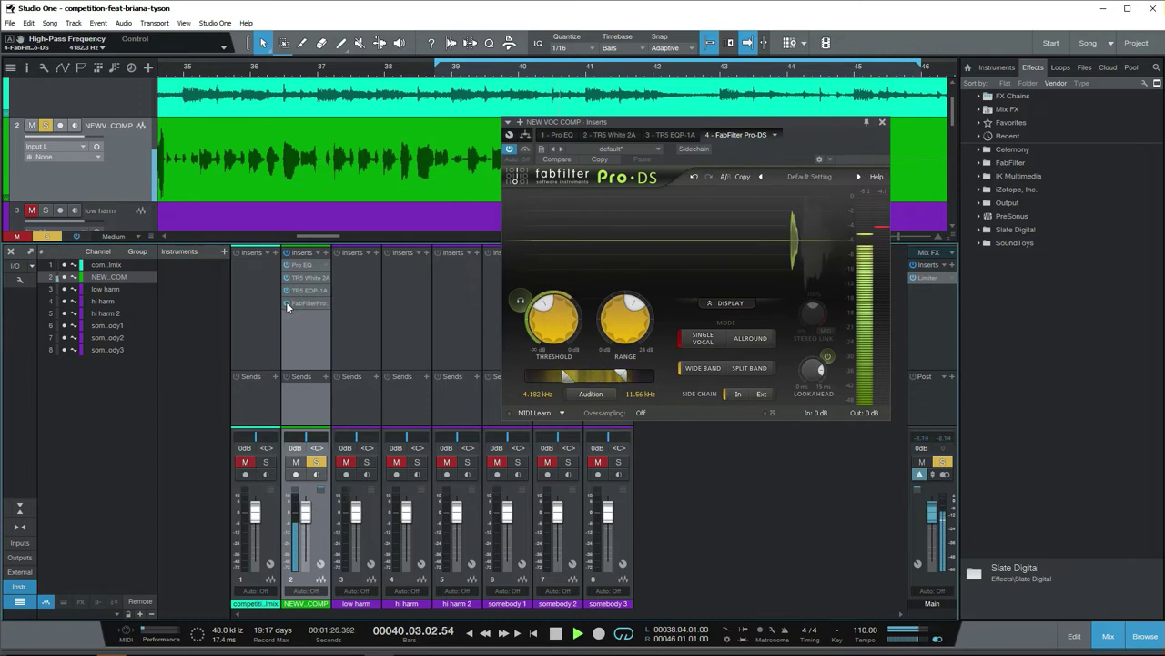
left_click(441, 73)
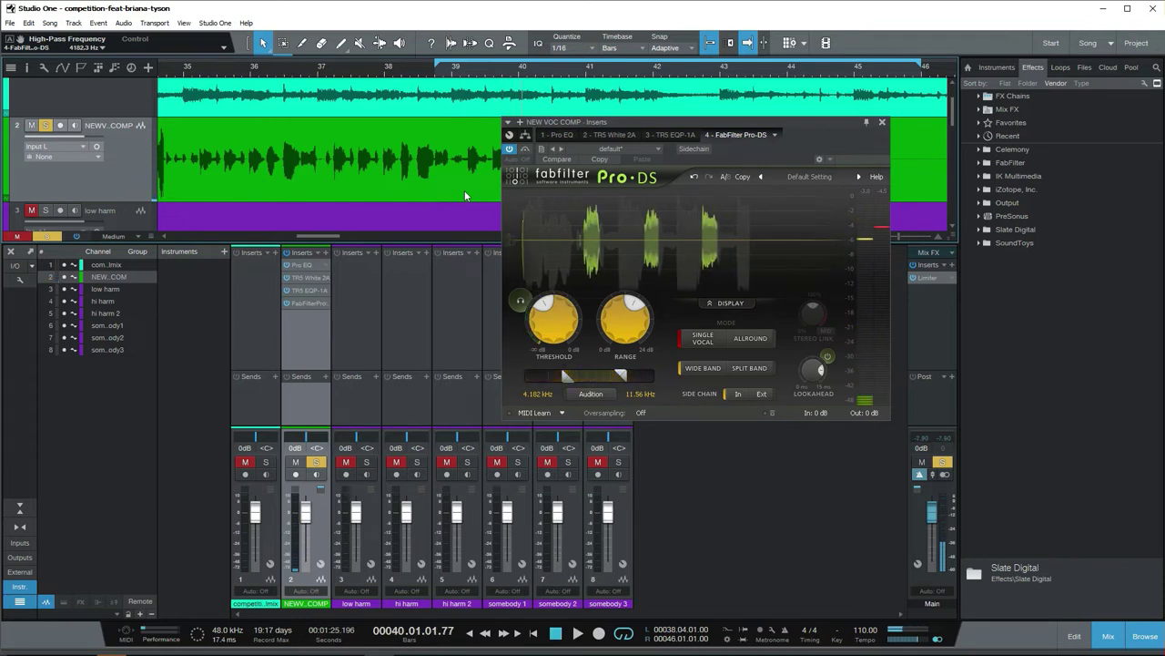
mouse_move(565, 378)
left_mouse_down()
mouse_move(619, 377)
mouse_move(573, 379)
left_mouse_up()
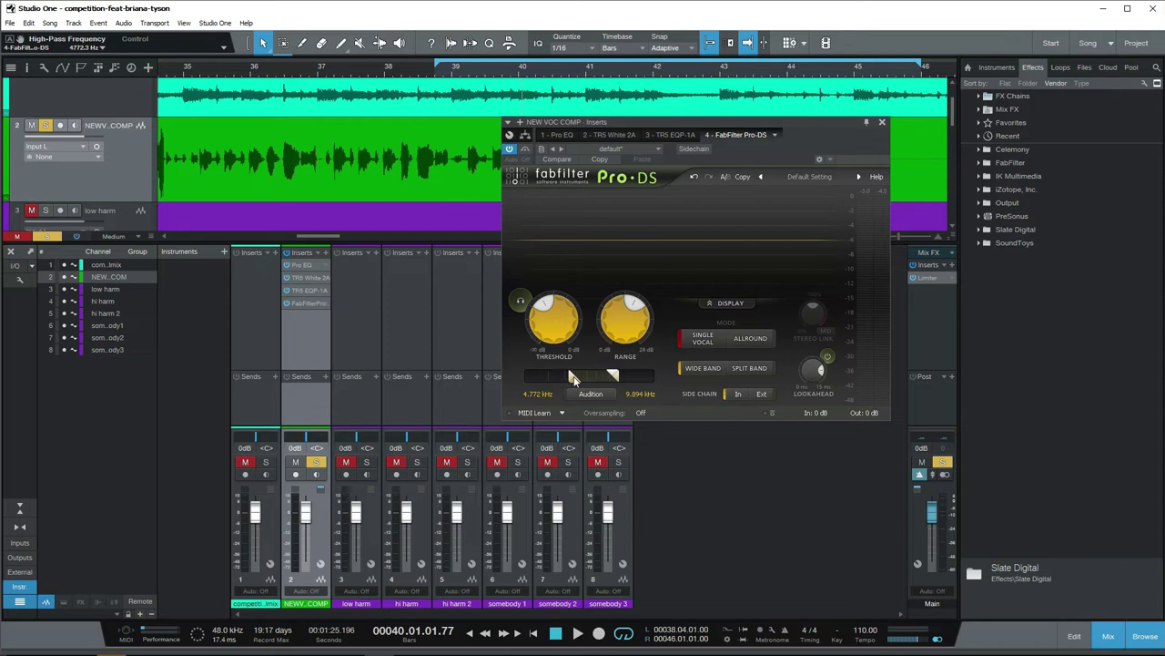
Open the vocal's Pro EQ, replay the loop to examine the high-frequency sibilance in its spectrum, and close the EQ.
left_click(307, 266)
left_click_drag(691, 123, 477, 127)
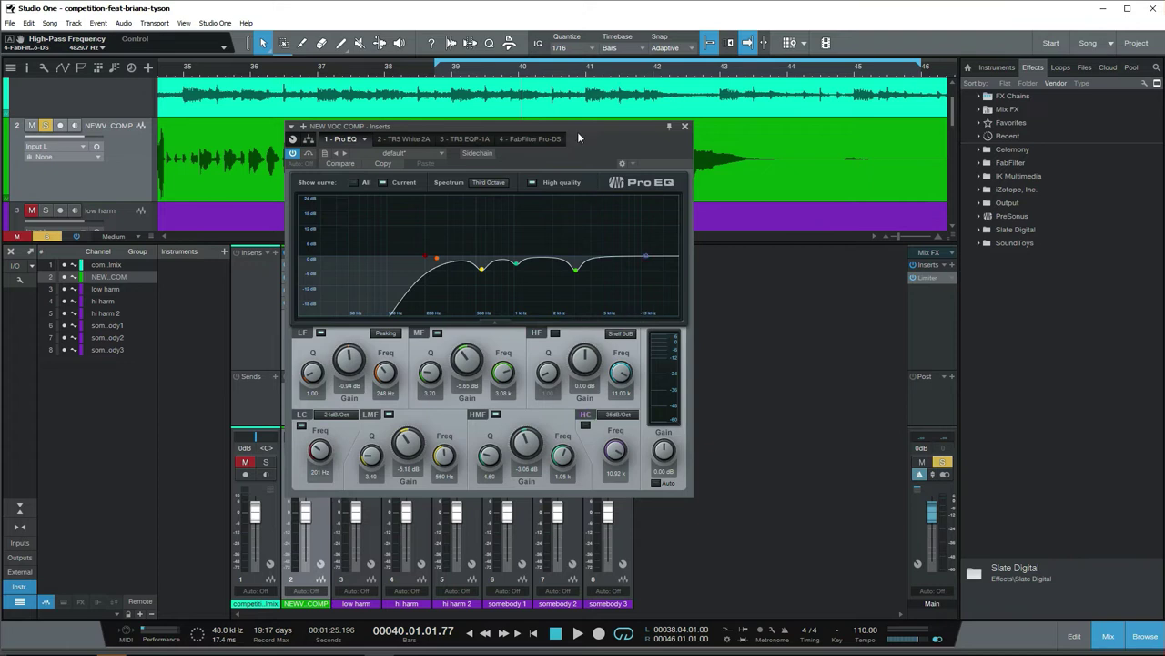
left_click_drag(577, 138, 742, 152)
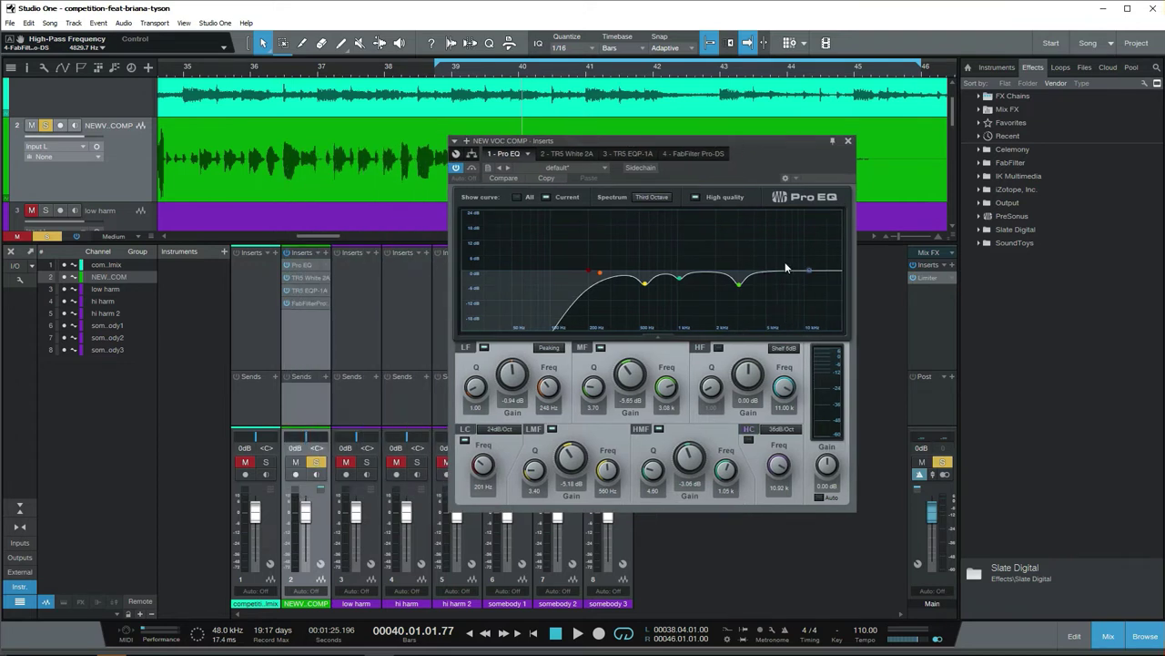
key("space")
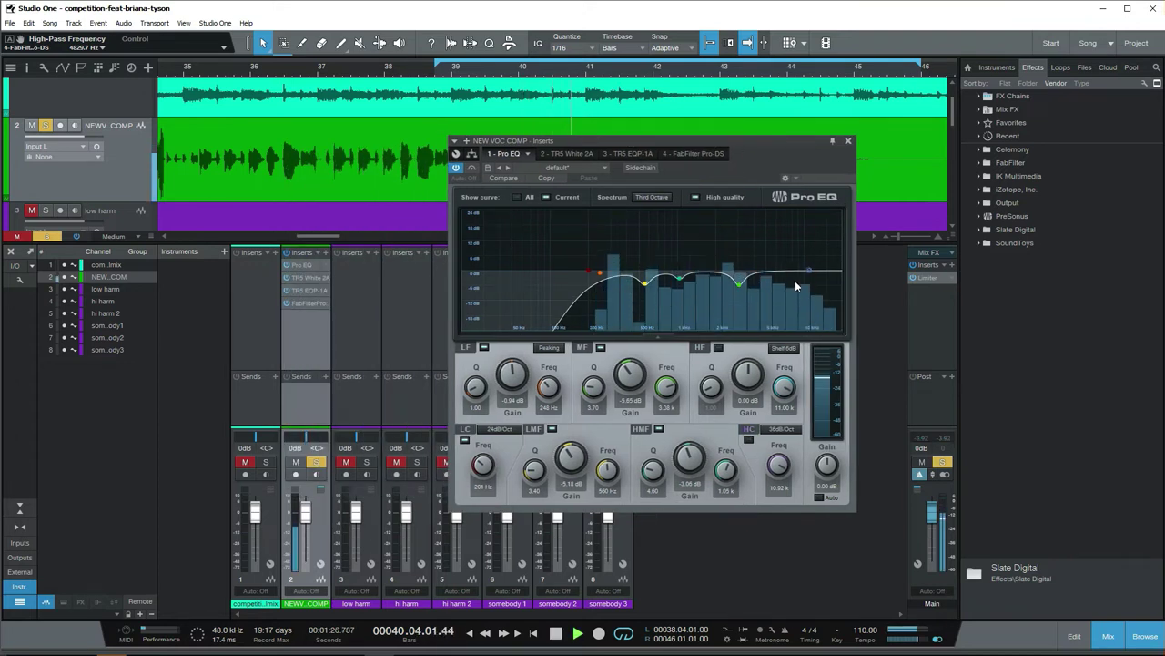
left_click(429, 74)
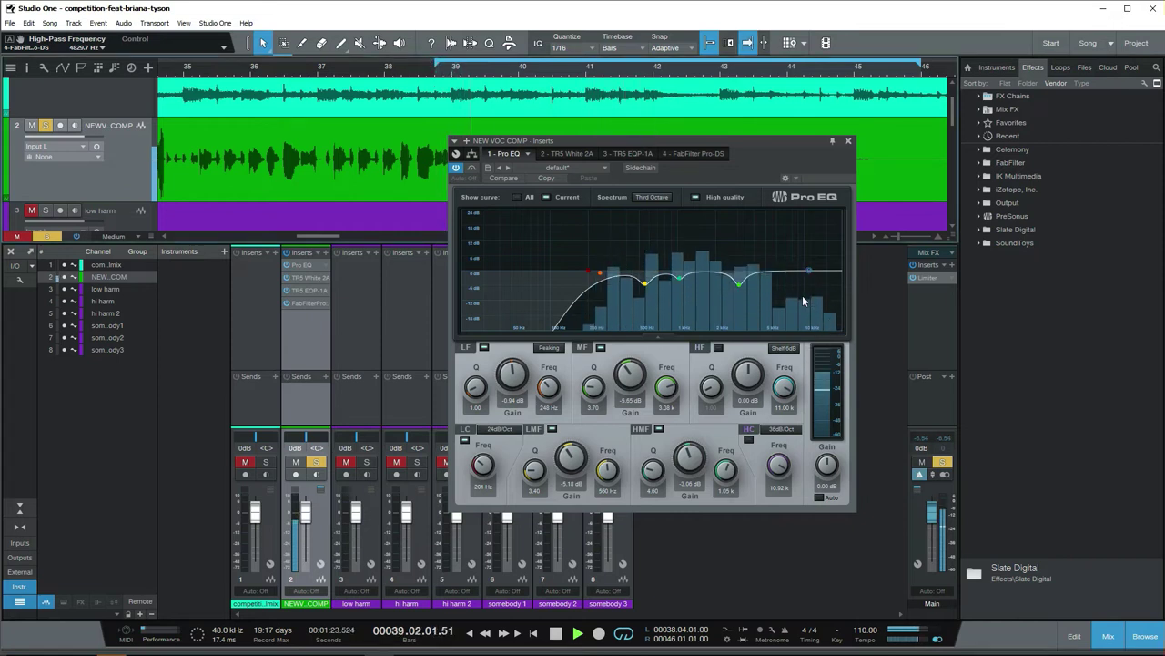
key("space")
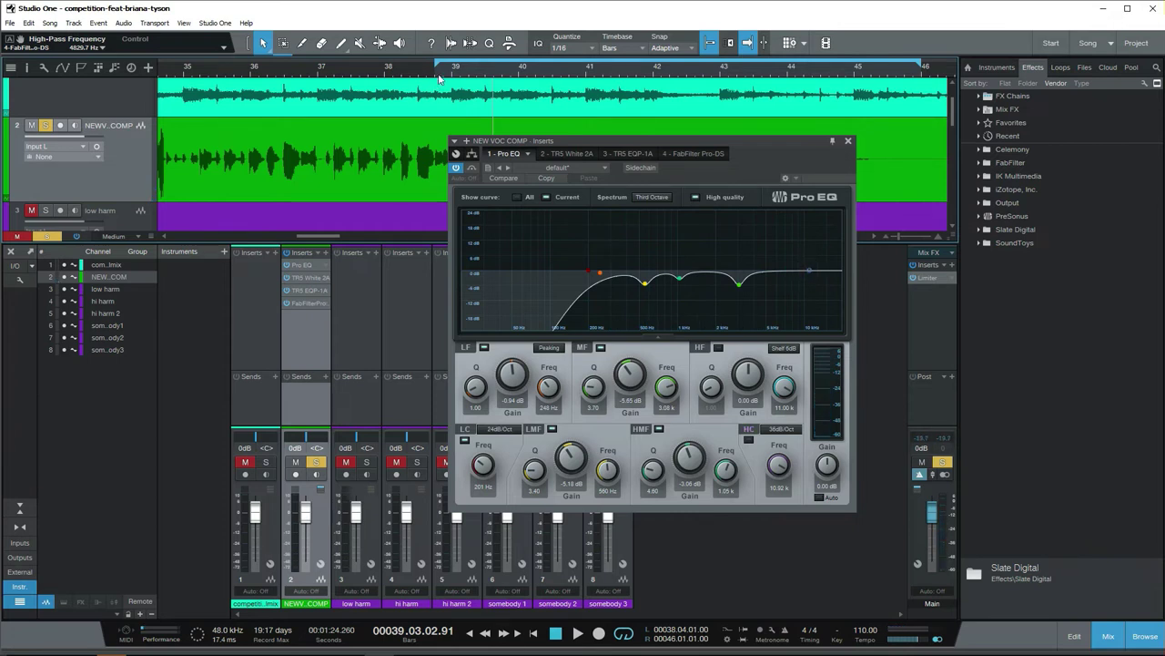
left_click(440, 76)
key("space")
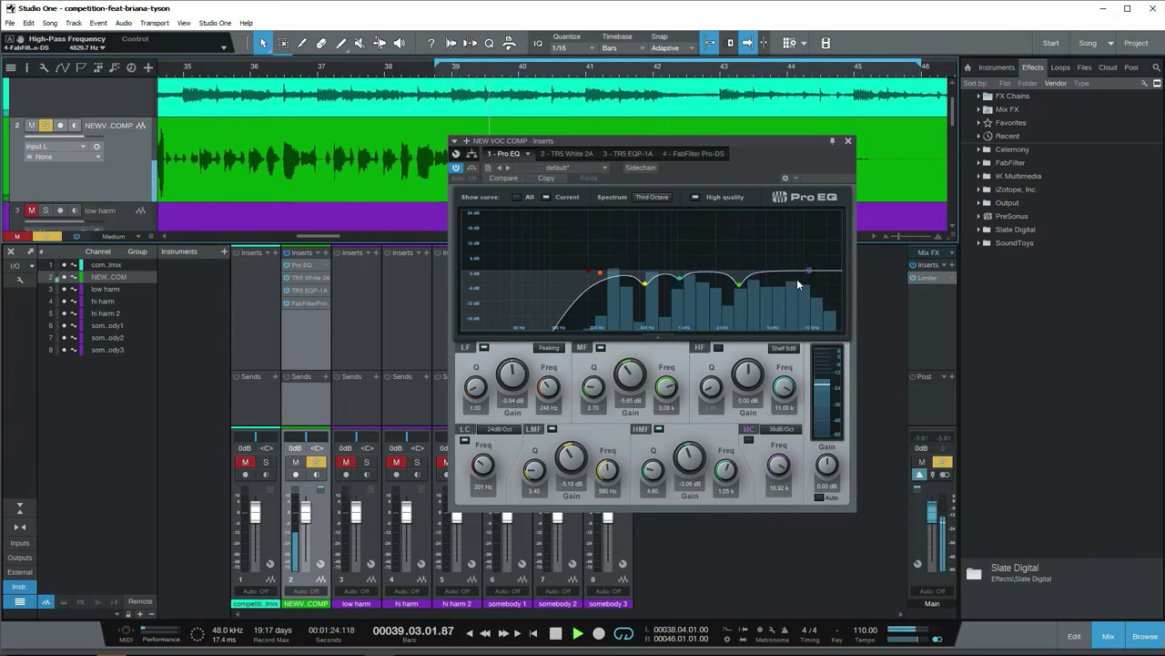
key("space")
left_click(848, 141)
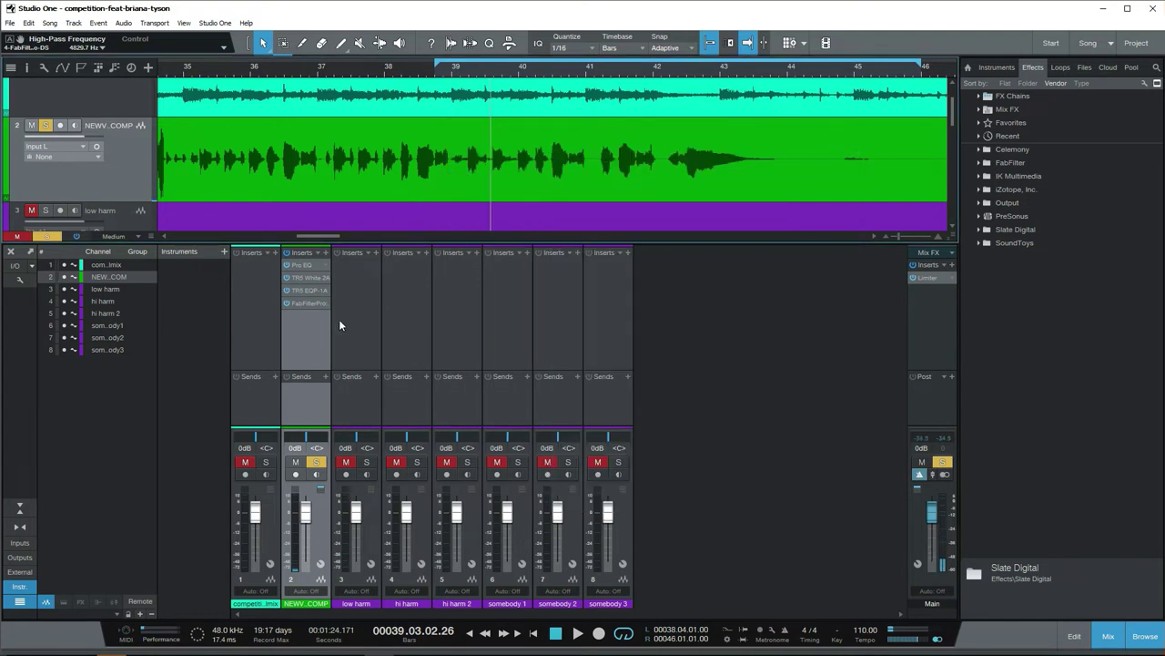
Set the Pro-DS detection band to 5.51–10.76 kHz, check the frequency area against the Pro EQ graph, and close the plug-in windows.
left_click(308, 302)
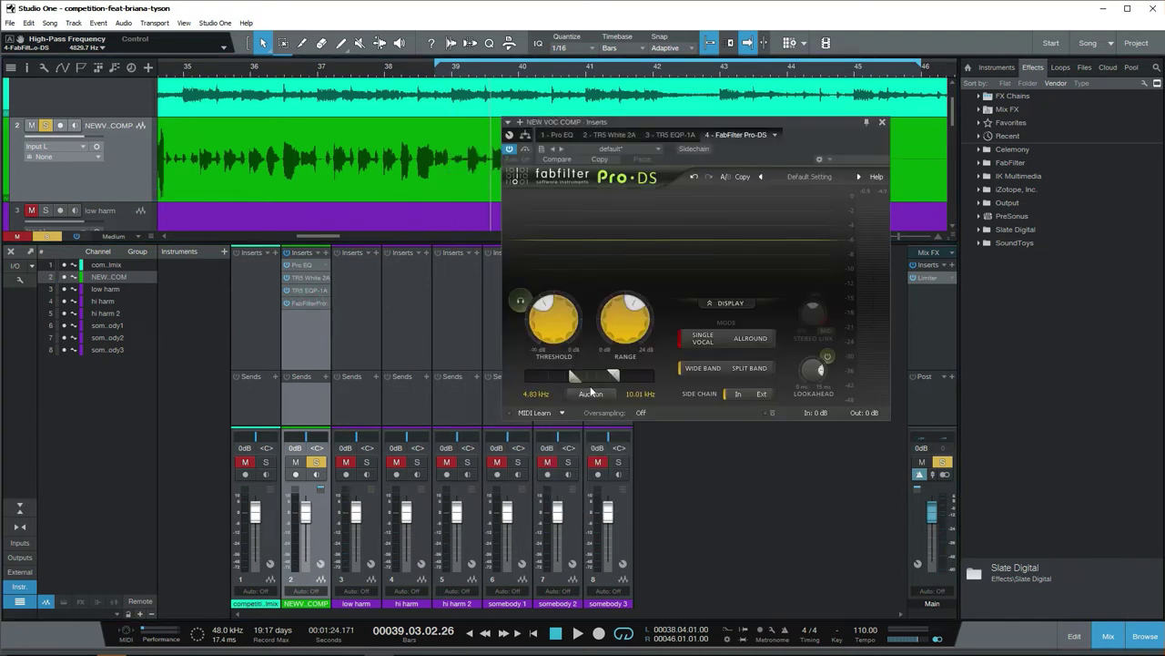
left_click_drag(571, 380, 624, 378)
left_click(303, 265)
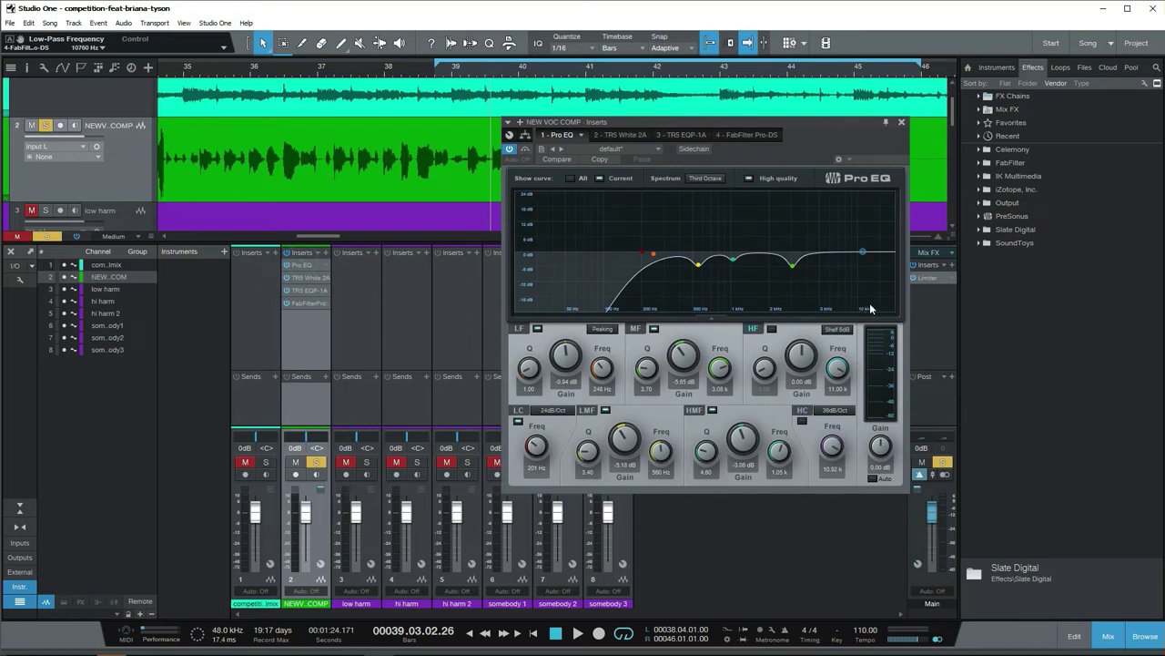
left_click(901, 123)
left_click(298, 304)
mouse_move(630, 339)
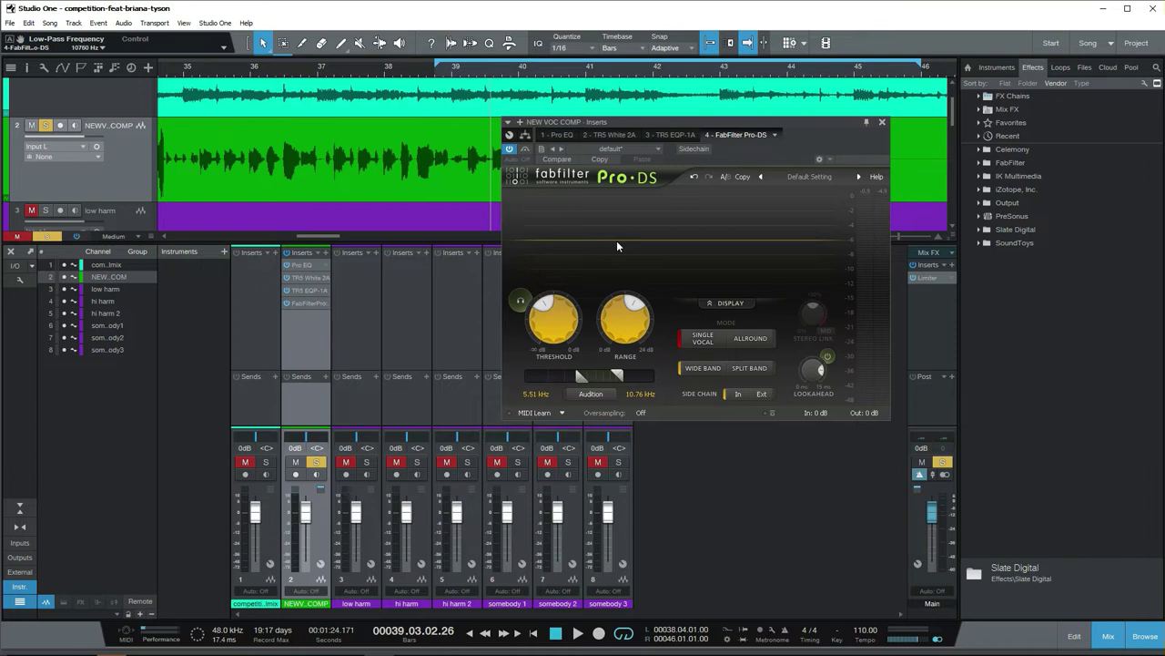
left_click(880, 122)
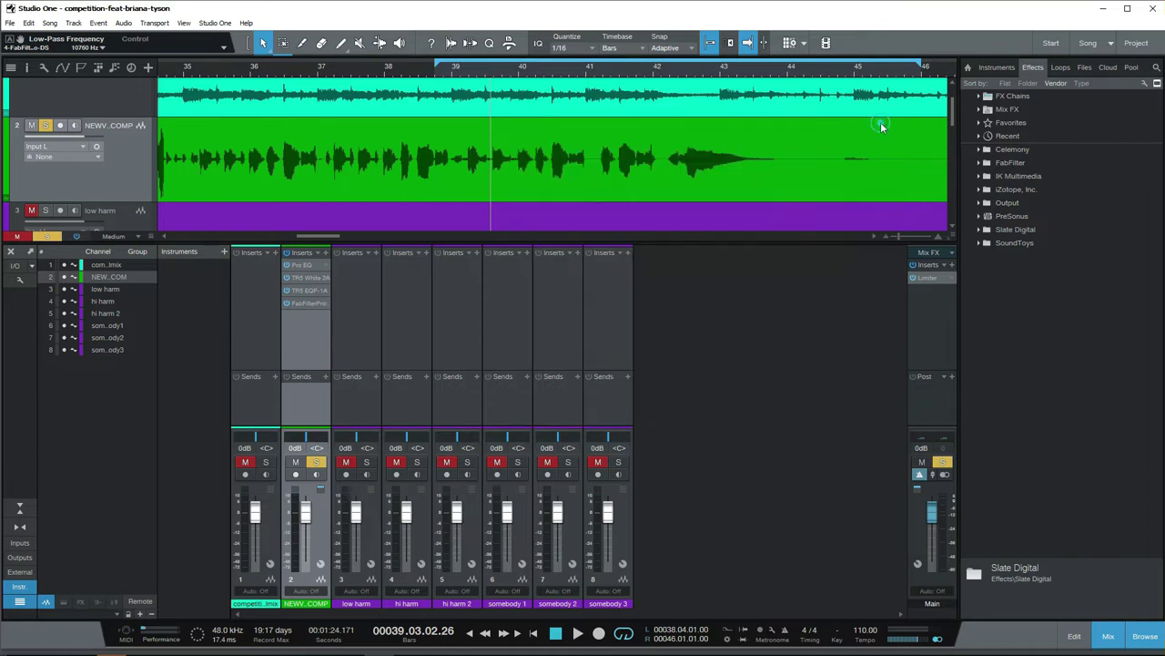
Play the de-essed vocal from the loop's start, look over the arrangement, and stop playback.
left_click(440, 72)
key("space")
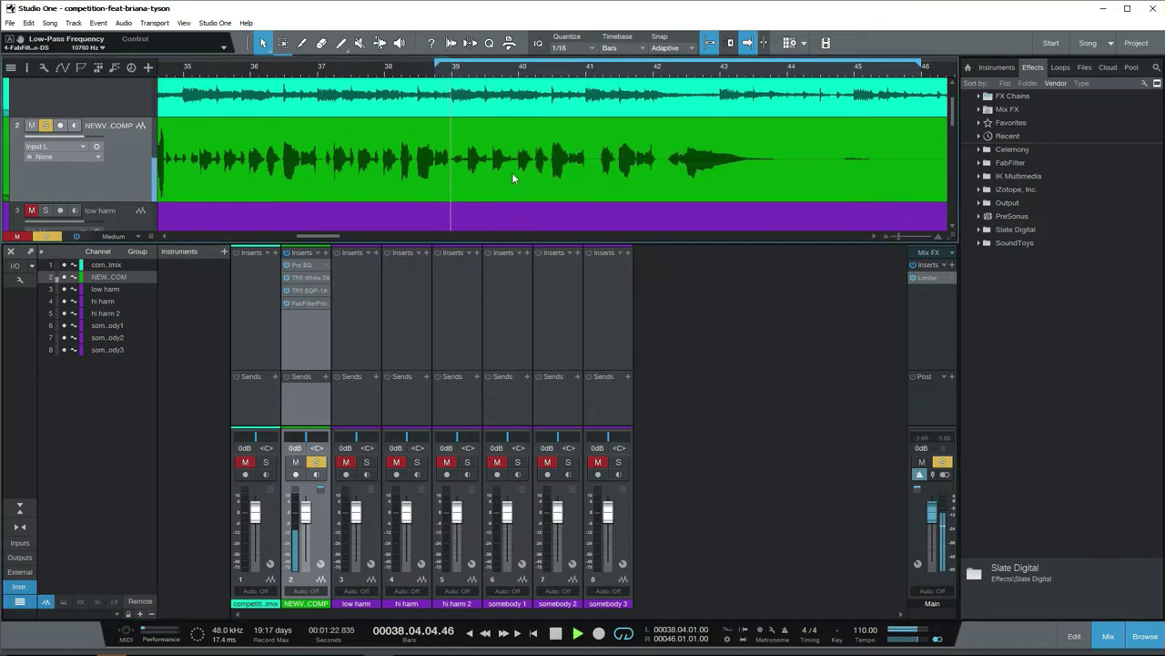
key("w")
key("w")
key("w")
scroll(543, 172, "down", 3)
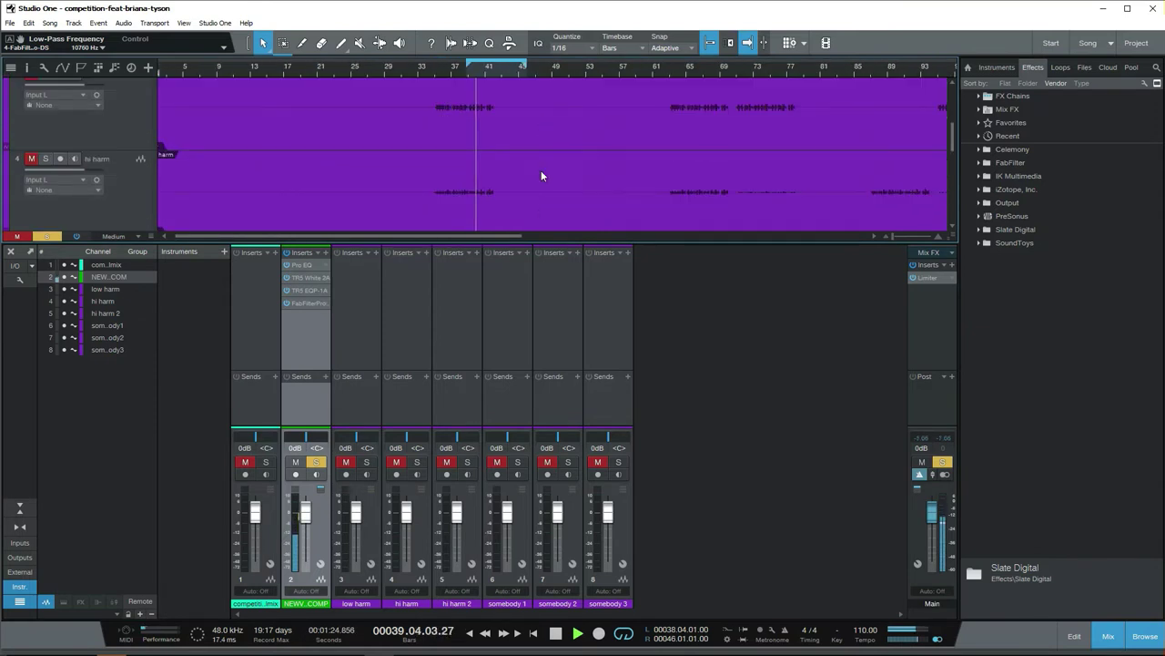
key("e")
key("e")
key("e")
scroll(548, 179, "up", 3)
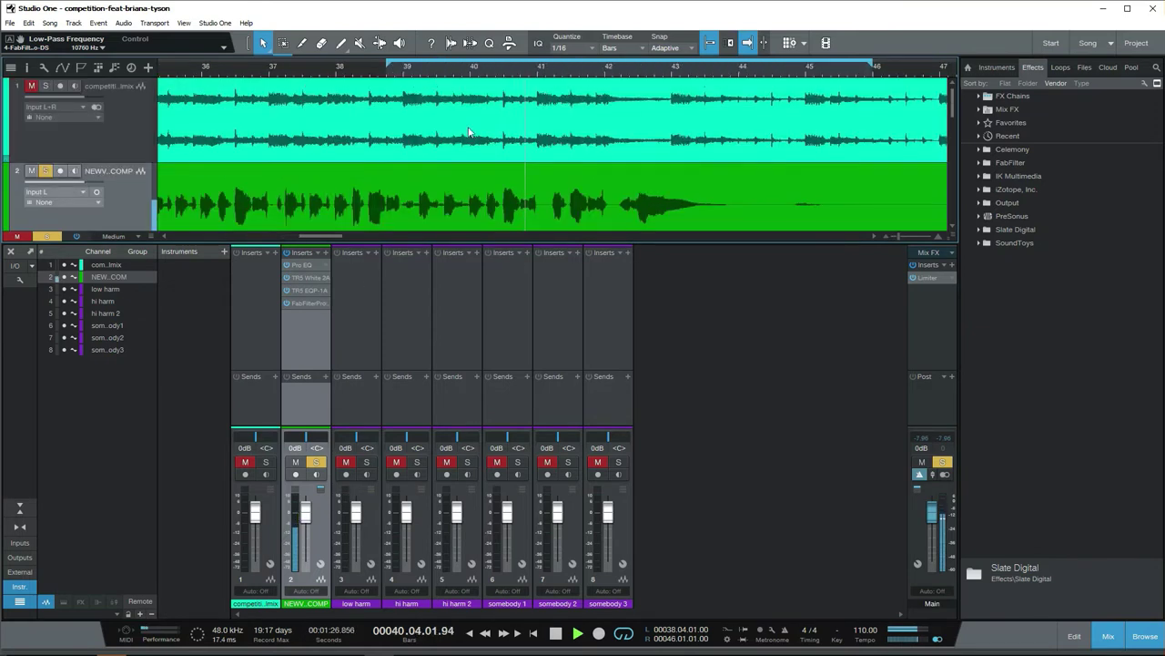
key("space")
scroll(436, 161, "down", 1)
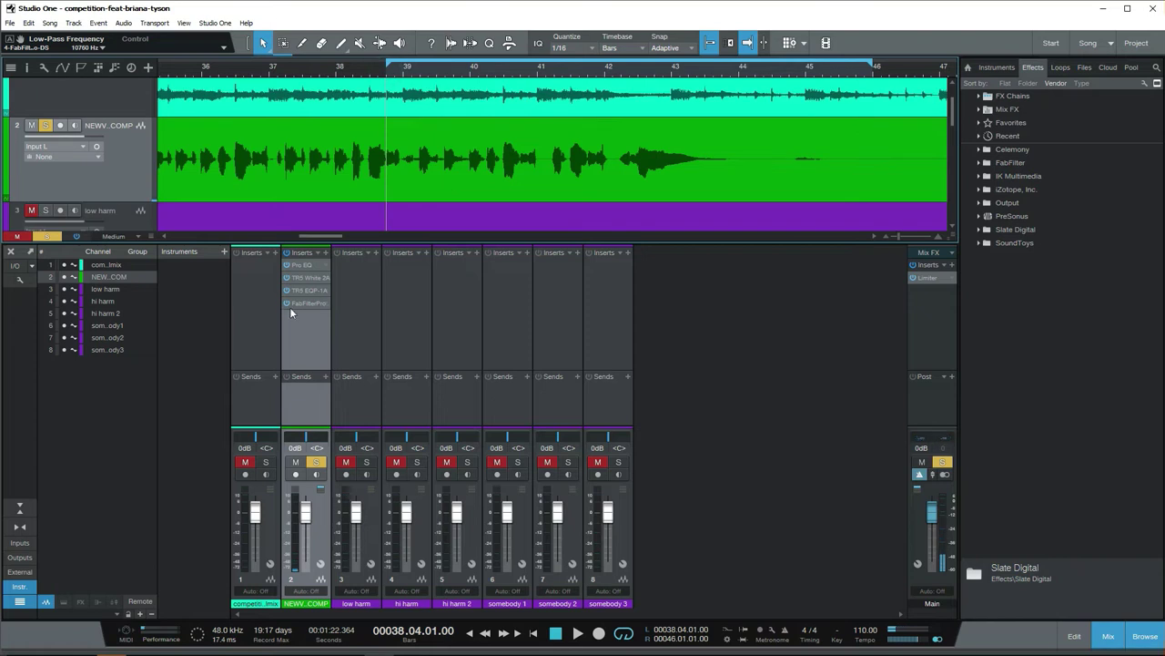
Replay the loop and toggle the Pro-DS bypass to compare the vocal with and without de-essing.
key("space")
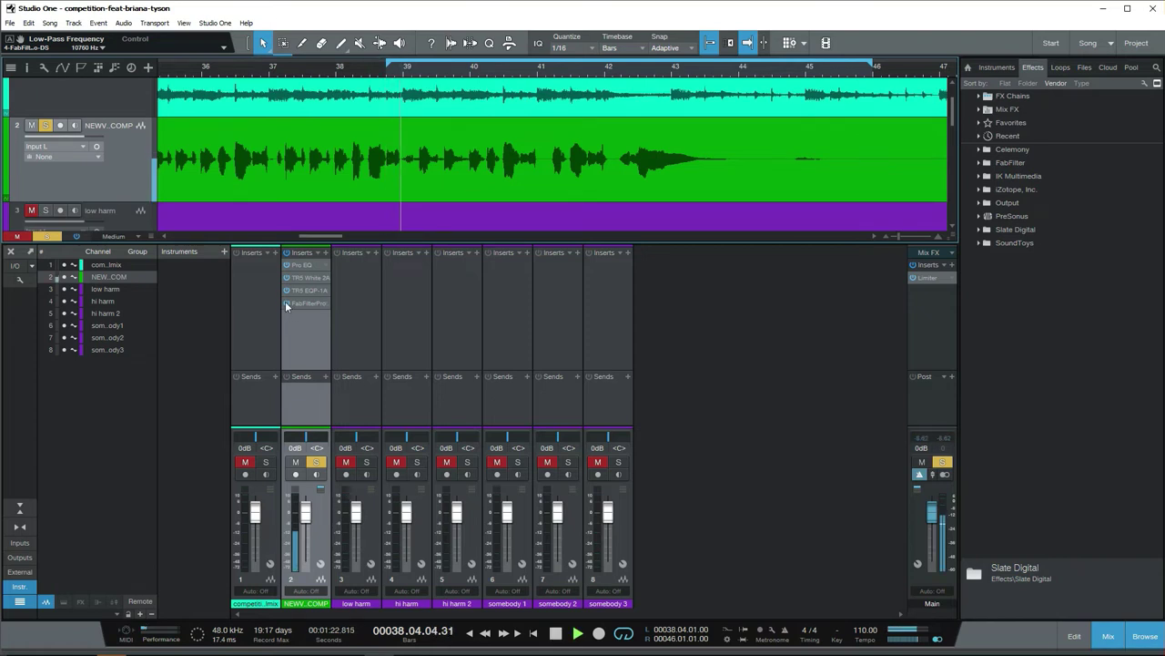
left_click(286, 303)
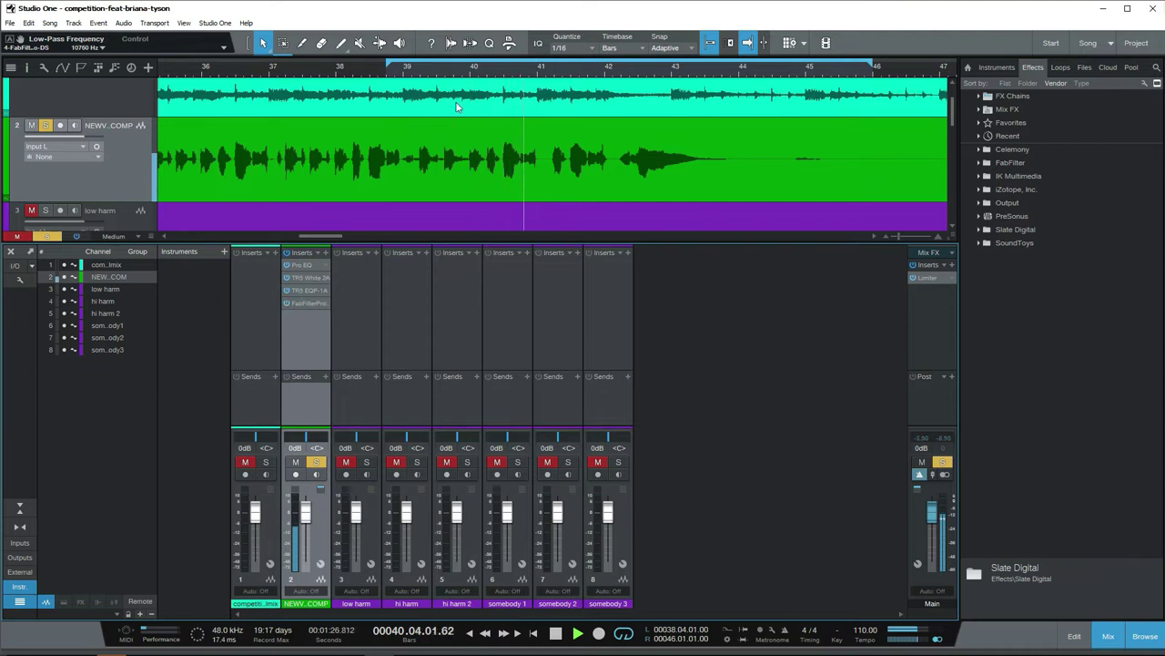
Unsolo the lead vocal channel to hear it together with the instrumental mix.
left_click(420, 159)
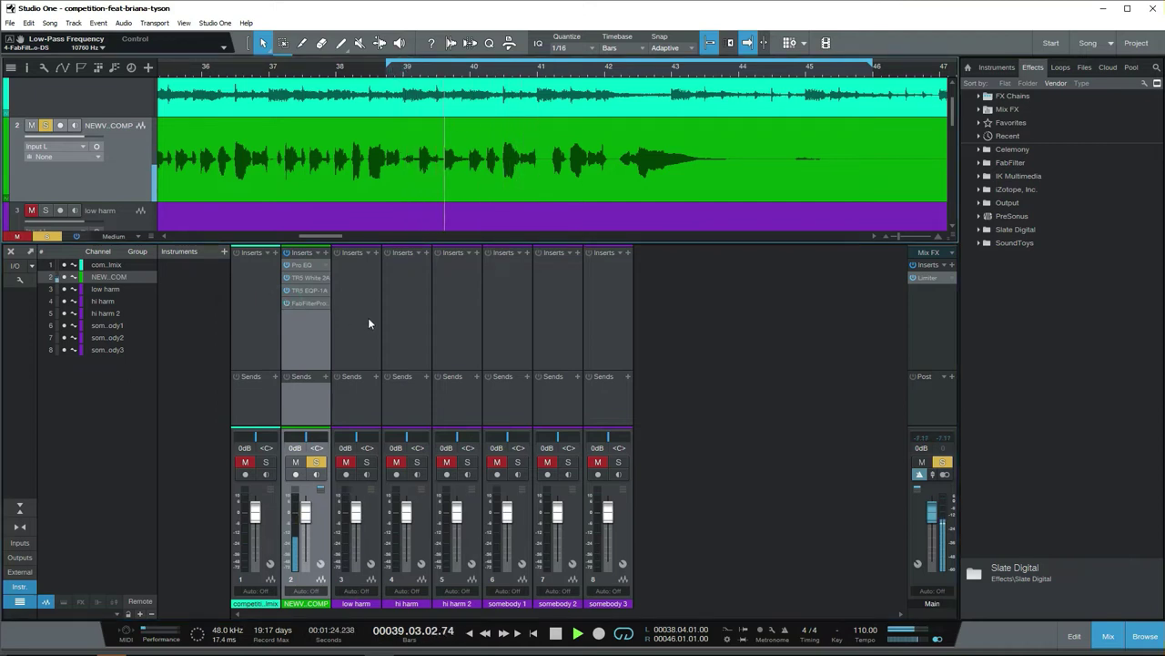
key("w")
key("w")
key("w")
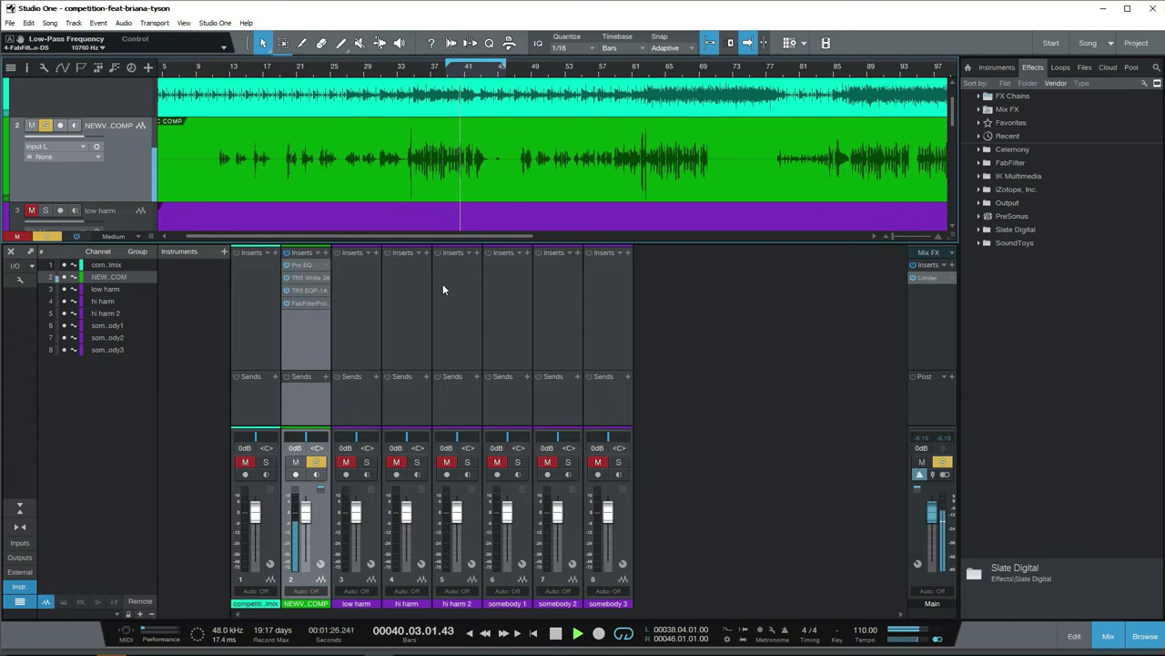
left_click(316, 461)
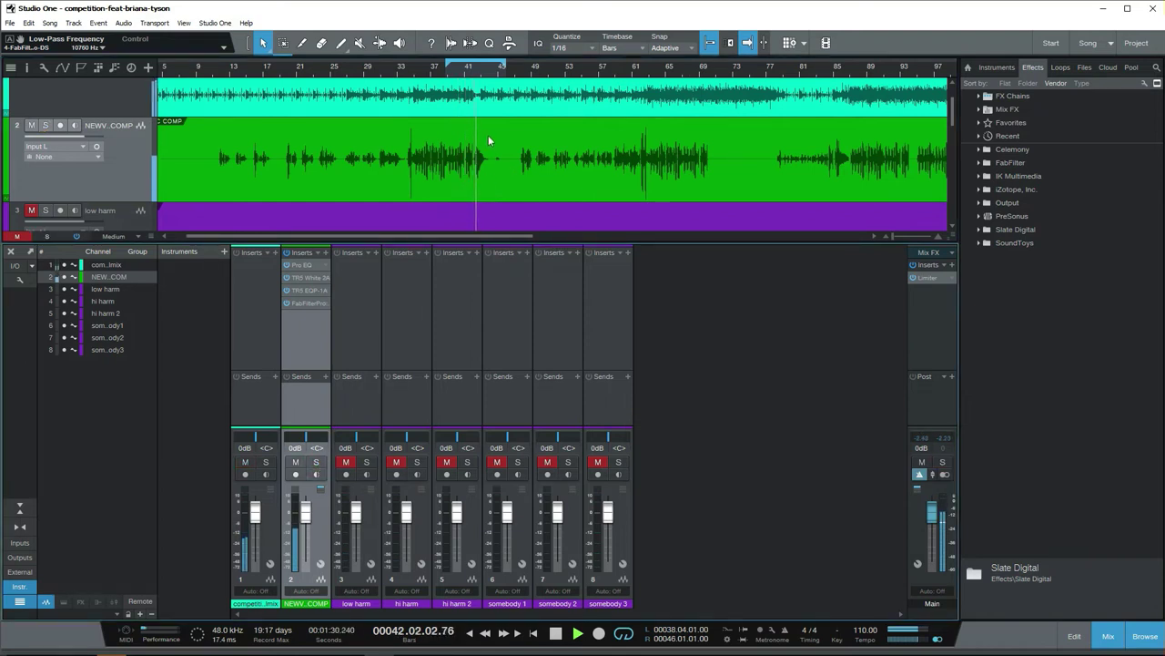
Extend the loop's start back to bar 34 and lower the lead vocal's volume to -1.4 dB while the loop plays.
left_click_drag(447, 66, 406, 65)
key("space")
left_click(410, 74)
key("space")
scroll(450, 127, "down", 1)
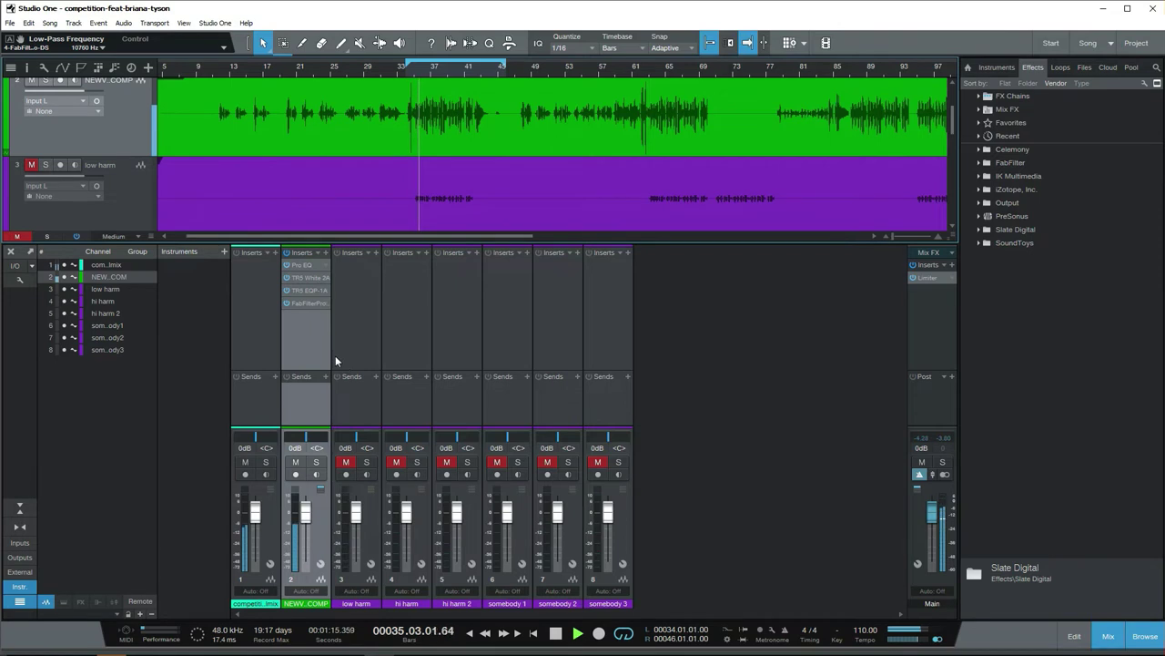
left_click_drag(308, 516, 308, 519)
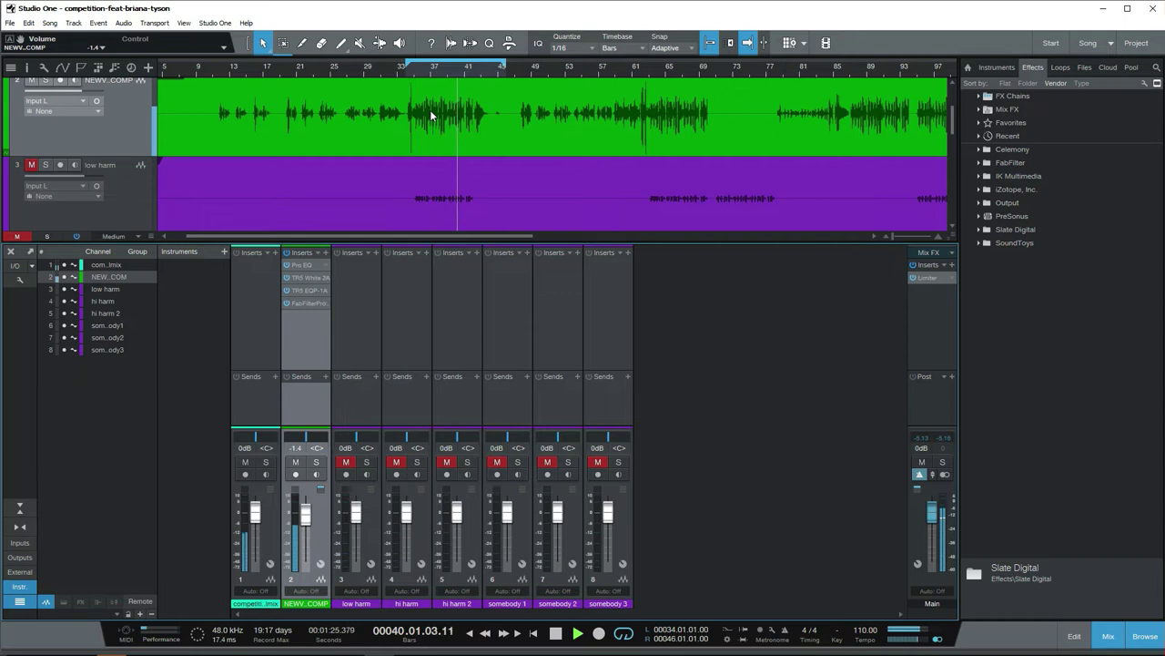
Play the vocal with the mix from around bar 28 and from around bar 11 to check its balance in the earlier sections.
scroll(434, 134, "up", 1)
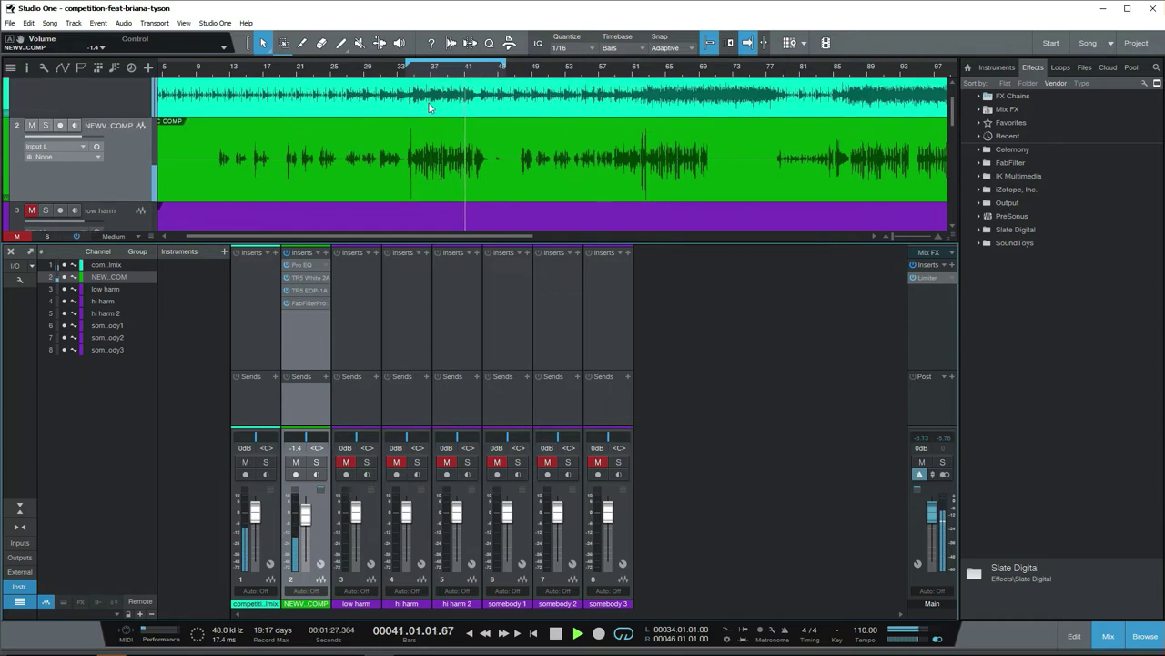
left_click(357, 71)
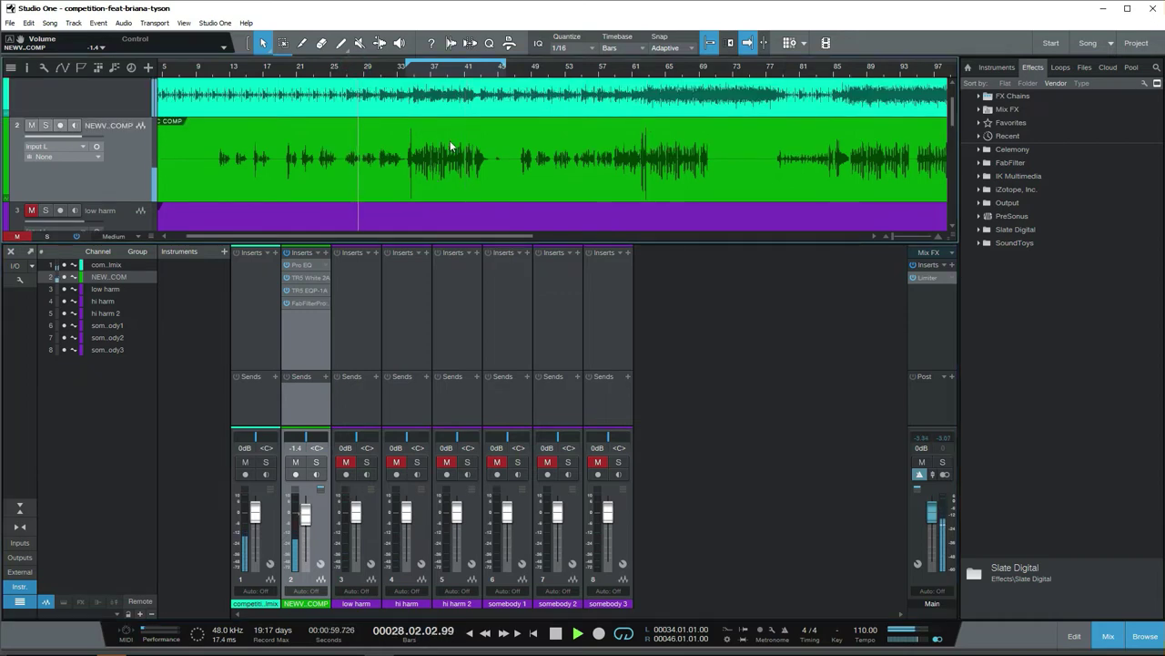
left_click(218, 72)
key("e")
key("e")
key("e")
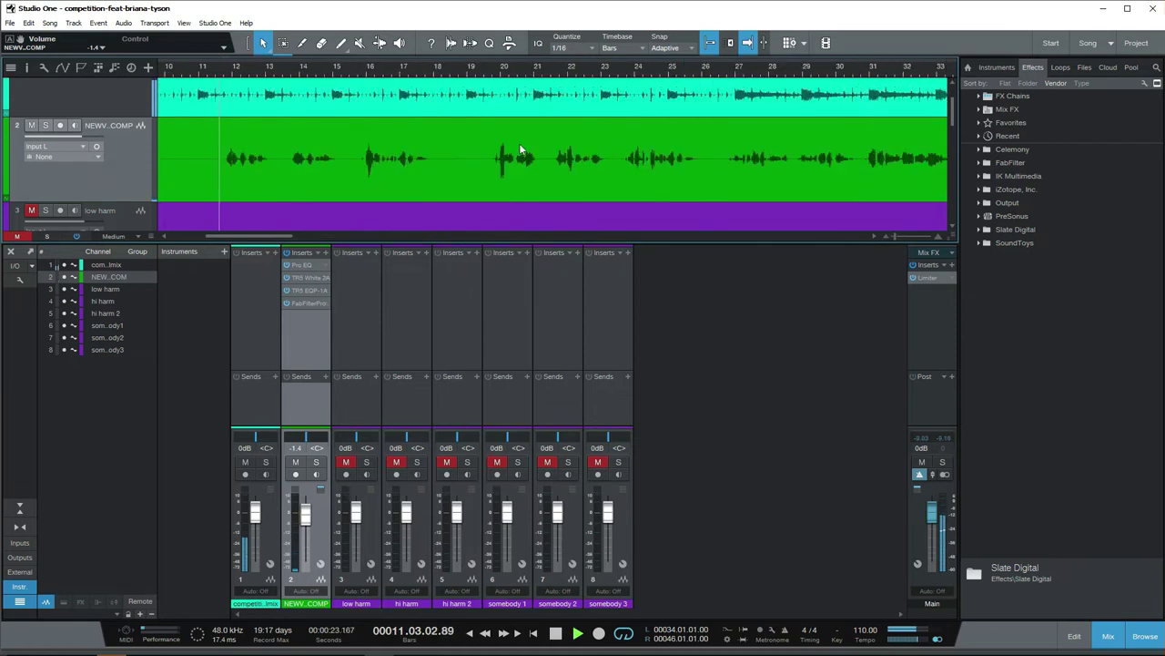
key("w")
key("w")
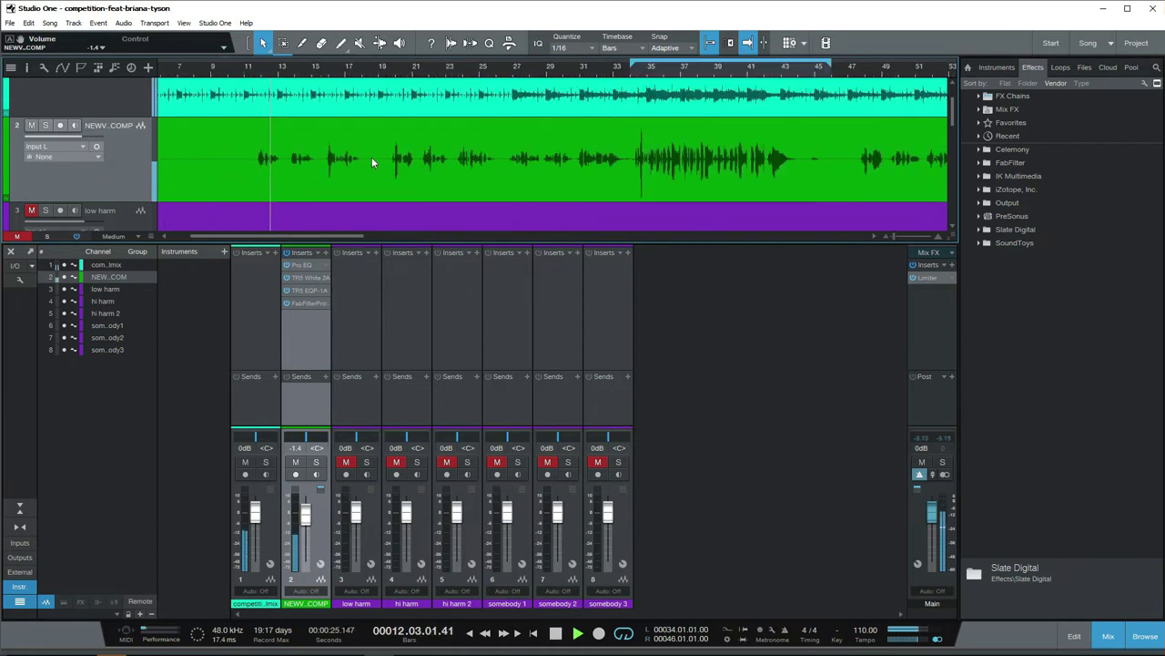
Play the verse from around bar 12 with the lead vocal's inserts bypassed and again with them enabled.
key("space")
left_click(287, 253)
left_click(253, 76)
key("space")
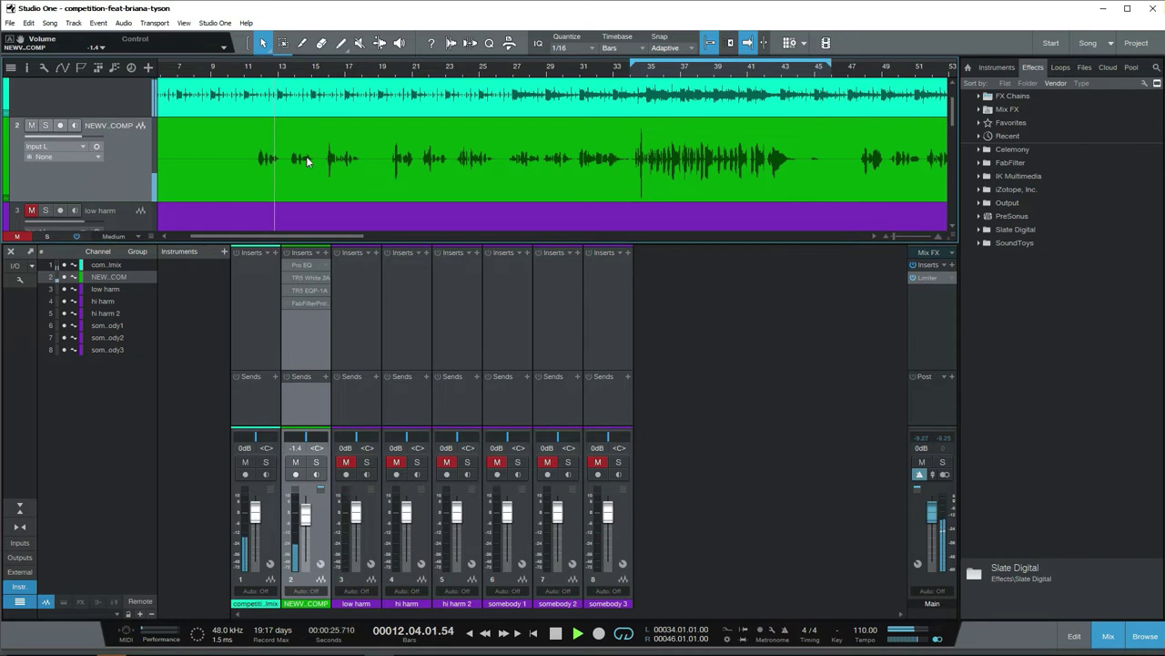
left_click(287, 253)
key("space")
left_click(251, 69)
key("space")
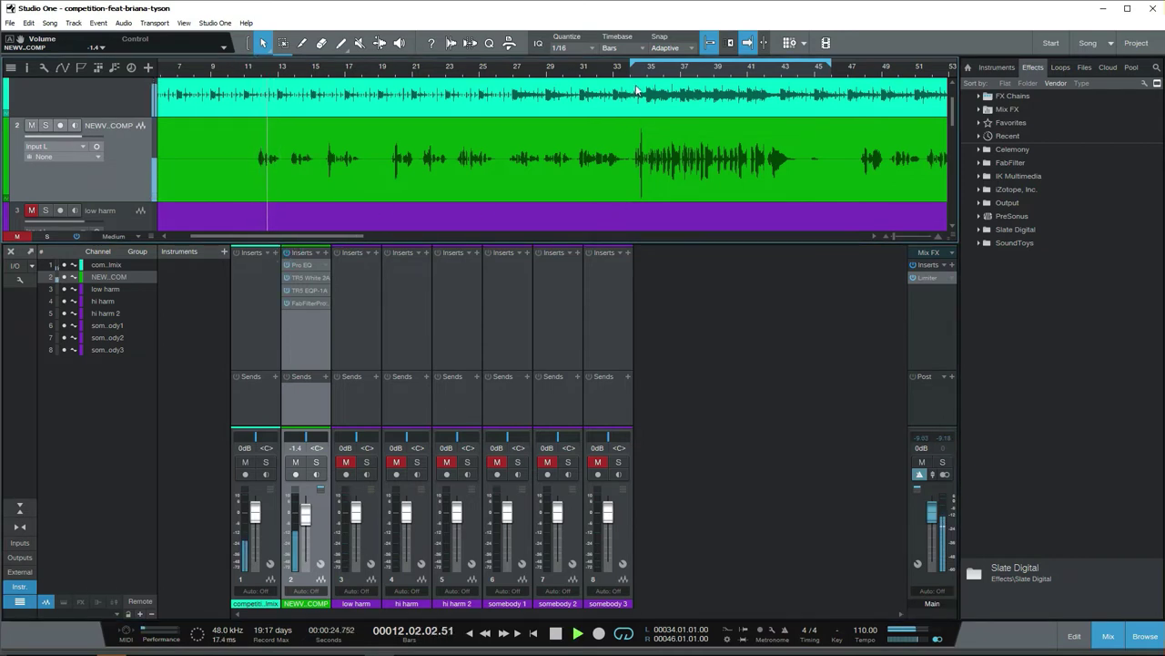
Play the section from bar 34 with the lead vocal's inserts bypassed, and re-enable them to compare.
key("space")
left_click(630, 78)
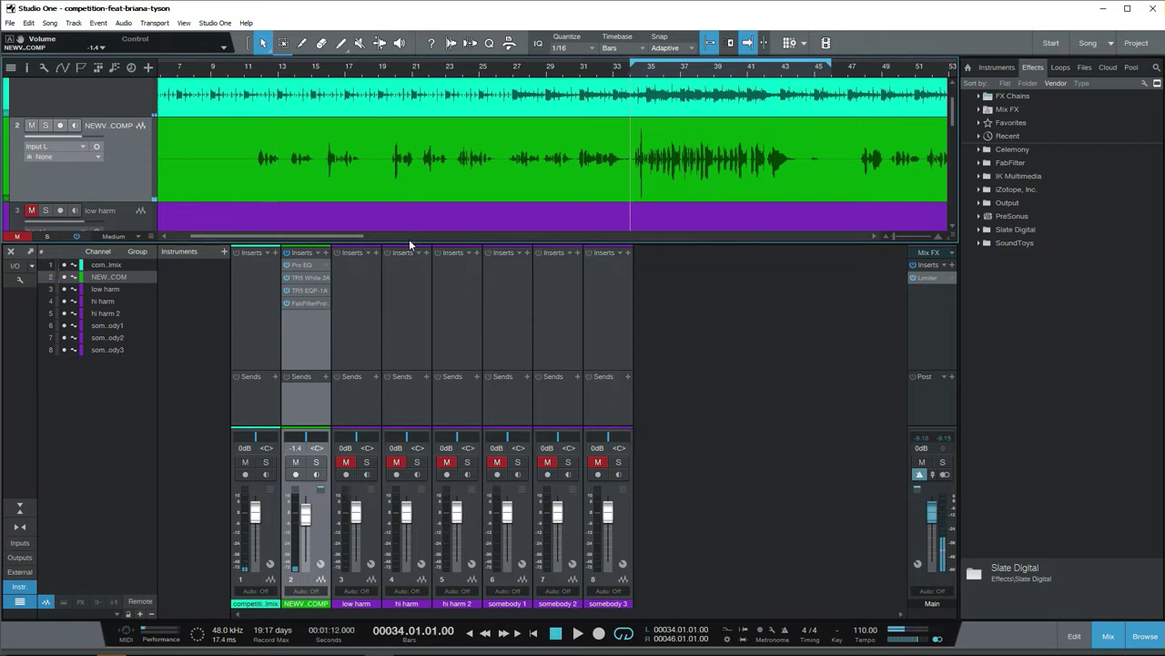
left_click(288, 254)
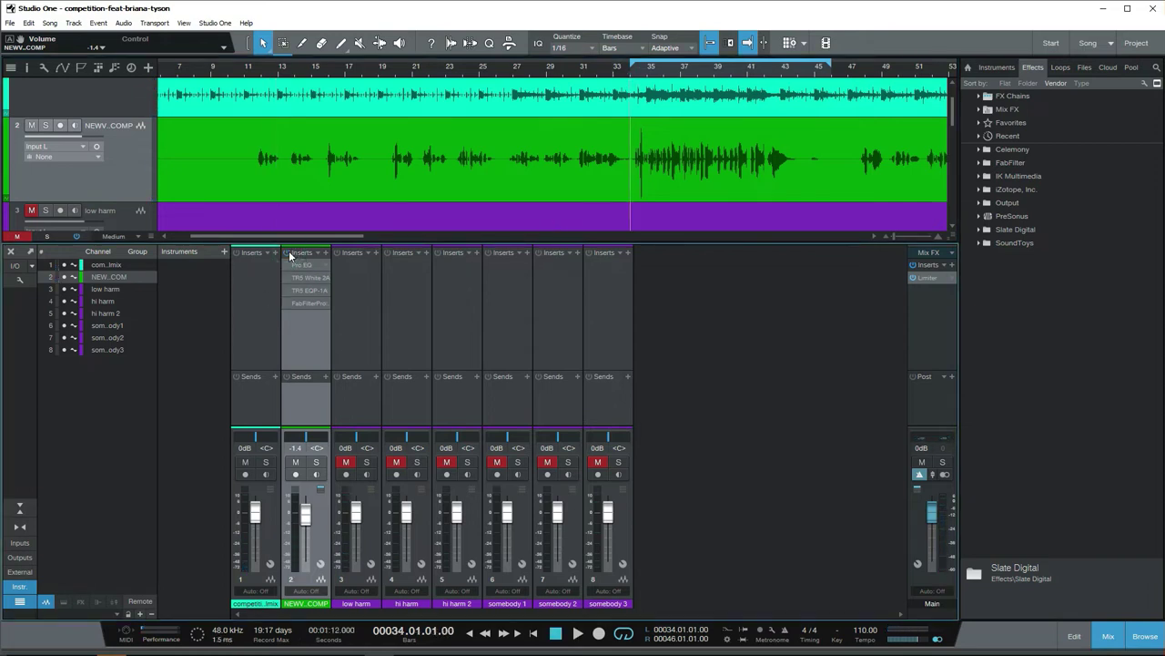
key("space")
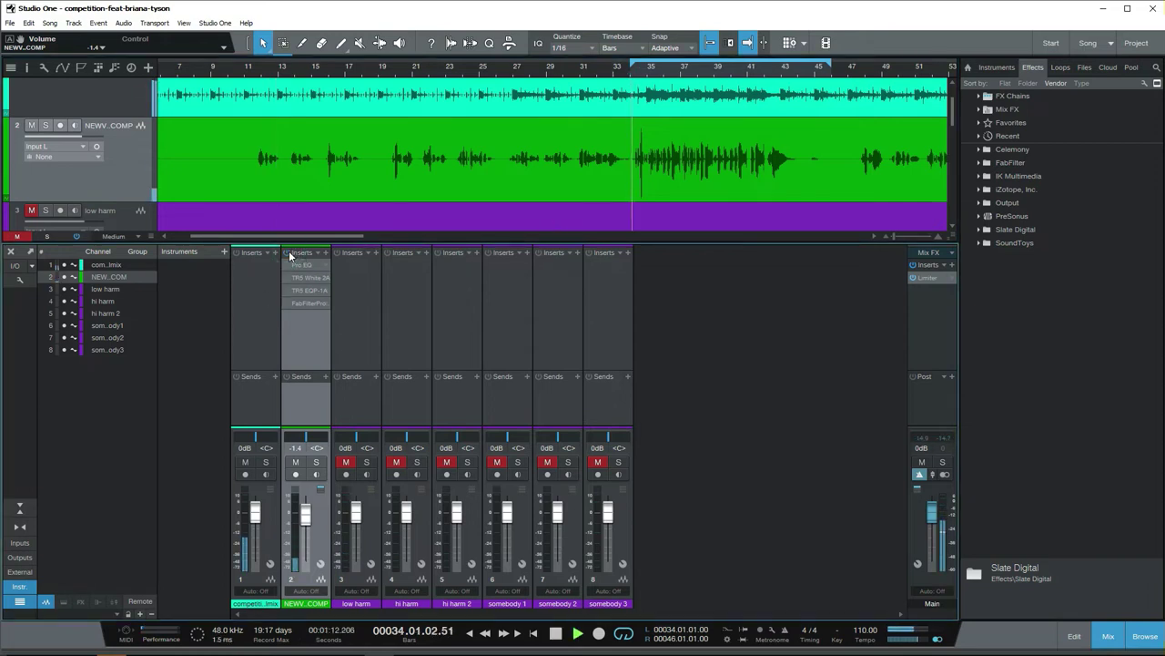
left_click(626, 73)
left_click(289, 254)
Shorten the playback loop so that it ends at bar 44.
key("w")
key("w")
key("w")
key("w")
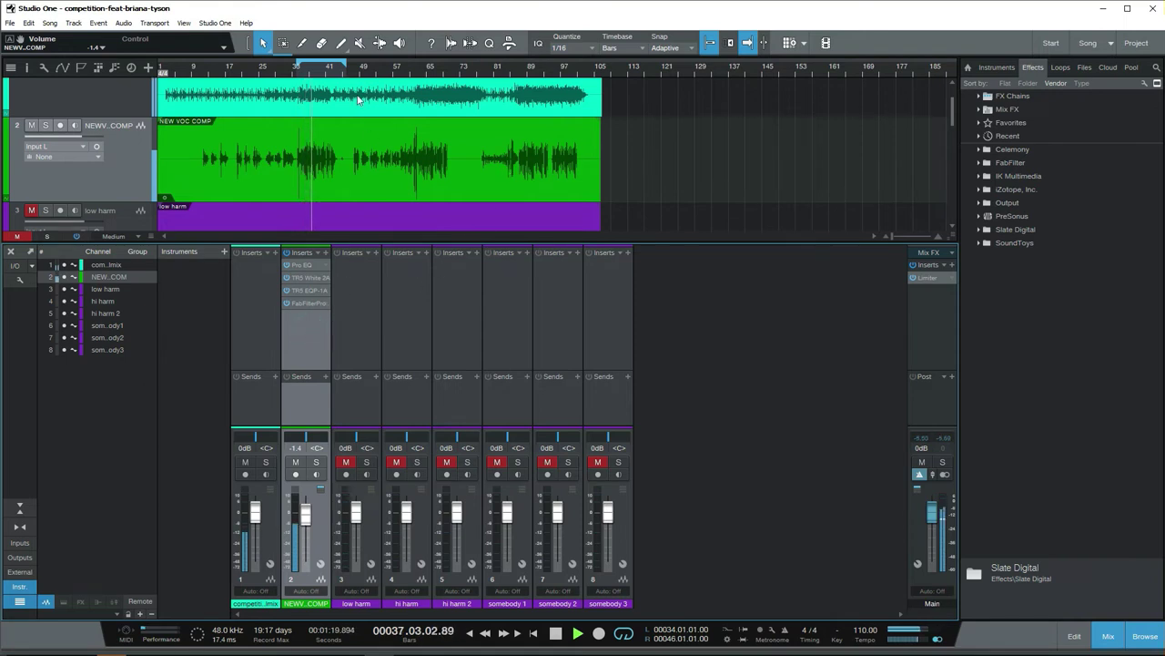
key("e")
key("e")
key("e")
key("e")
key("e")
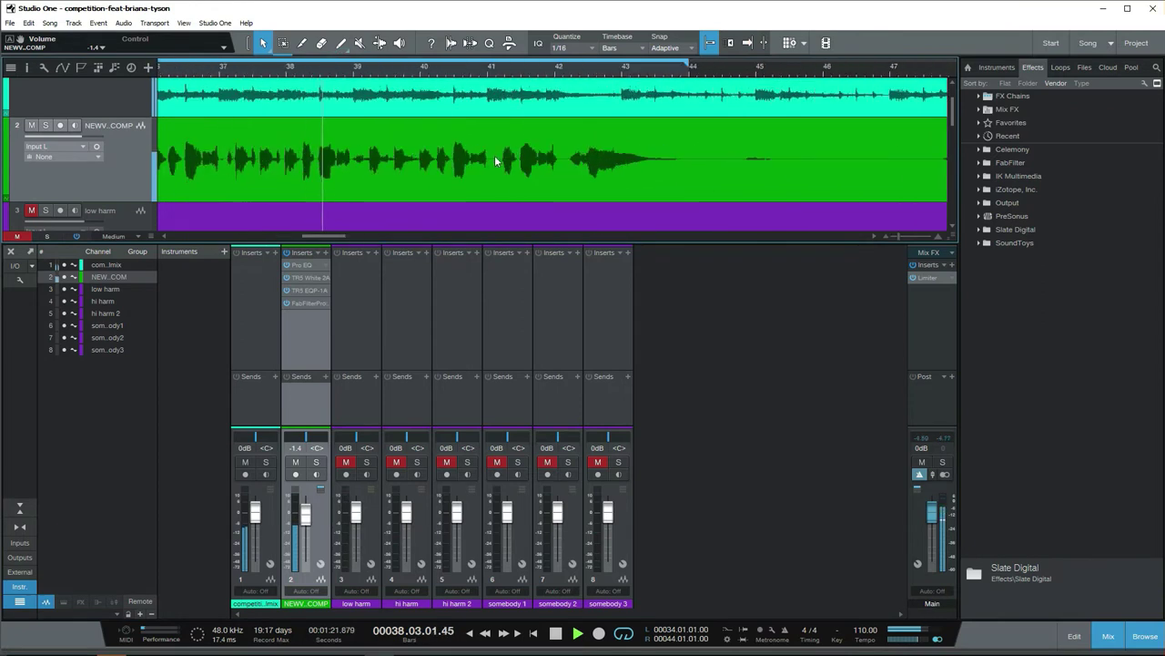
key("w")
key("w")
key("w")
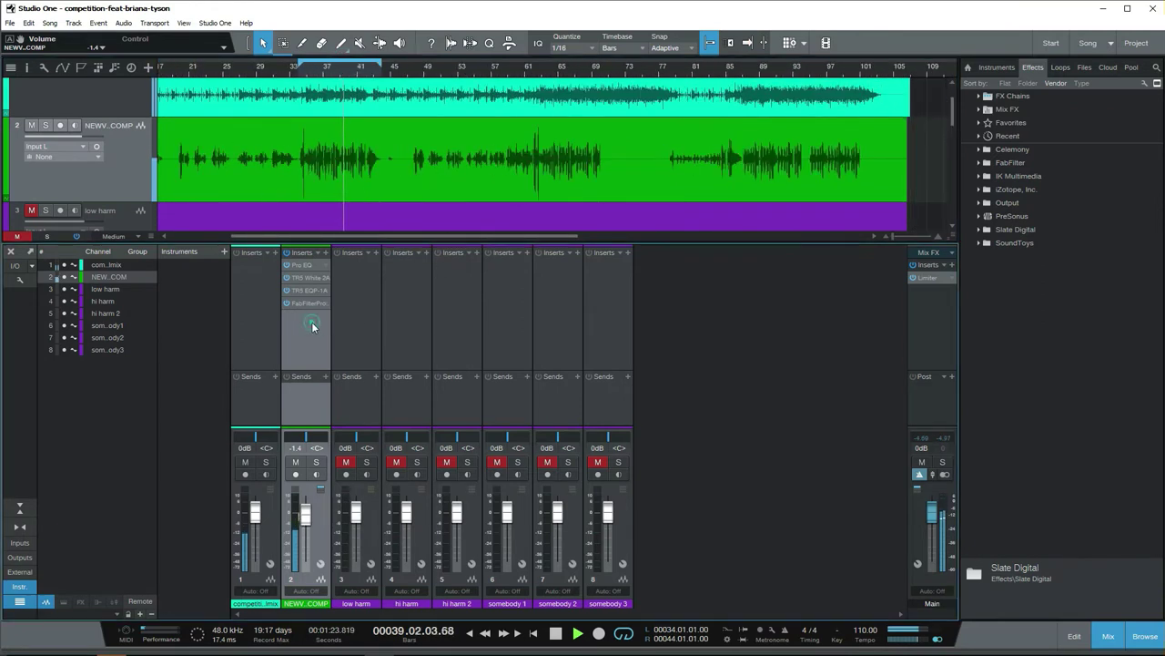
Stop playback and save the song.
key("space")
left_click(9, 23)
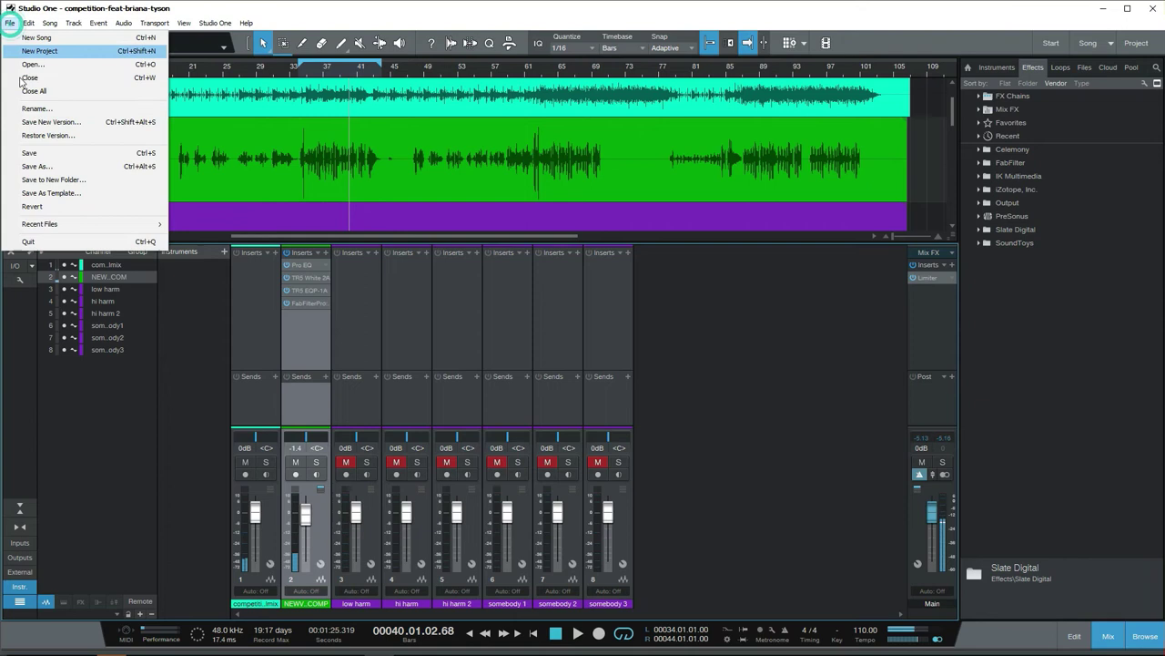
left_click(50, 153)
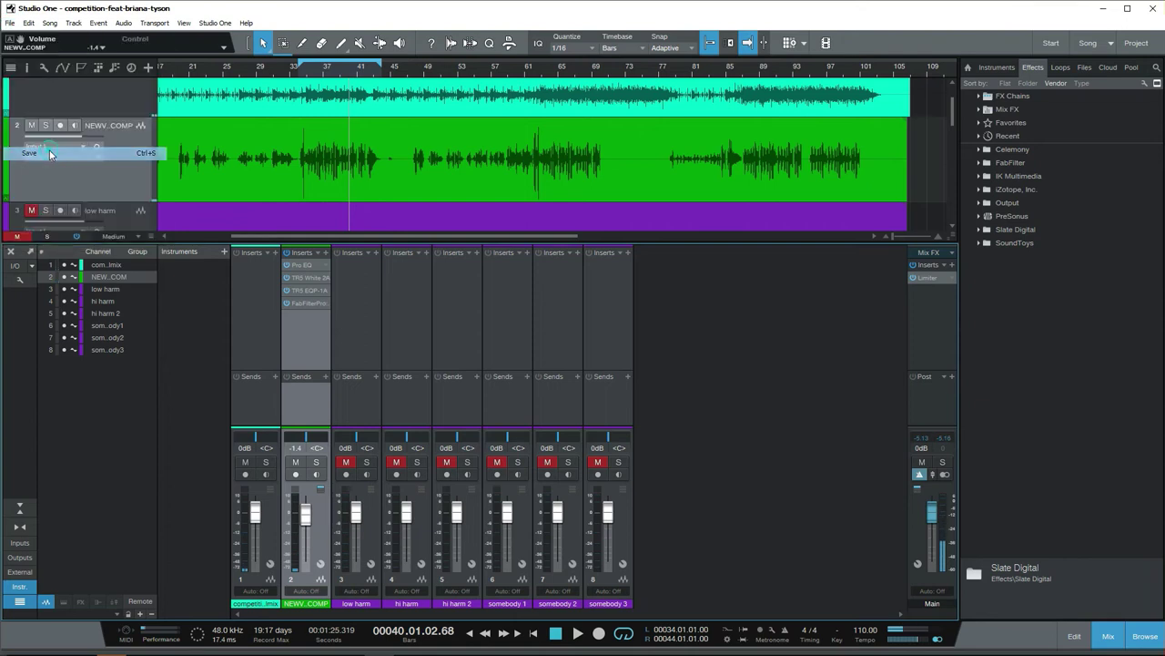
Add Slate Digital's Virtual Tape Machines as the fifth insert on the lead vocal and reposition its window.
left_click(325, 254)
left_click(342, 337)
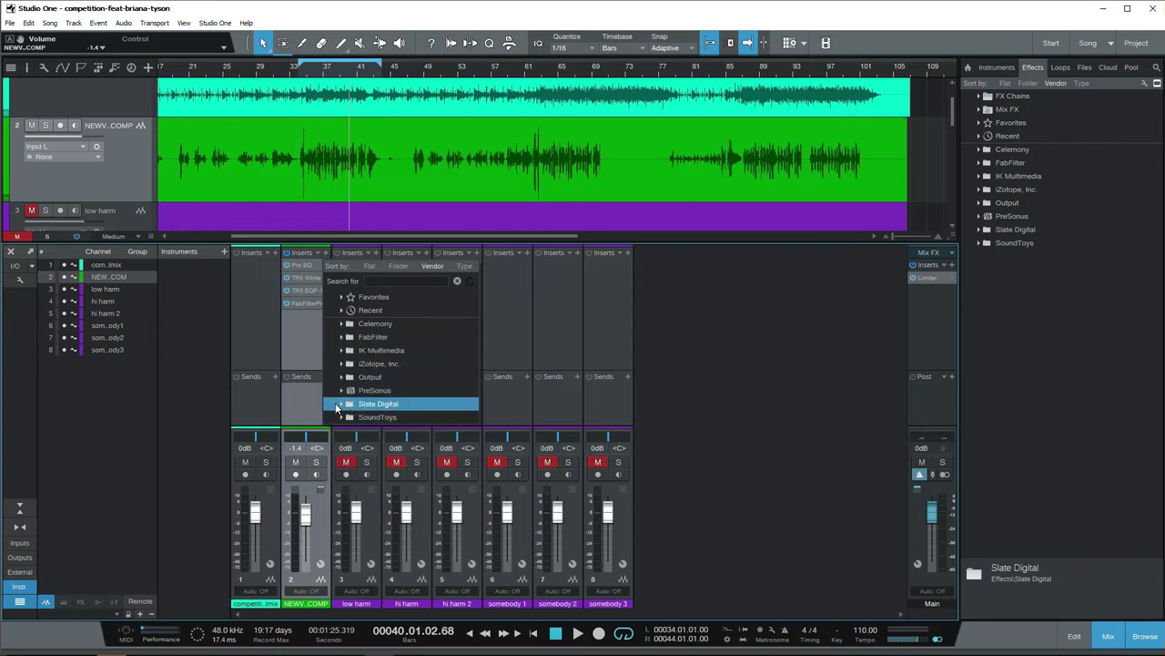
left_click(340, 403)
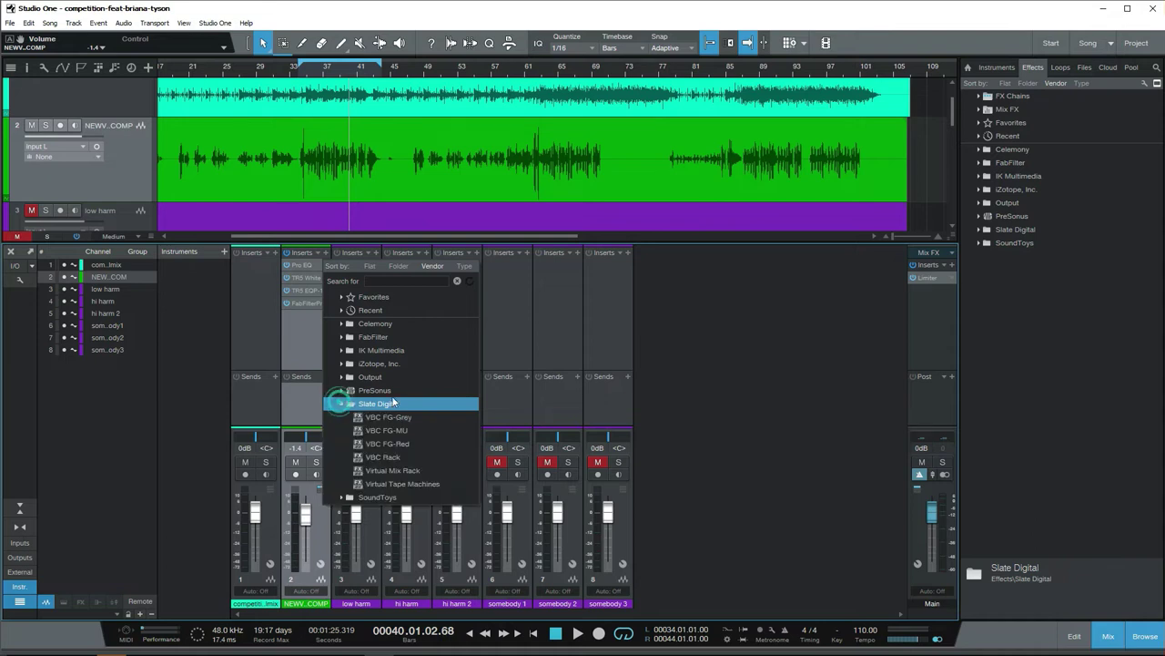
left_click(424, 482)
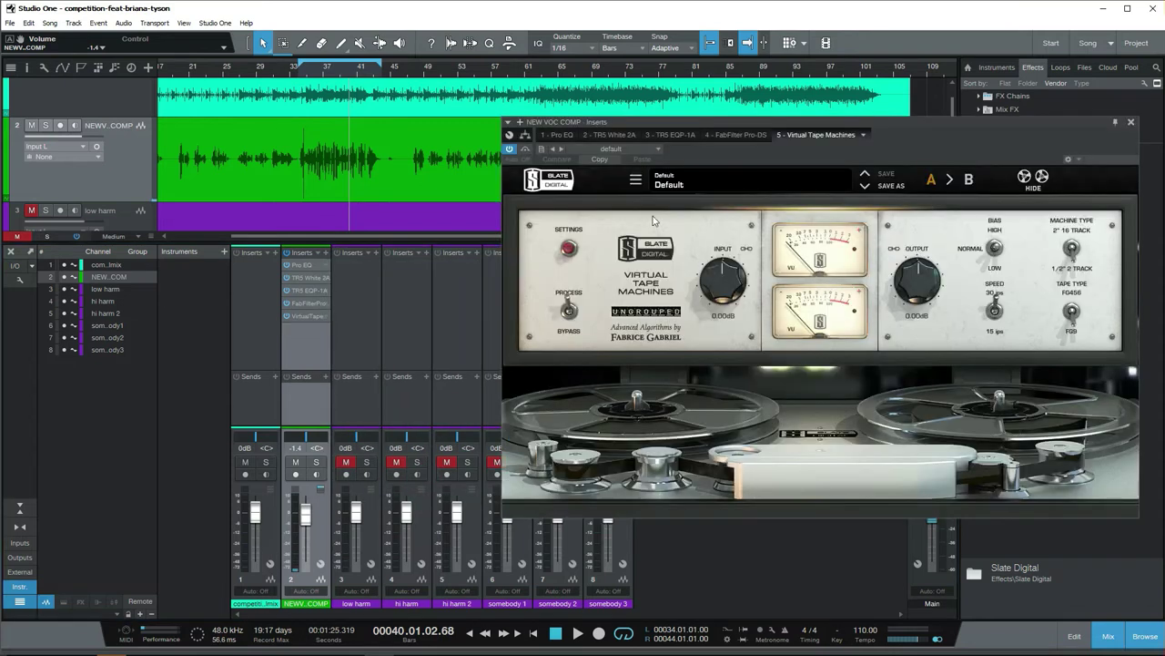
left_click_drag(713, 128, 615, 142)
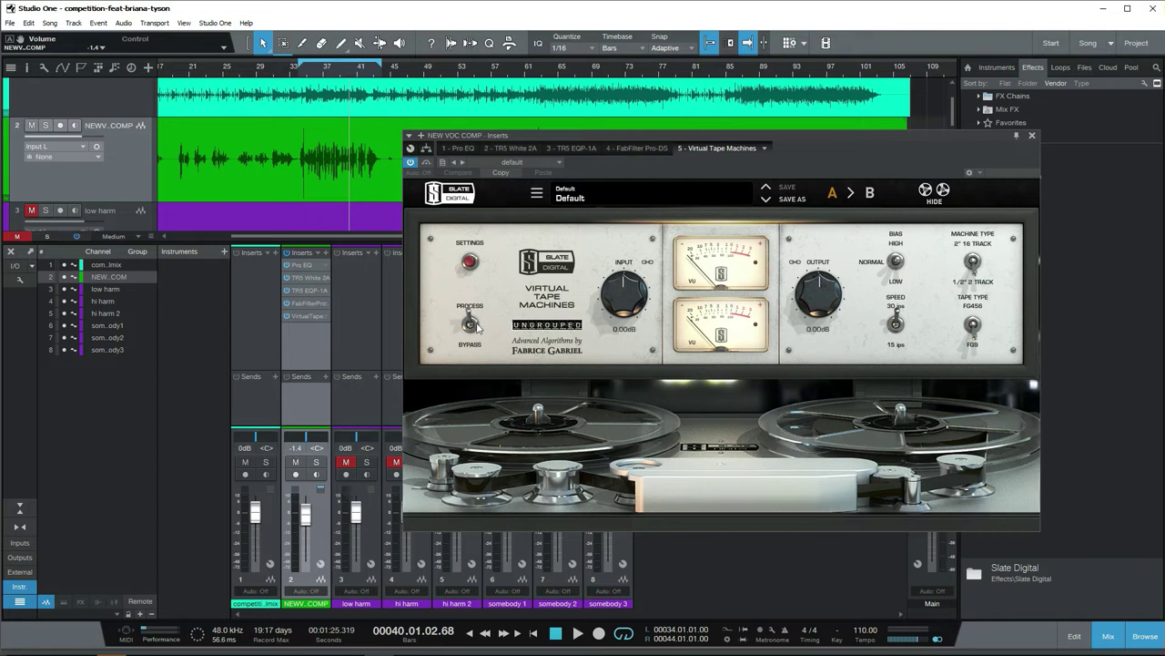
Compare the 15 ips and 30 ips tape speeds while playing the loop, finish on 30 ips and stop playback.
left_click(896, 325)
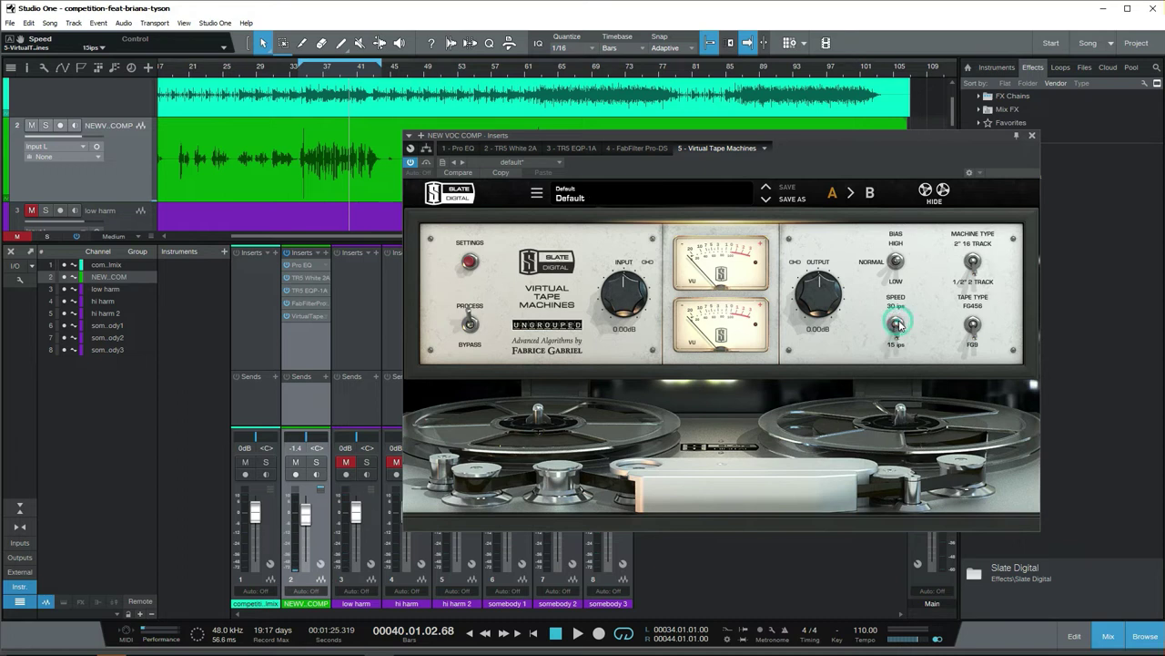
left_click(897, 324)
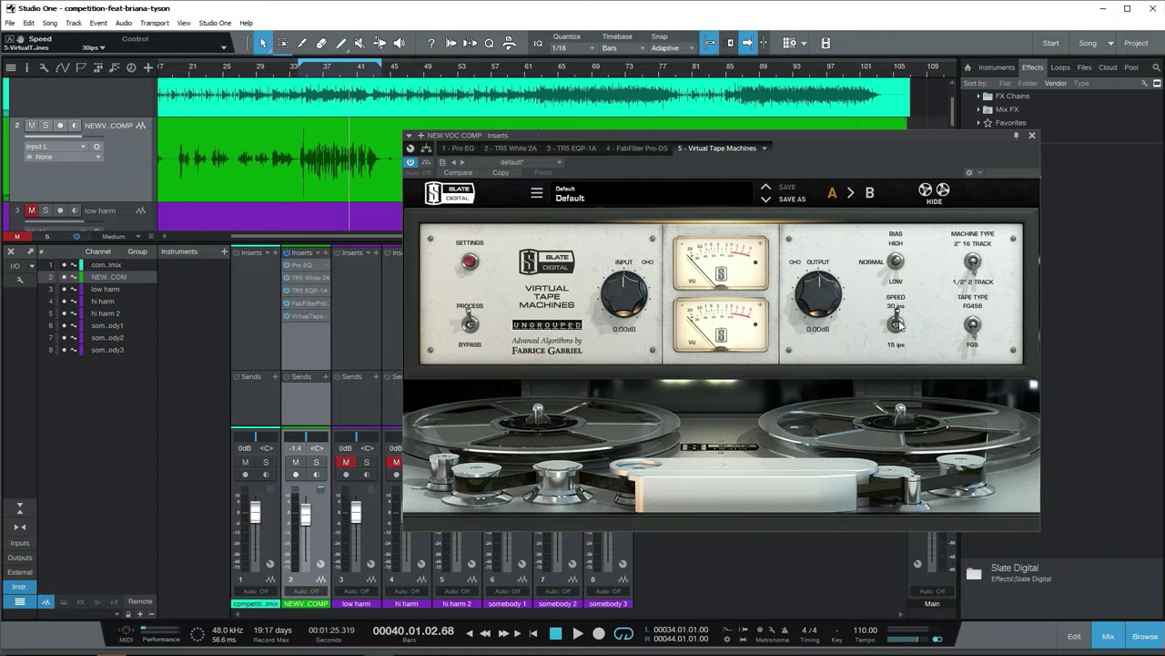
left_click(898, 324)
left_click(897, 326)
key("space")
left_click(897, 323)
key("space")
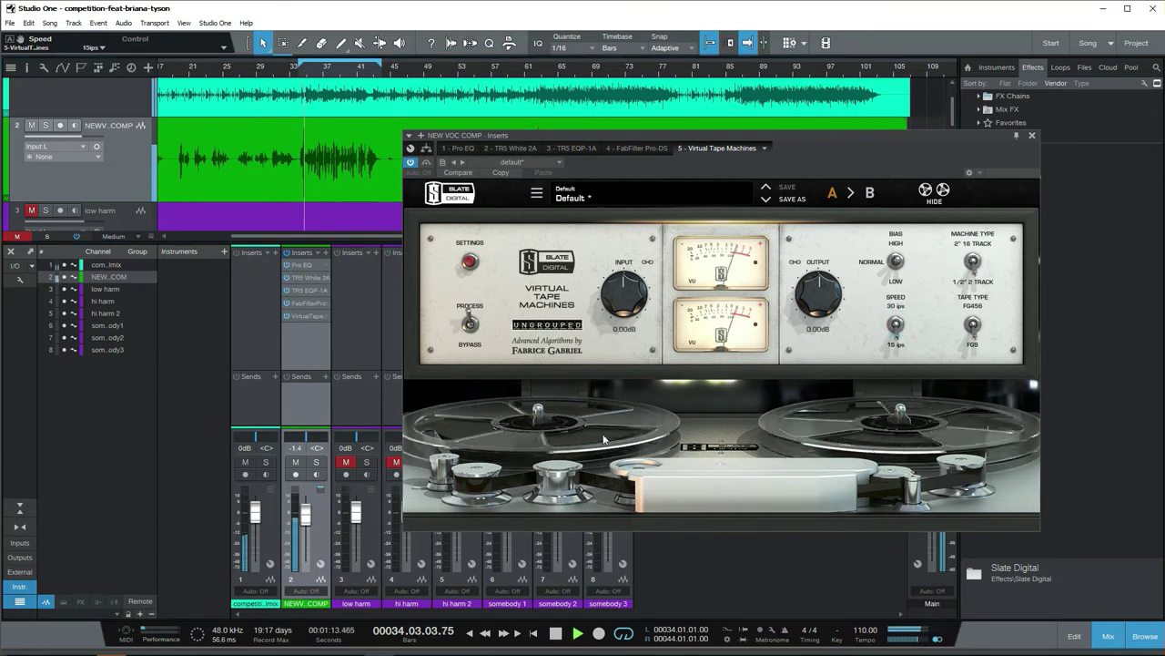
left_click(898, 328)
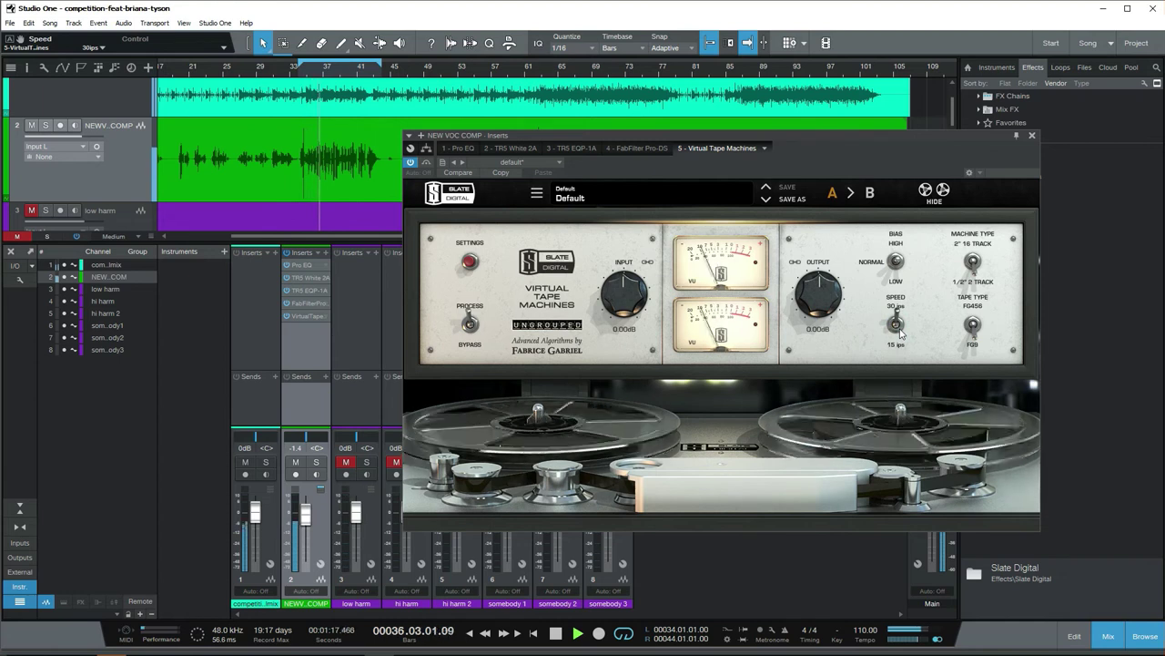
left_click(898, 328)
left_click(898, 327)
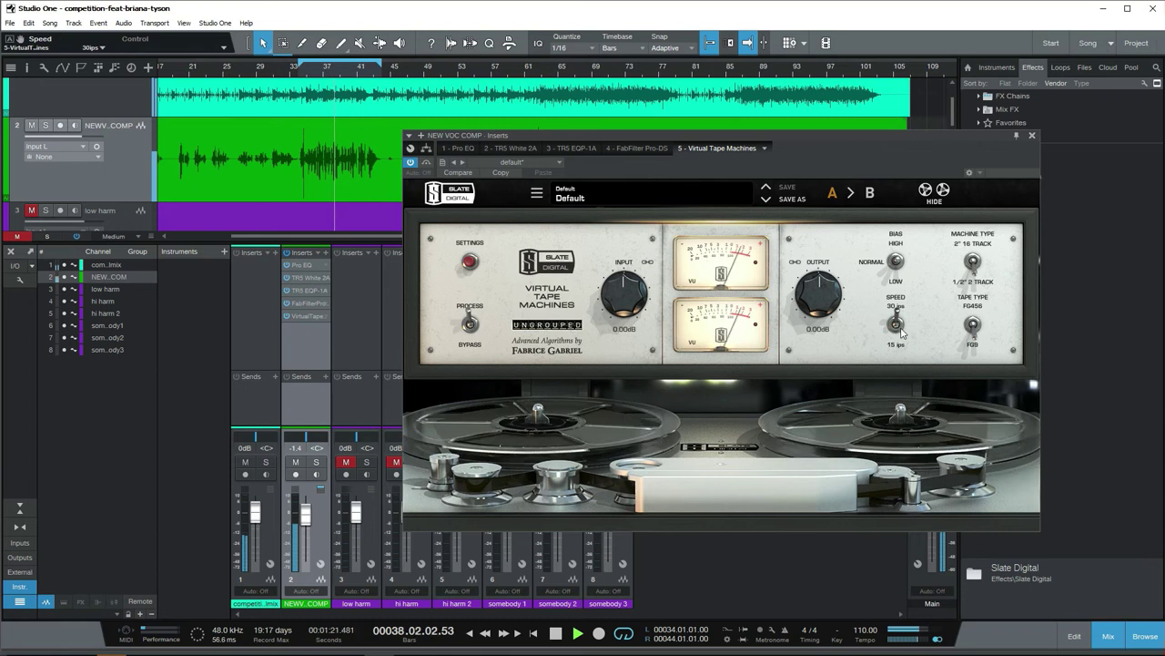
left_click(898, 326)
left_click(898, 326)
key("space")
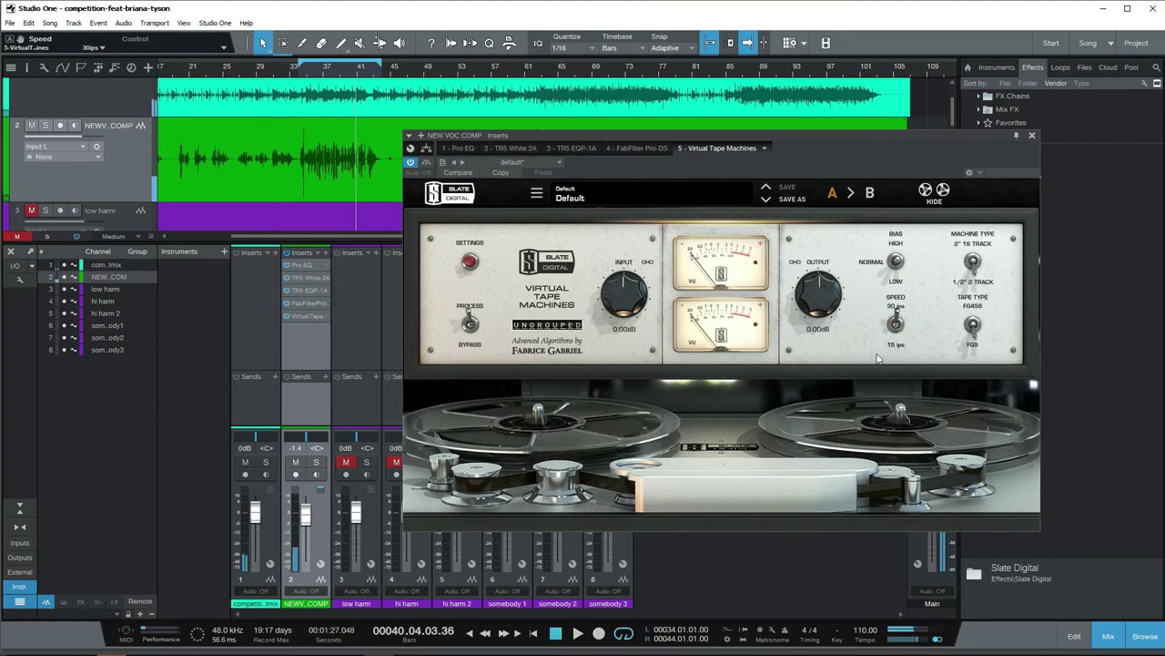
Play the loop from bar 34, compare the lead vocal with Virtual Tape Machines bypassed and processed, leave it processing and stop playback.
left_click_drag(311, 73, 308, 83)
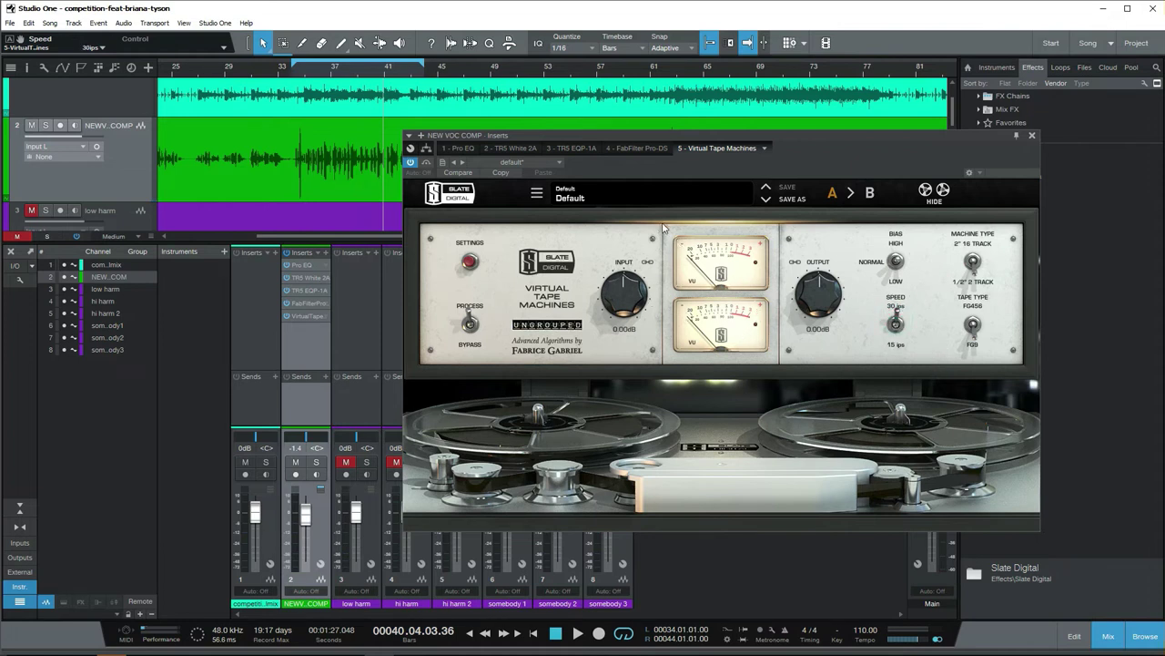
left_click(471, 321)
left_click(293, 75)
key("space")
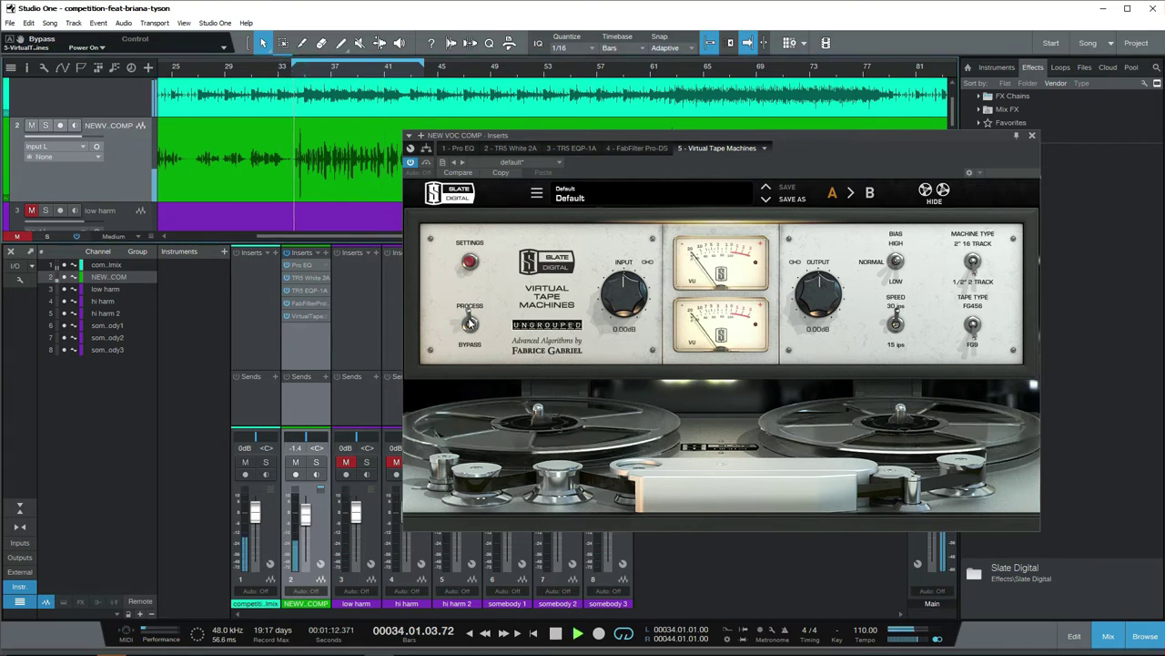
left_click(470, 323)
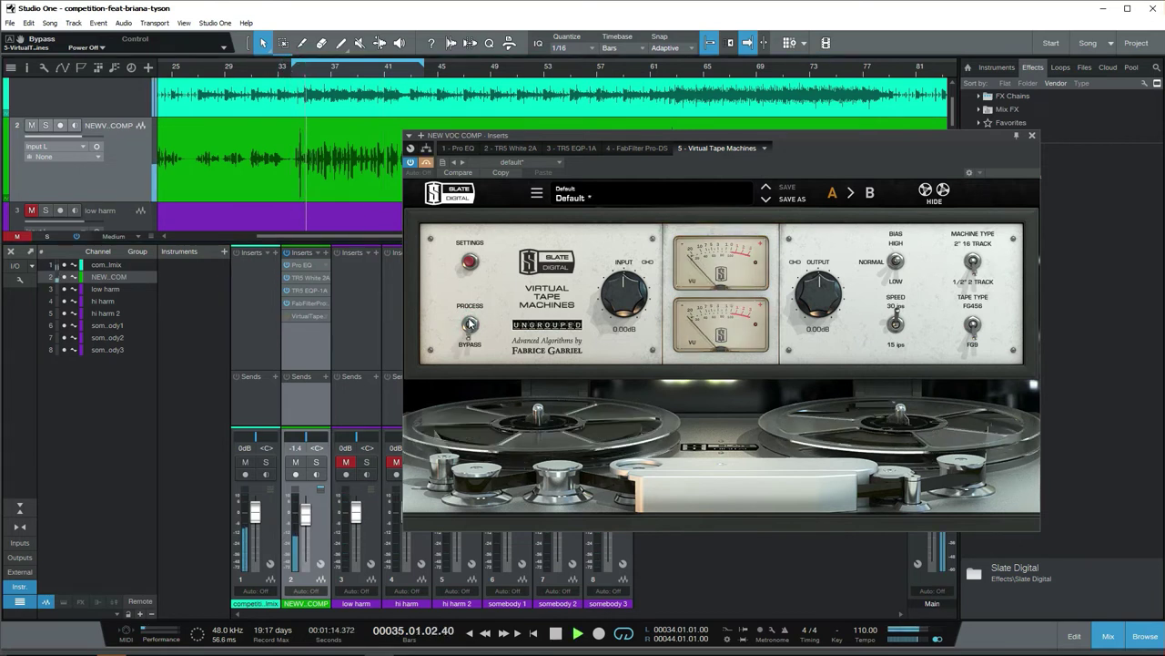
left_click(470, 323)
left_click(470, 323)
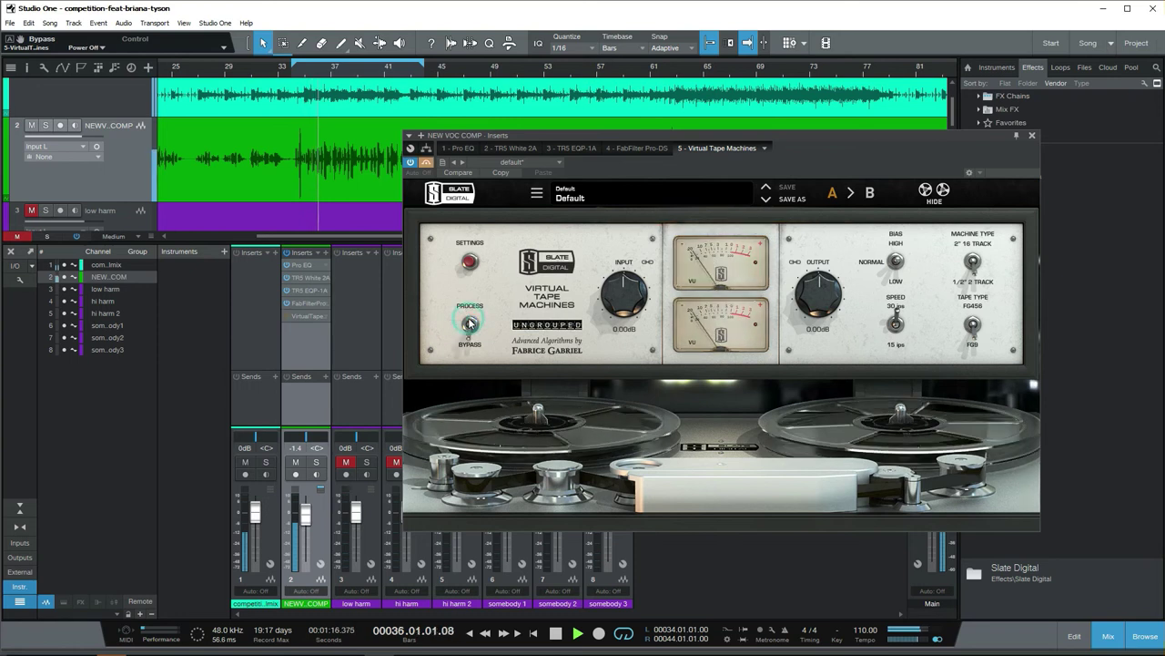
left_click(470, 323)
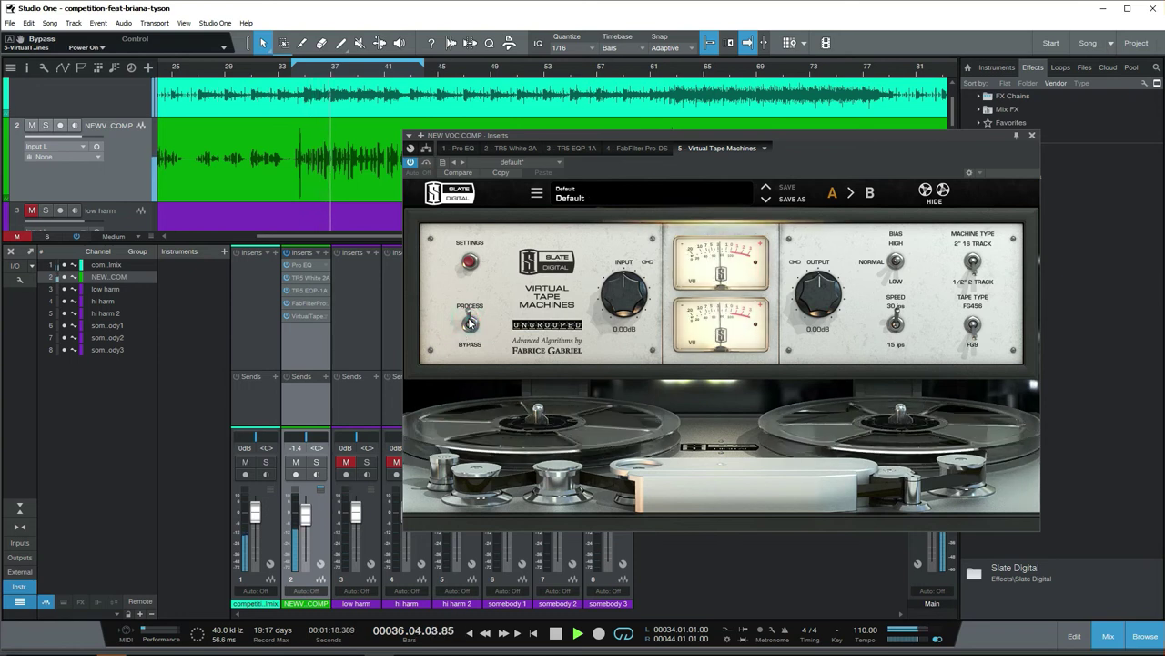
left_click(470, 323)
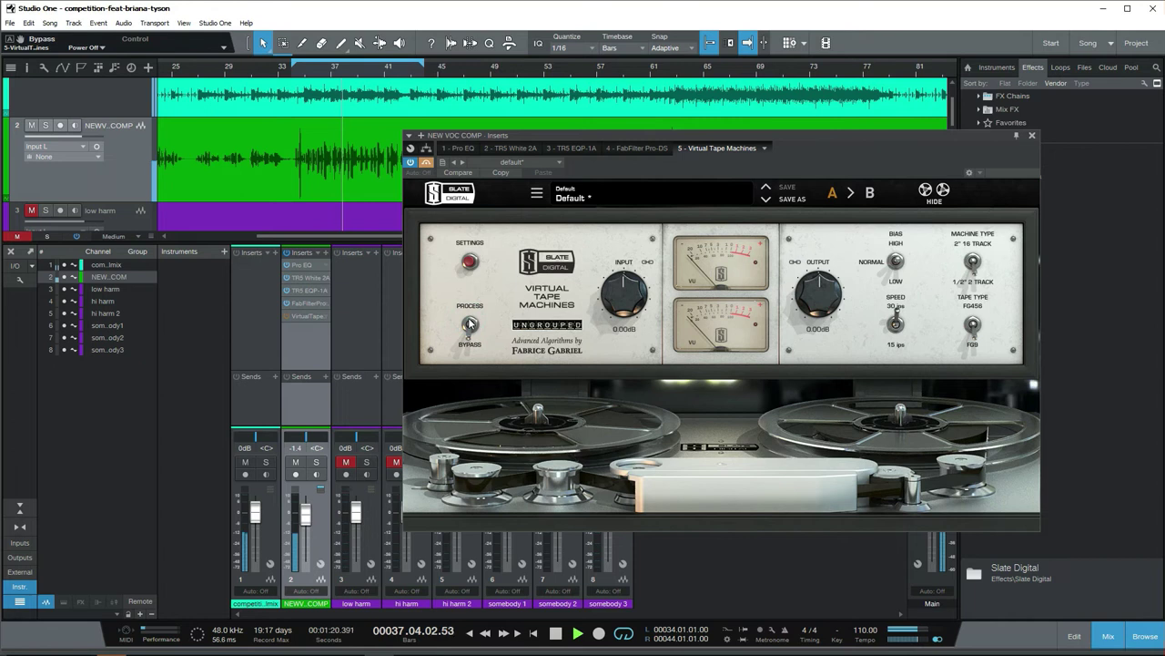
left_click(470, 323)
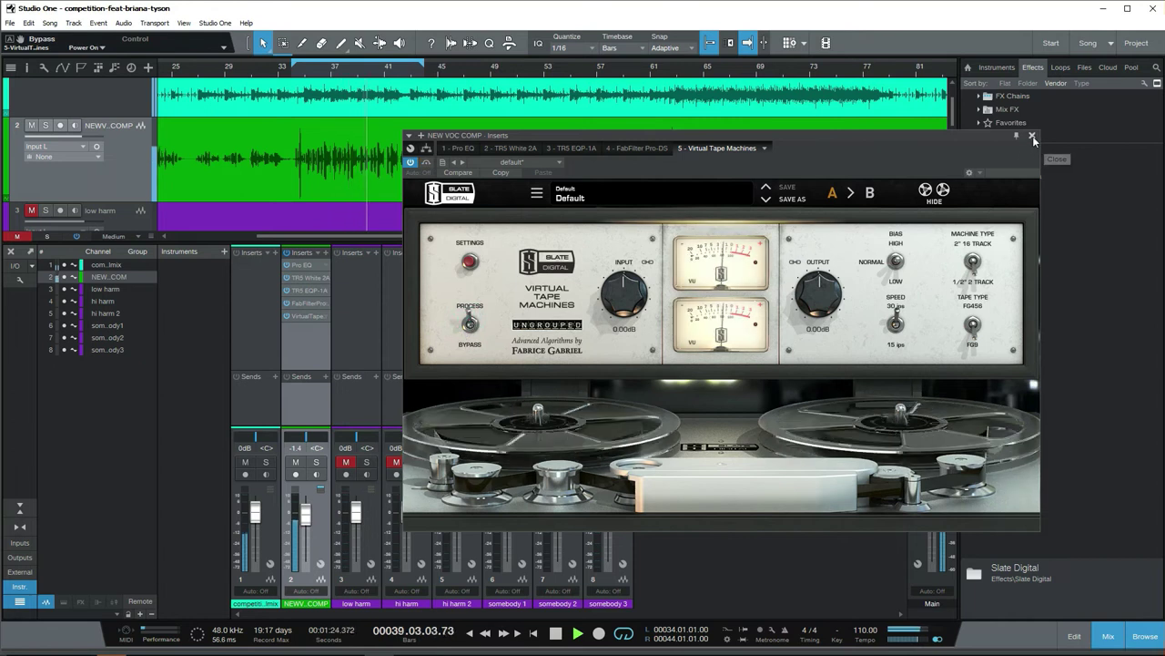
left_click(470, 323)
left_click(470, 324)
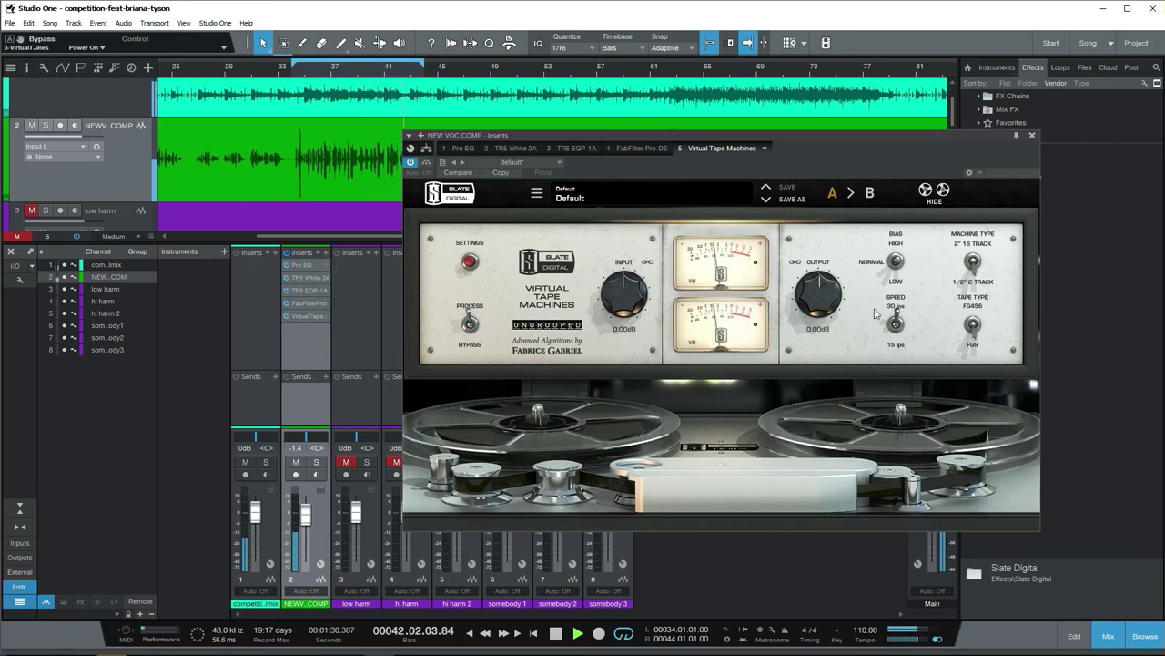
key("space")
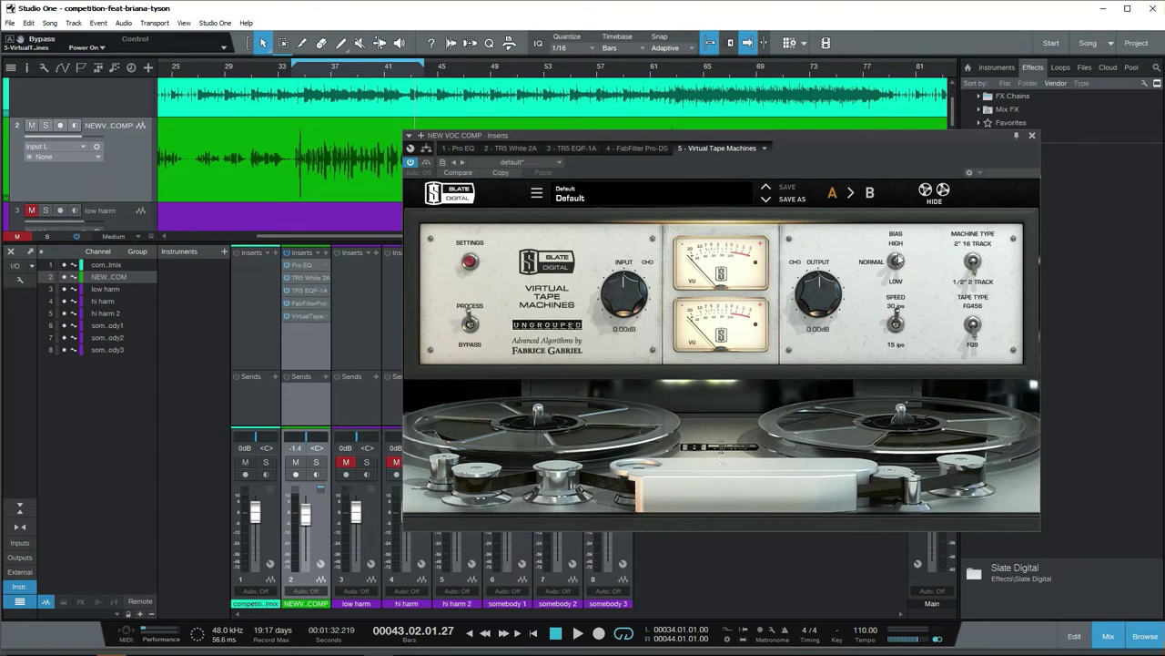
Try the High and Low bias settings in Virtual Tape Machines and return the bias to Normal.
left_click(896, 280)
left_click(899, 245)
left_click(900, 261)
left_click(899, 261)
left_click(903, 246)
left_click(894, 281)
left_click(895, 245)
left_click(898, 261)
left_click_drag(898, 263, 899, 294)
left_click(899, 269)
Compare the tape machine's bypassed and processed sound again over the loop, then close its window with processing on and stop playback.
left_click(470, 323)
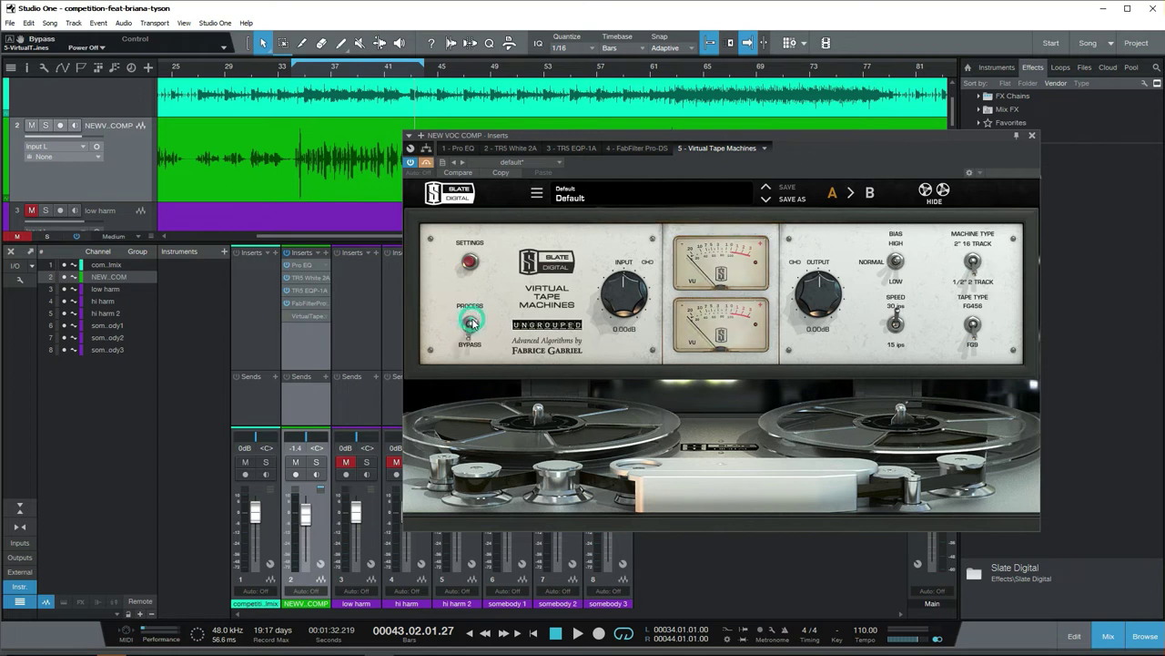
left_click(471, 323)
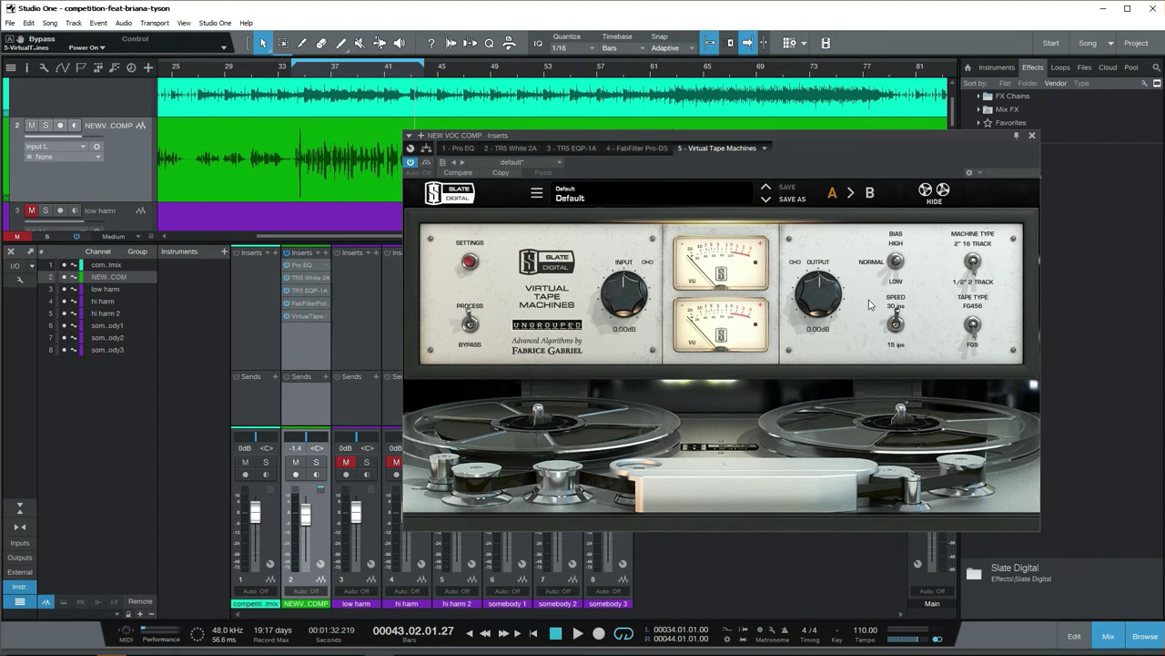
left_click(293, 73)
key("space")
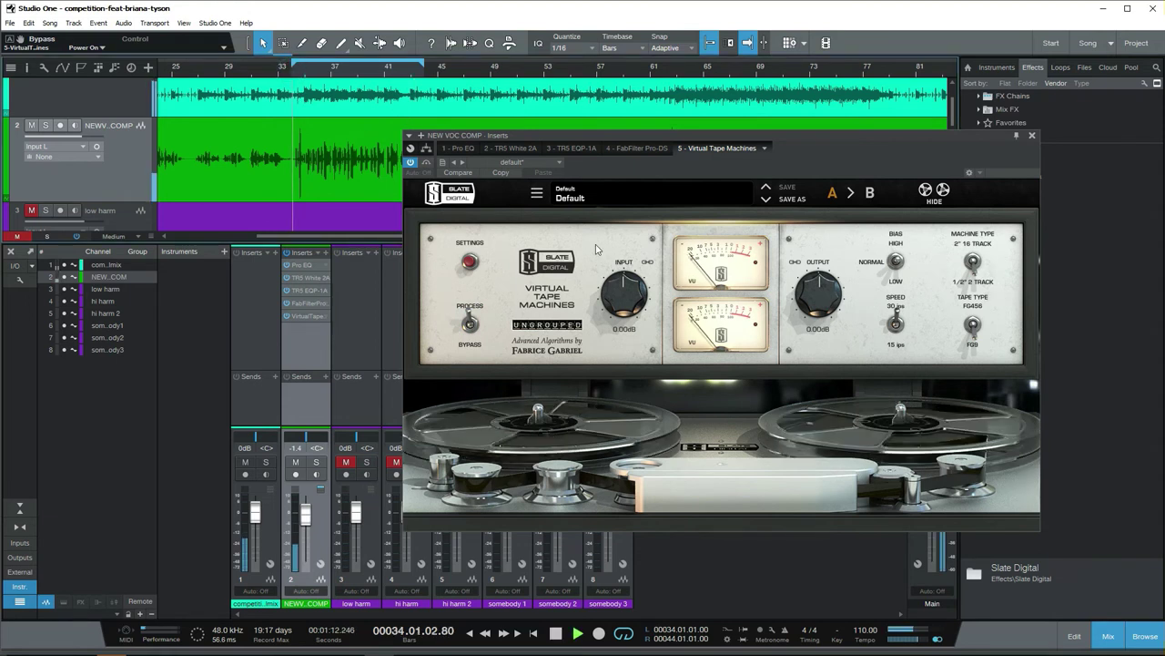
left_click(471, 325)
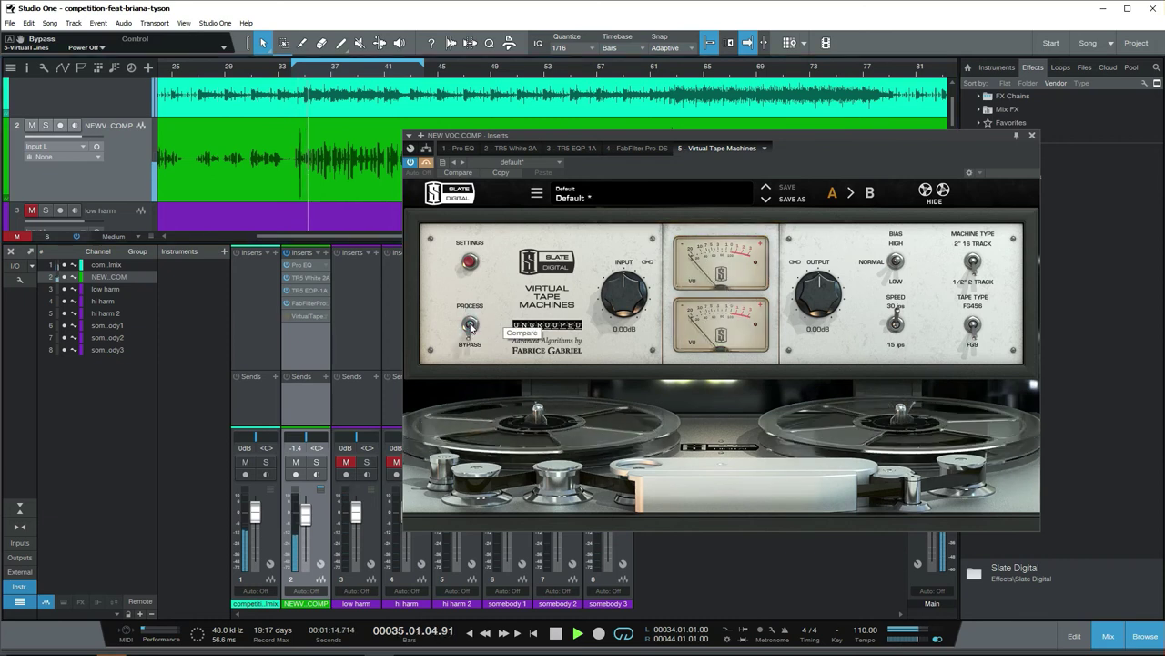
left_click(471, 325)
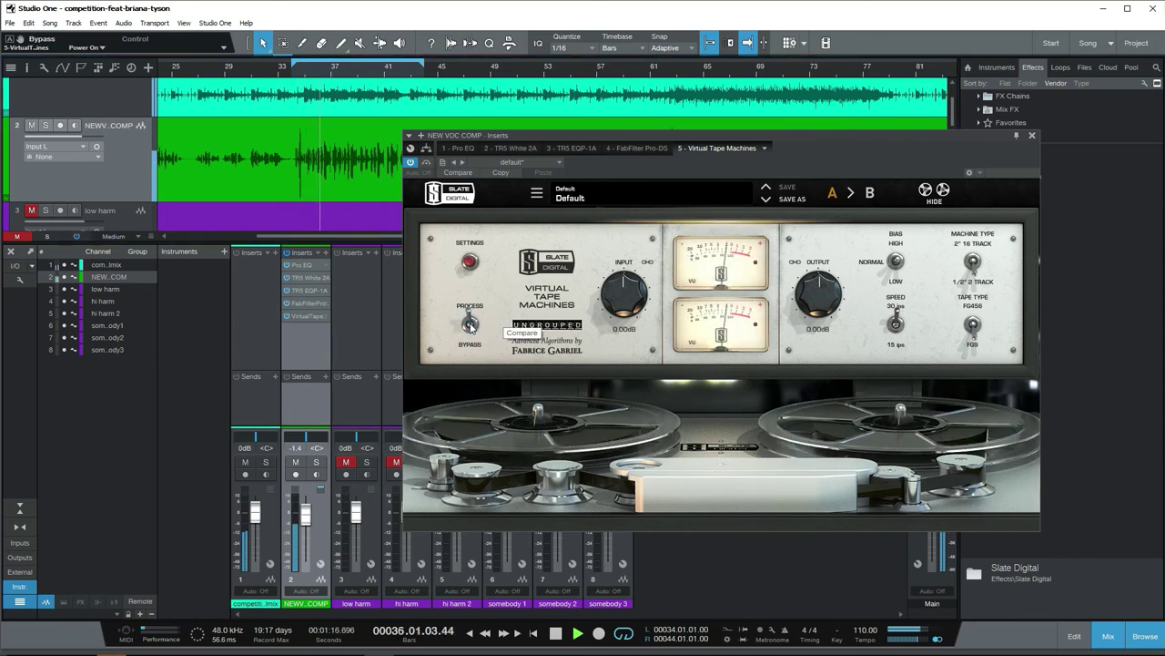
left_click(470, 325)
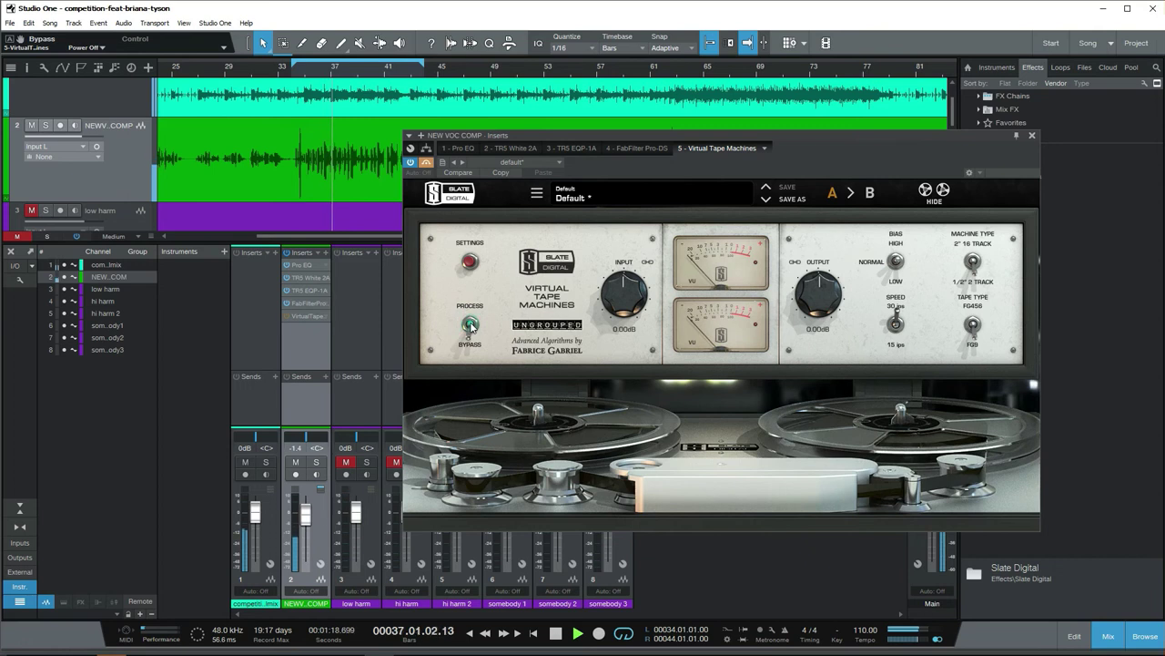
left_click(470, 325)
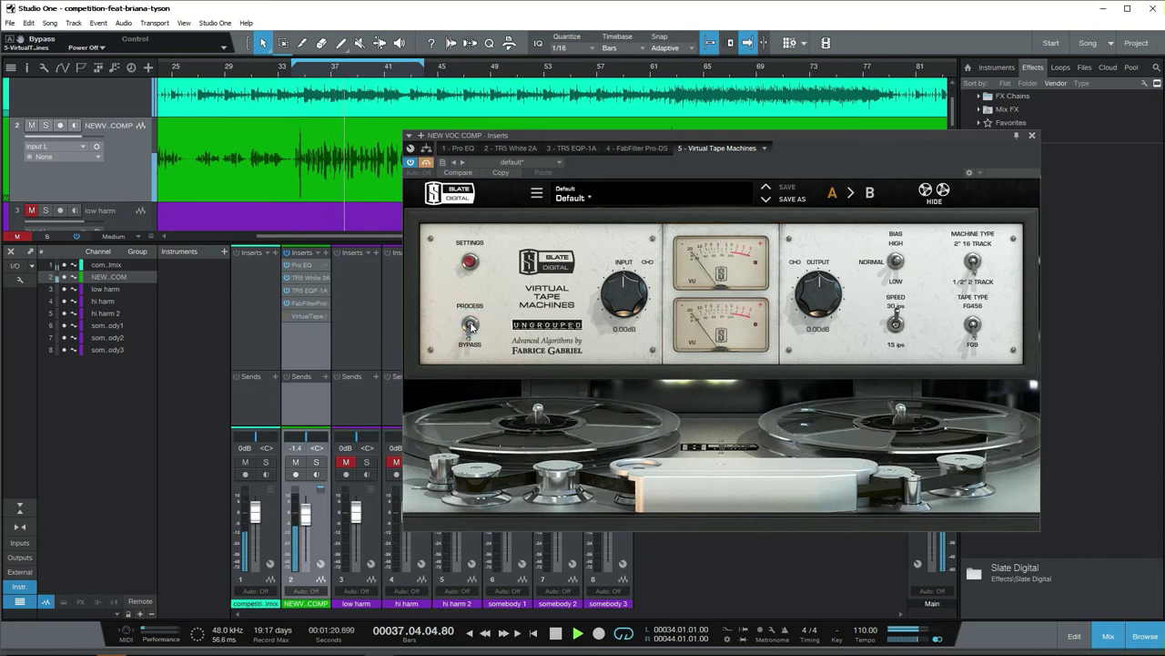
left_click(471, 325)
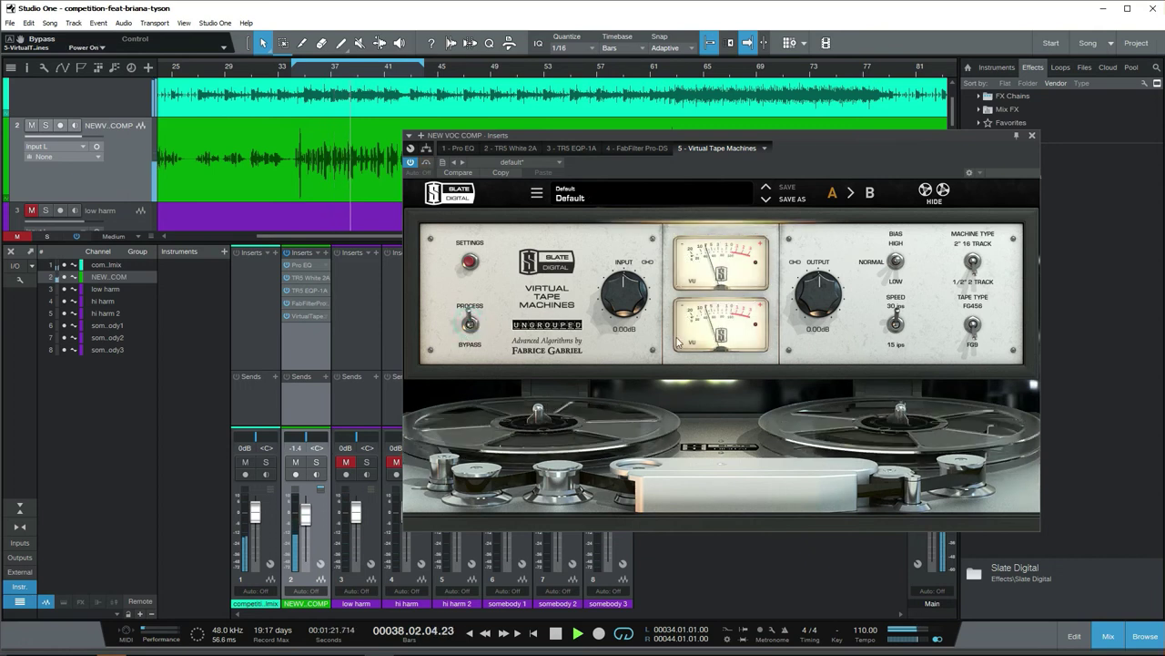
left_click(1032, 135)
key("space")
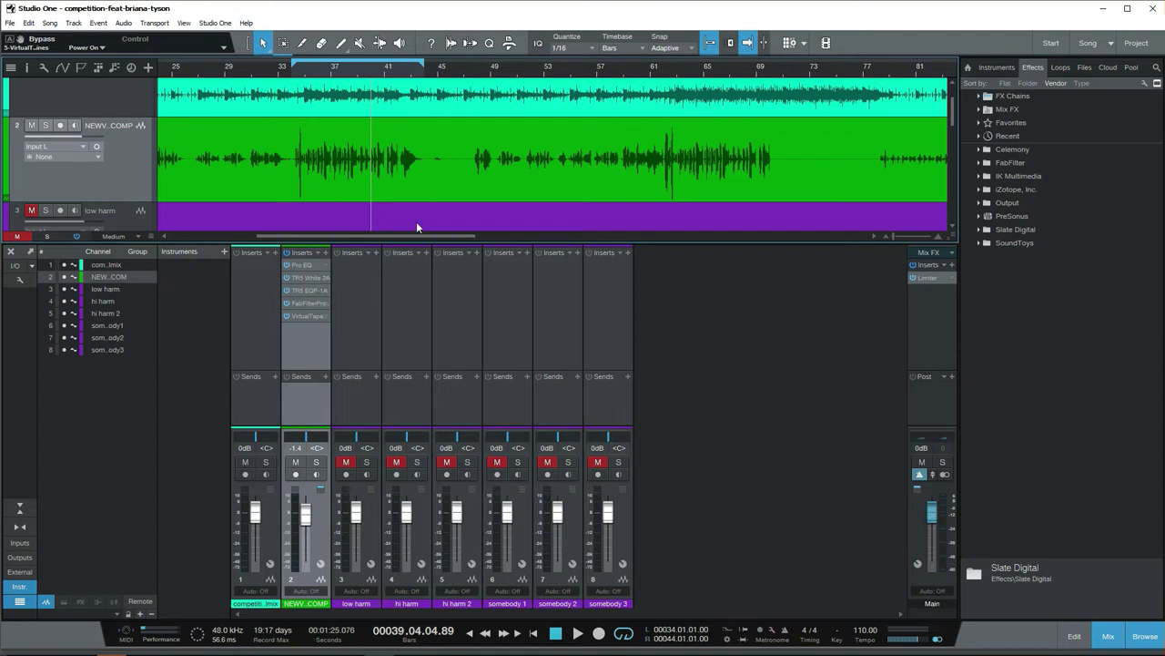
Play the loop, solo the lead vocal to compare it with its whole insert chain off and on, then unsolo it and stop playback.
left_click(304, 66)
key("space")
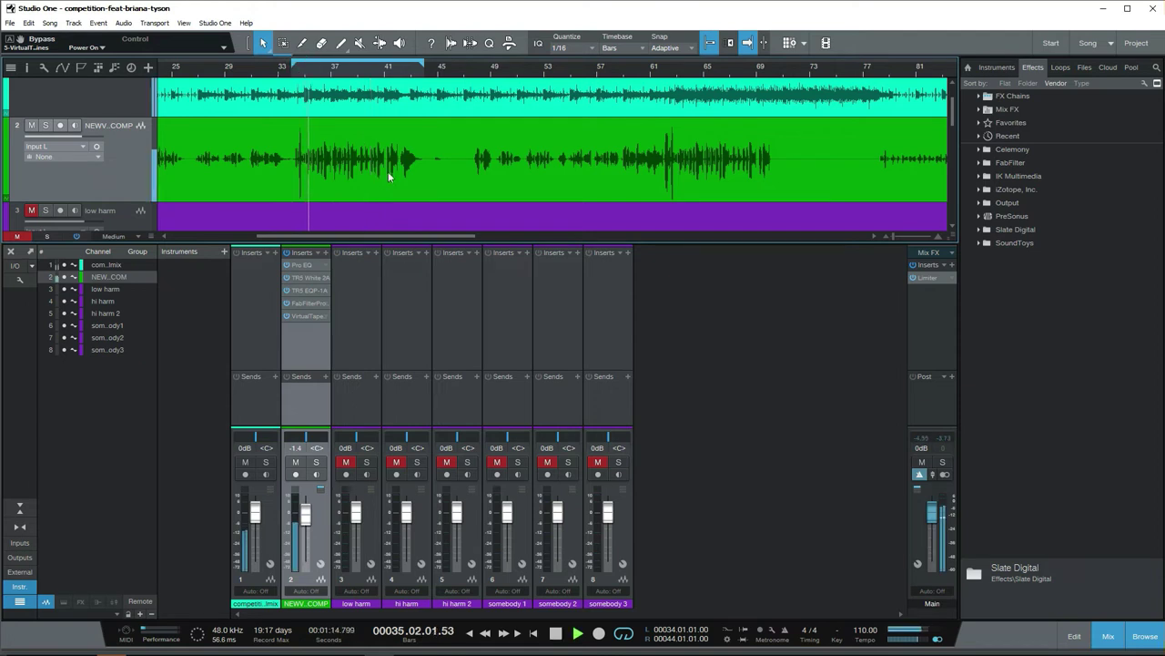
key("w")
key("w")
key("w")
key("w")
key("w")
key("e")
key("e")
key("e")
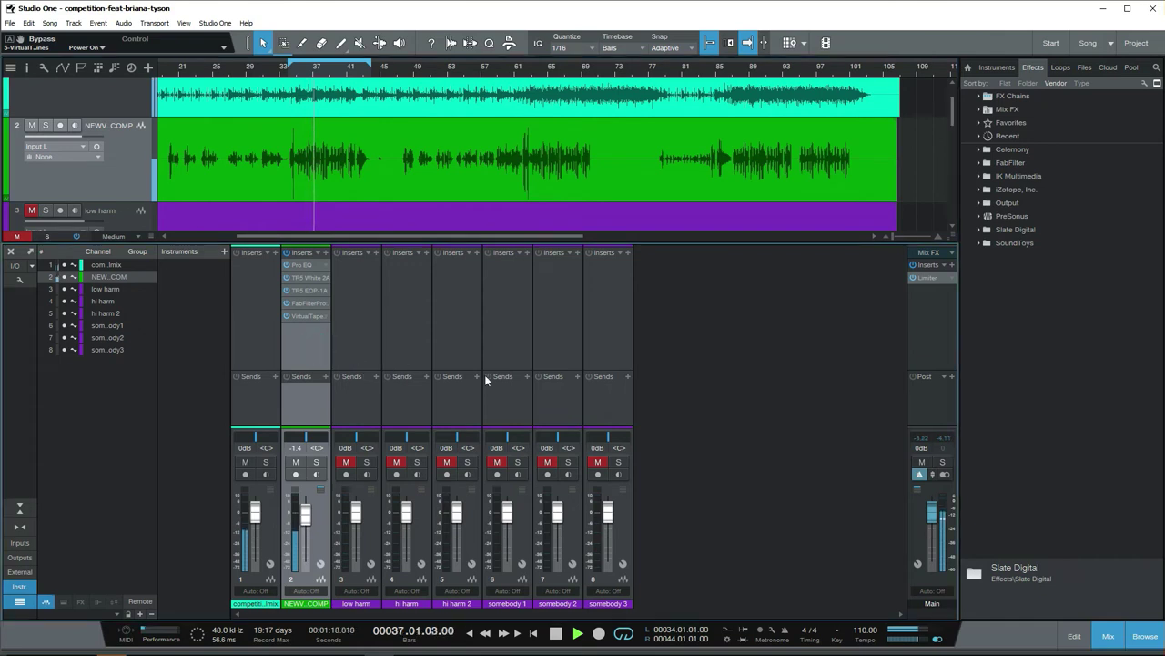
left_click(316, 462)
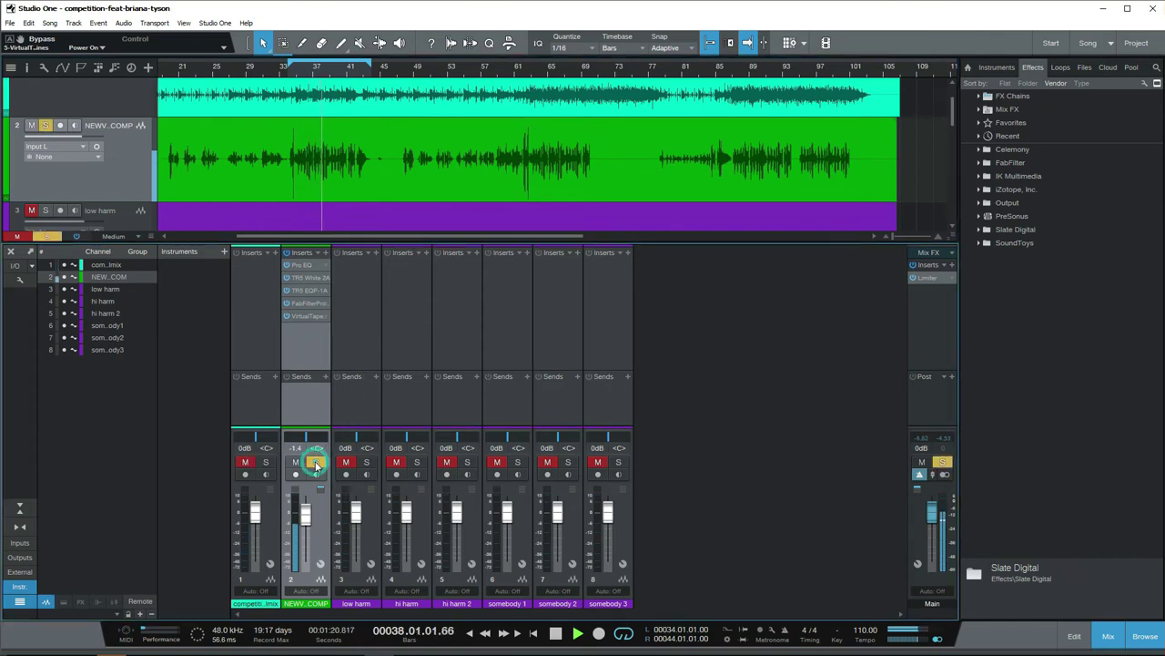
left_click(287, 254)
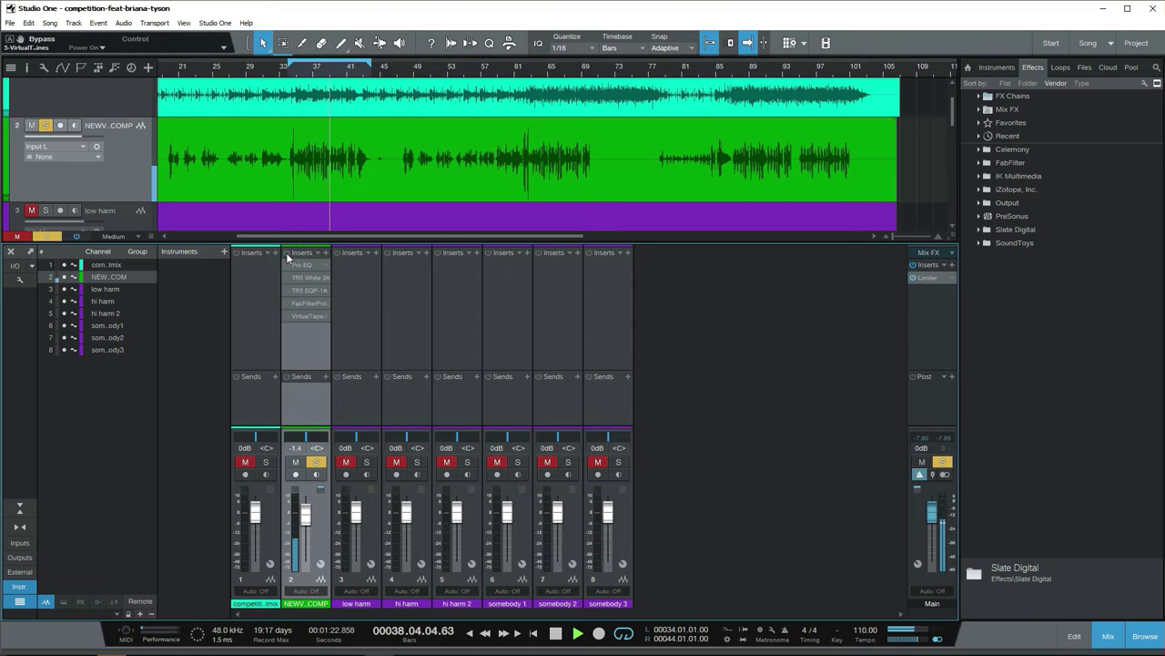
left_click(287, 253)
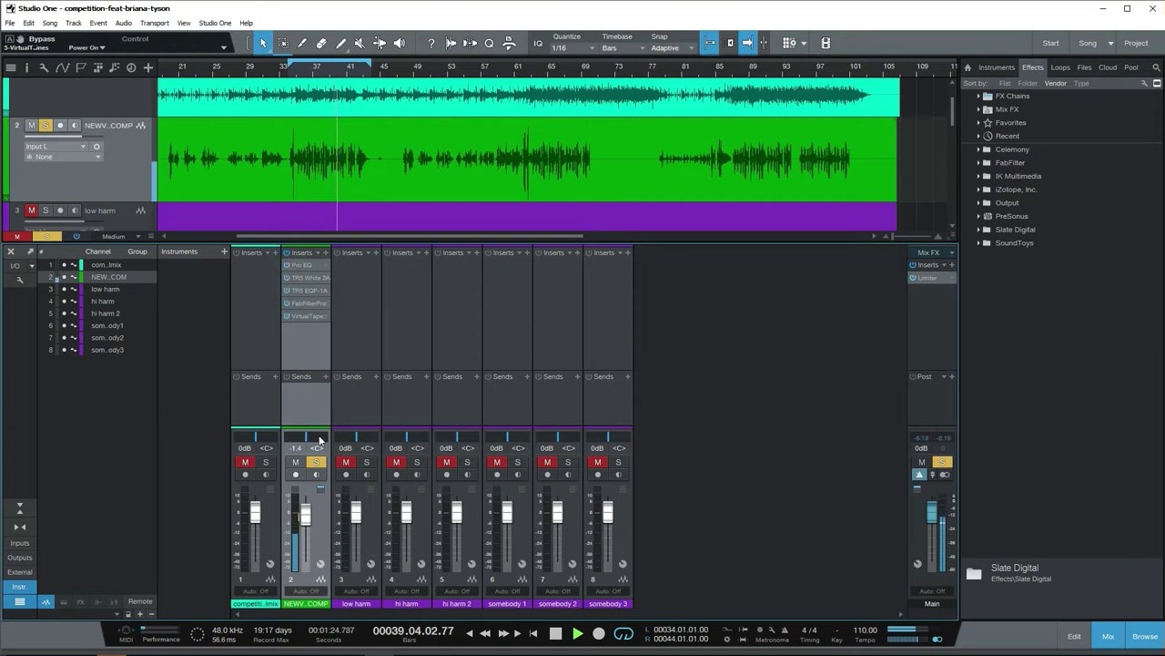
left_click(316, 462)
key("w")
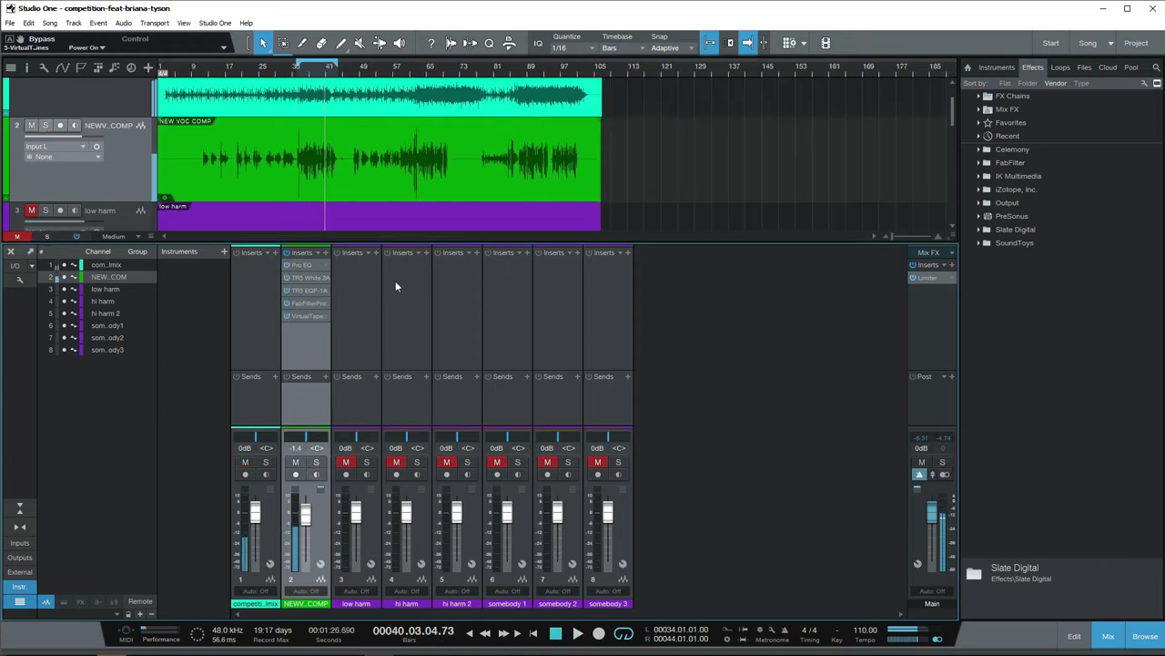
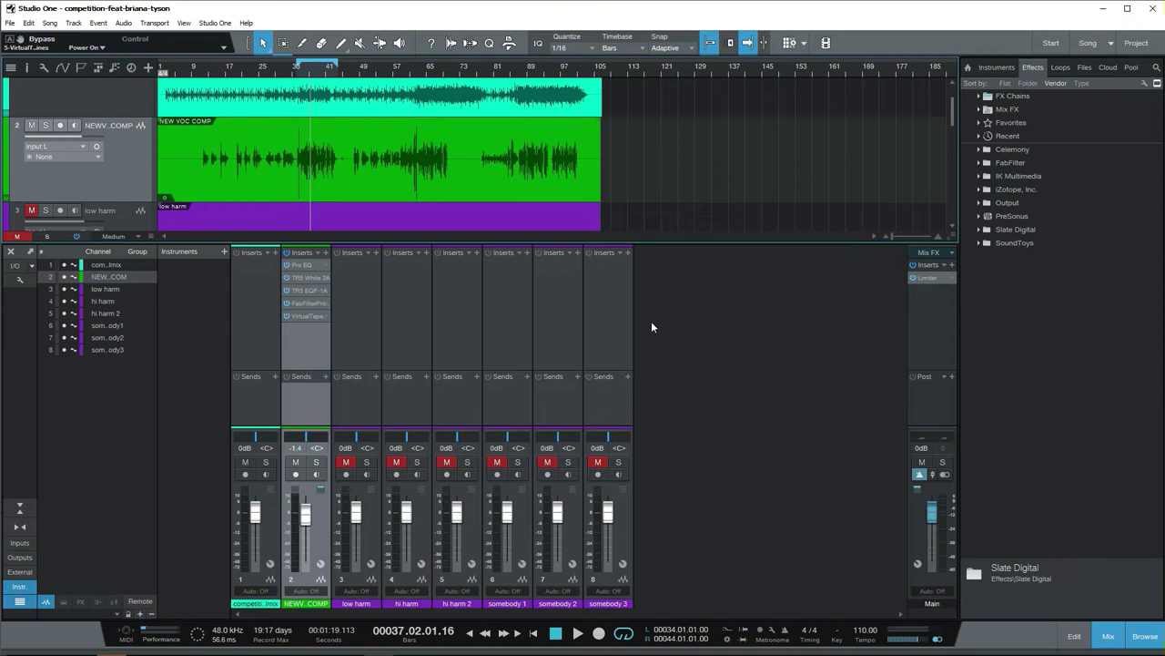
Add two FX channels to the mixer.
right_click(701, 306)
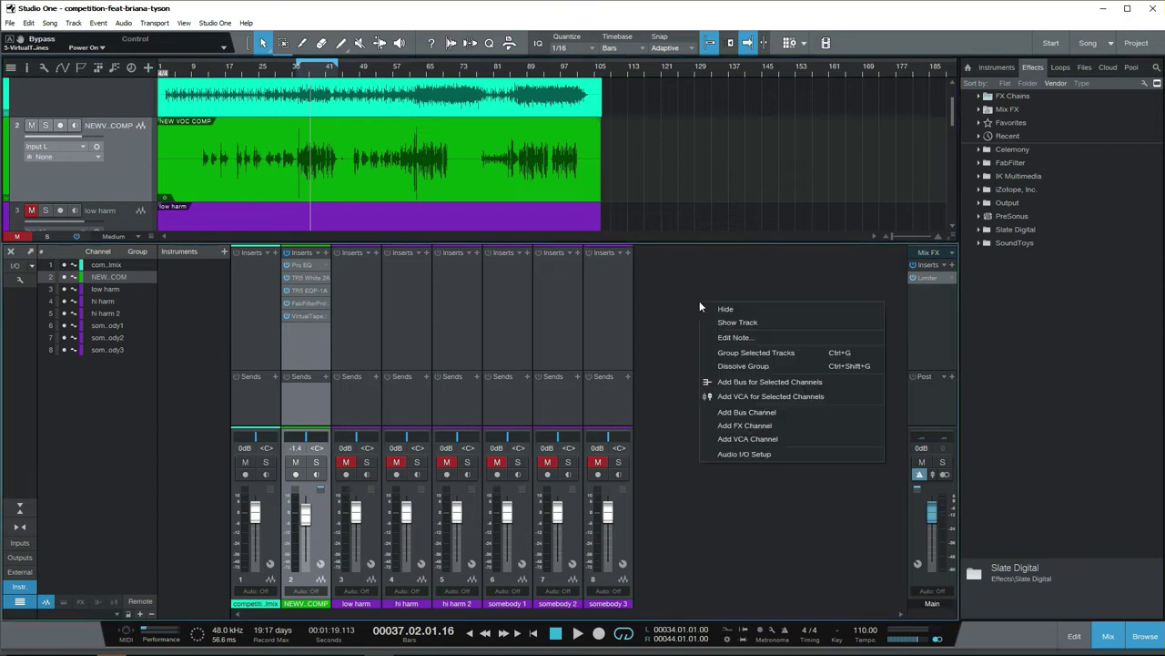
left_click(765, 425)
right_click(738, 370)
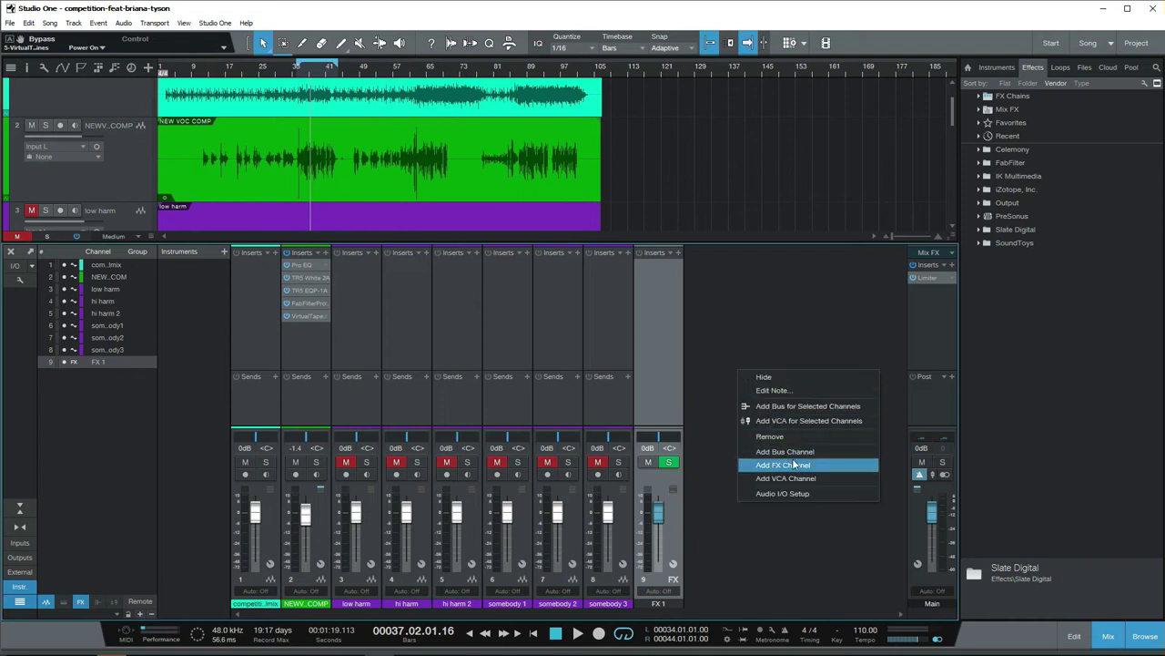
left_click(795, 465)
Rename the first new FX channel as Delay and the second as Reverb.
left_click(647, 347)
double_click(662, 604)
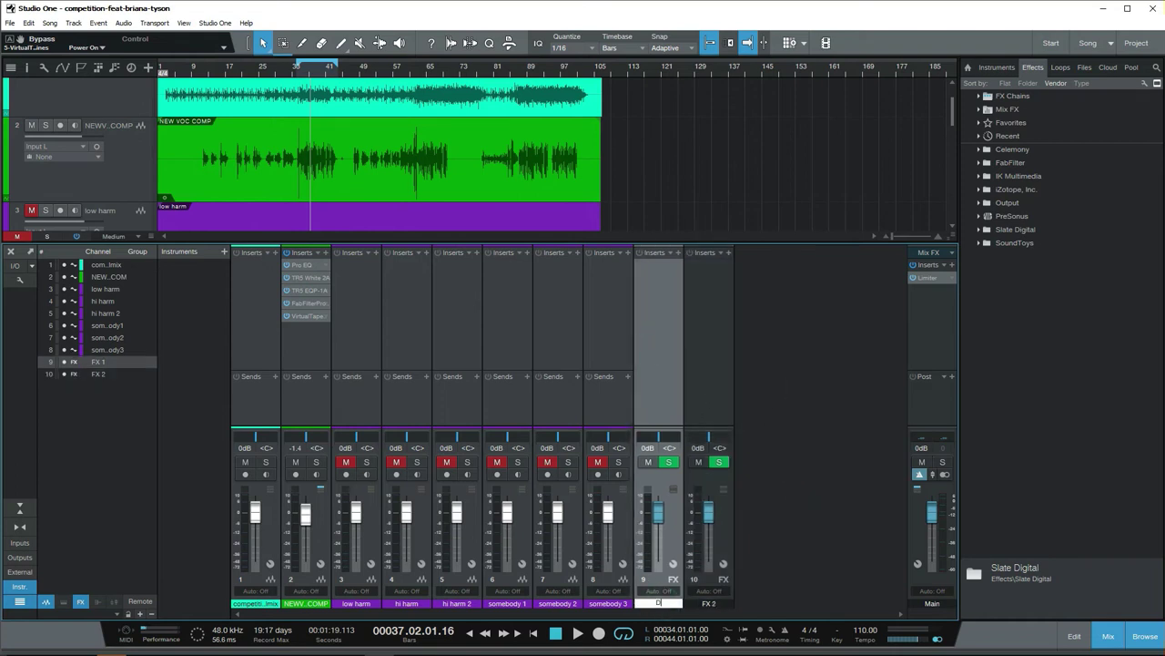
key("Return")
double_click(708, 604)
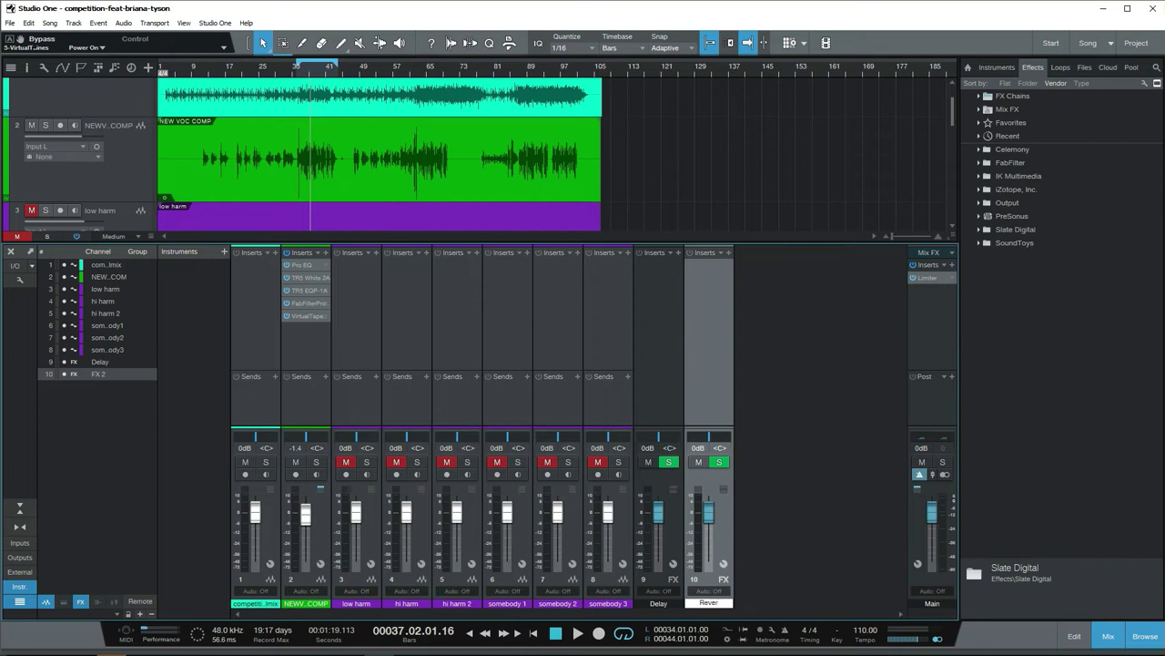
key("Return")
Insert the PreSonus Beat Delay on the Delay FX channel.
left_click(679, 310)
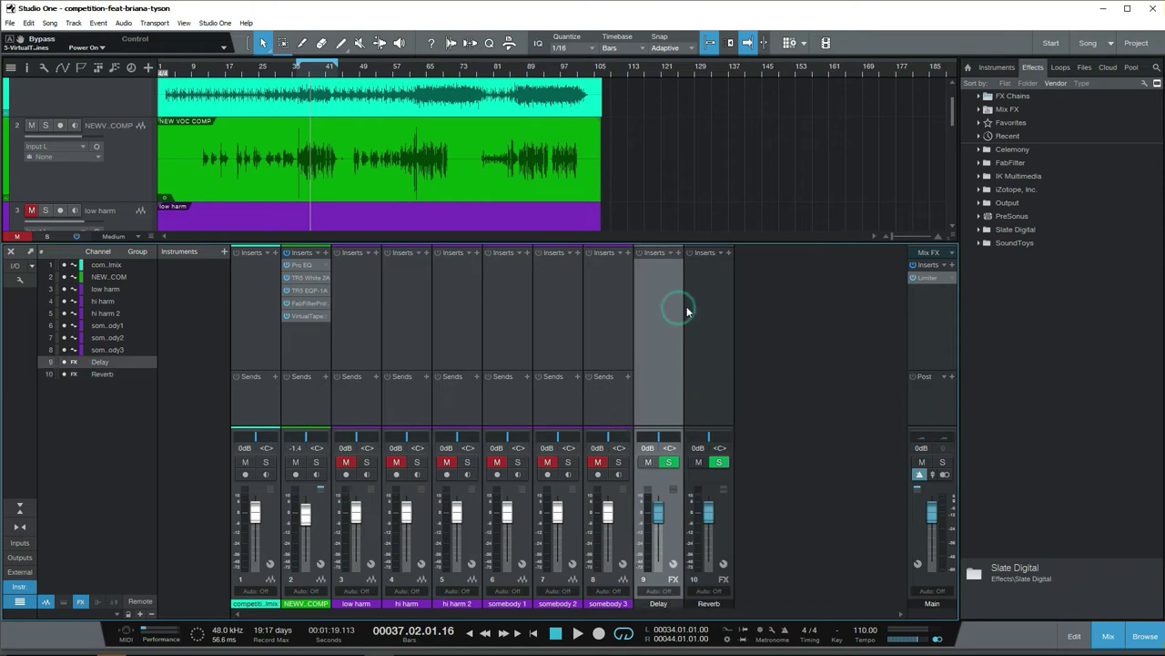
left_click(658, 317)
left_click(676, 252)
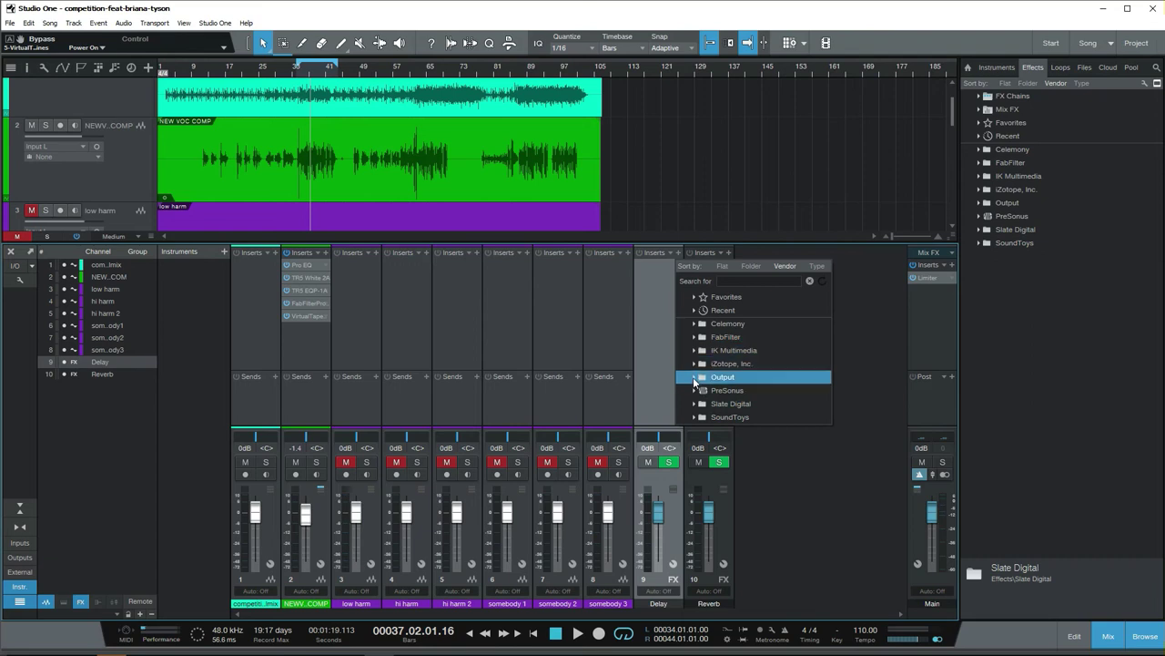
left_click(693, 392)
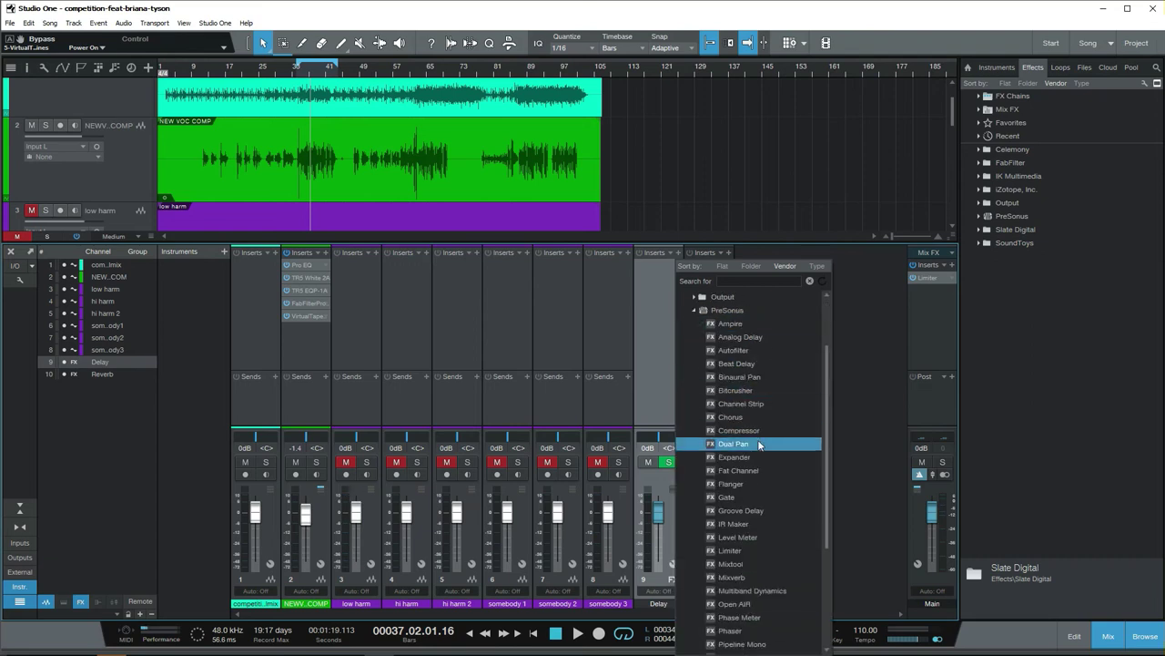
left_click(736, 363)
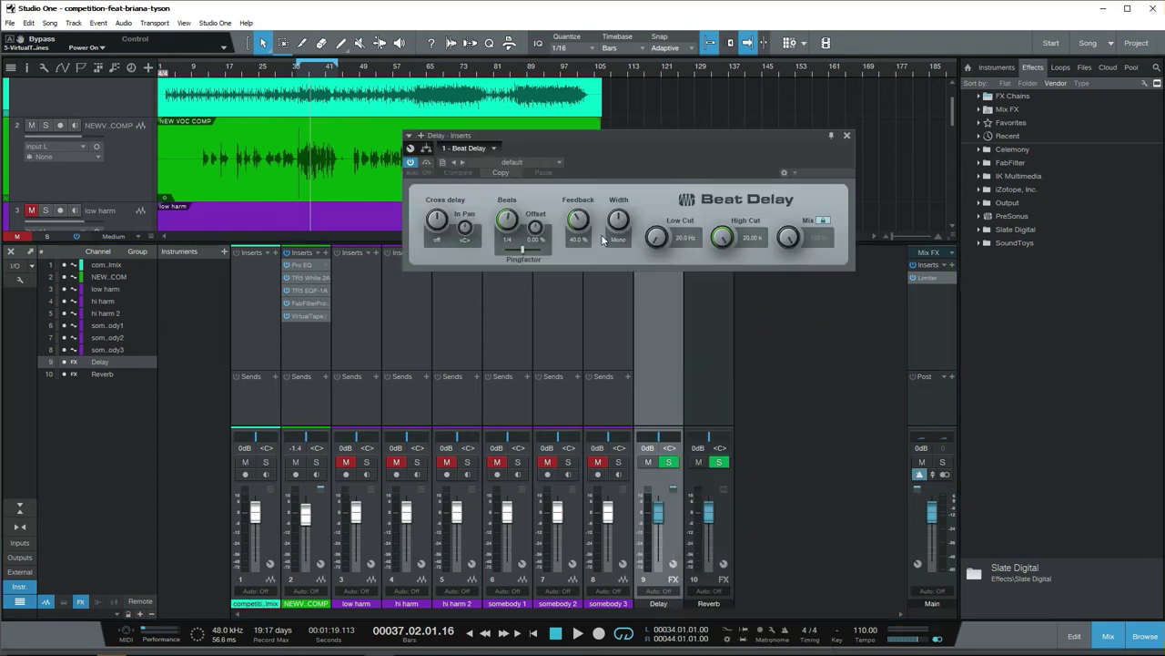
Add a send from the lead vocal channel to the Delay FX channel.
left_click(315, 347)
left_click(325, 376)
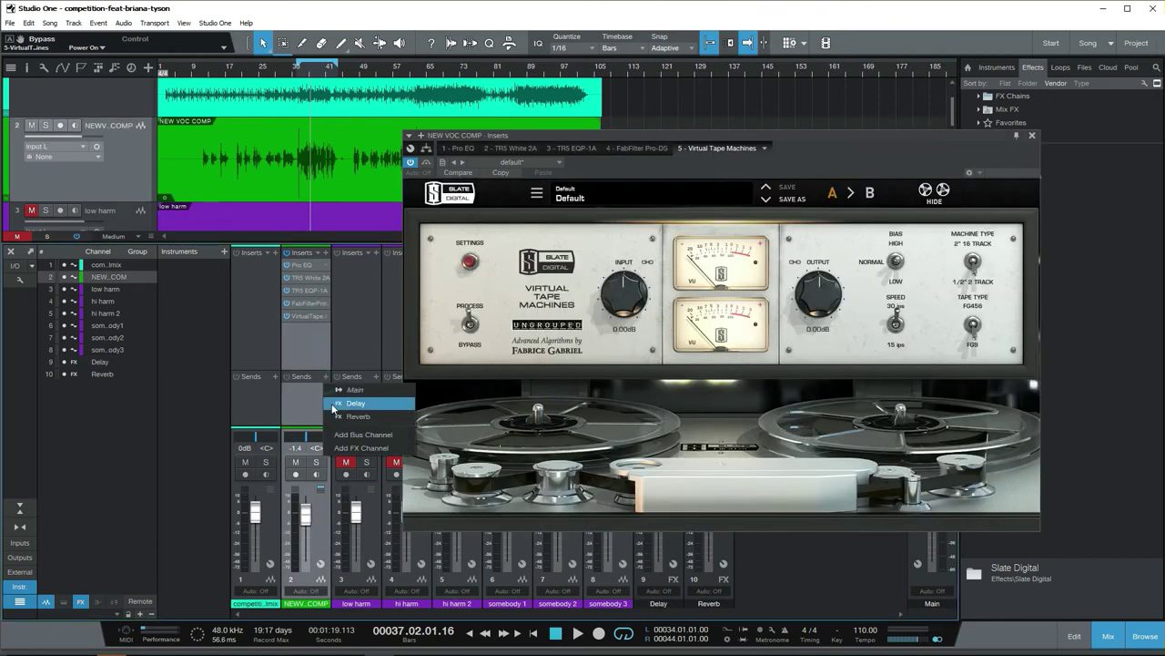
left_click(355, 404)
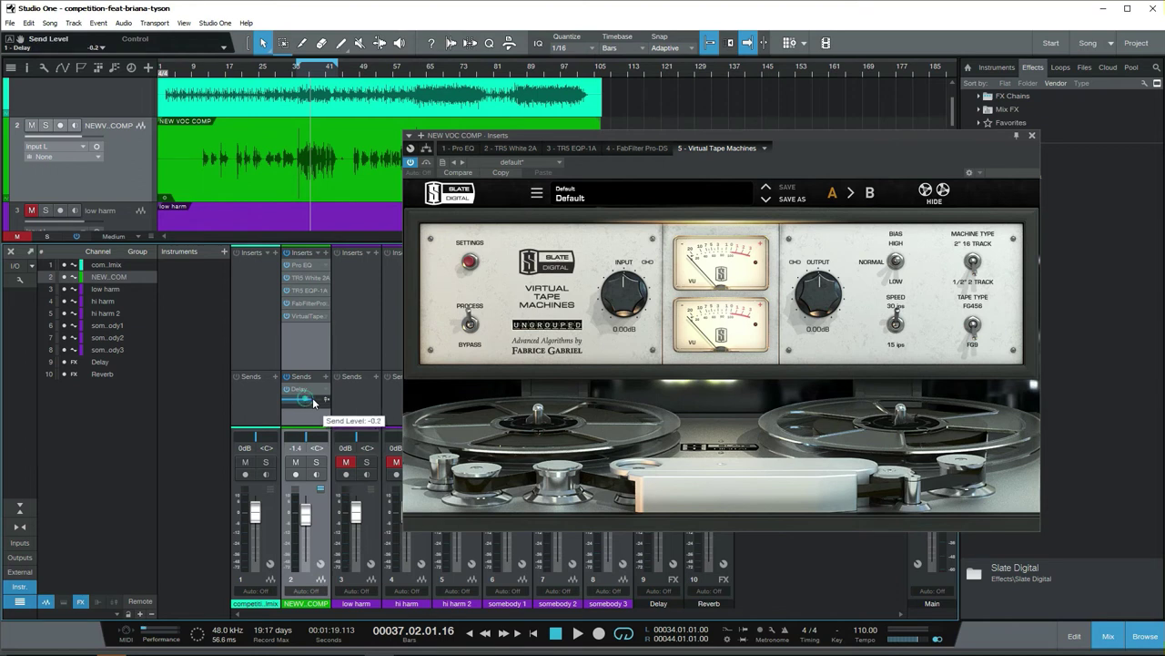
Raise the lead vocal's Delay send level to +3.5 and solo the vocal, closing the tape machine plug-in.
left_click_drag(321, 397, 316, 399)
left_click(316, 461)
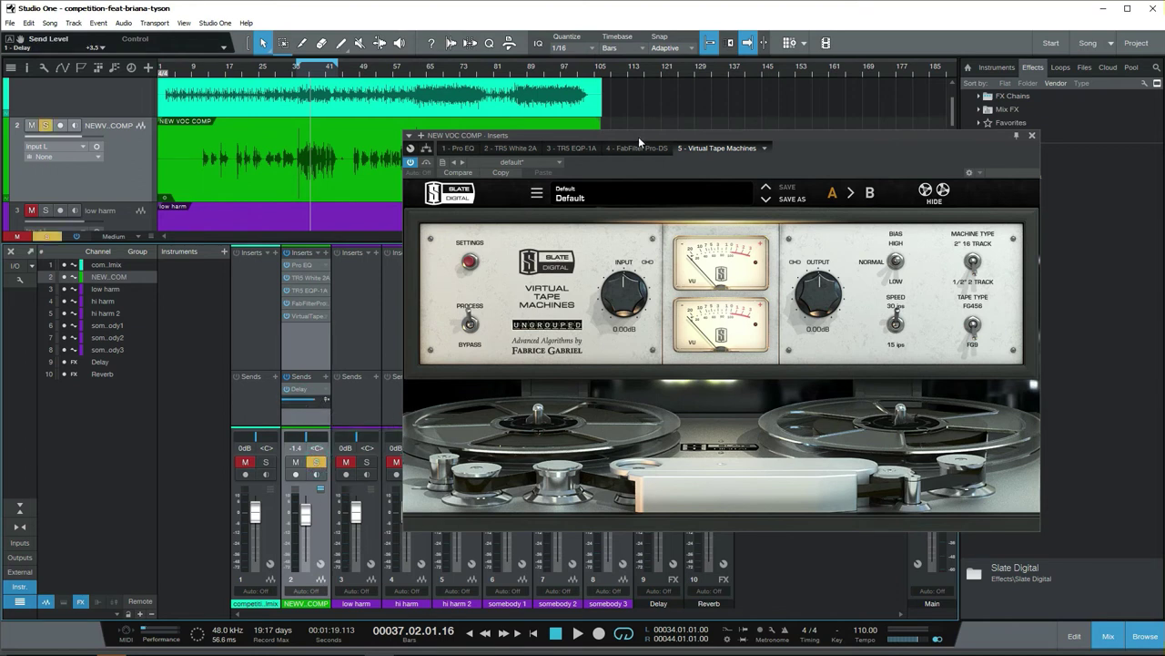
left_click_drag(638, 137, 509, 132)
left_click(893, 131)
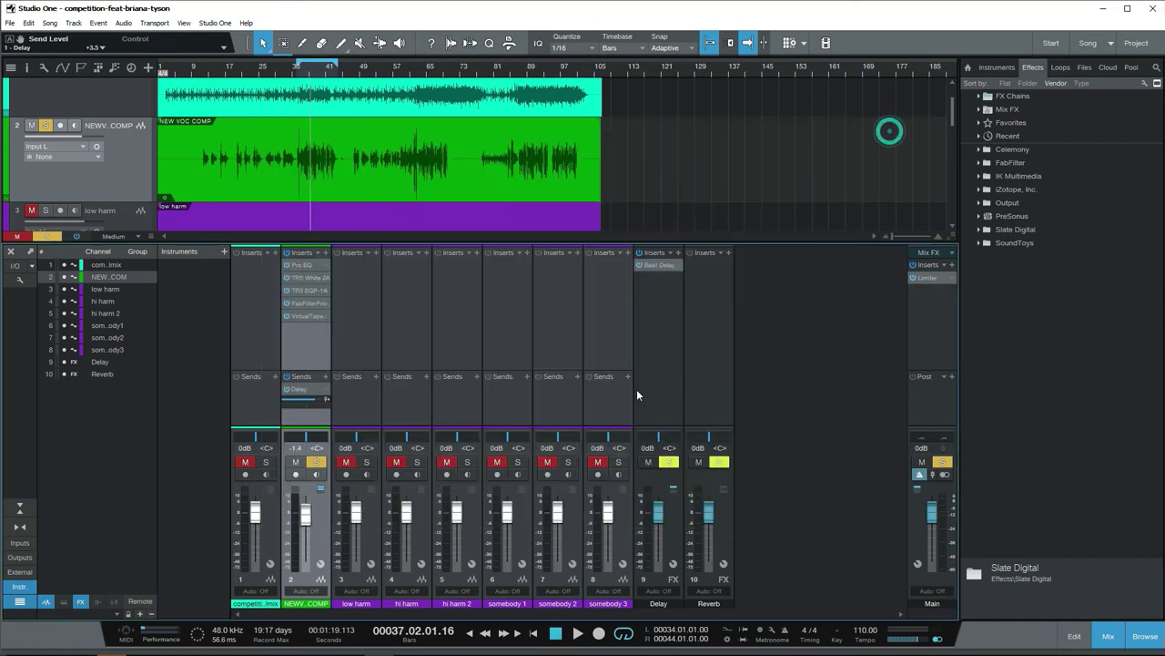
Open the Beat Delay on the Delay FX channel and compare Pingfactor Double and Half, finishing on Double.
left_click(642, 314)
left_click(659, 266)
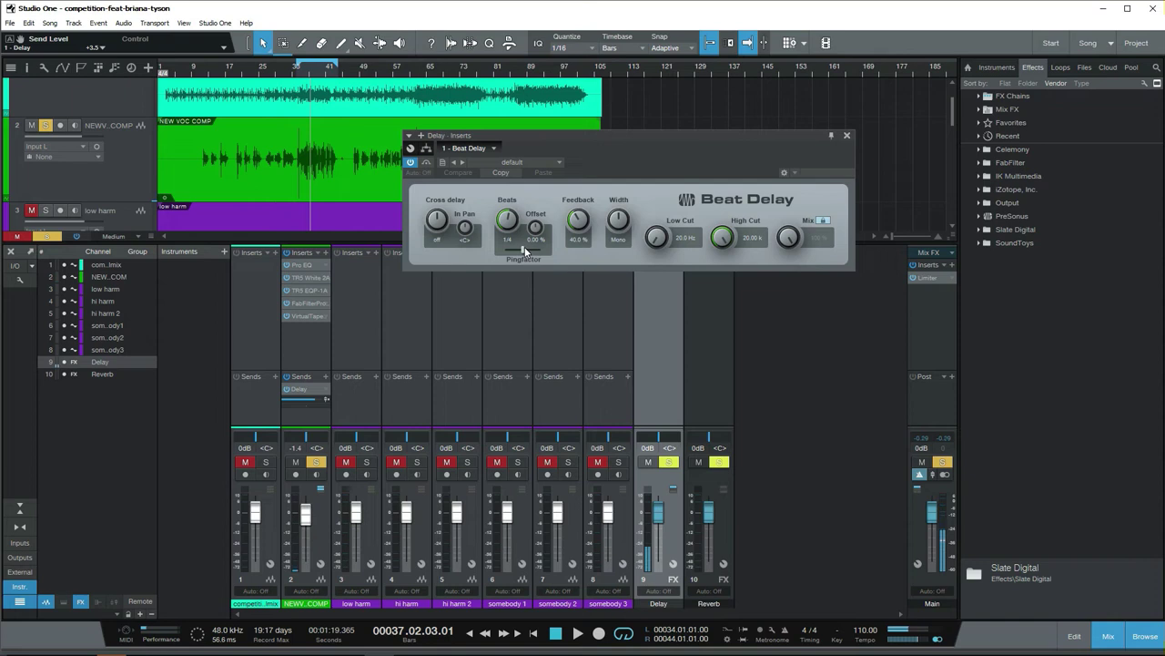
left_click_drag(524, 247, 543, 249)
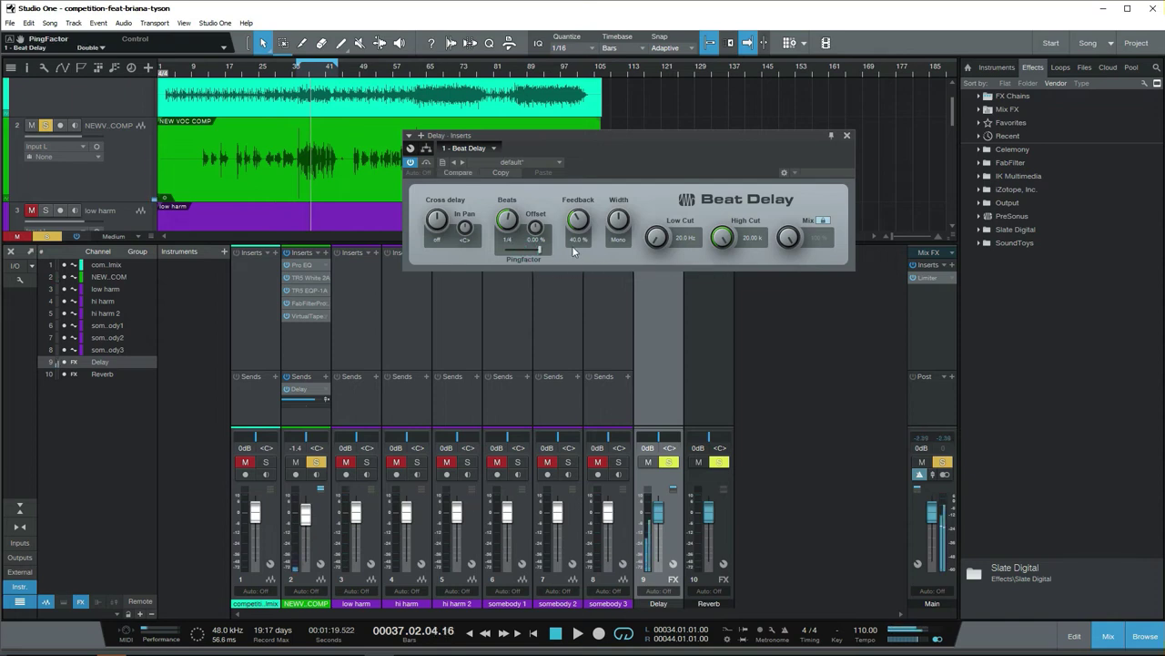
left_click_drag(537, 253, 421, 257)
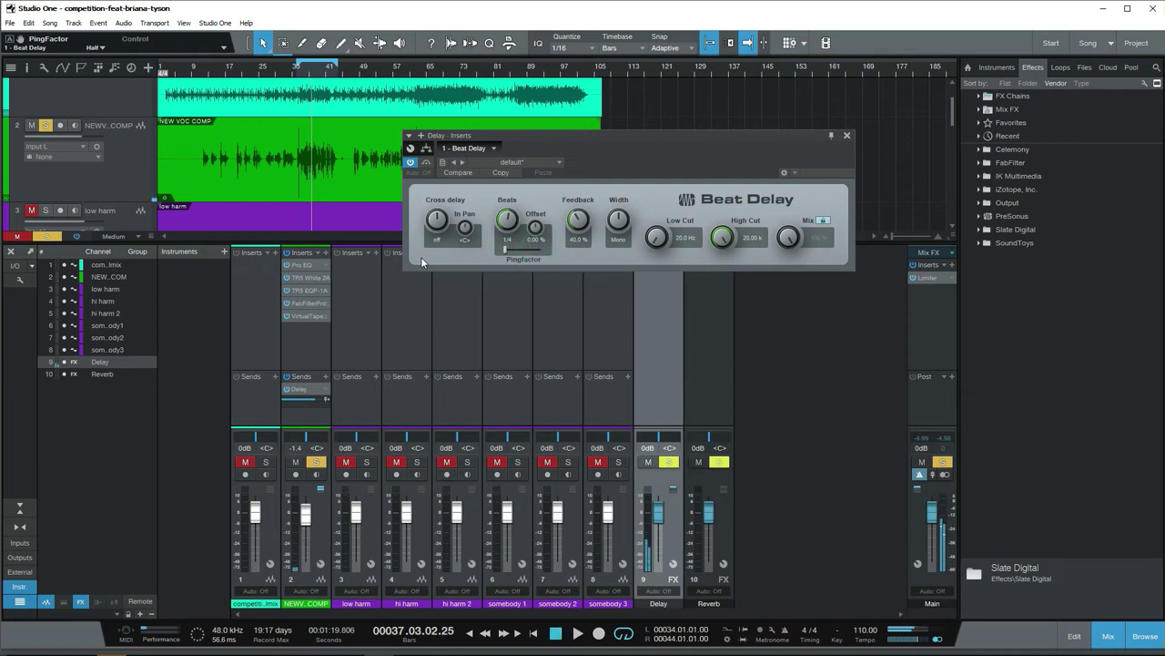
left_click_drag(508, 254, 571, 252)
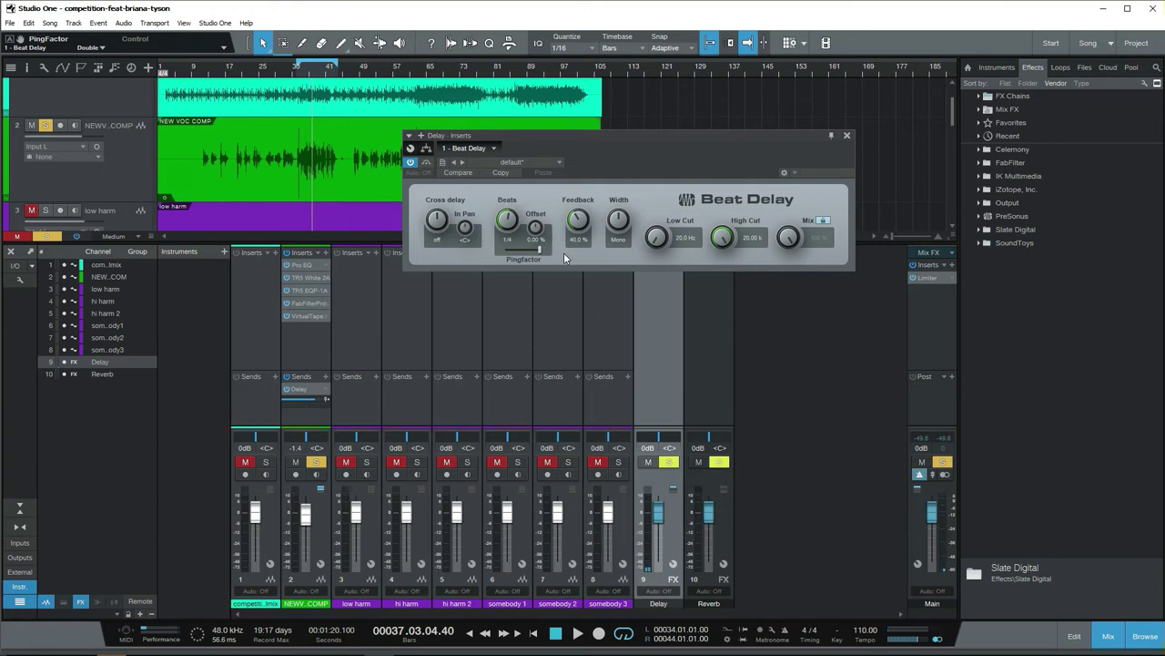
Set the Beat Delay's feedback to 12 % and its beats to 1/4 D while auditioning the vocal.
mouse_move(580, 222)
left_mouse_down()
mouse_move(580, 237)
mouse_move(579, 225)
left_mouse_up()
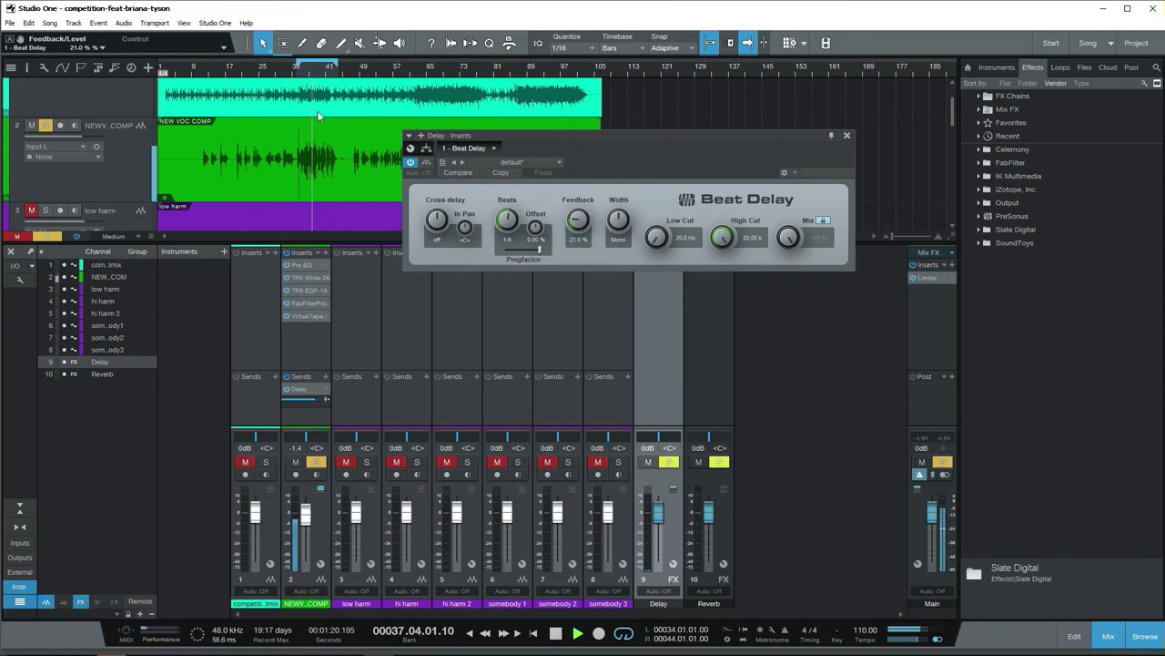
left_click_drag(579, 221, 579, 229)
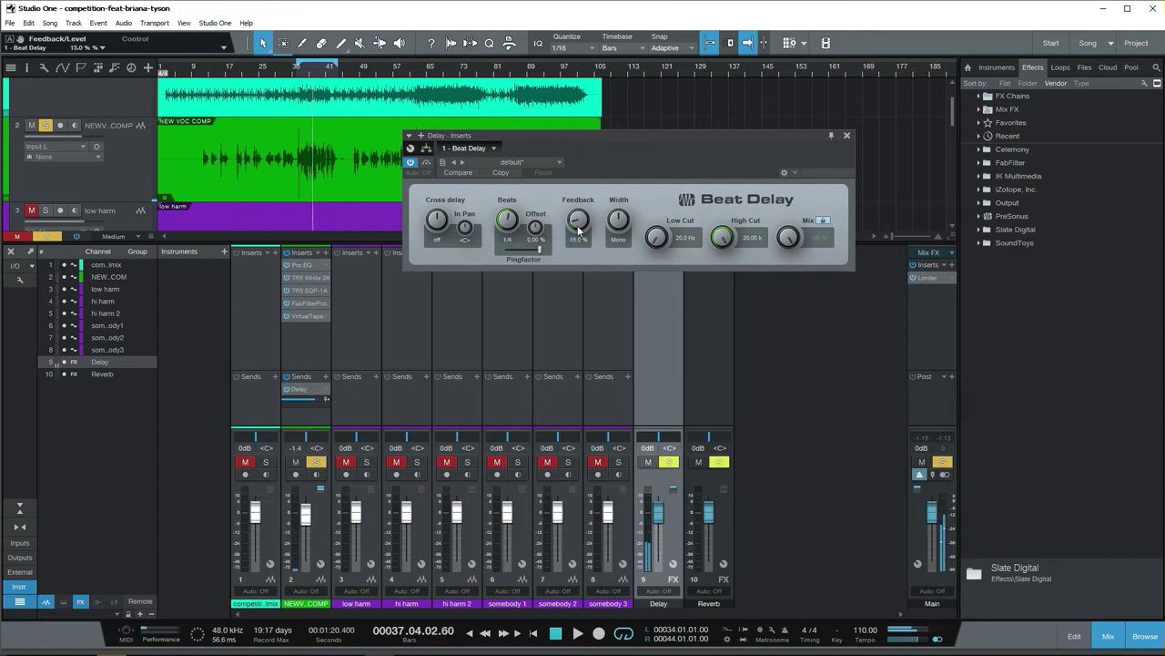
left_click_drag(505, 225, 508, 219)
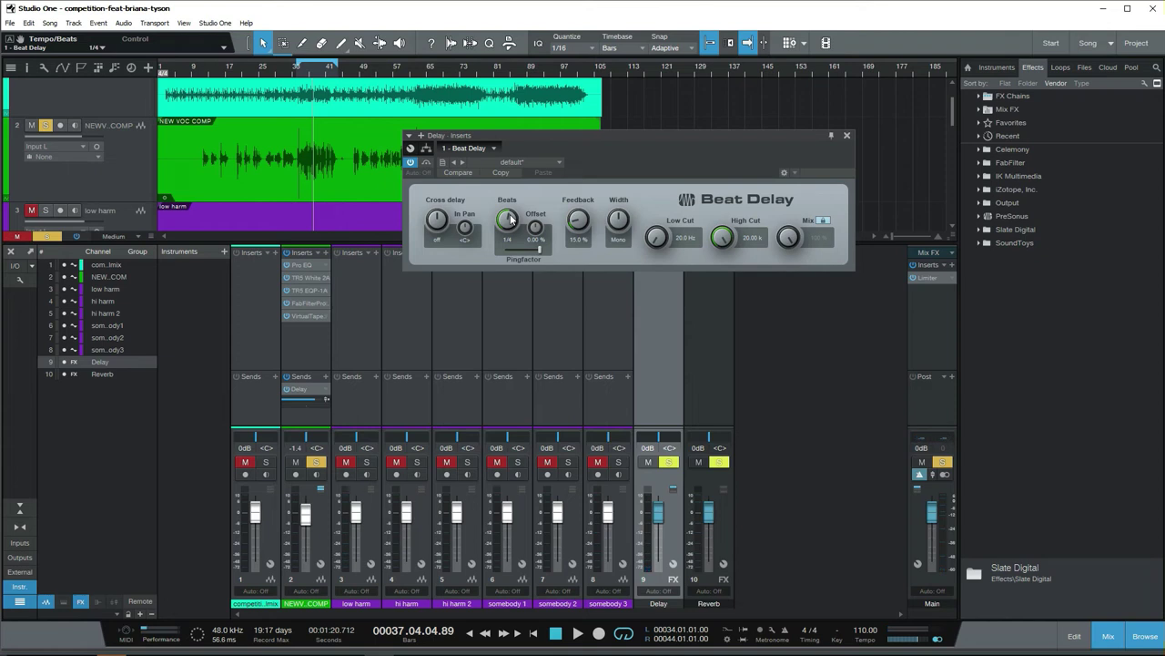
left_click_drag(510, 215, 514, 214)
left_click_drag(497, 217, 507, 220)
key("space")
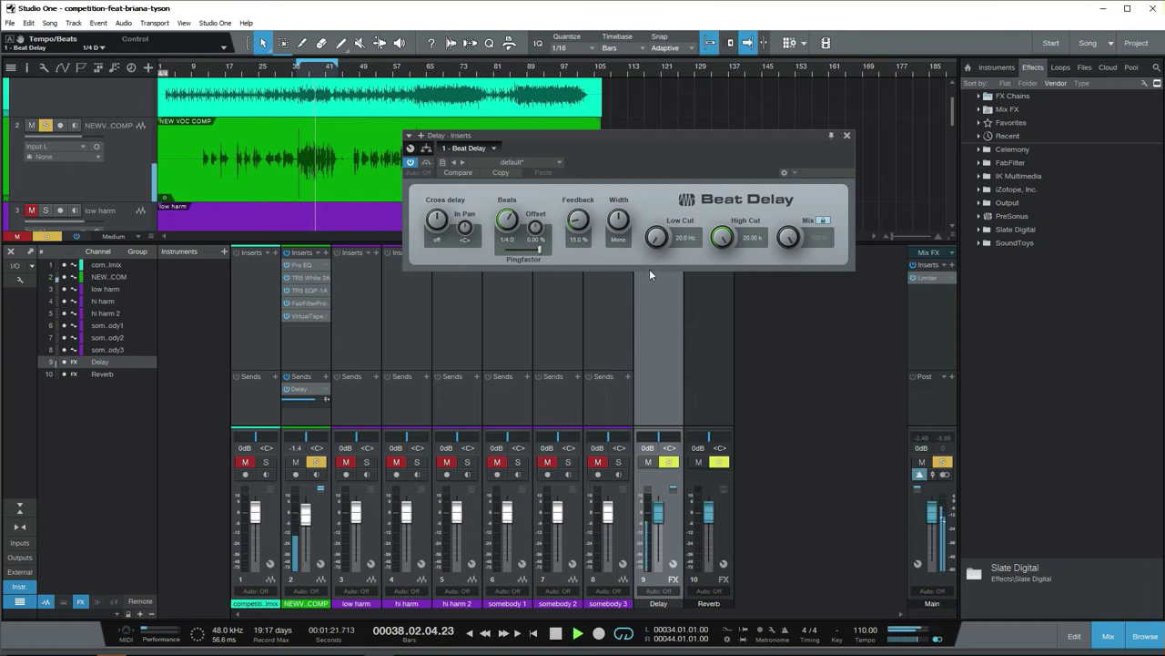
key("space")
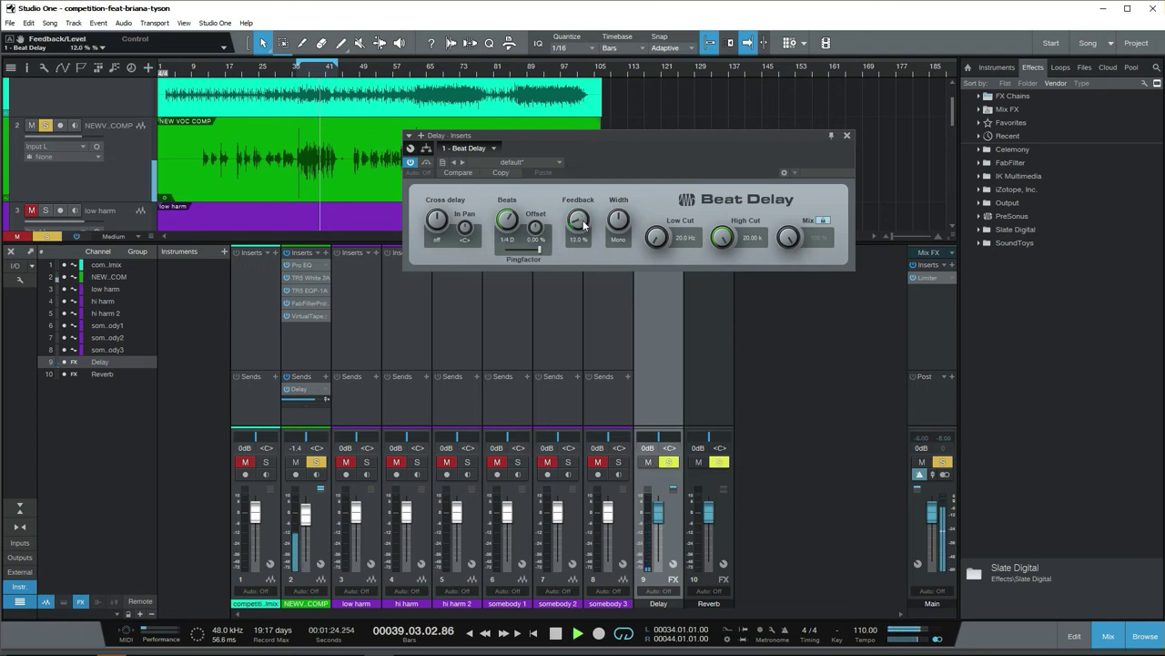
Set the Beat Delay's offset to 2.40 % and close the plug-in.
left_click_drag(536, 228, 543, 142)
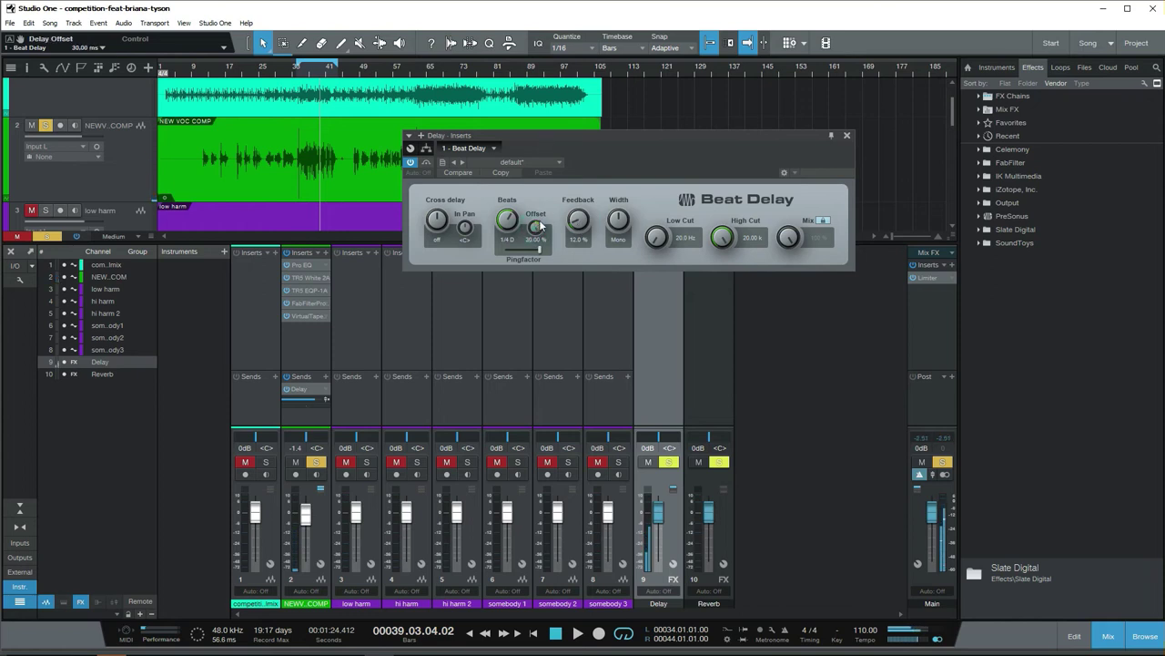
left_click_drag(537, 229, 530, 261)
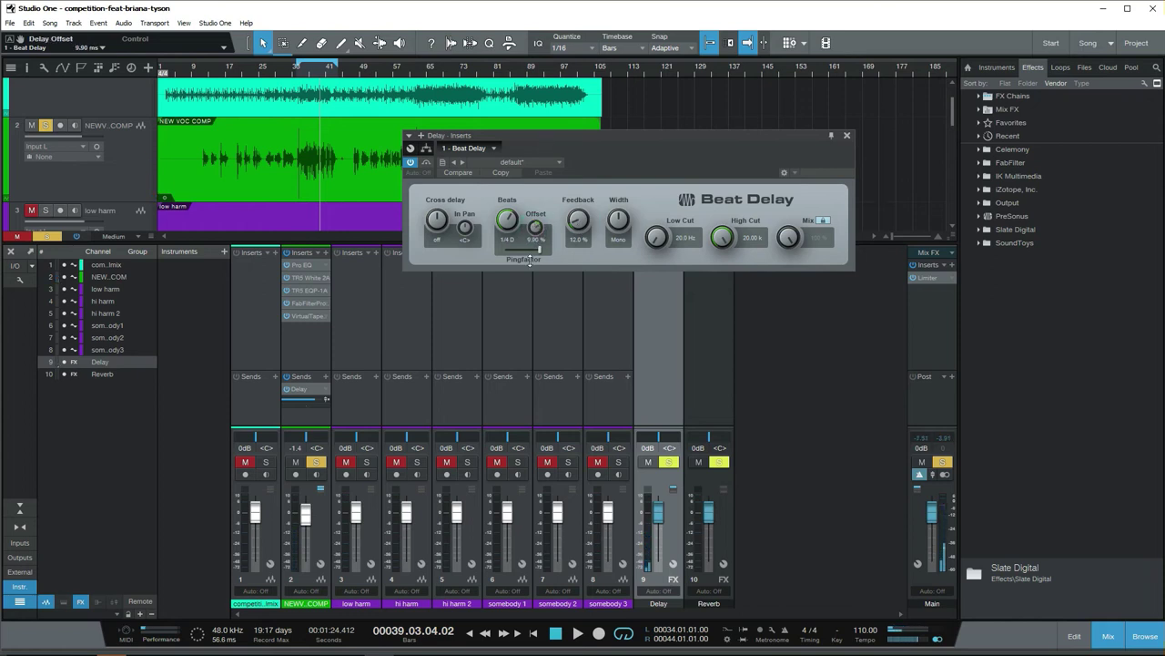
left_click(847, 134)
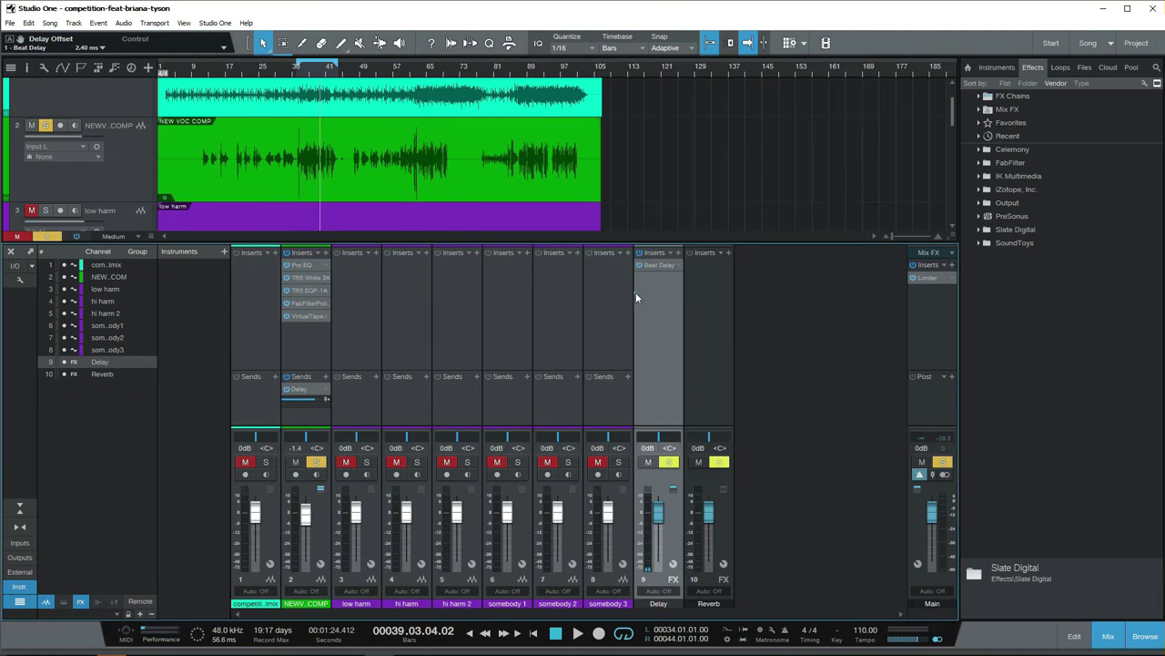
Play the loop section while bringing the lead vocal's Delay send up from silence to -23.3, and unsolo the vocal.
left_click_drag(313, 399, 281, 401)
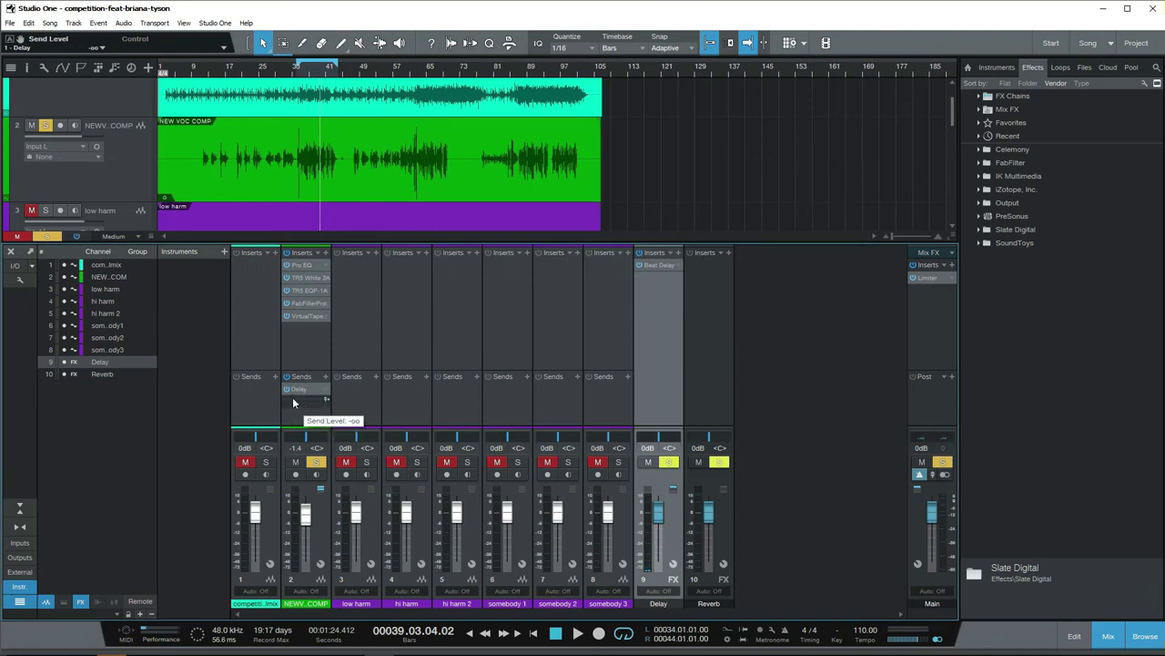
left_click(301, 73)
key("space")
left_click_drag(297, 398, 302, 399)
scroll(301, 399, "up", 2)
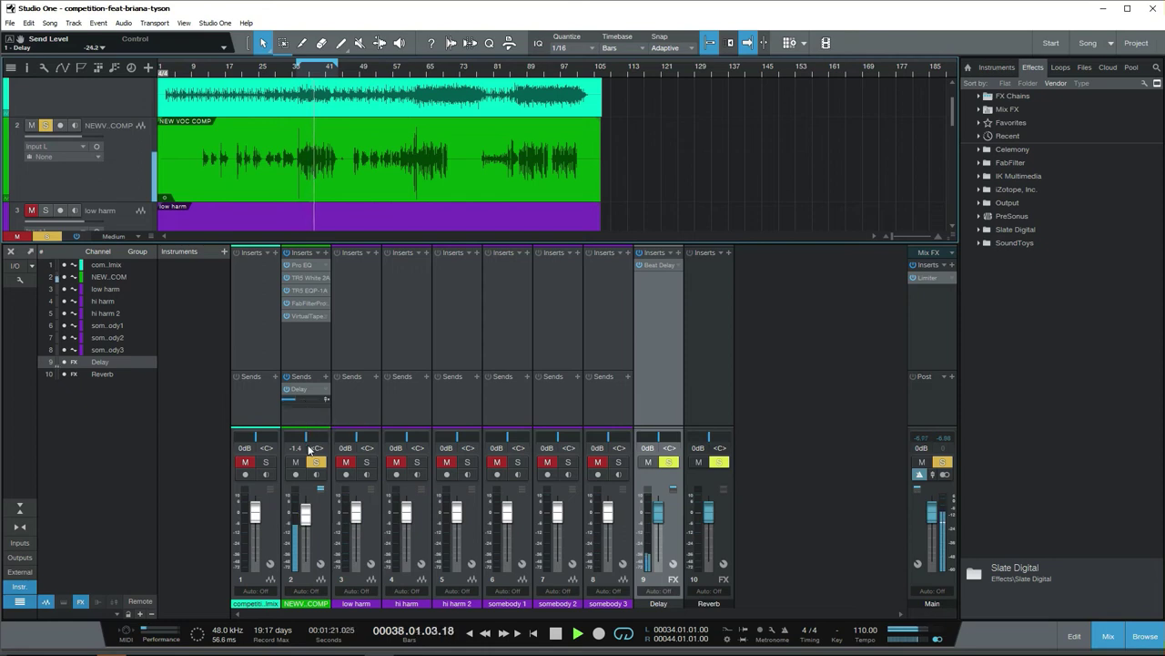
left_click(316, 463)
scroll(303, 398, "up", 1)
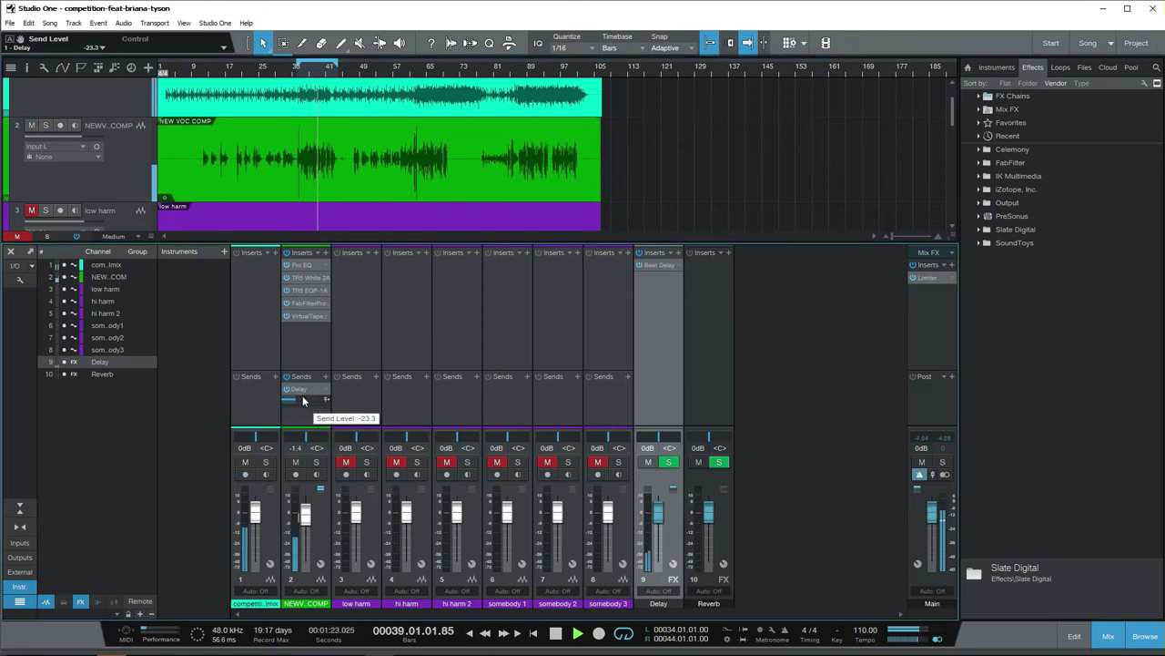
Play the first verse from around bar 11 and lower the lead vocal's Delay send to about -29.
left_click(200, 73)
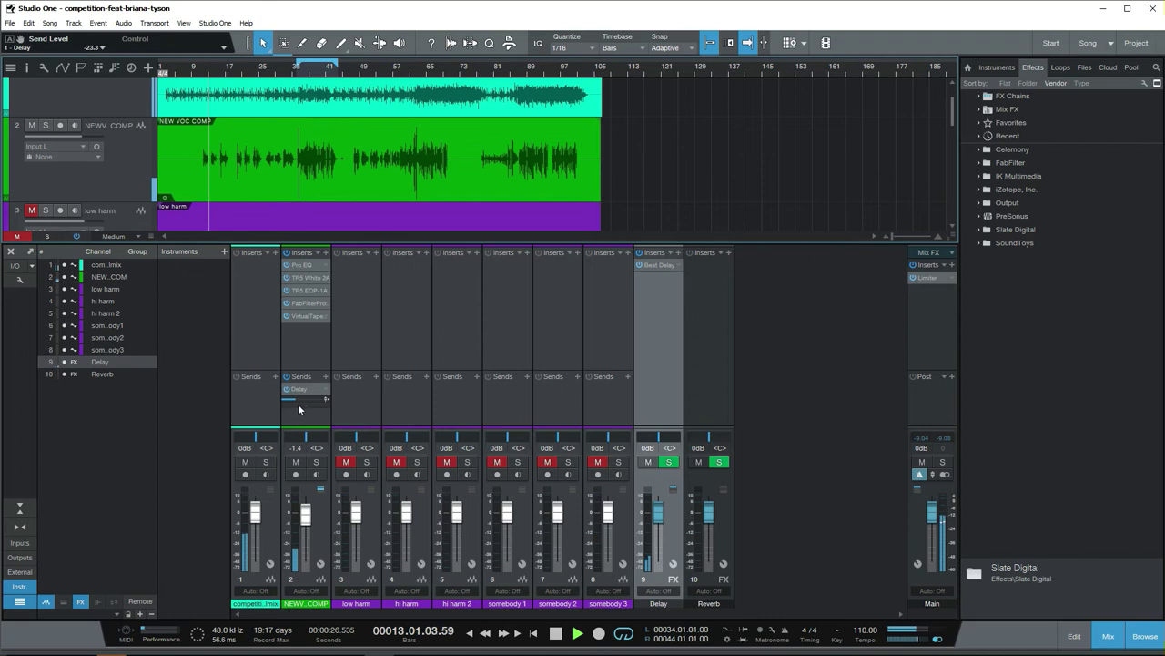
scroll(299, 399, "down", 4)
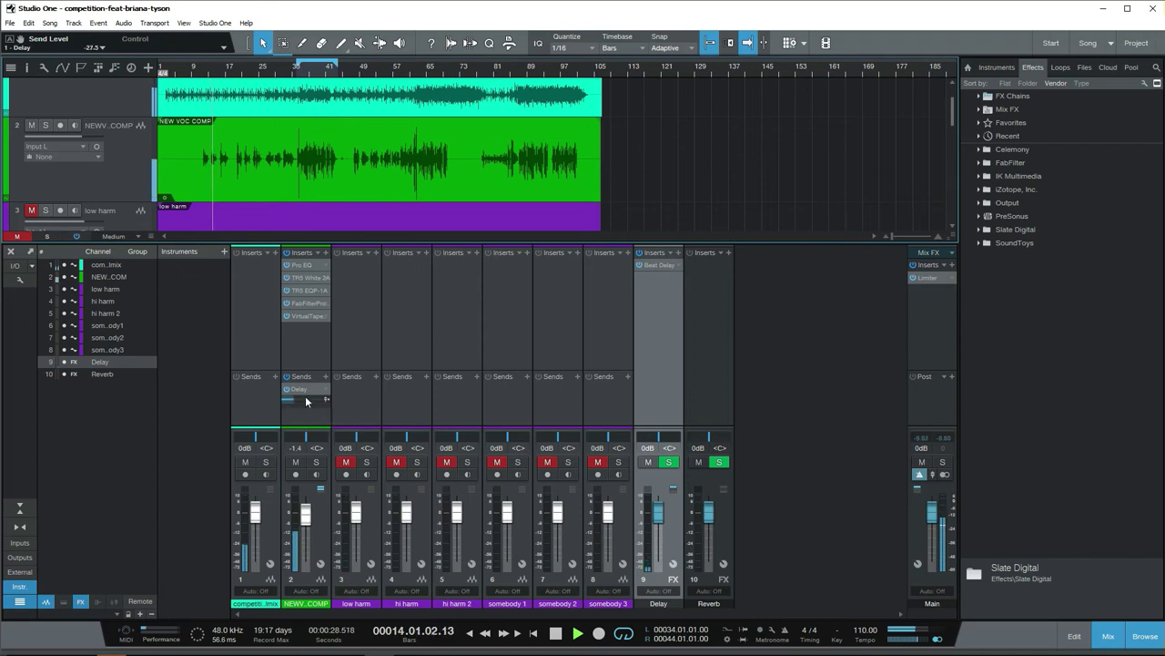
scroll(303, 399, "down", 2)
left_click(310, 336)
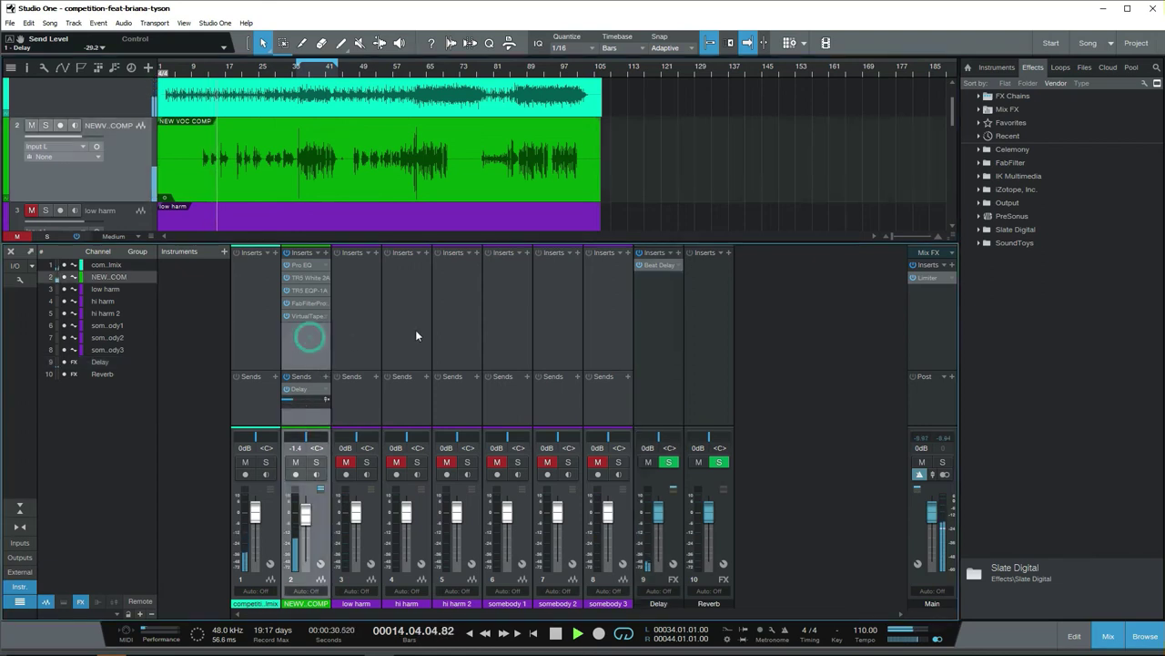
Set the Beat Delay's Pingfactor to Half, audition the first verse from around bar 12 and close the plug-in.
left_click(659, 265)
left_click_drag(539, 250, 506, 252)
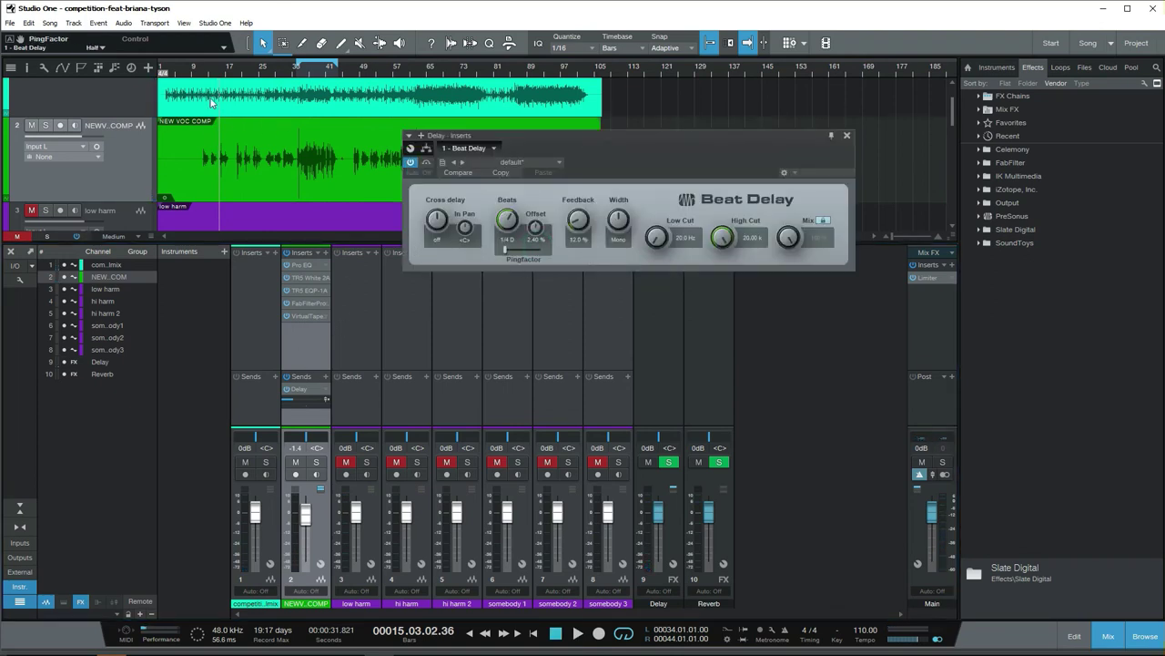
left_click_drag(201, 71, 217, 120)
left_click(243, 70)
key("space")
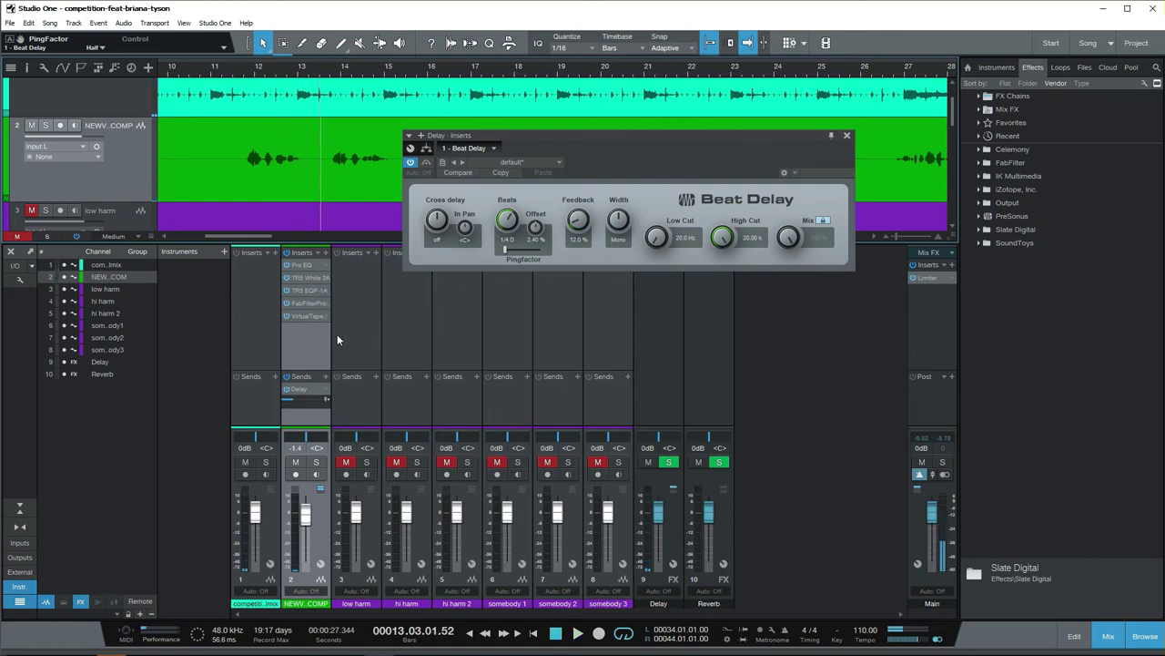
left_click(845, 131)
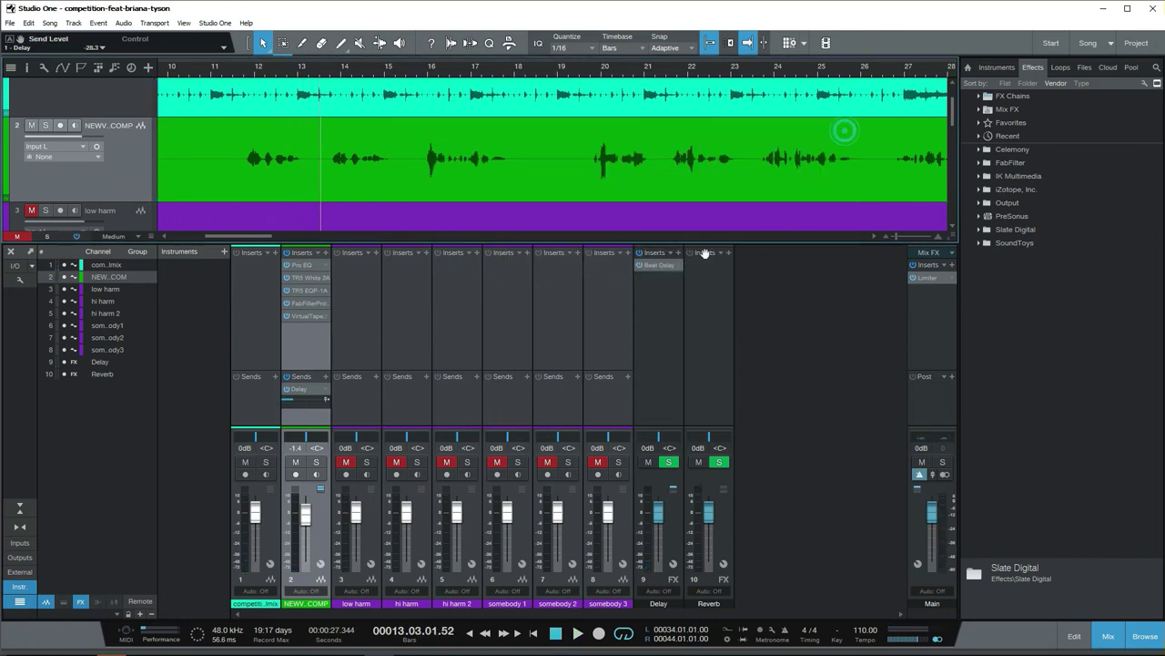
left_click(701, 278)
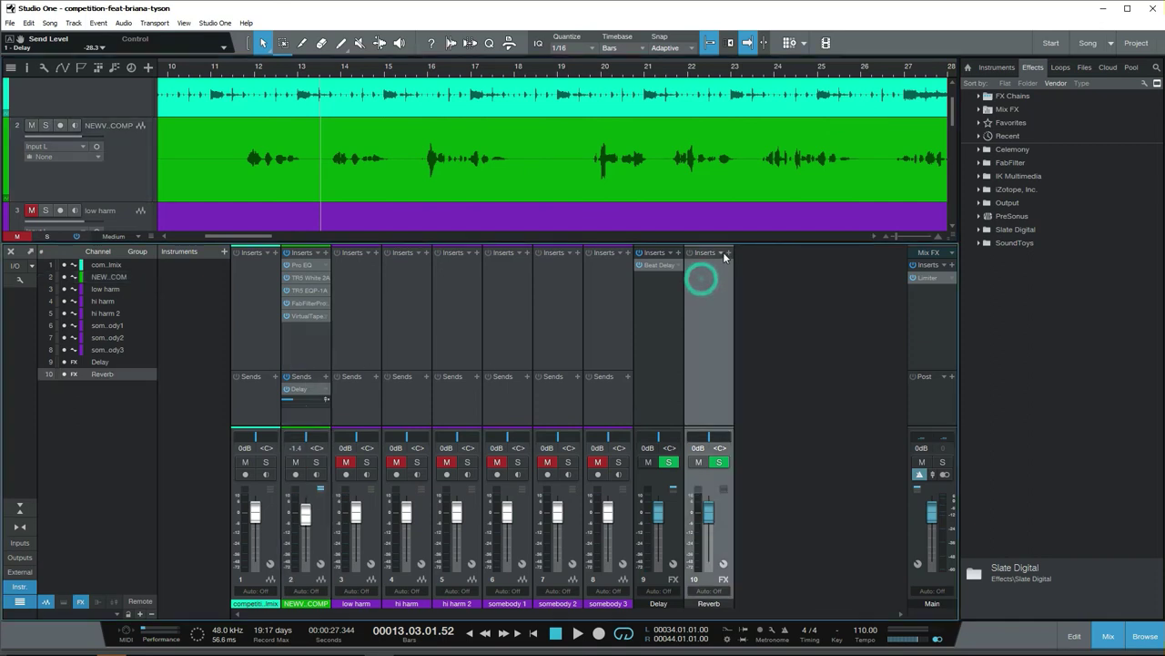
left_click(729, 252)
left_click(743, 391)
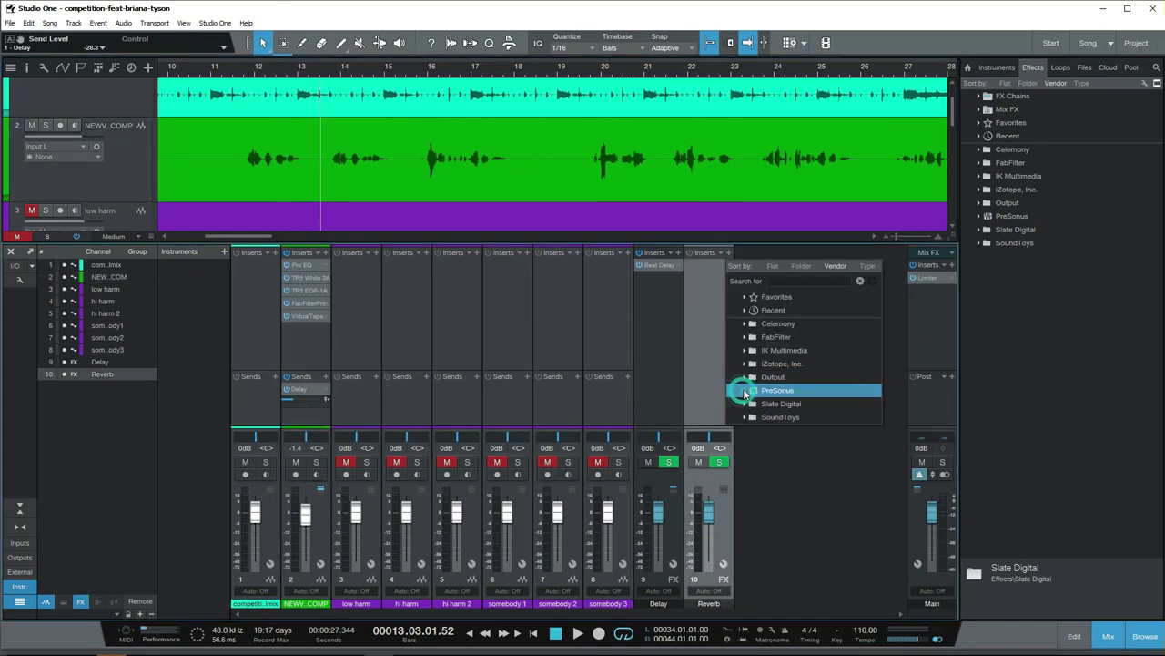
left_click(746, 338)
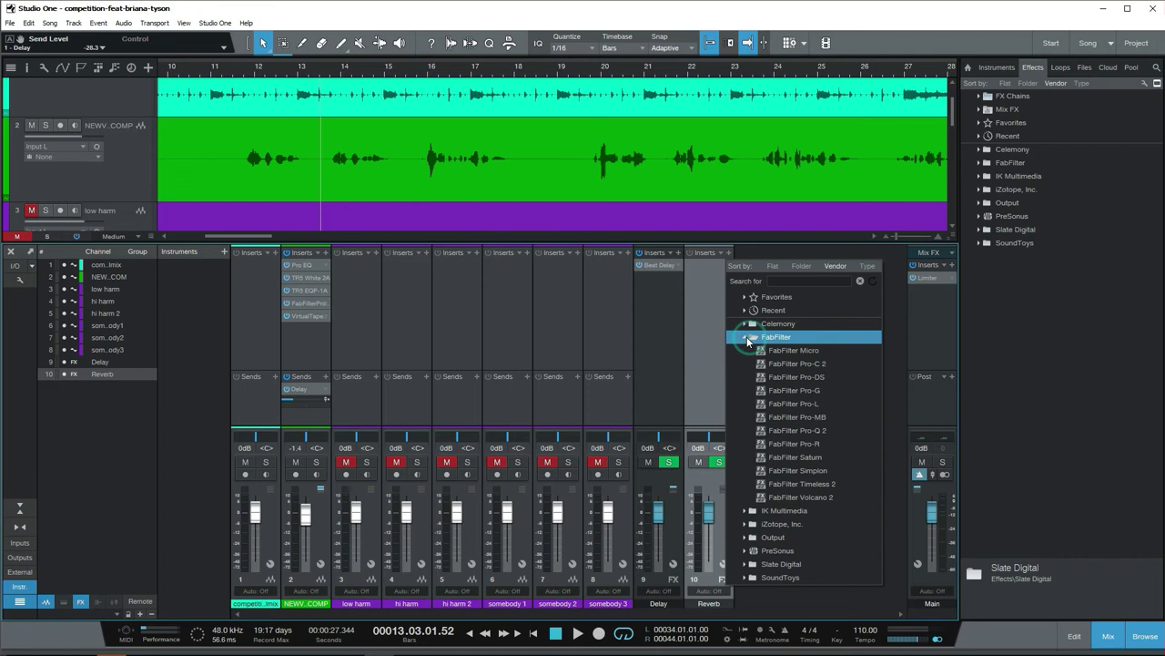
left_click(835, 431)
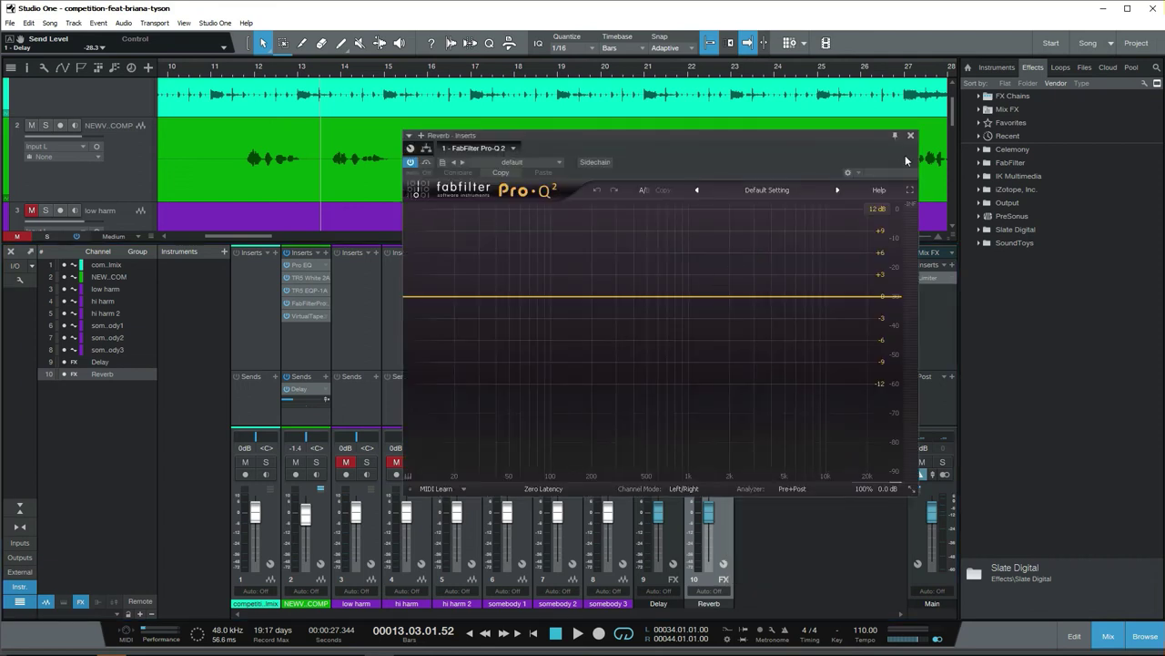
left_click(912, 135)
right_click(703, 266)
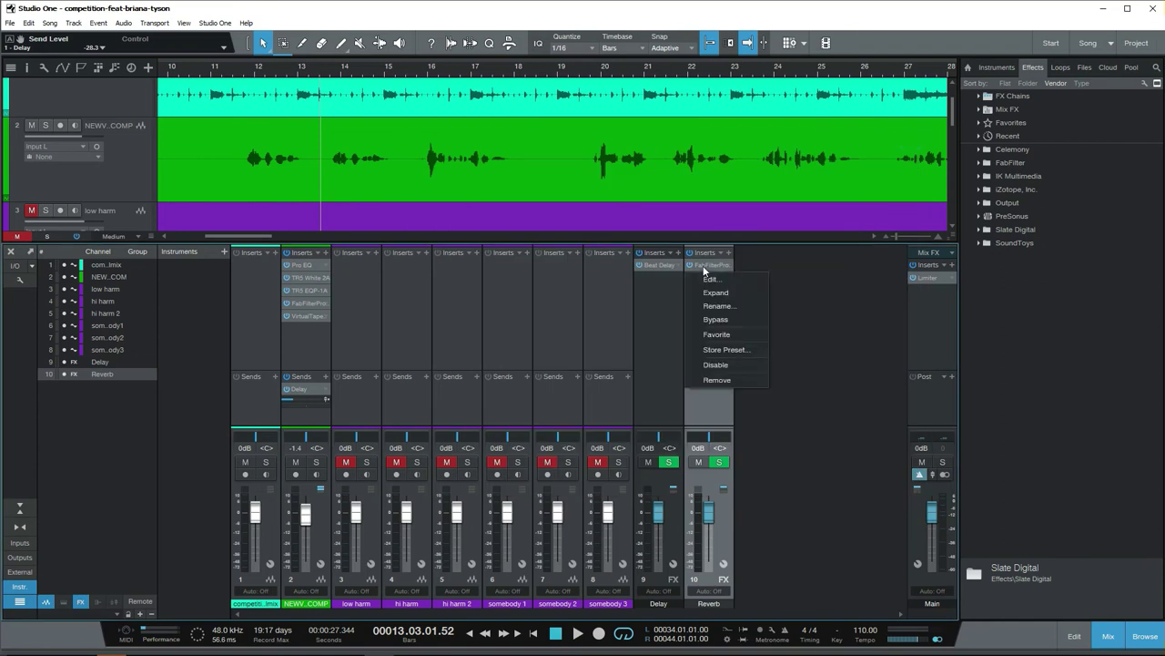
left_click(714, 377)
Insert FabFilter Pro-R on the Reverb FX channel and open it for editing.
left_click(729, 255)
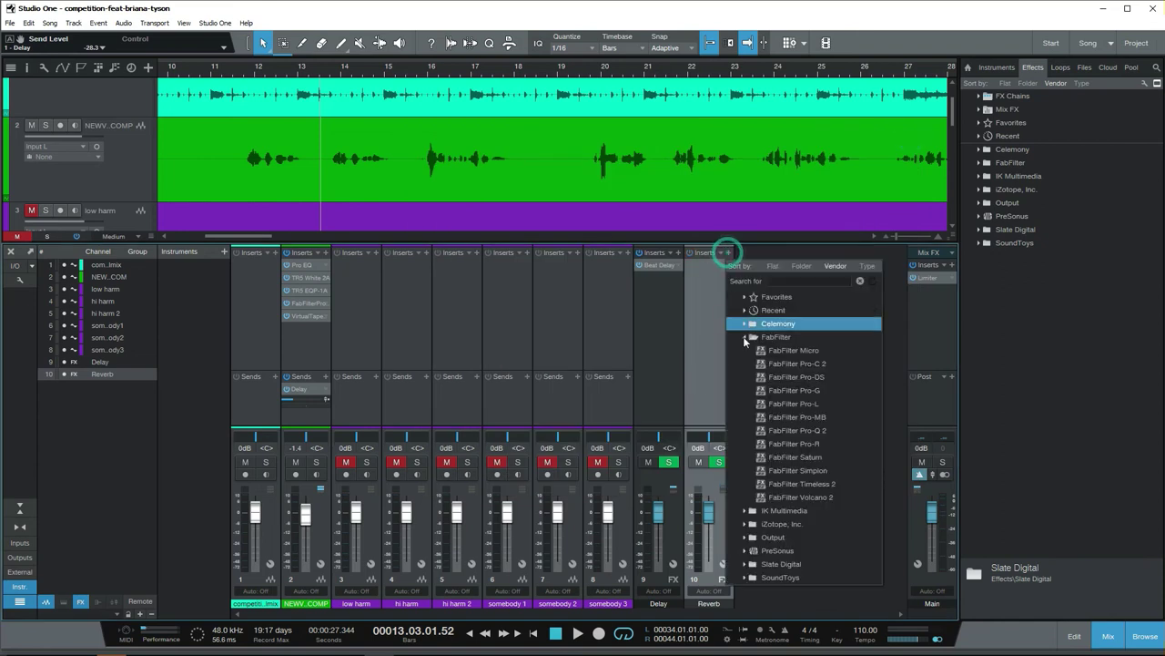
left_click(820, 445)
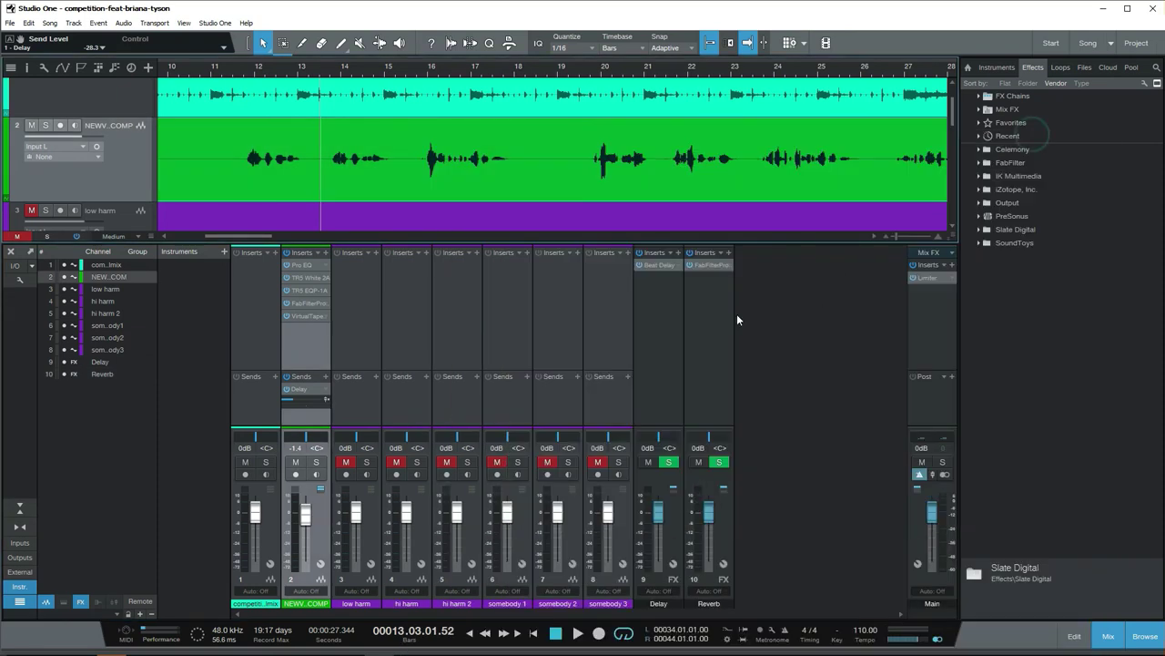
left_click(724, 312)
double_click(713, 264)
Set Pro-R's space to 3.56 s and stereo width to 120 %, and raise its brightness slightly.
left_click_drag(751, 250, 764, 217)
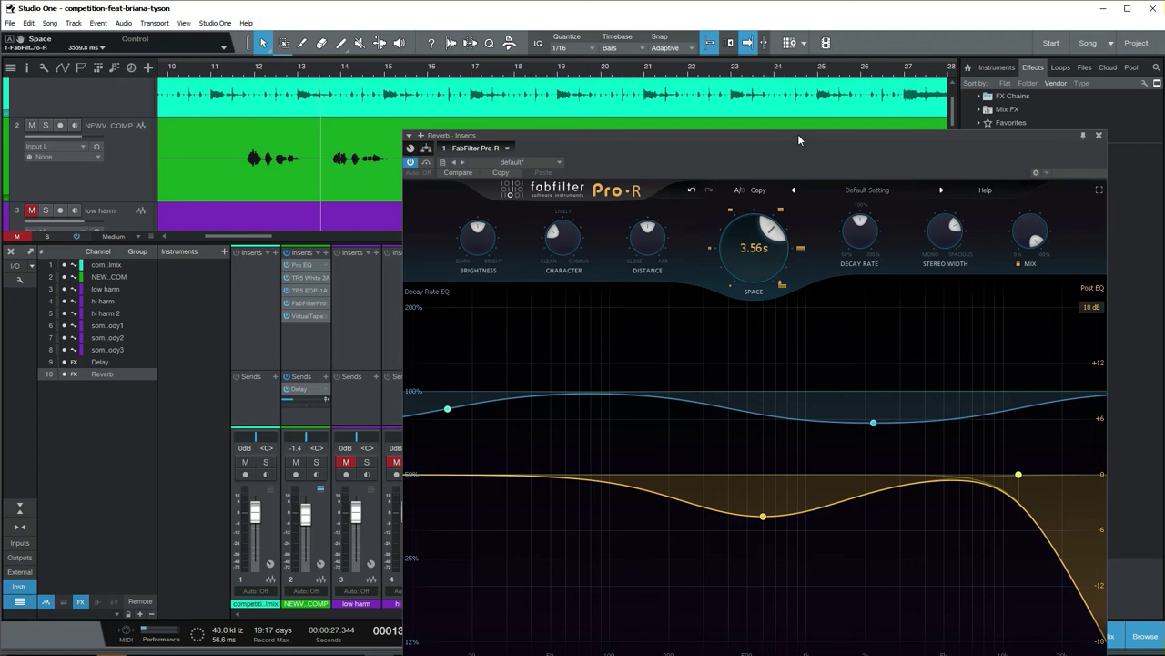
left_click_drag(799, 139, 772, 20)
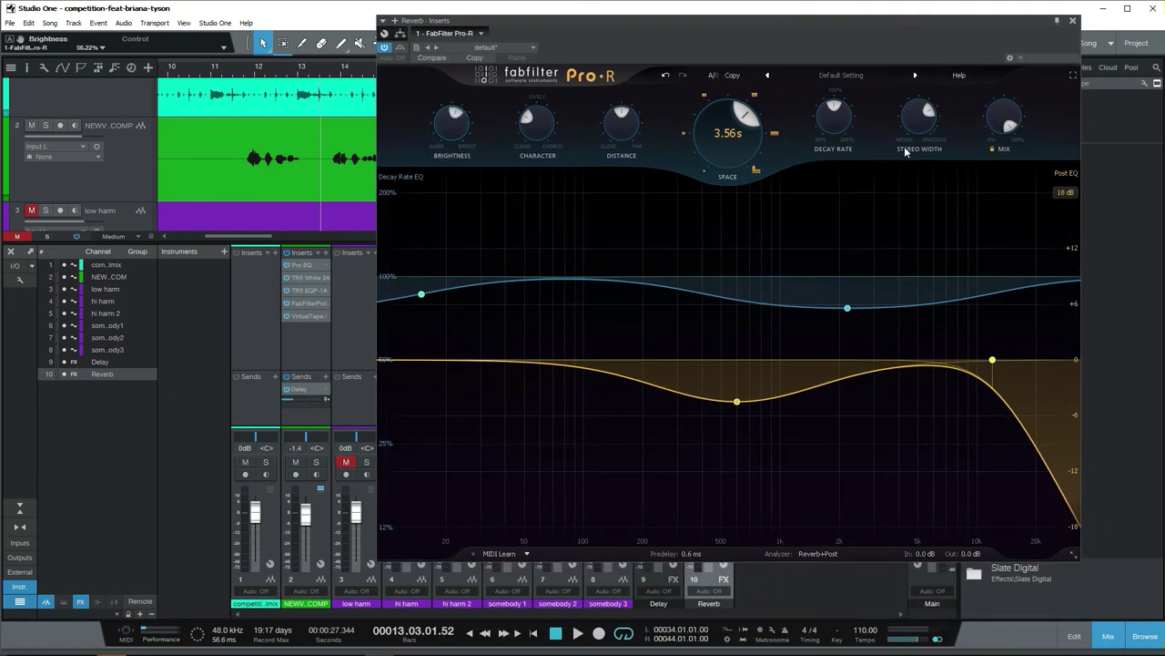
left_click_drag(915, 138, 889, 291)
key("ctrl+z")
Add a send from the lead vocal channel to the Reverb FX channel and make the mixer taller.
left_click(326, 377)
left_click(353, 417)
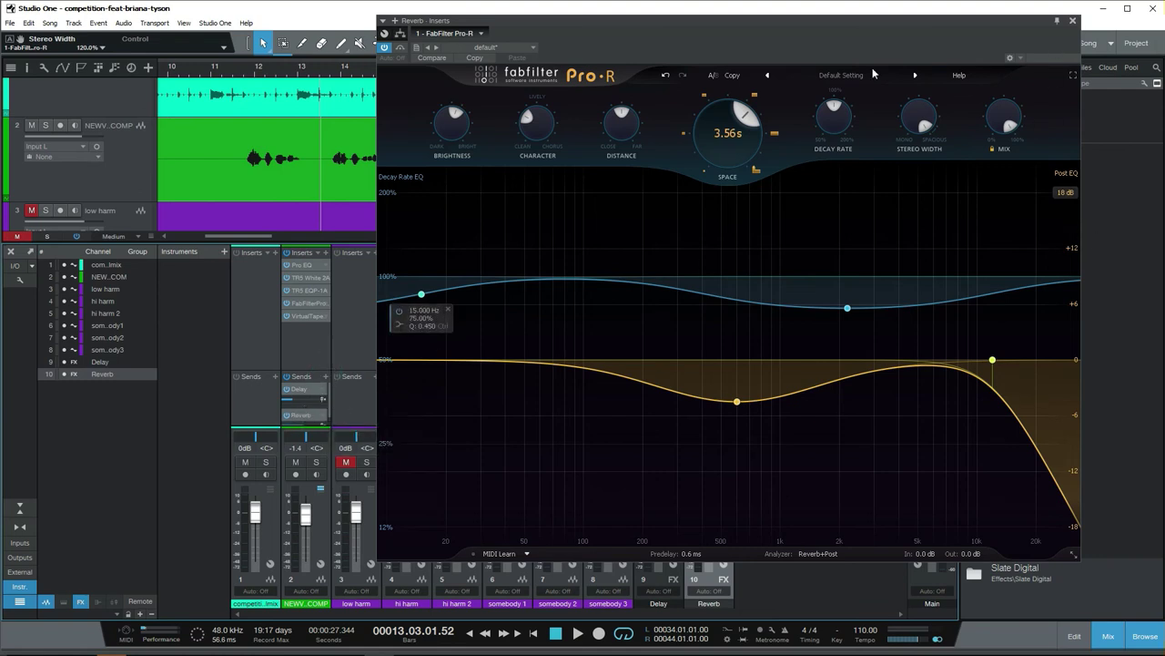
left_click_drag(771, 10, 882, 70)
left_click_drag(346, 72, 158, 13)
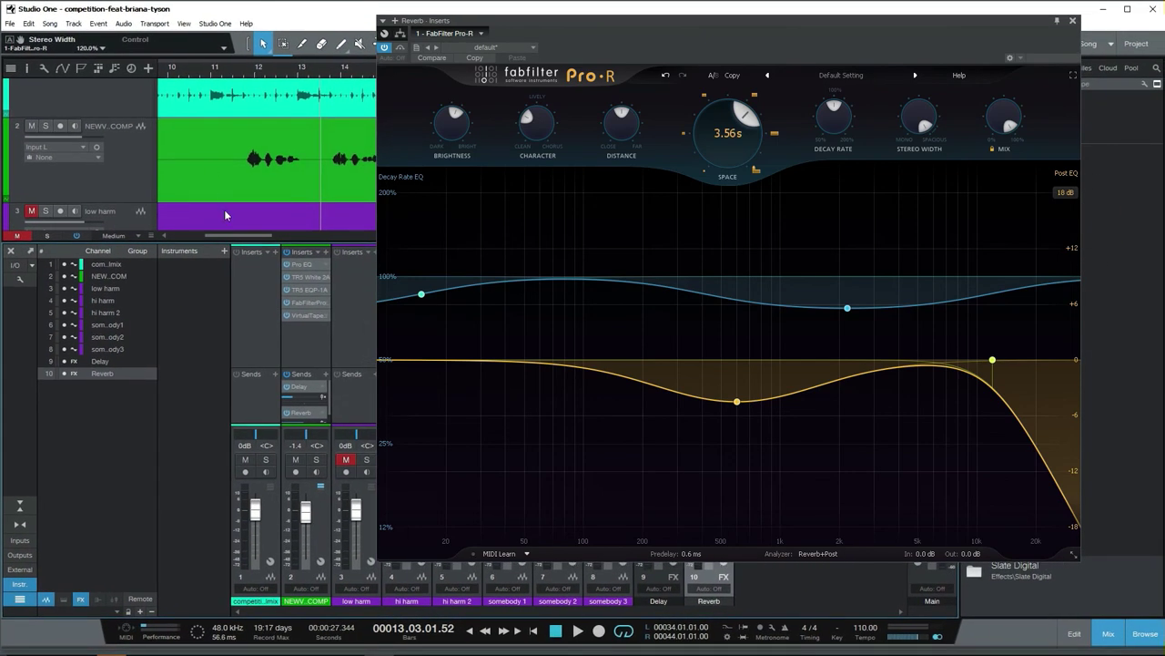
left_click_drag(277, 239, 310, 114)
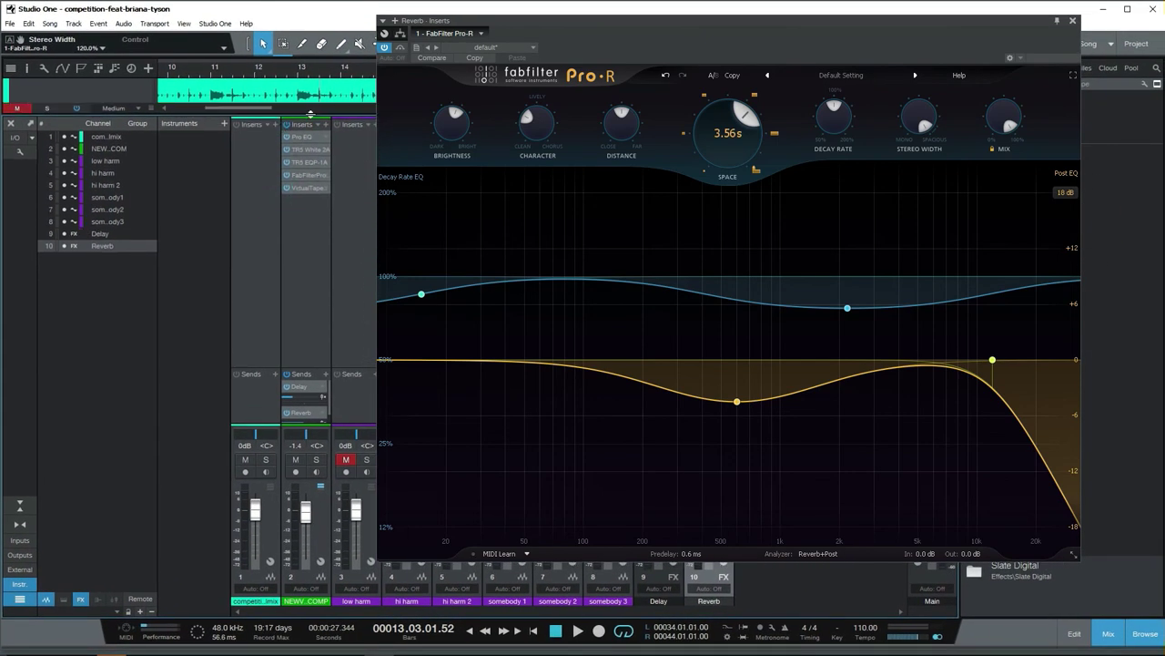
Enlarge the mixer's sends area, raise the lead vocal's Reverb send to +4.8 dB and solo the lead vocal.
left_click_drag(316, 366, 316, 239)
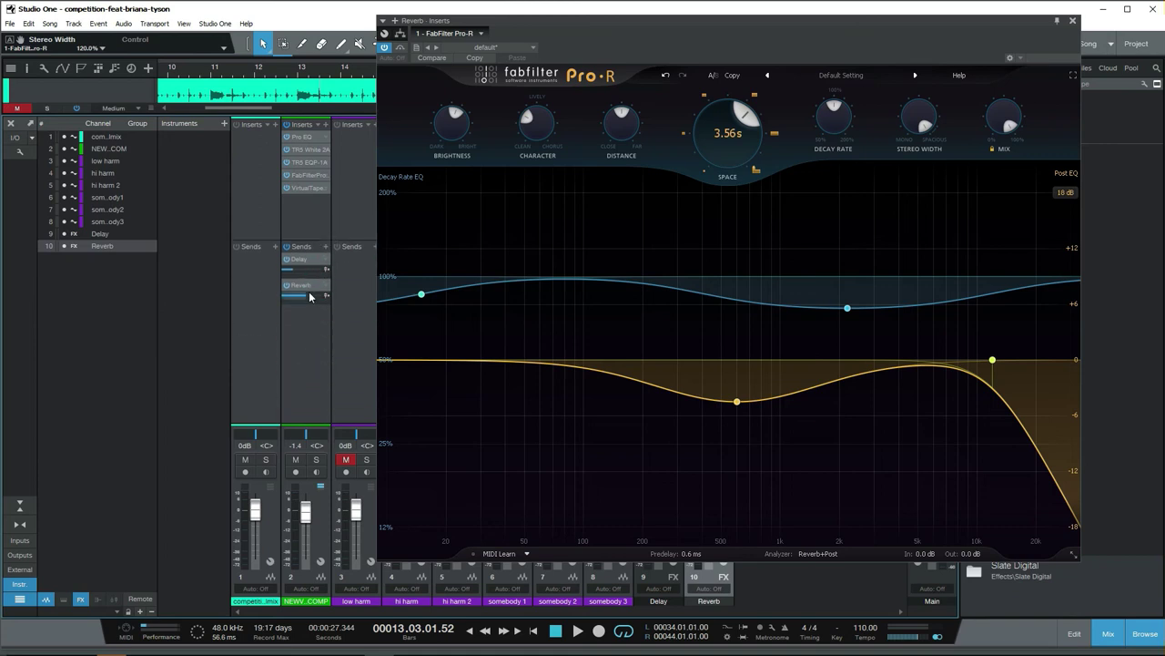
left_click_drag(318, 302, 323, 312)
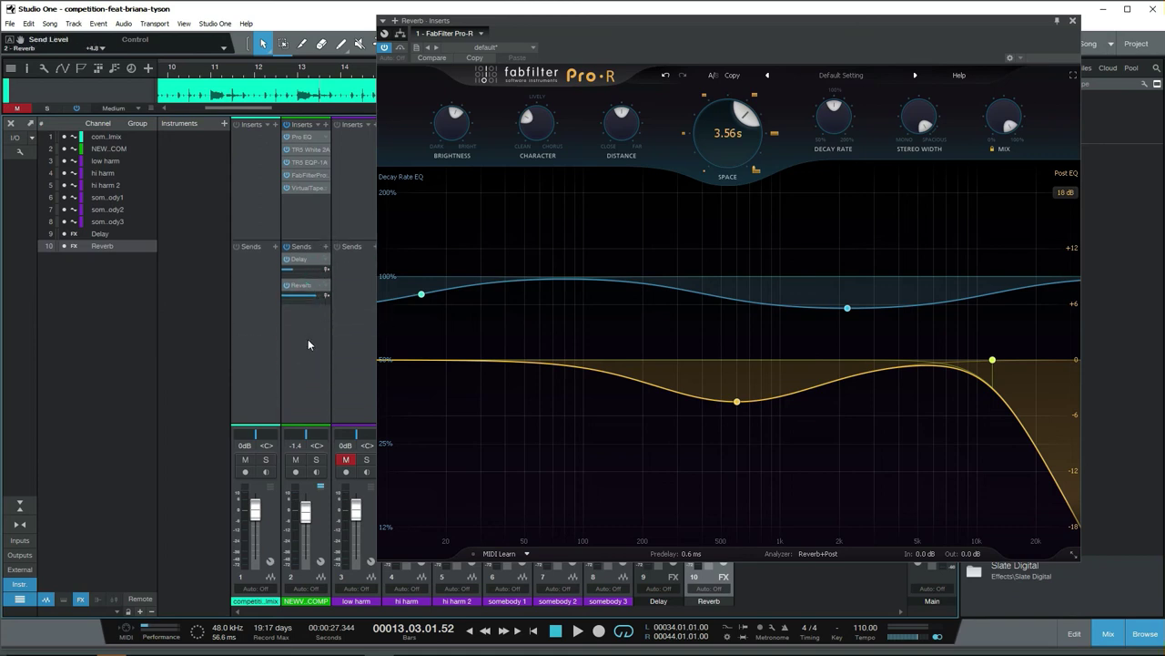
left_click(307, 344)
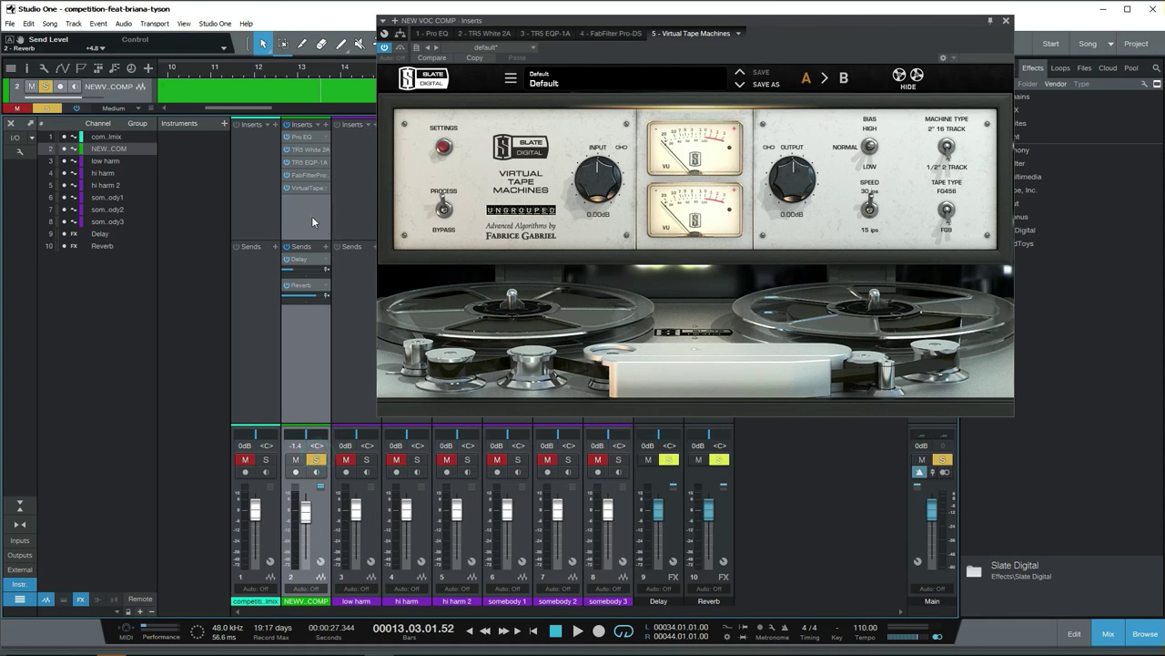
Close the Virtual Tape Machines plug-in, reopen Pro-R on the Reverb FX channel and play the soloed vocal.
left_click(1006, 21)
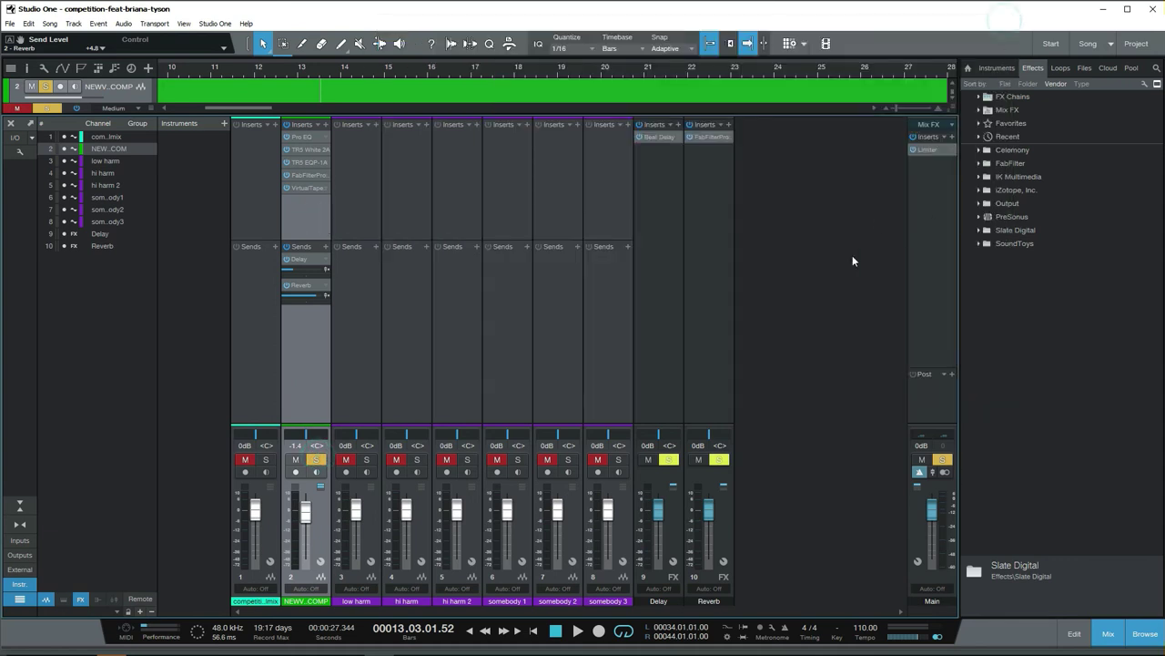
left_click(703, 162)
left_click(709, 138)
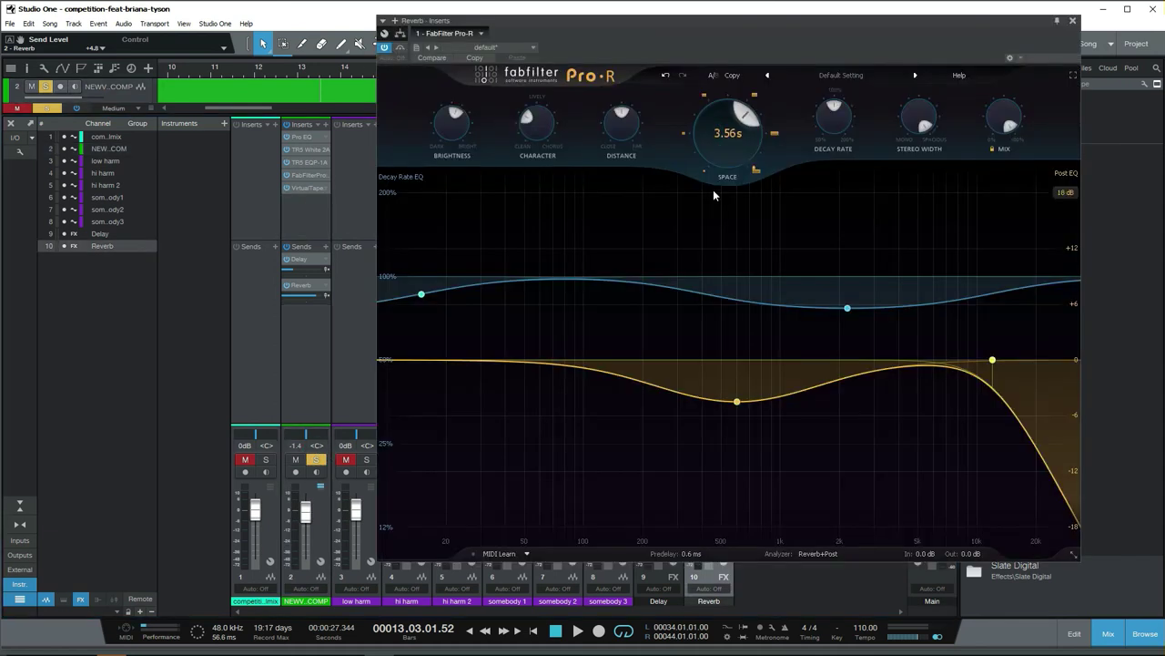
key("space")
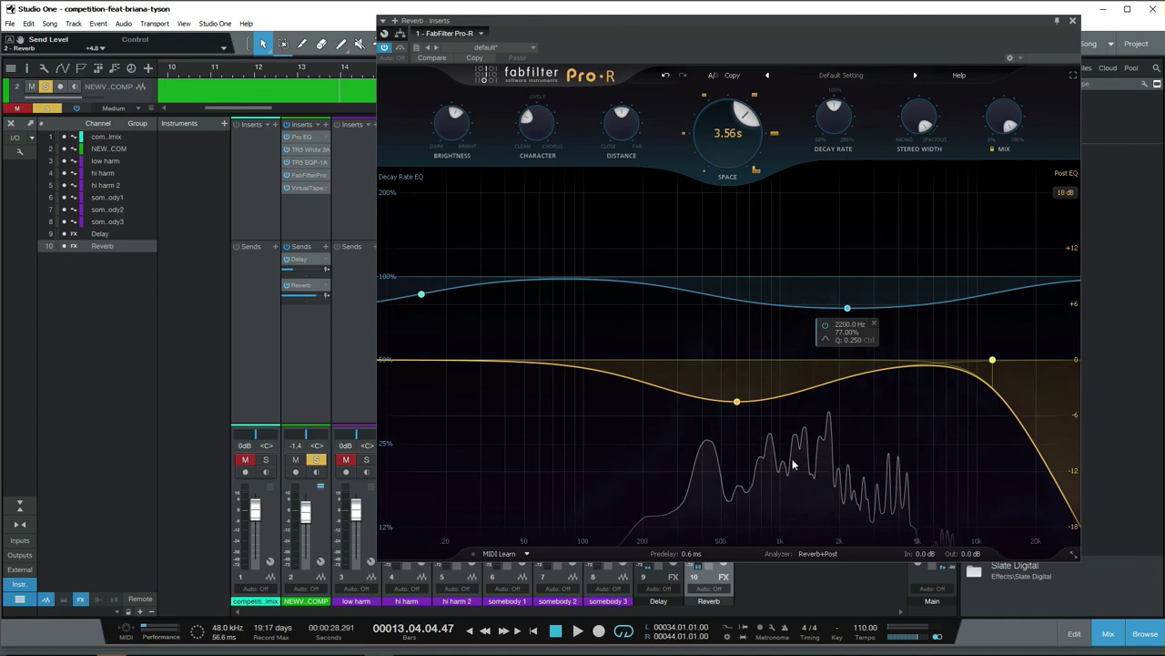
Try Pro-R's space at 3.32 s with stereo width at 120 % and audition the vocal.
left_click_drag(739, 139, 734, 153)
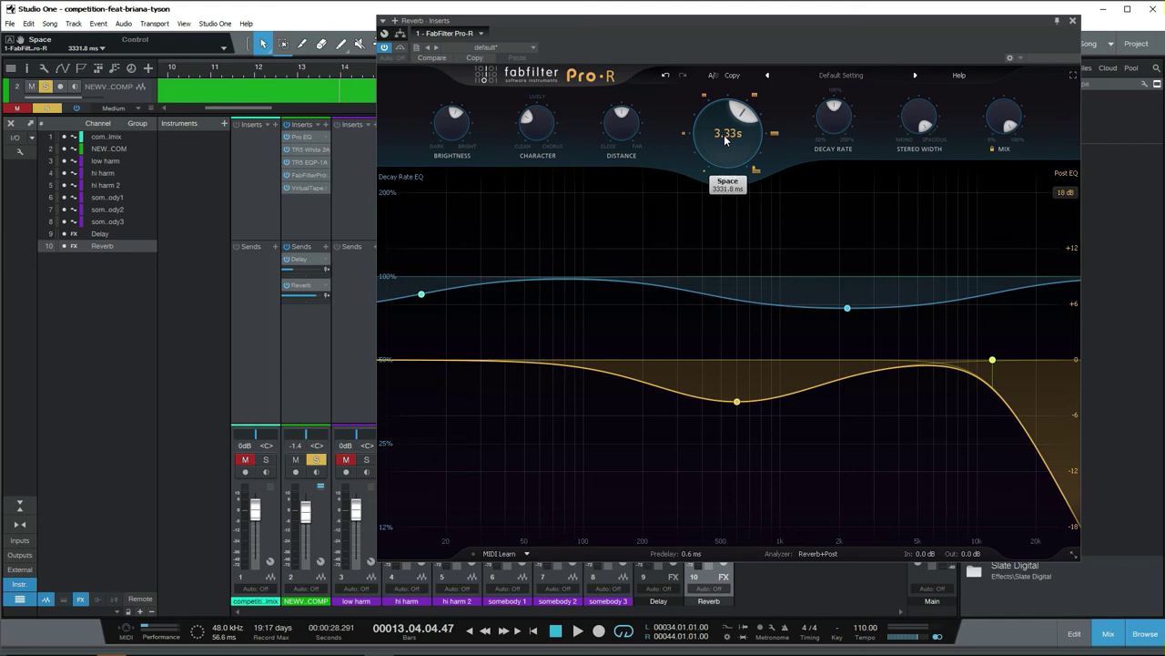
left_click_drag(728, 140, 742, 142)
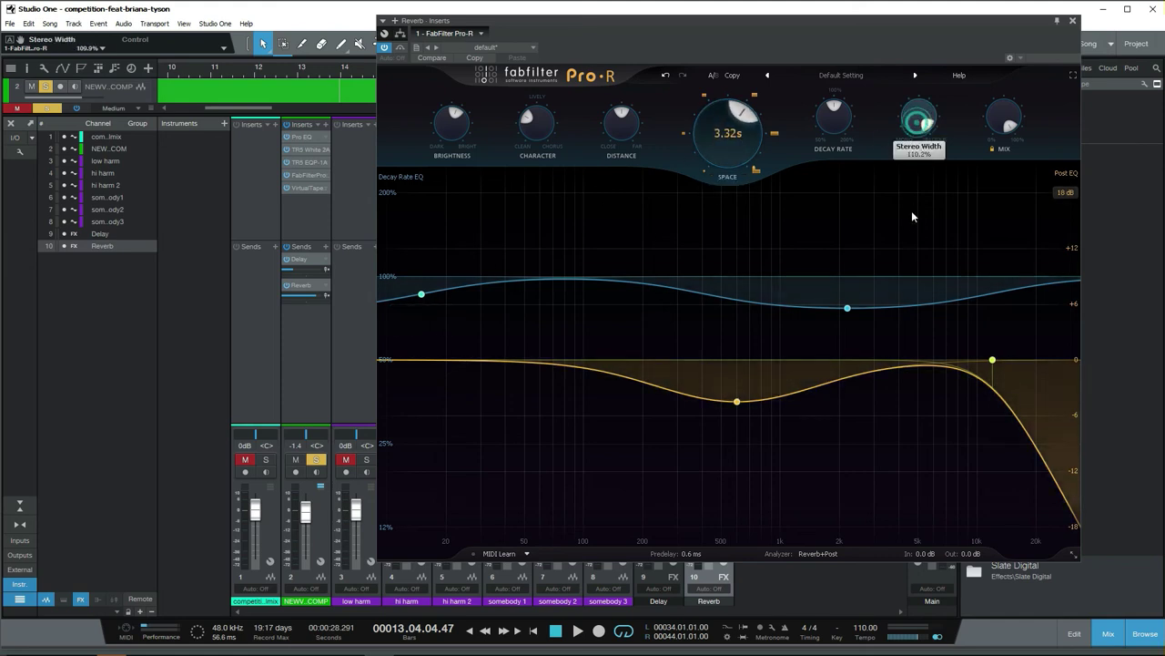
left_click_drag(924, 127, 925, 90)
key("space")
key("space")
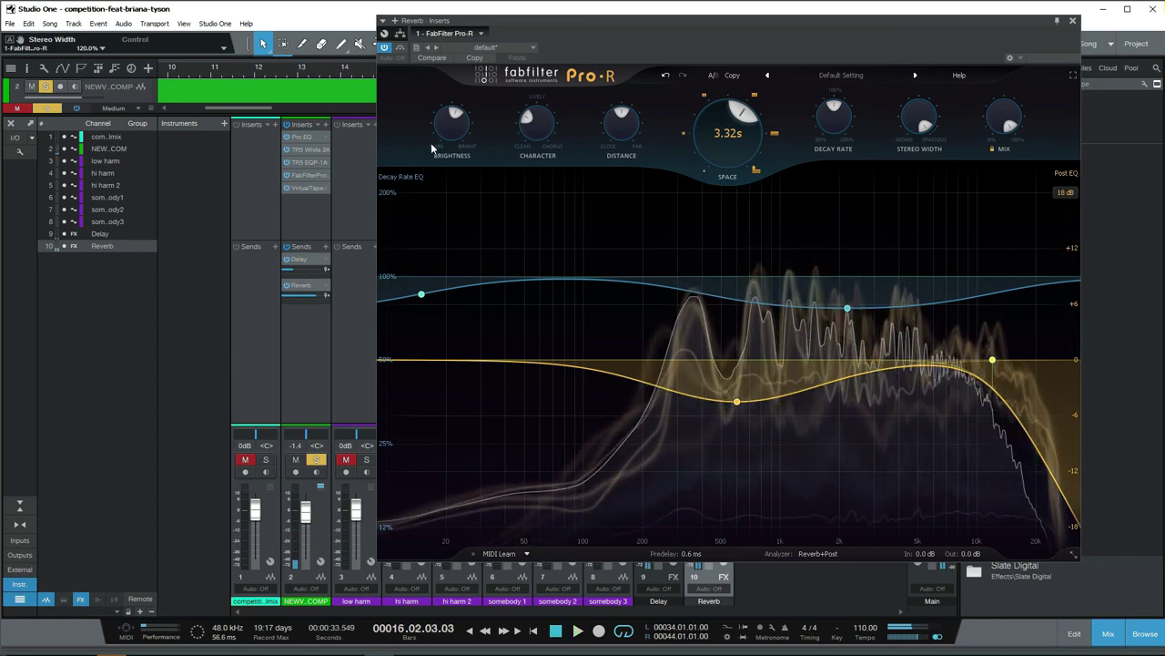
Sweep Pro-R's brightness down to near zero, bring it up to about 34 % and compare the sound during playback.
mouse_move(457, 112)
mouse_move(457, 113)
left_mouse_down()
mouse_move(462, 57)
mouse_move(457, 132)
left_mouse_up()
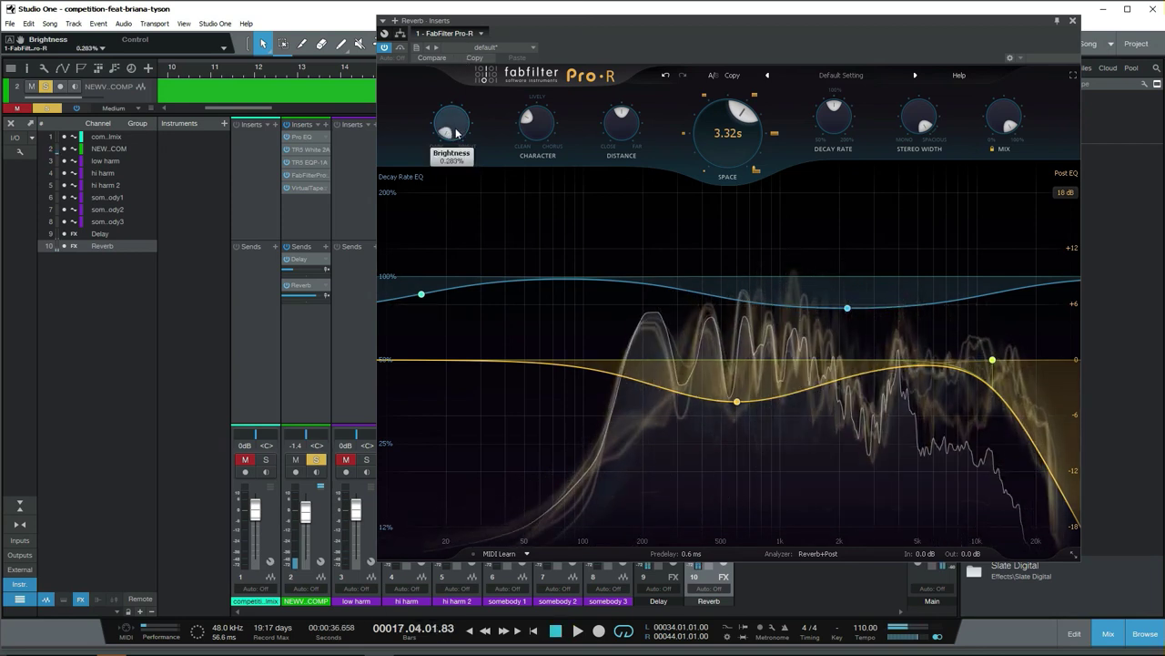
scroll(457, 132, "up", 20)
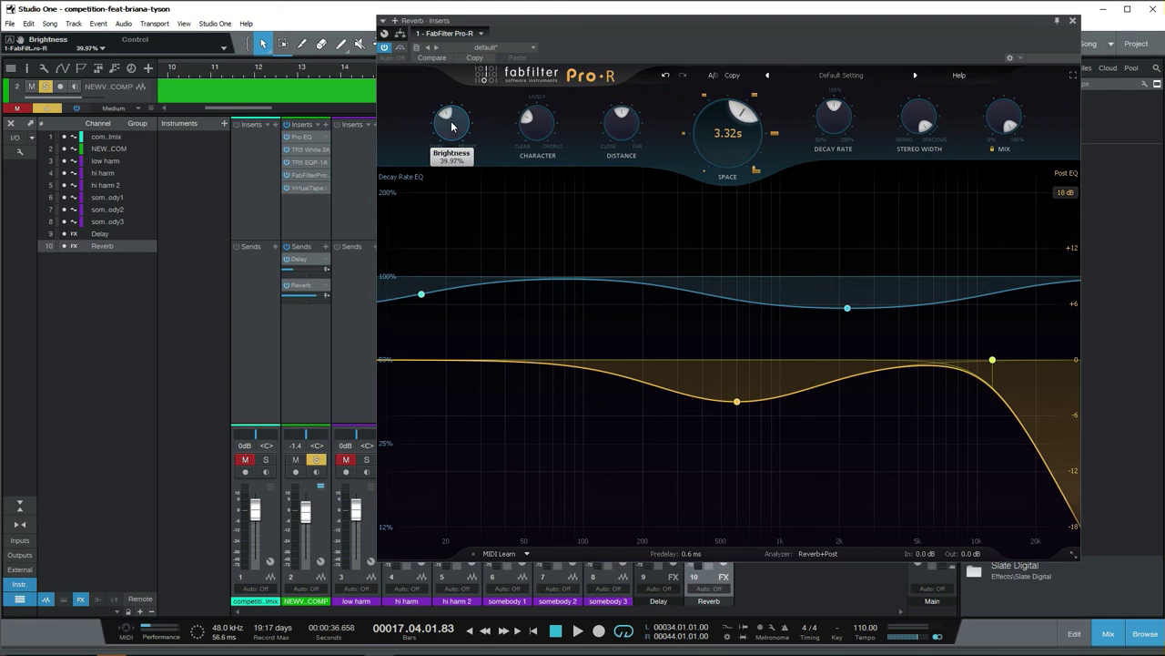
key("space")
scroll(453, 127, "down", 3)
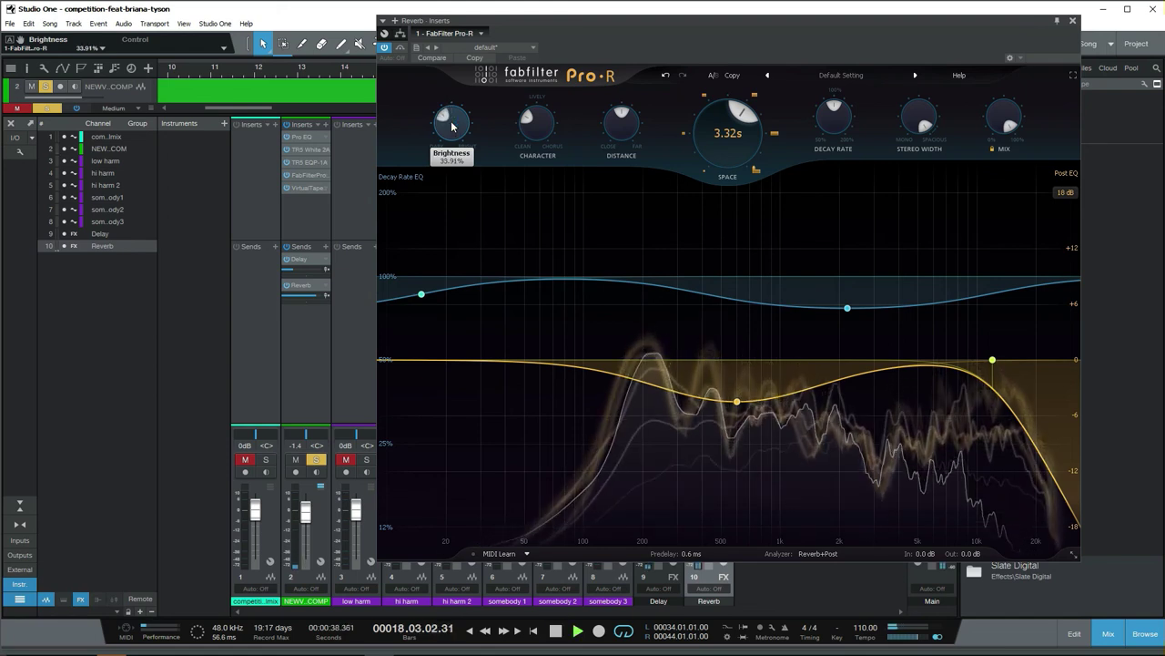
scroll(342, 103, "up", 2)
scroll(343, 105, "down", 1)
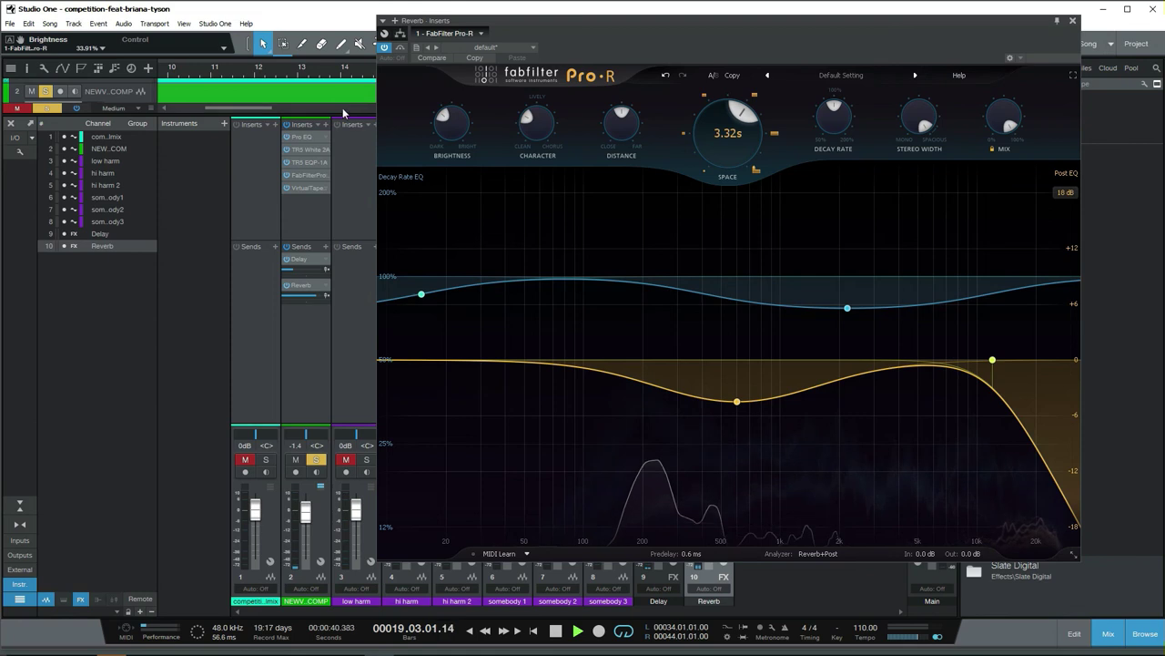
Make the arrangement area taller and audition Pro-R's brightness at 100 % from just before bar 12.
left_click_drag(346, 116, 344, 248)
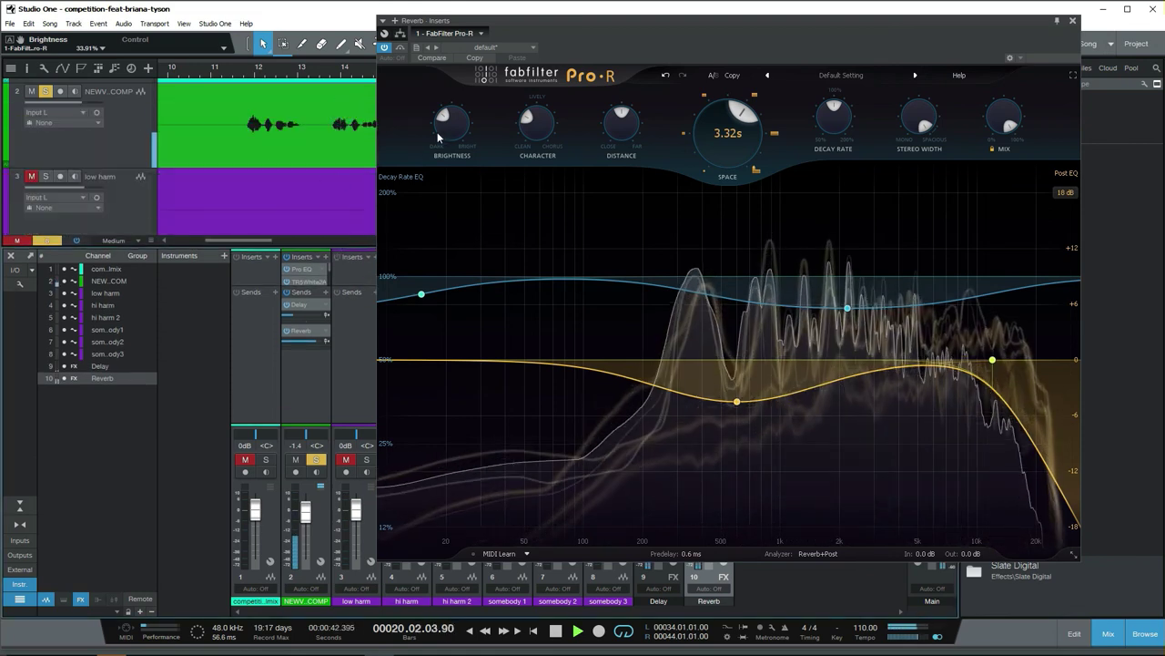
left_click_drag(450, 126, 449, 68)
key("space")
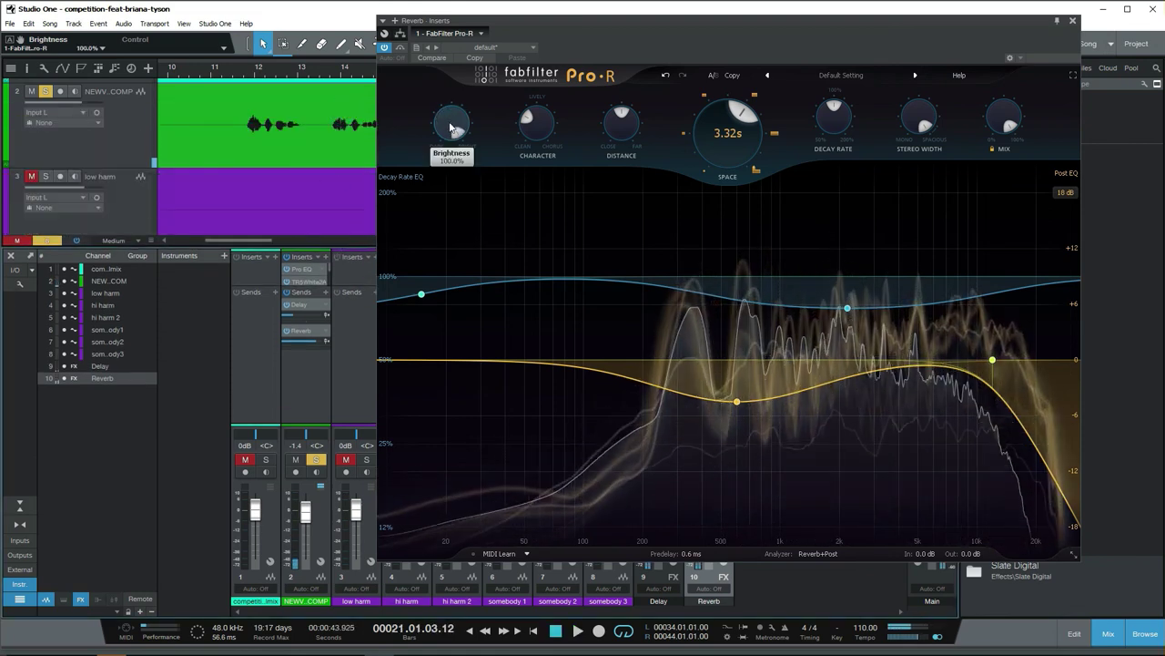
left_click(242, 66)
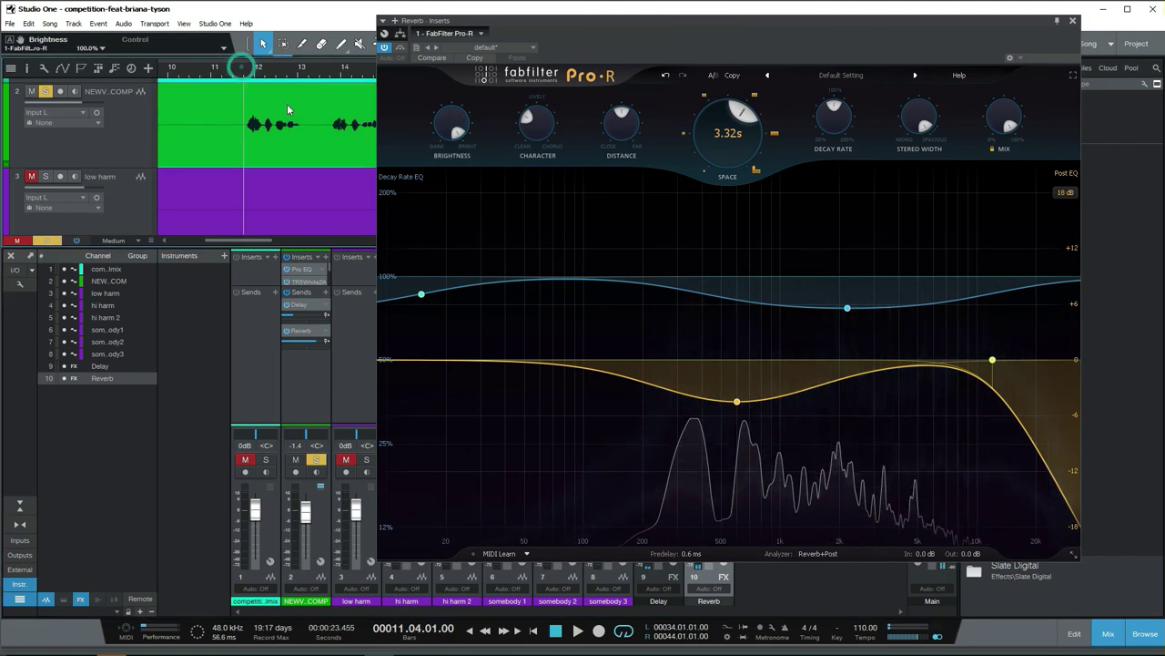
key("space")
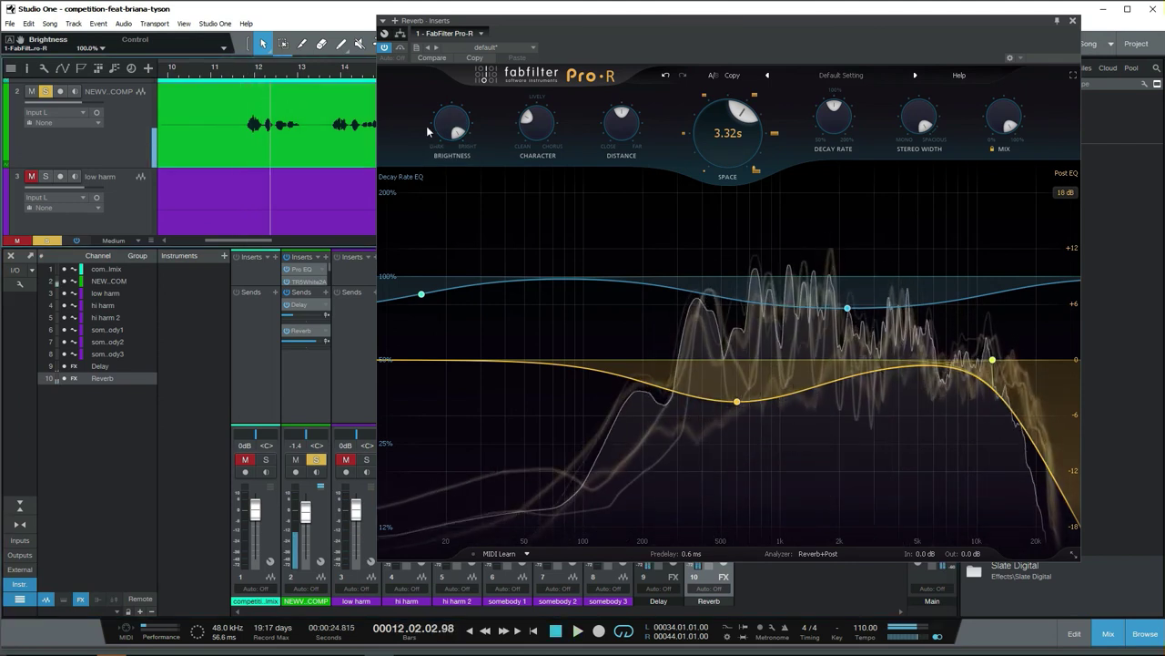
Set Pro-R's brightness to about 40.56 % and audition the first vocal phrase from just before bar 12.
left_click_drag(458, 126, 458, 185)
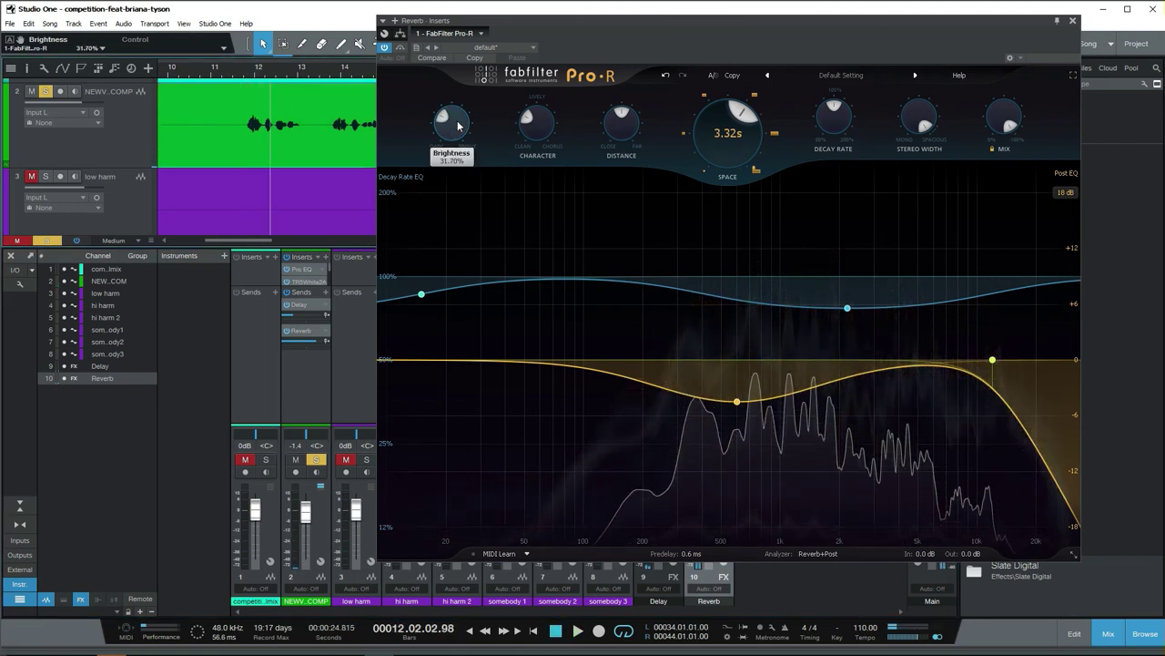
left_click_drag(458, 126, 458, 124)
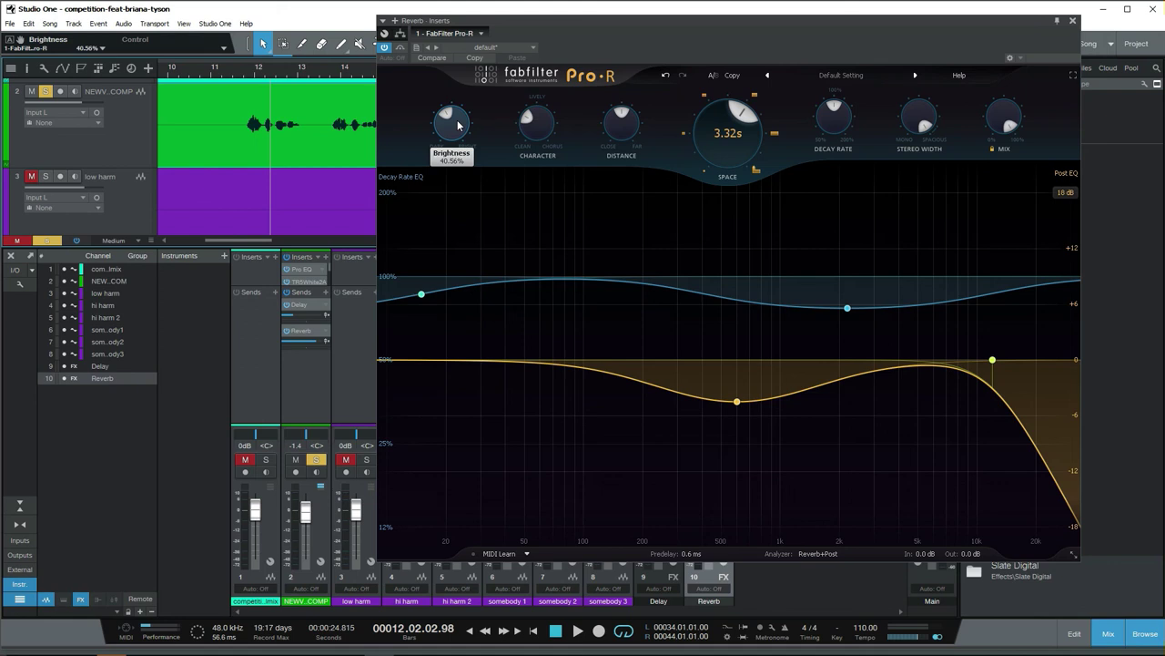
left_click(243, 72)
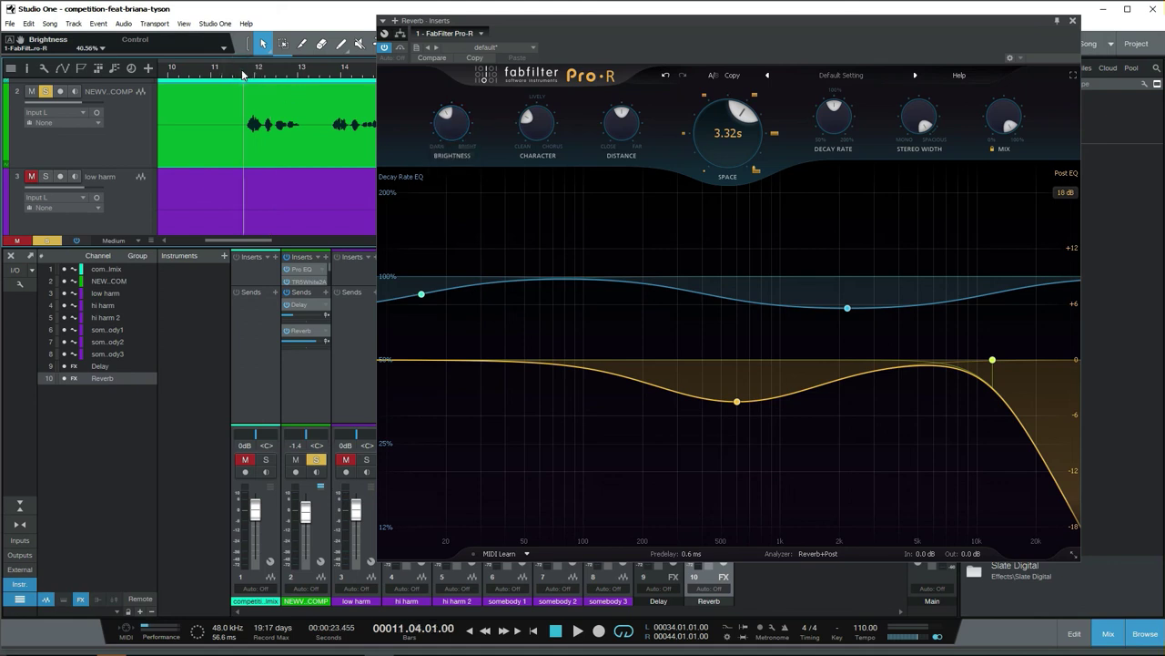
key("space")
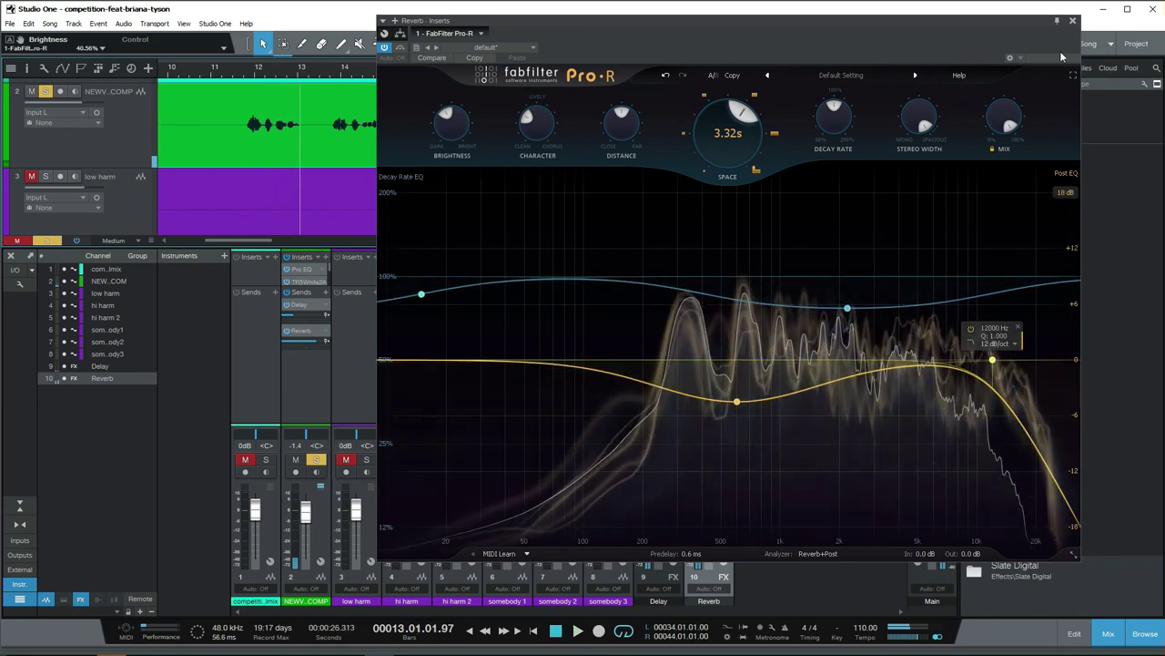
Set Pro-R's space to 4.29 s and mix to 100 %, audition from just before bar 12 and close the plug-in.
left_click_drag(736, 139, 629, 137)
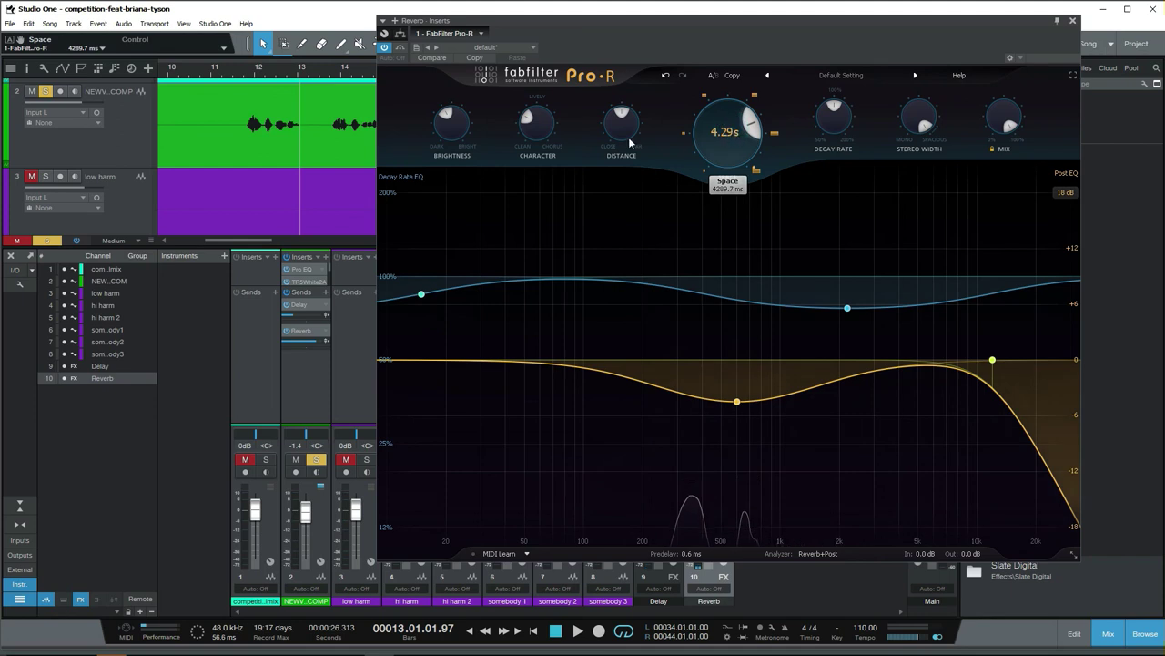
left_click(243, 77)
key("space")
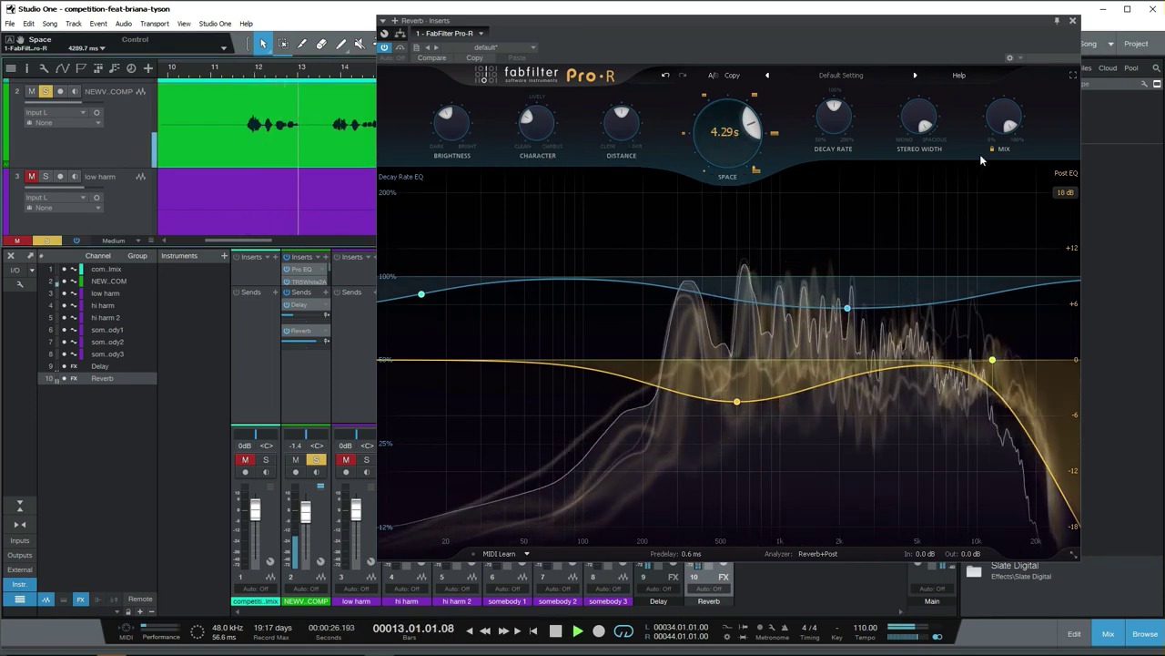
left_click_drag(1007, 117, 1058, 74)
key("space")
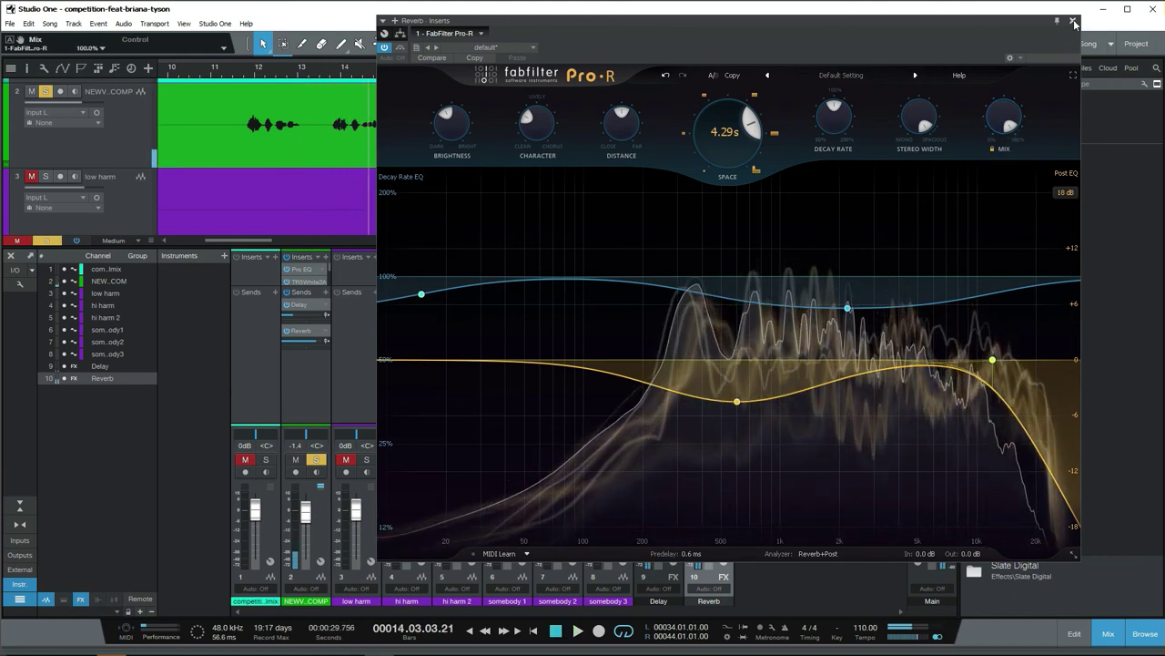
left_click(1072, 20)
Pull the lead vocal's Reverb send all the way down and unsolo the lead vocal channel.
left_click_drag(311, 342, 278, 344)
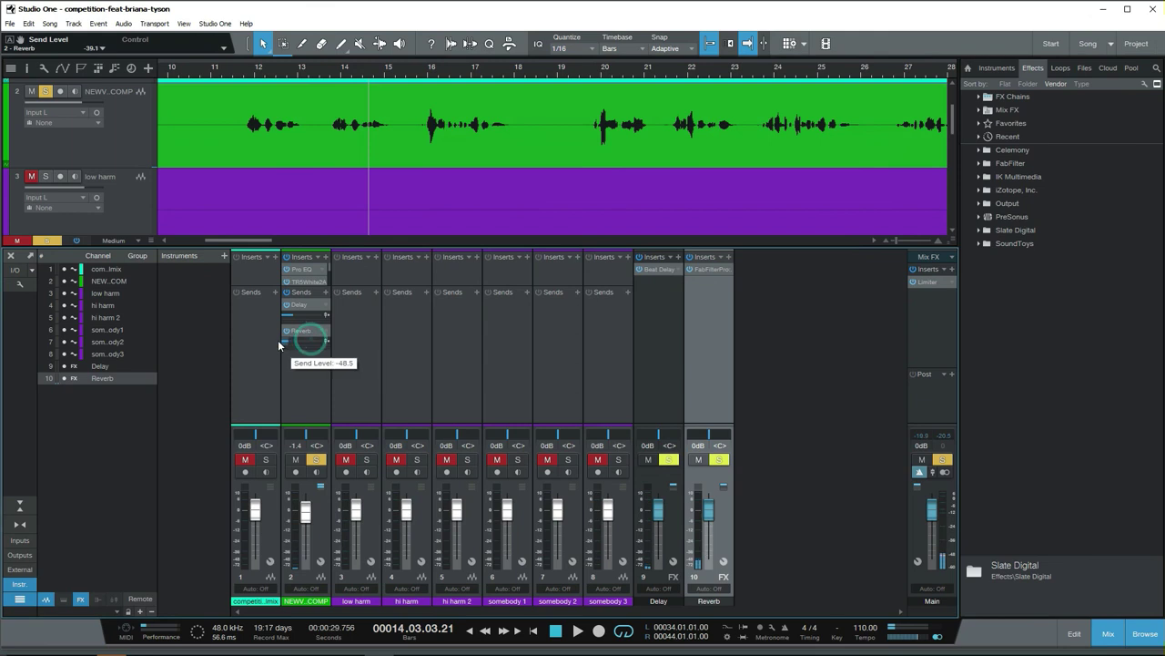
left_click(317, 459)
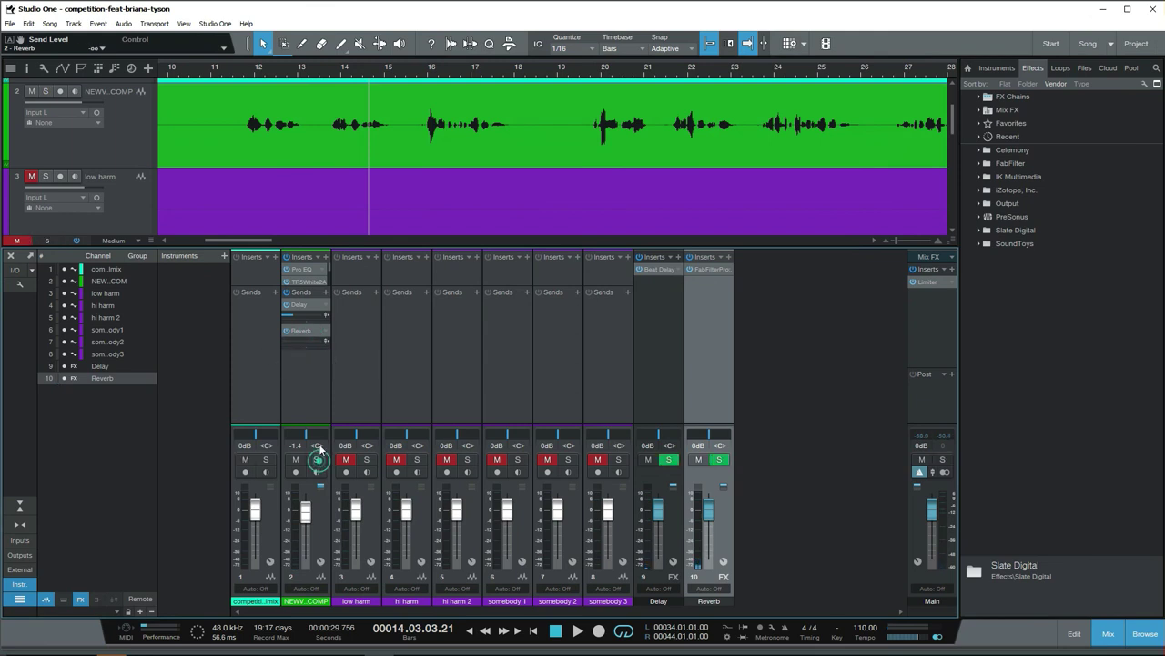
left_click(290, 339)
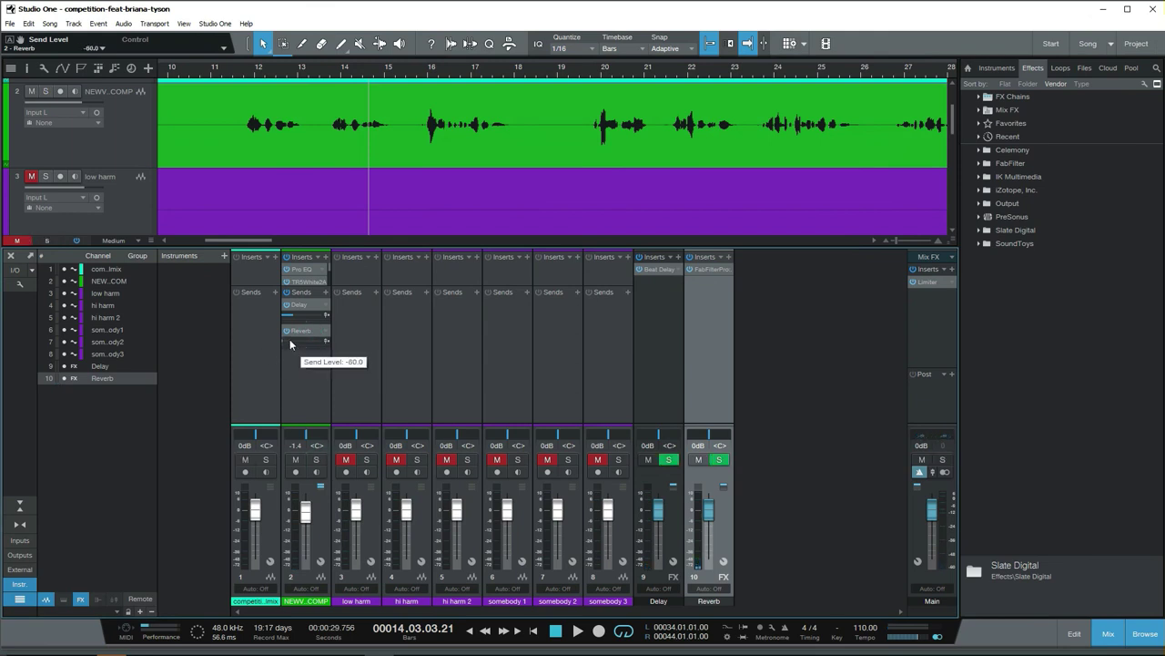
Play the mix from just before bar 12 and gradually raise the lead vocal's Reverb send to about -6.3 dB.
left_click(239, 71)
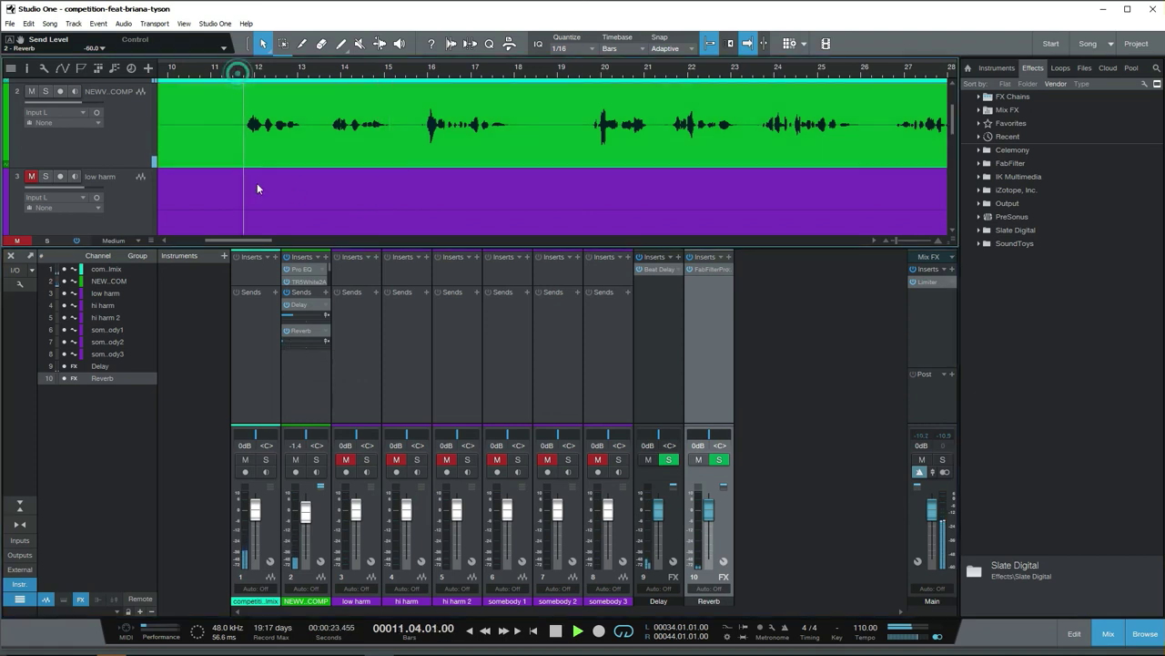
left_click_drag(291, 341, 297, 340)
scroll(296, 341, "up", 5)
scroll(297, 341, "up", 1)
scroll(297, 340, "up", 1)
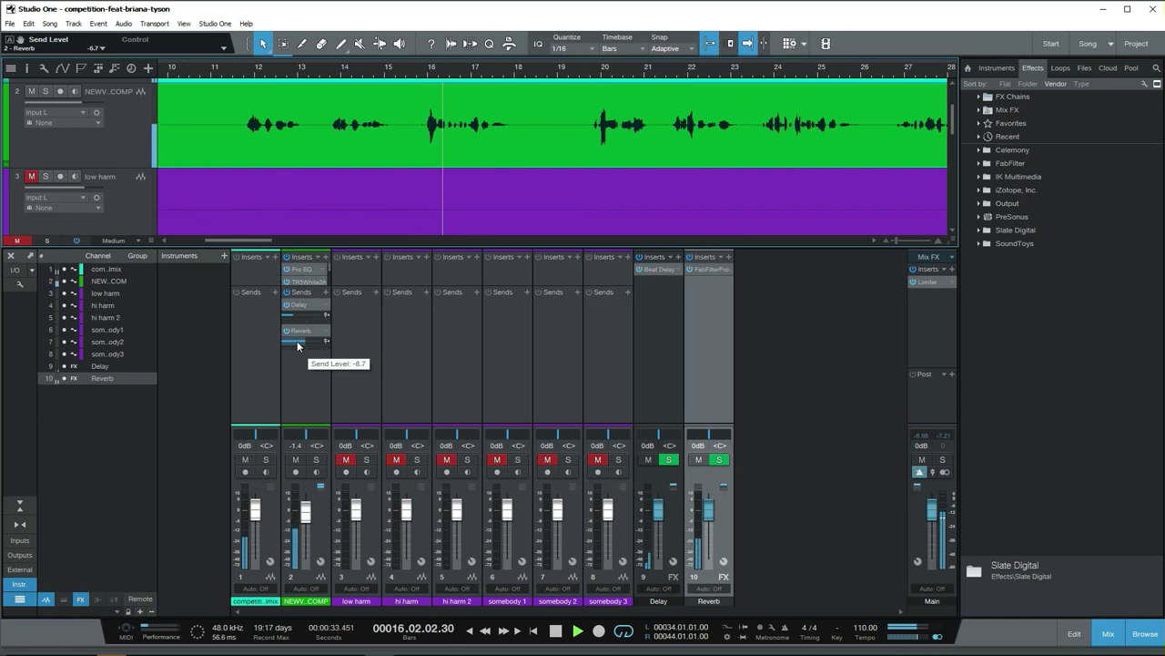
scroll(297, 341, "up", 1)
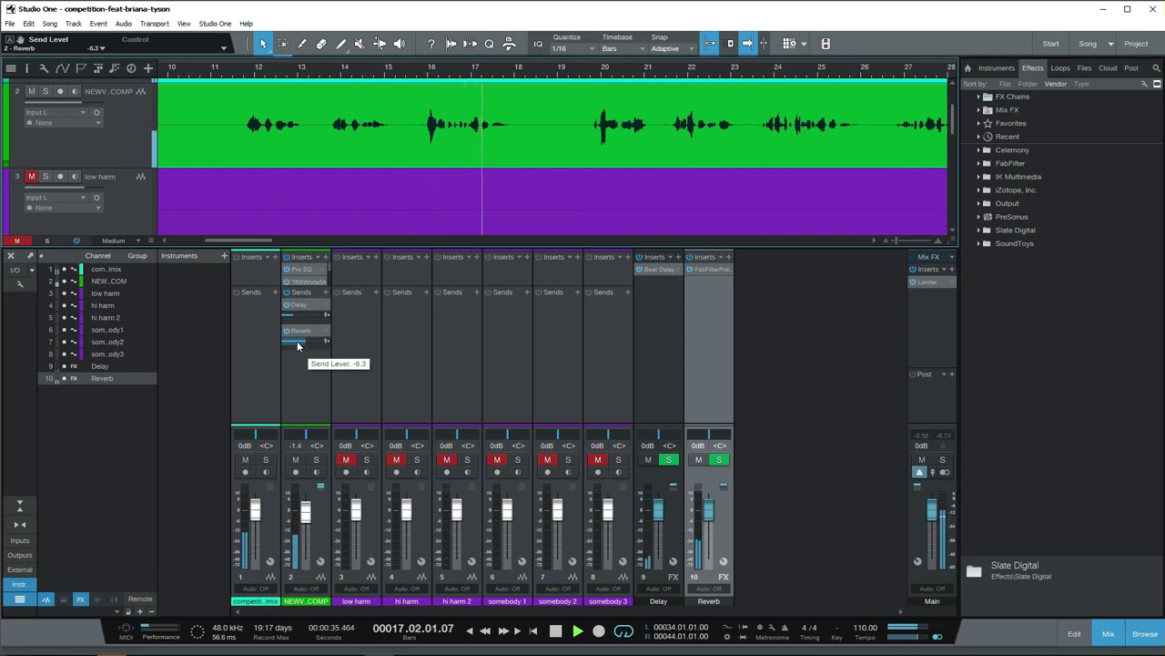